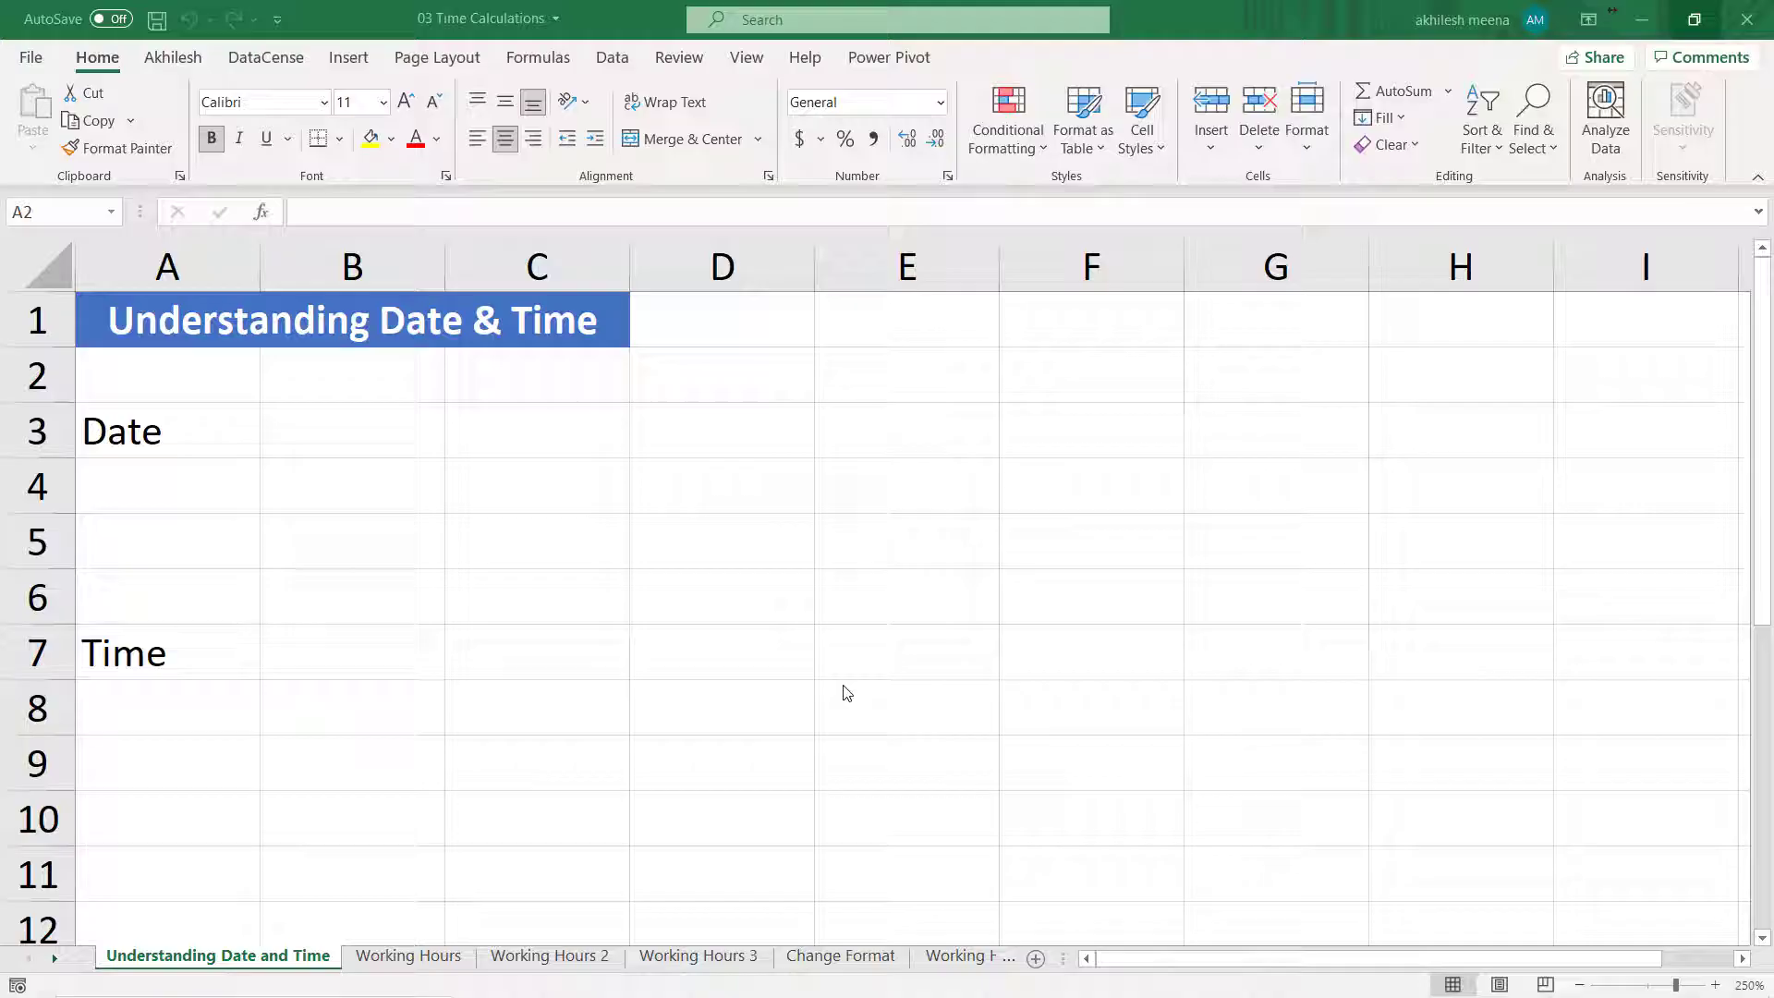
# Enter the date 5/8/2021 in B3 beside Date
pyautogui.click(360, 435)
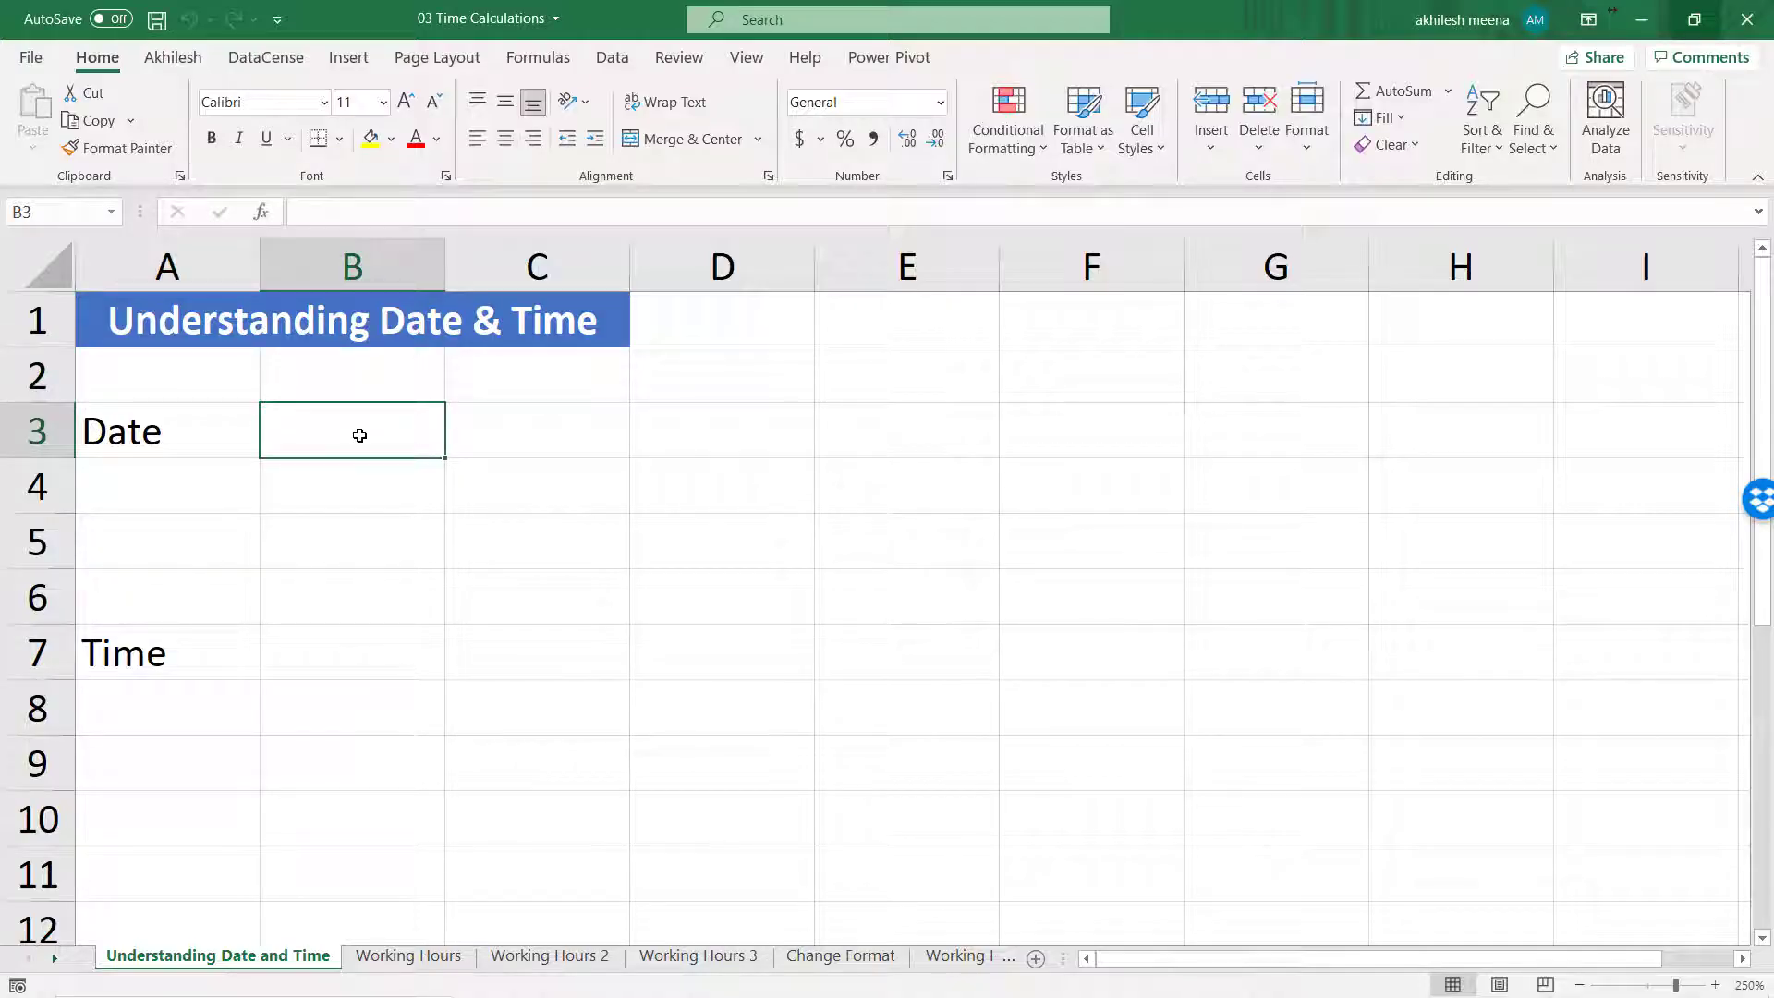
pyautogui.write('5/8/2021')
pyautogui.press('Return')
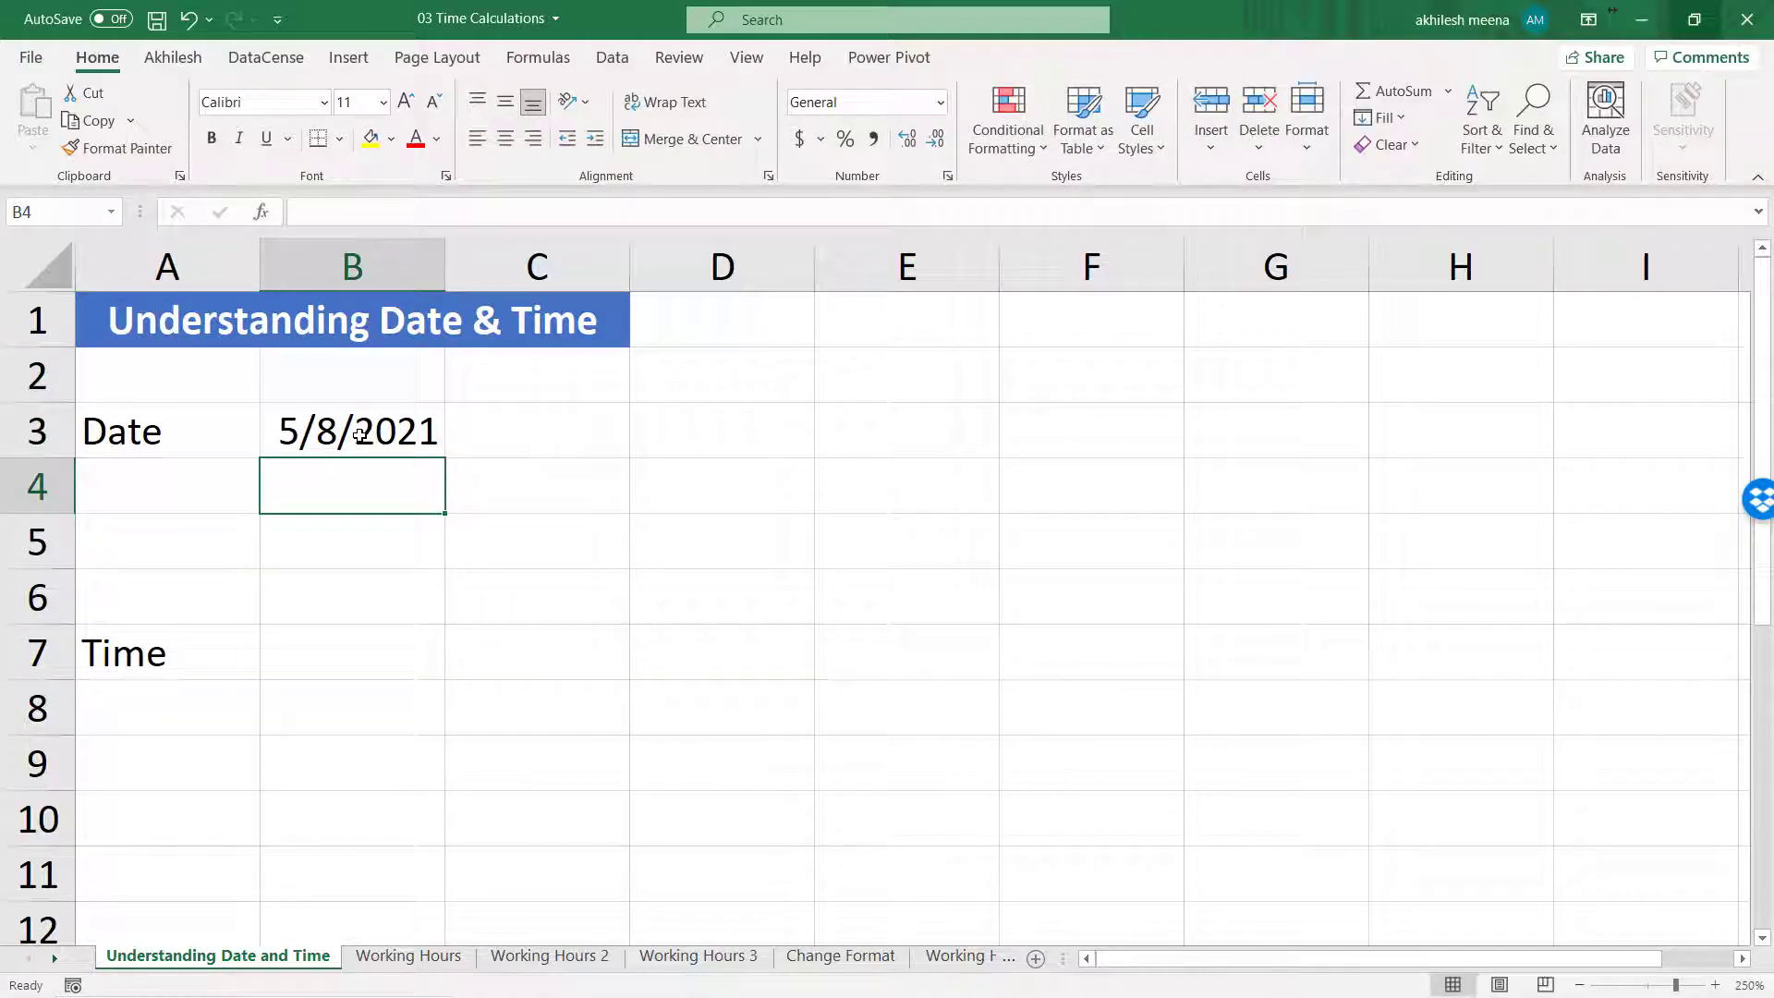
# Insert the current time (10:27 PM) into B7 beside Time using Ctrl+Shift+;
pyautogui.click(360, 435)
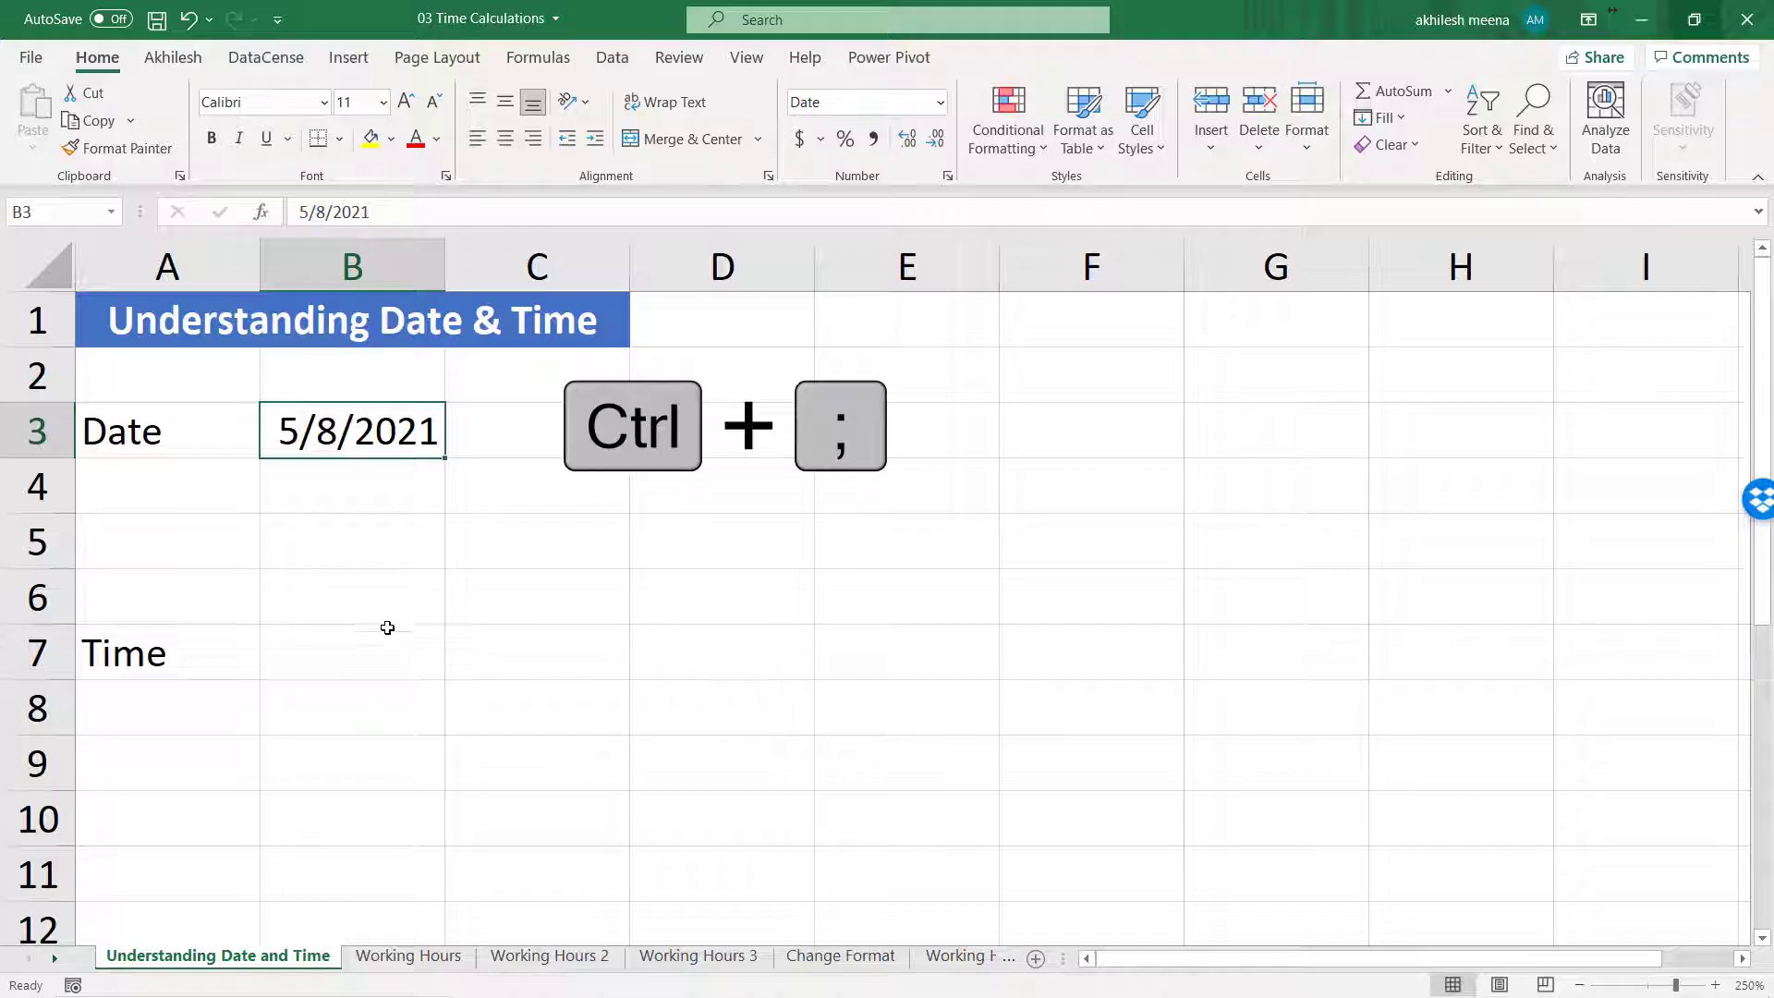
pyautogui.click(363, 664)
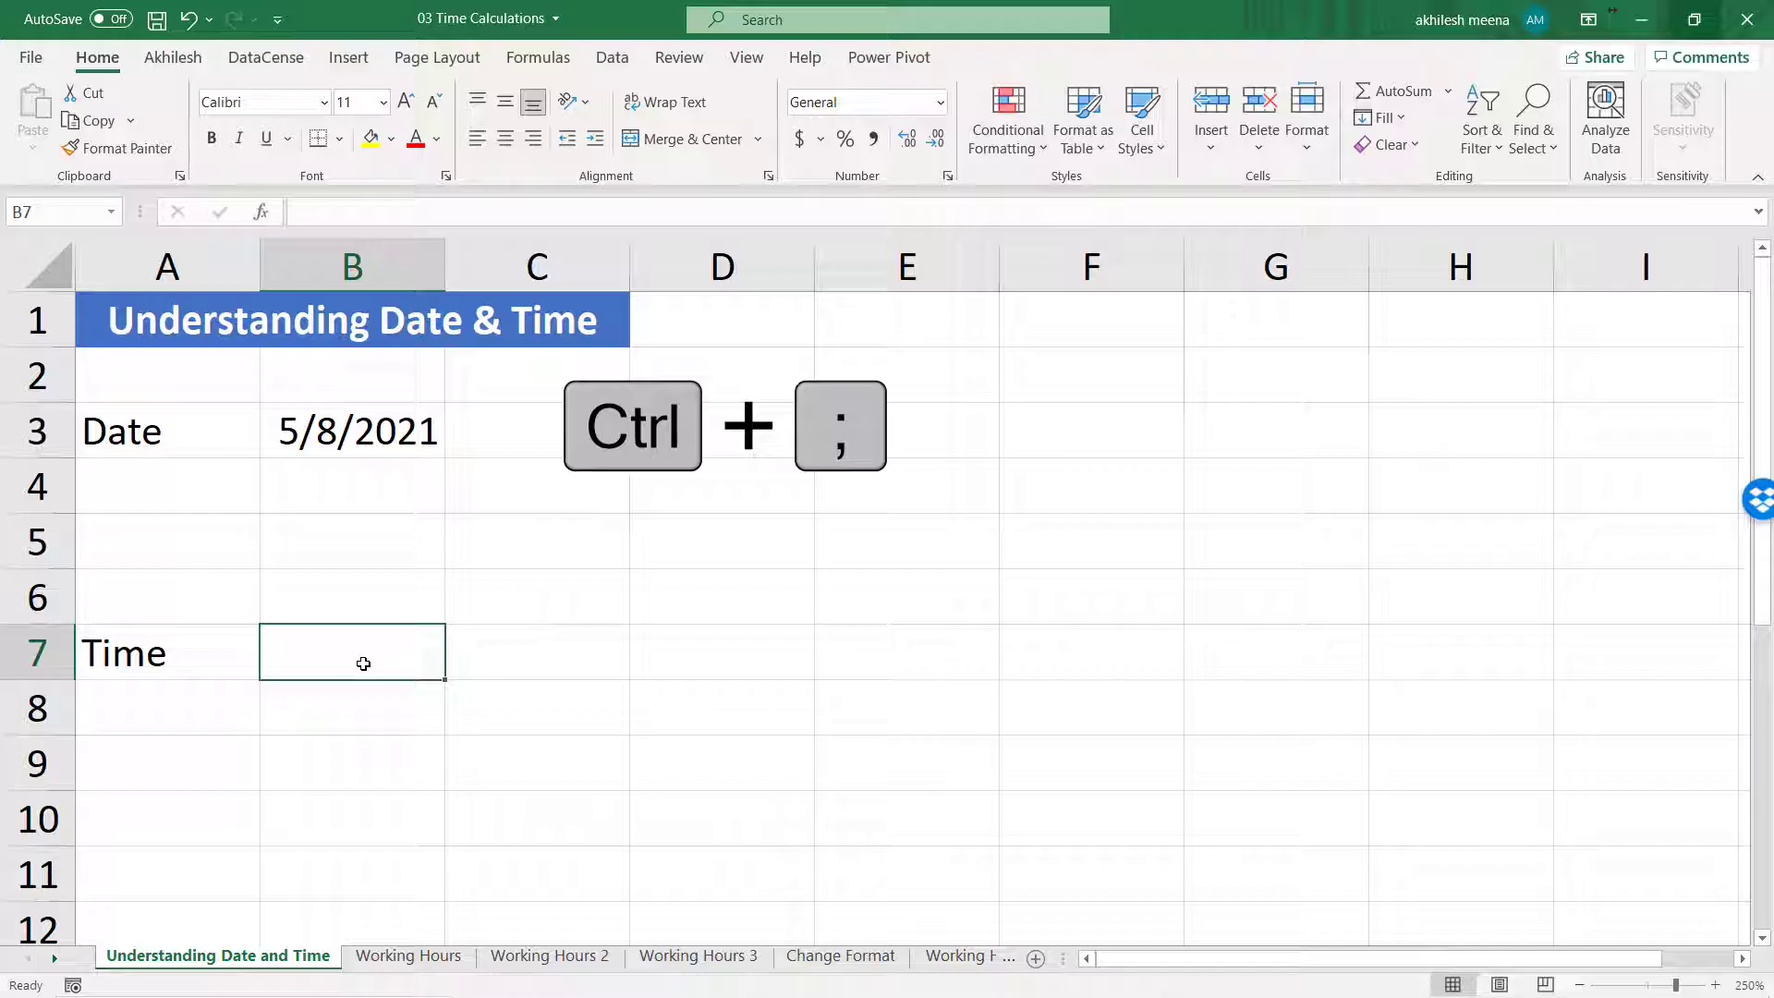
pyautogui.hotkey('ctrl', 'shift', ';')
pyautogui.press('Return')
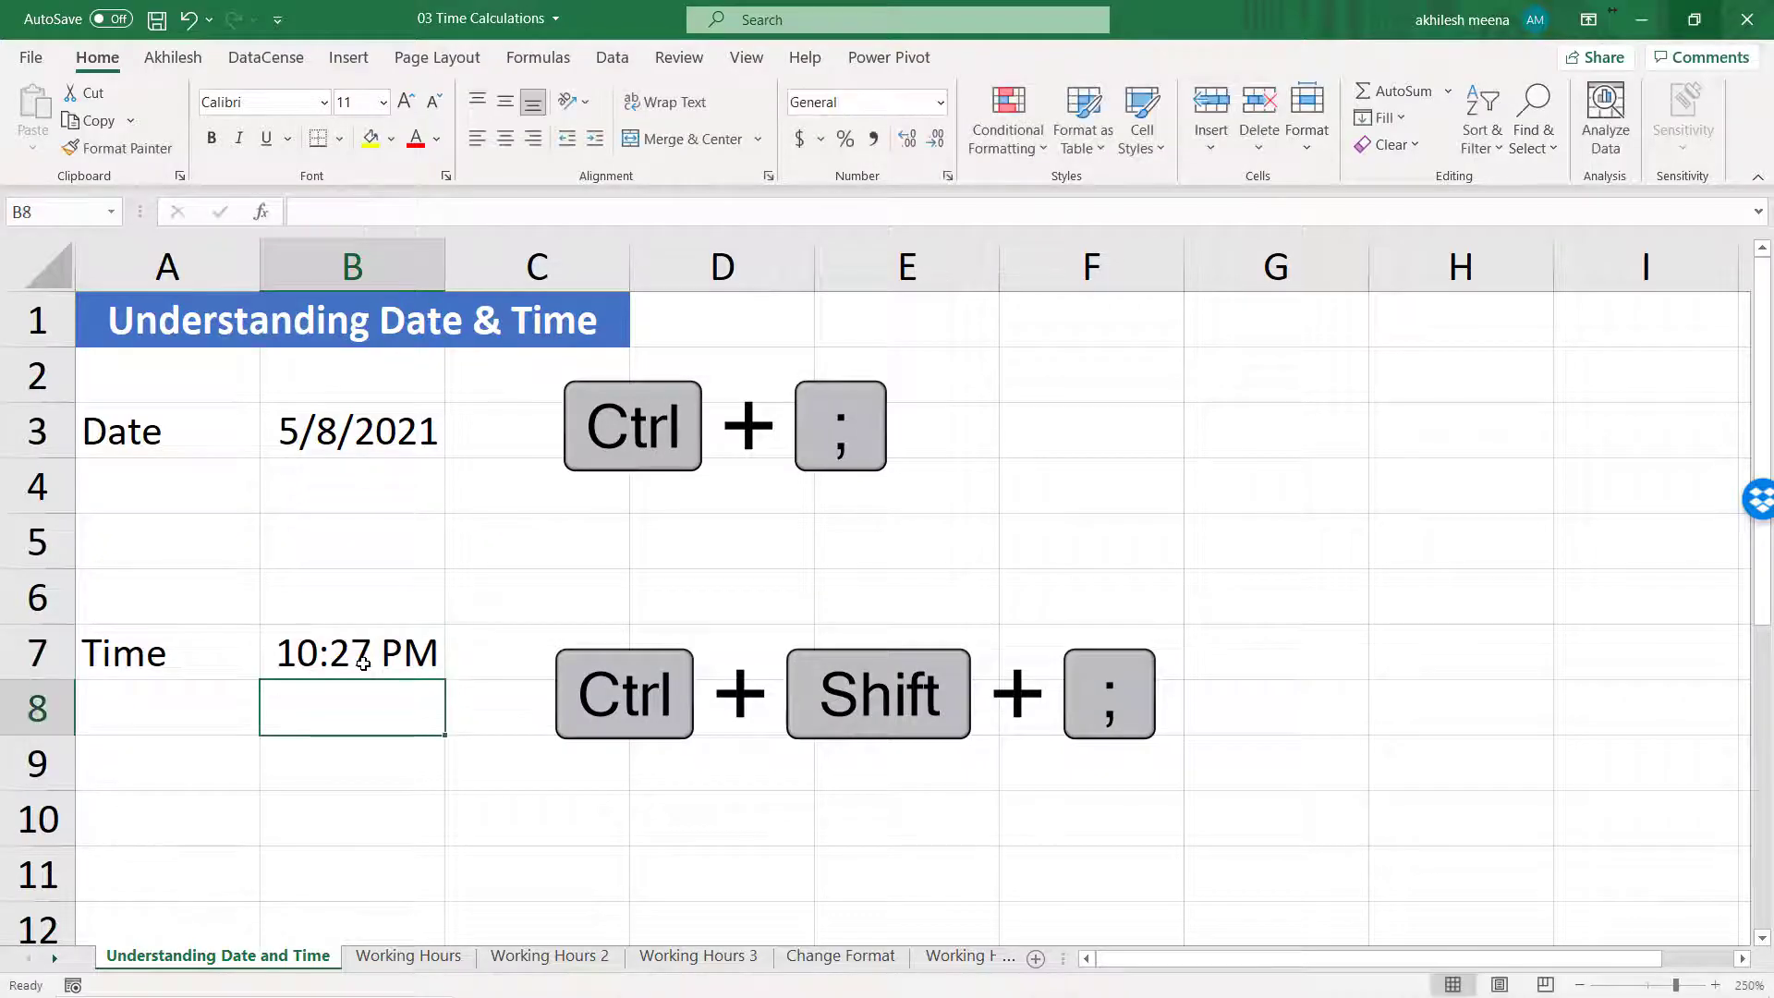
pyautogui.click(372, 431)
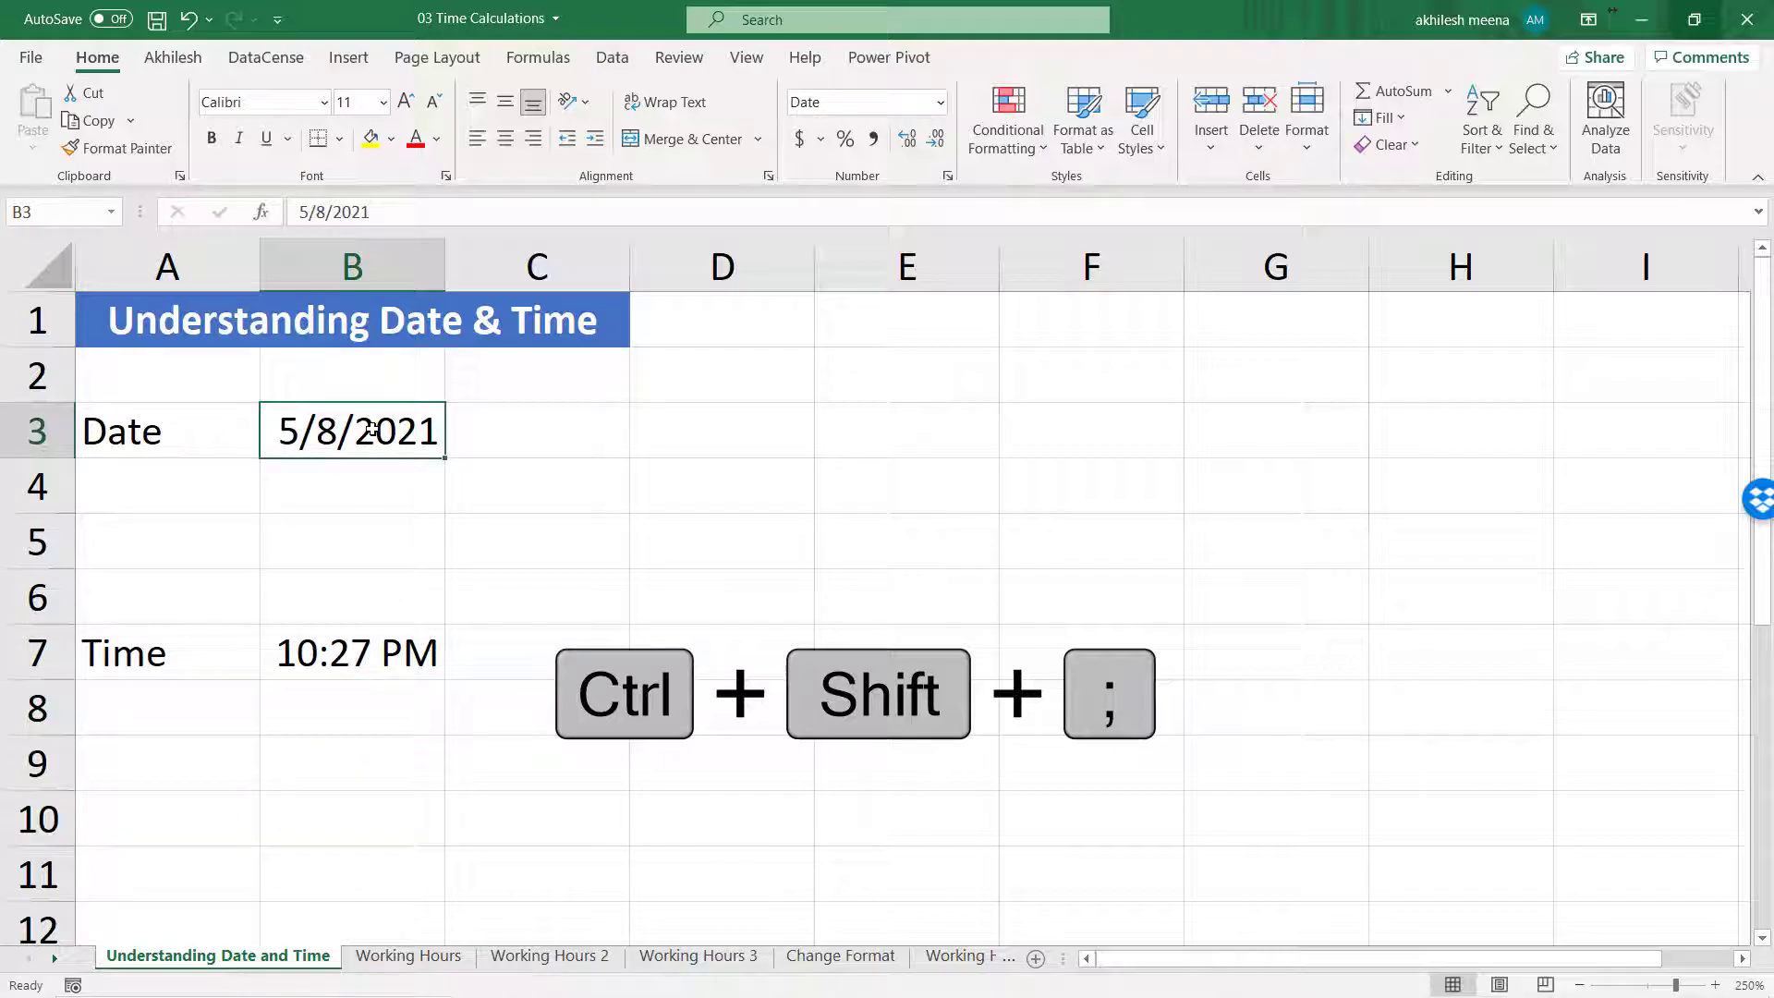
pyautogui.click(940, 102)
pyautogui.click(902, 153)
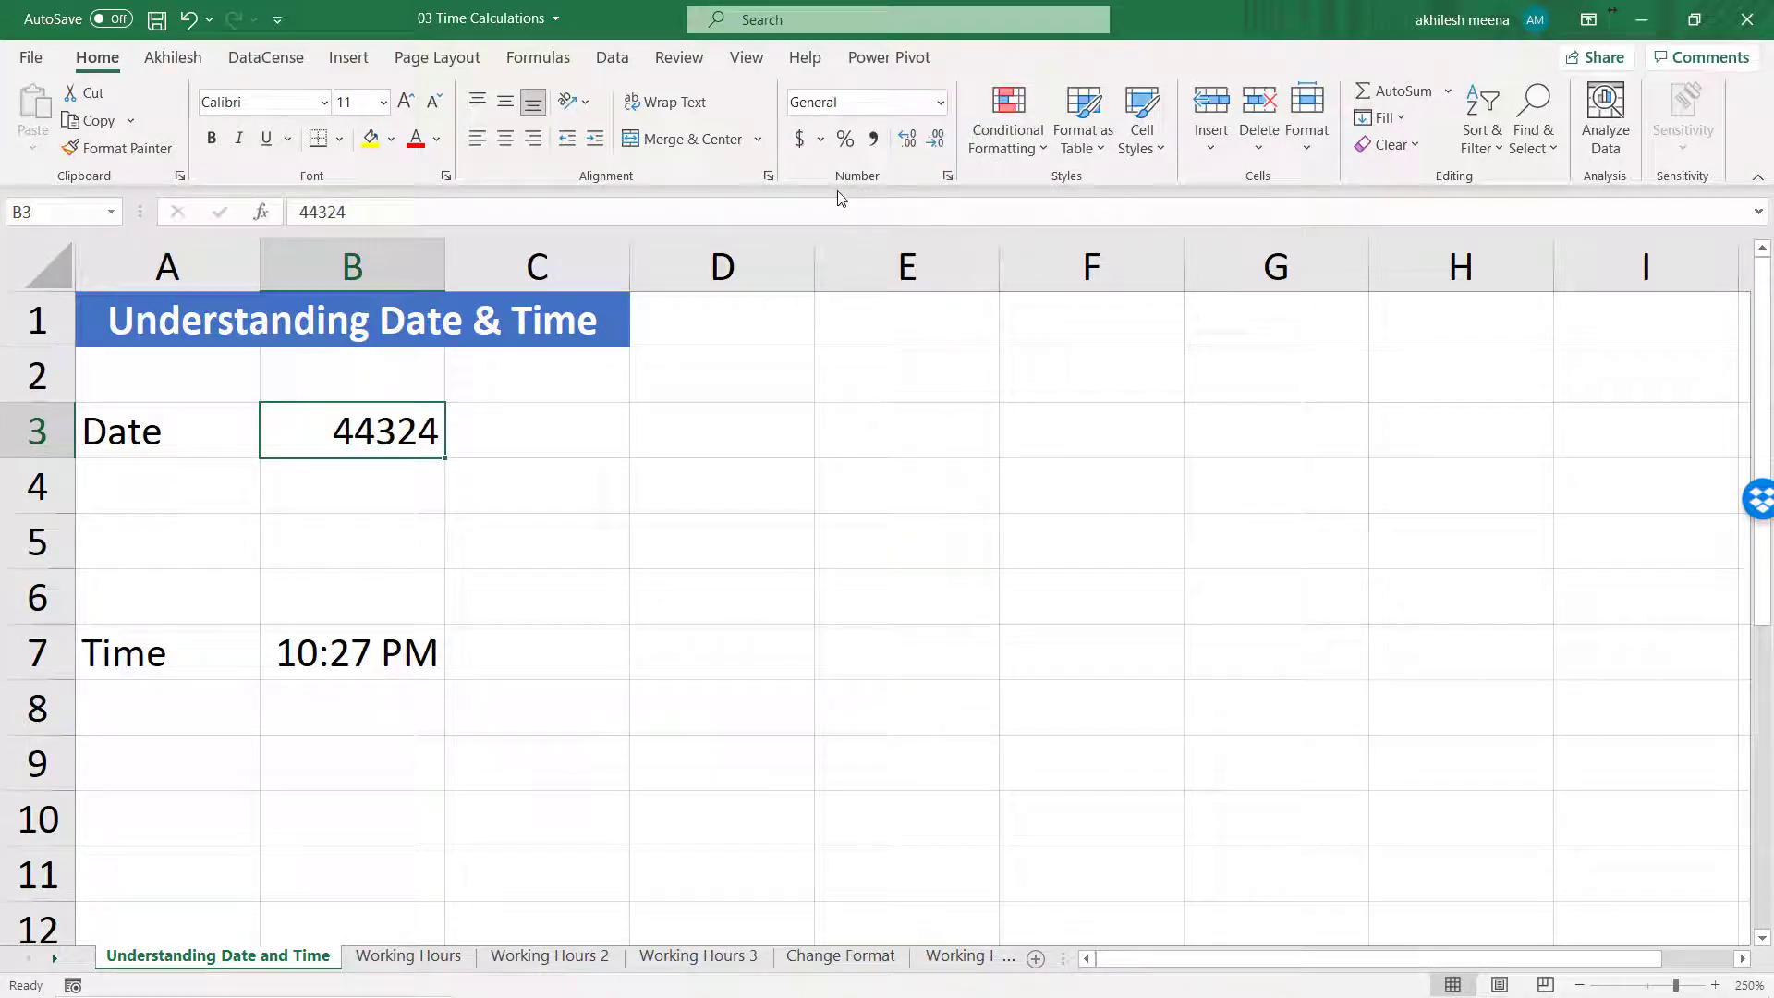
pyautogui.click(371, 485)
pyautogui.write('1')
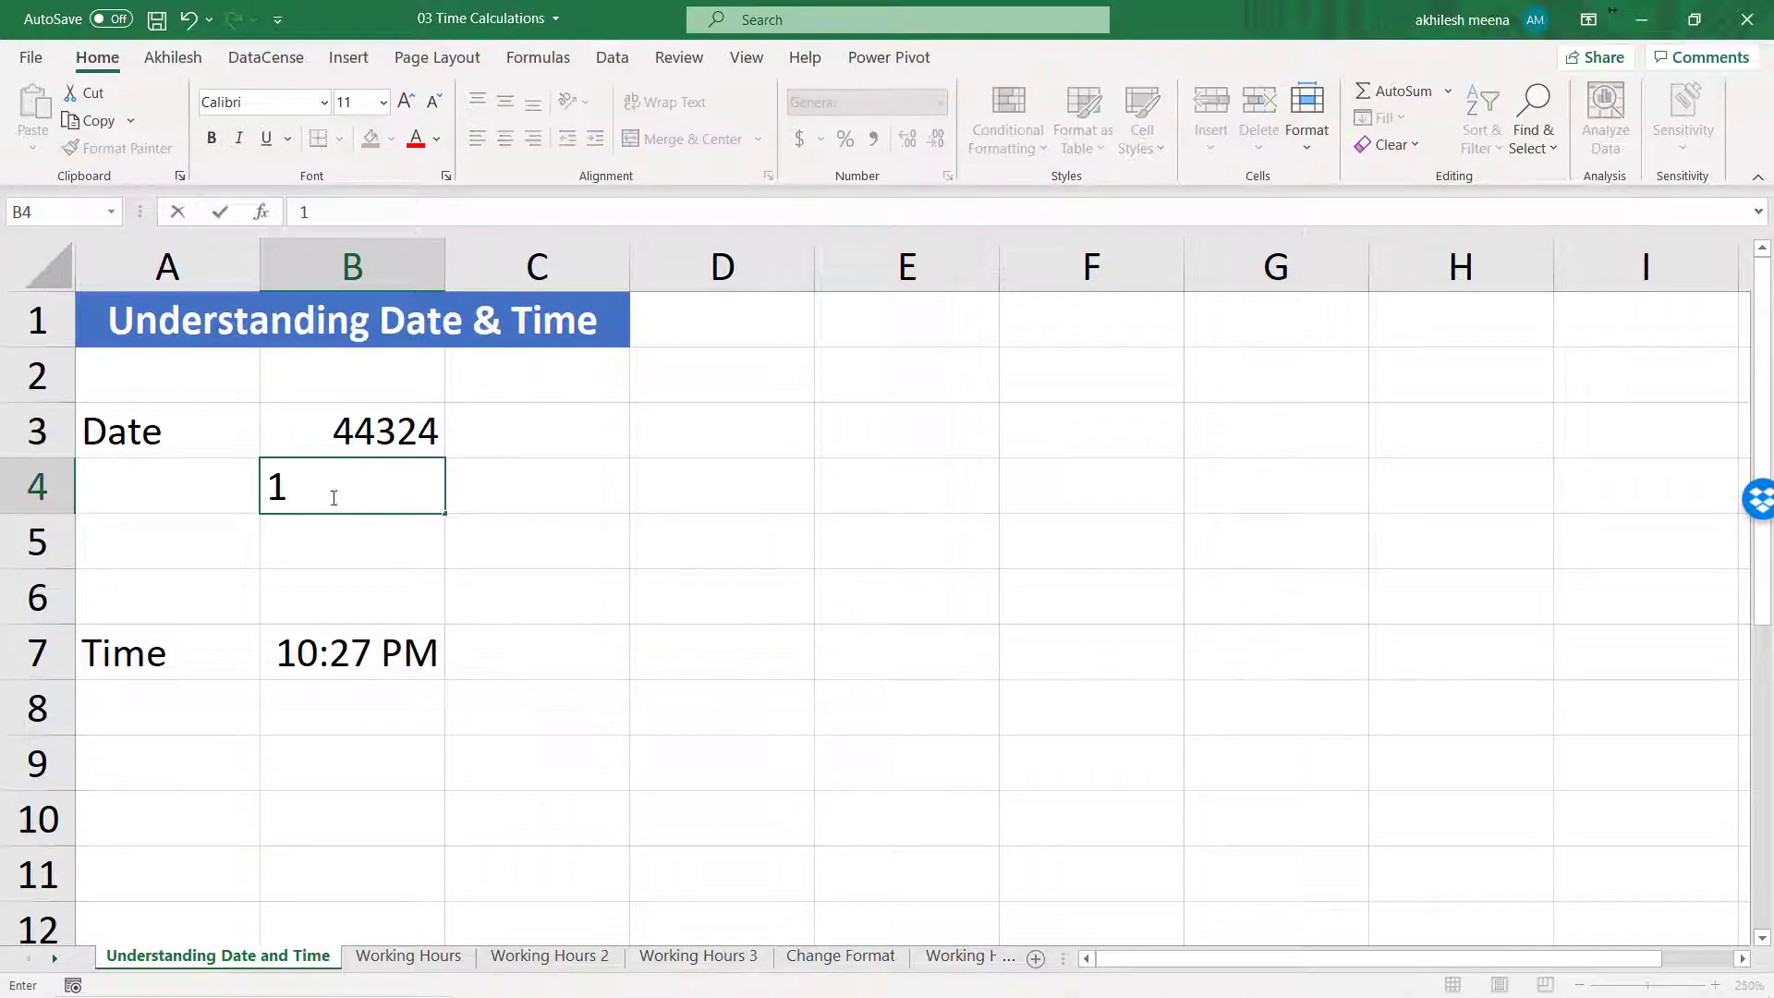
pyautogui.press('Return')
pyautogui.click(423, 478)
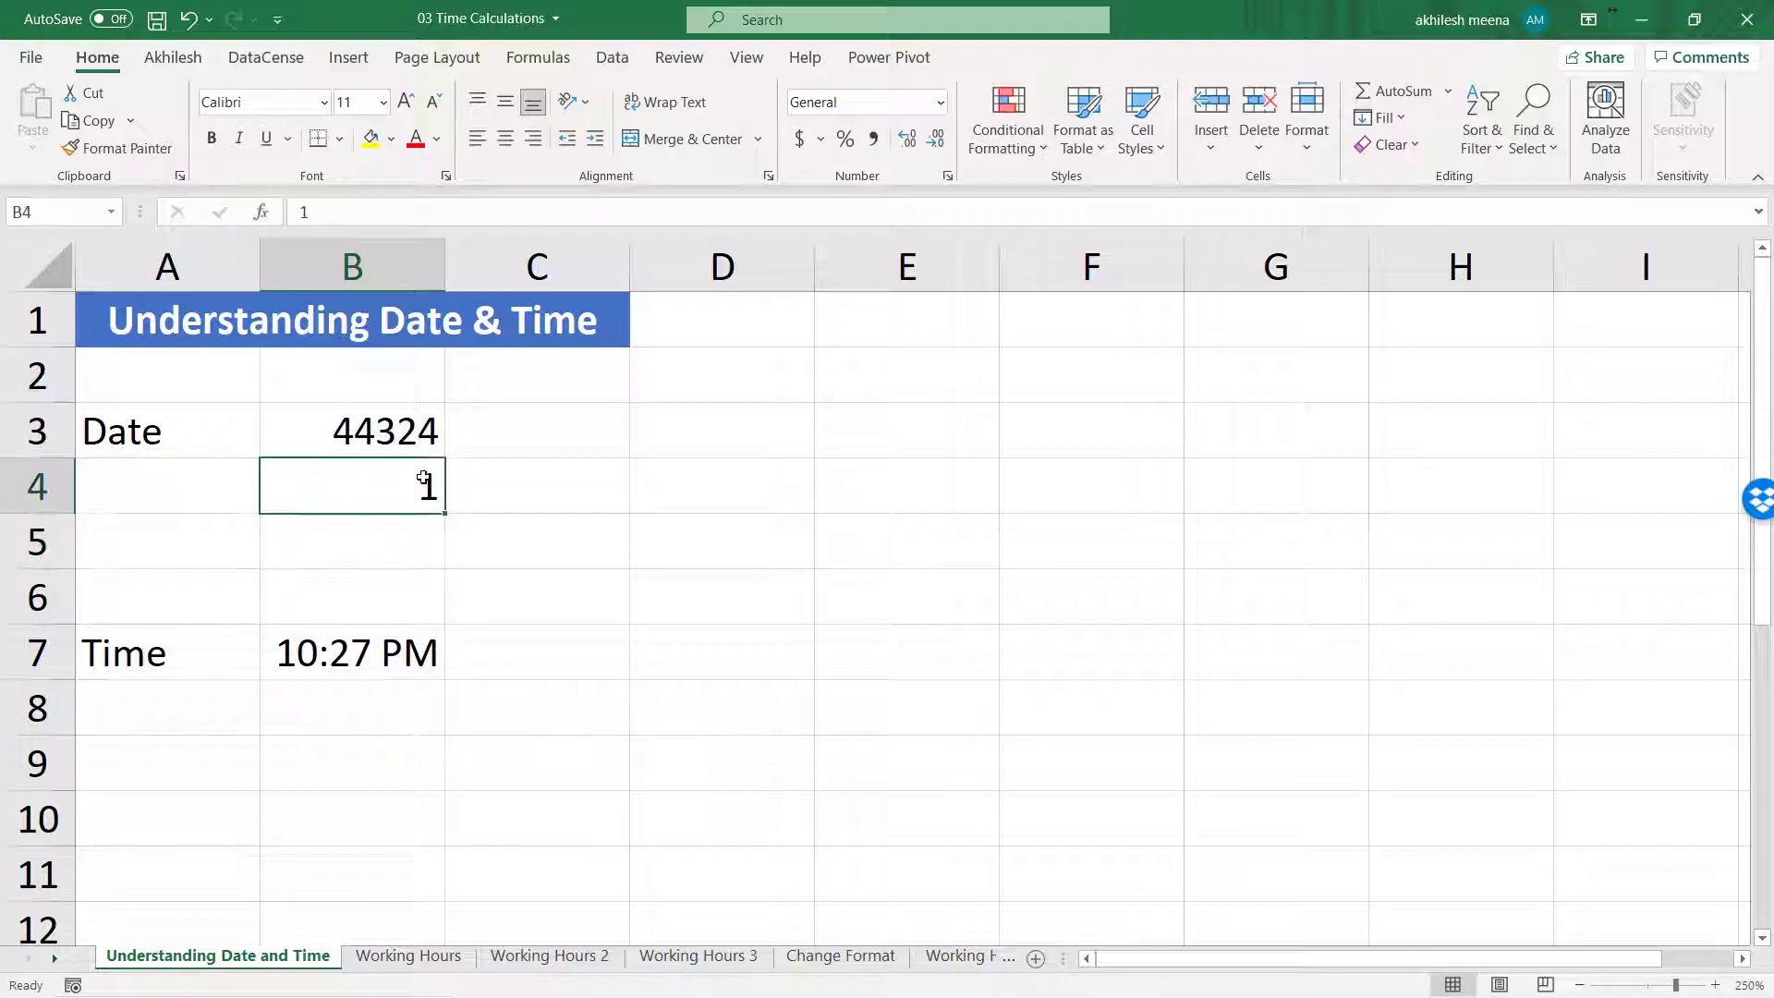
pyautogui.click(941, 102)
pyautogui.click(892, 367)
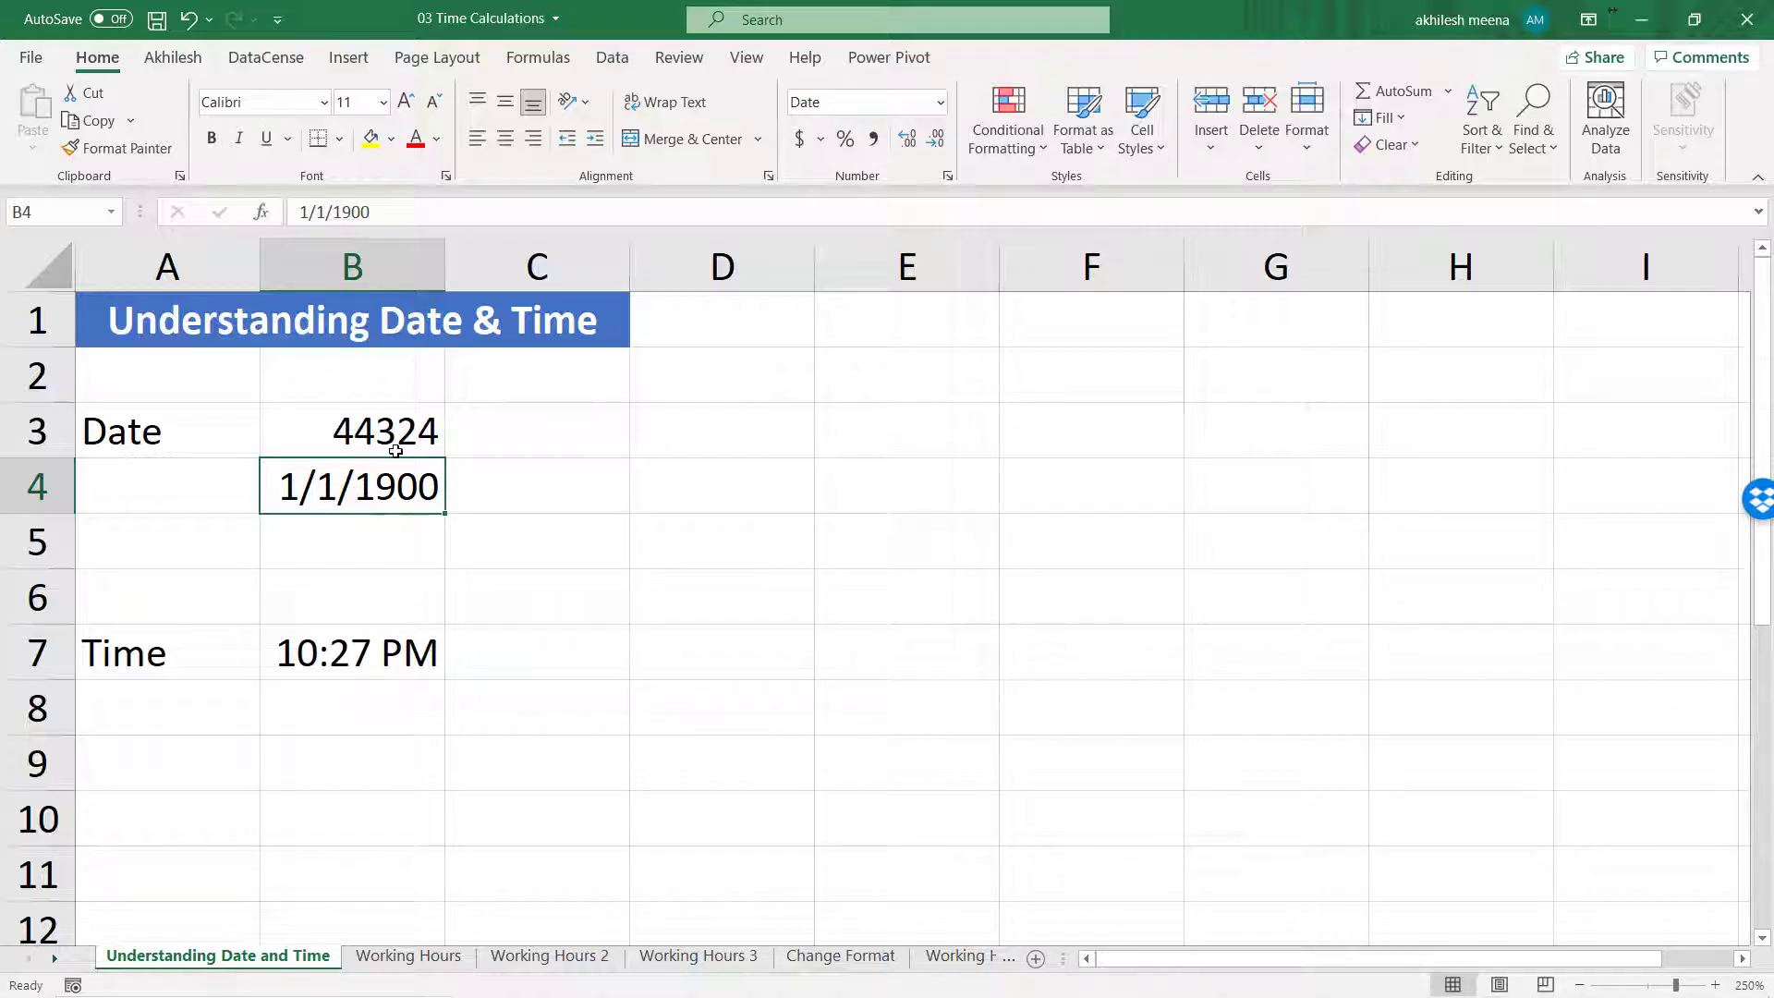
pyautogui.click(415, 429)
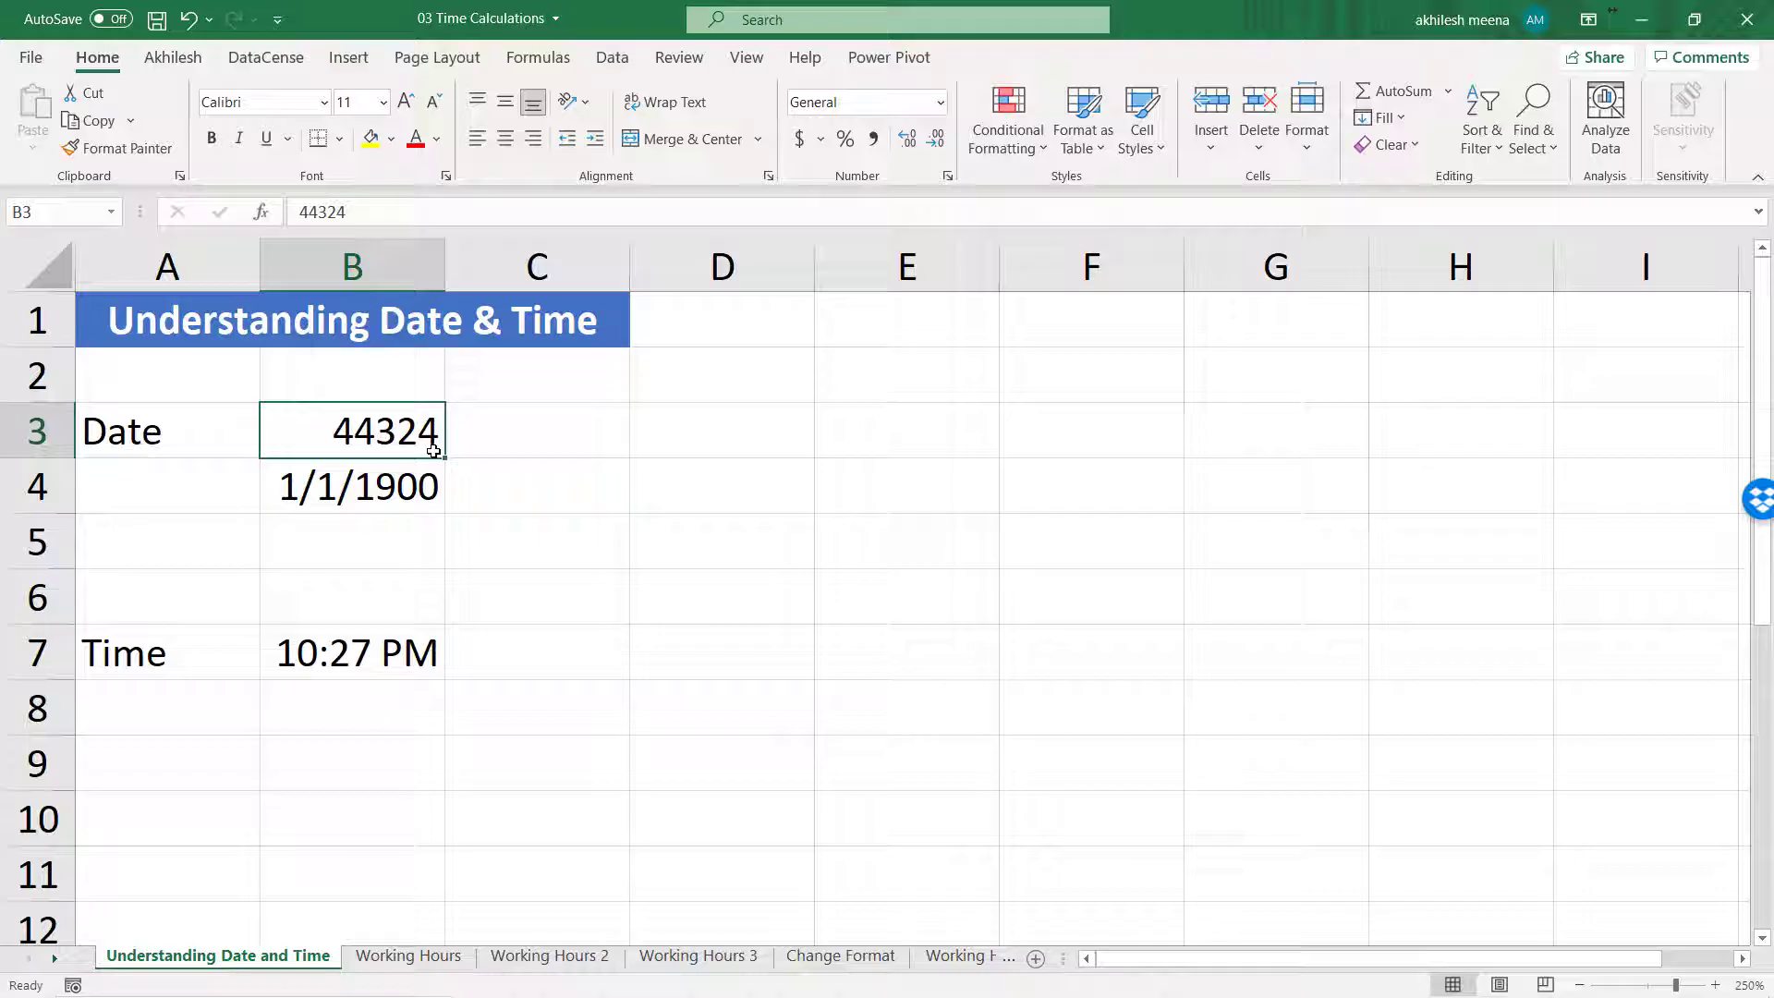
pyautogui.hotkey('ctrl', 'z')
pyautogui.hotkey('ctrl', 'z')
pyautogui.hotkey('ctrl', 'z')
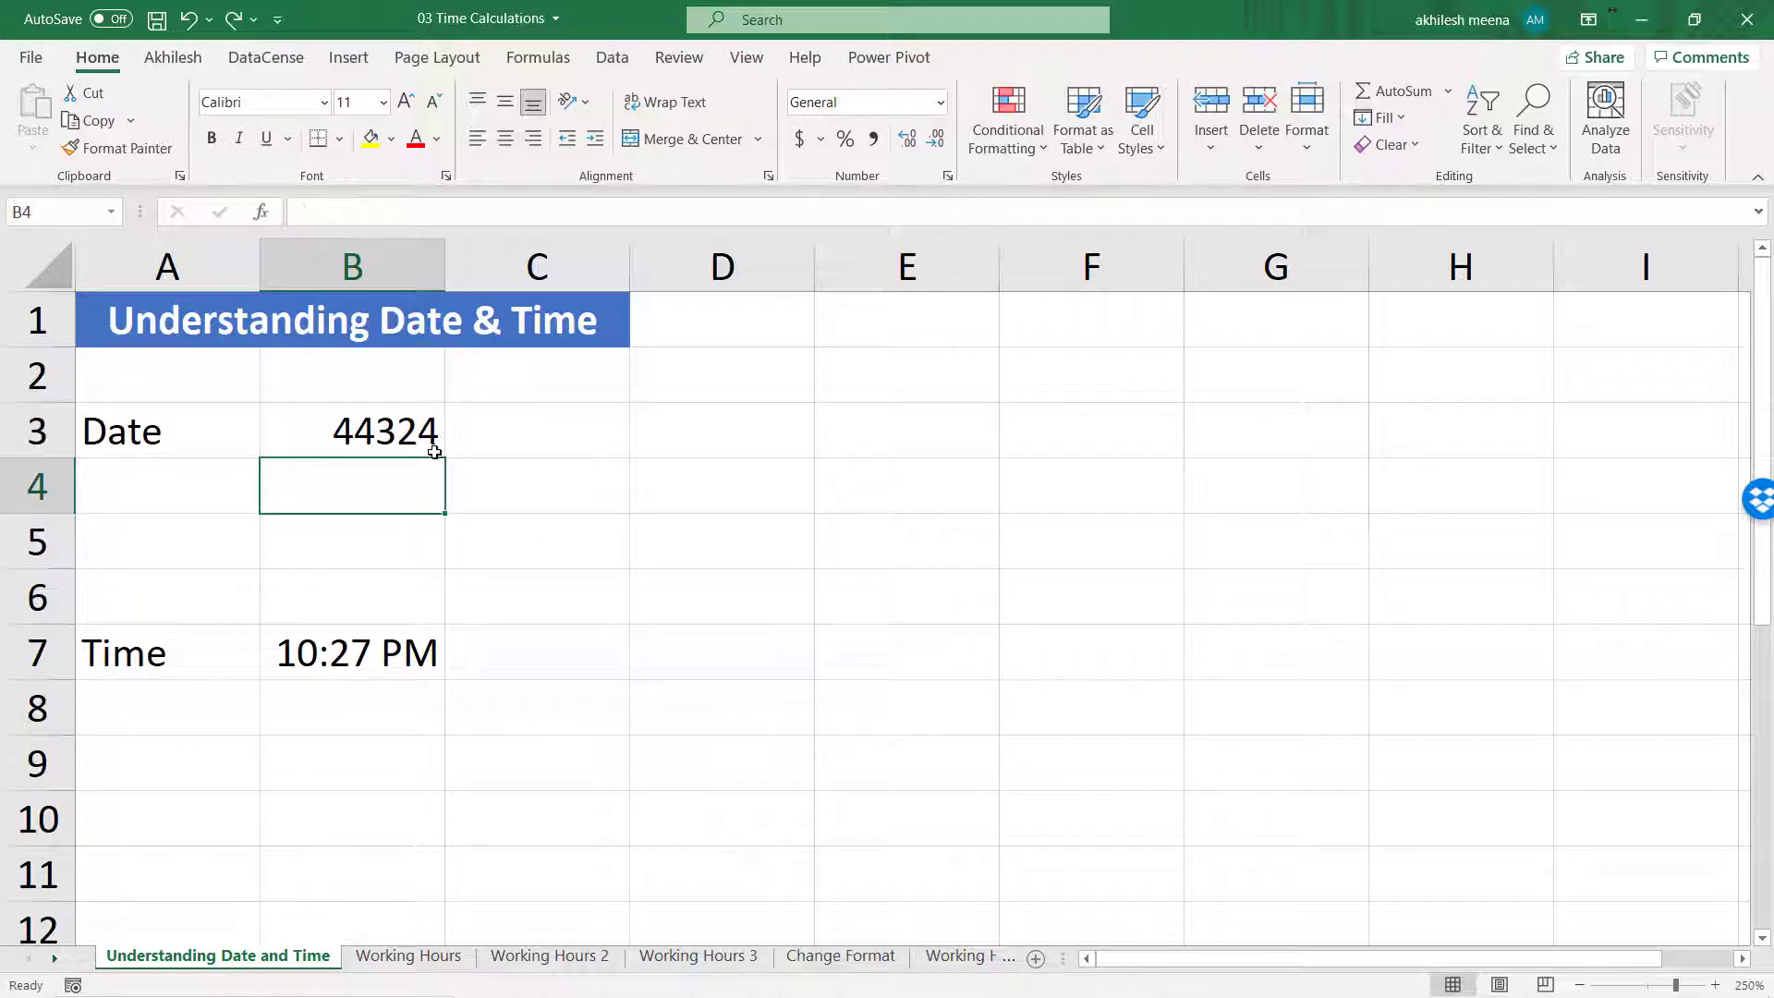
pyautogui.click(388, 652)
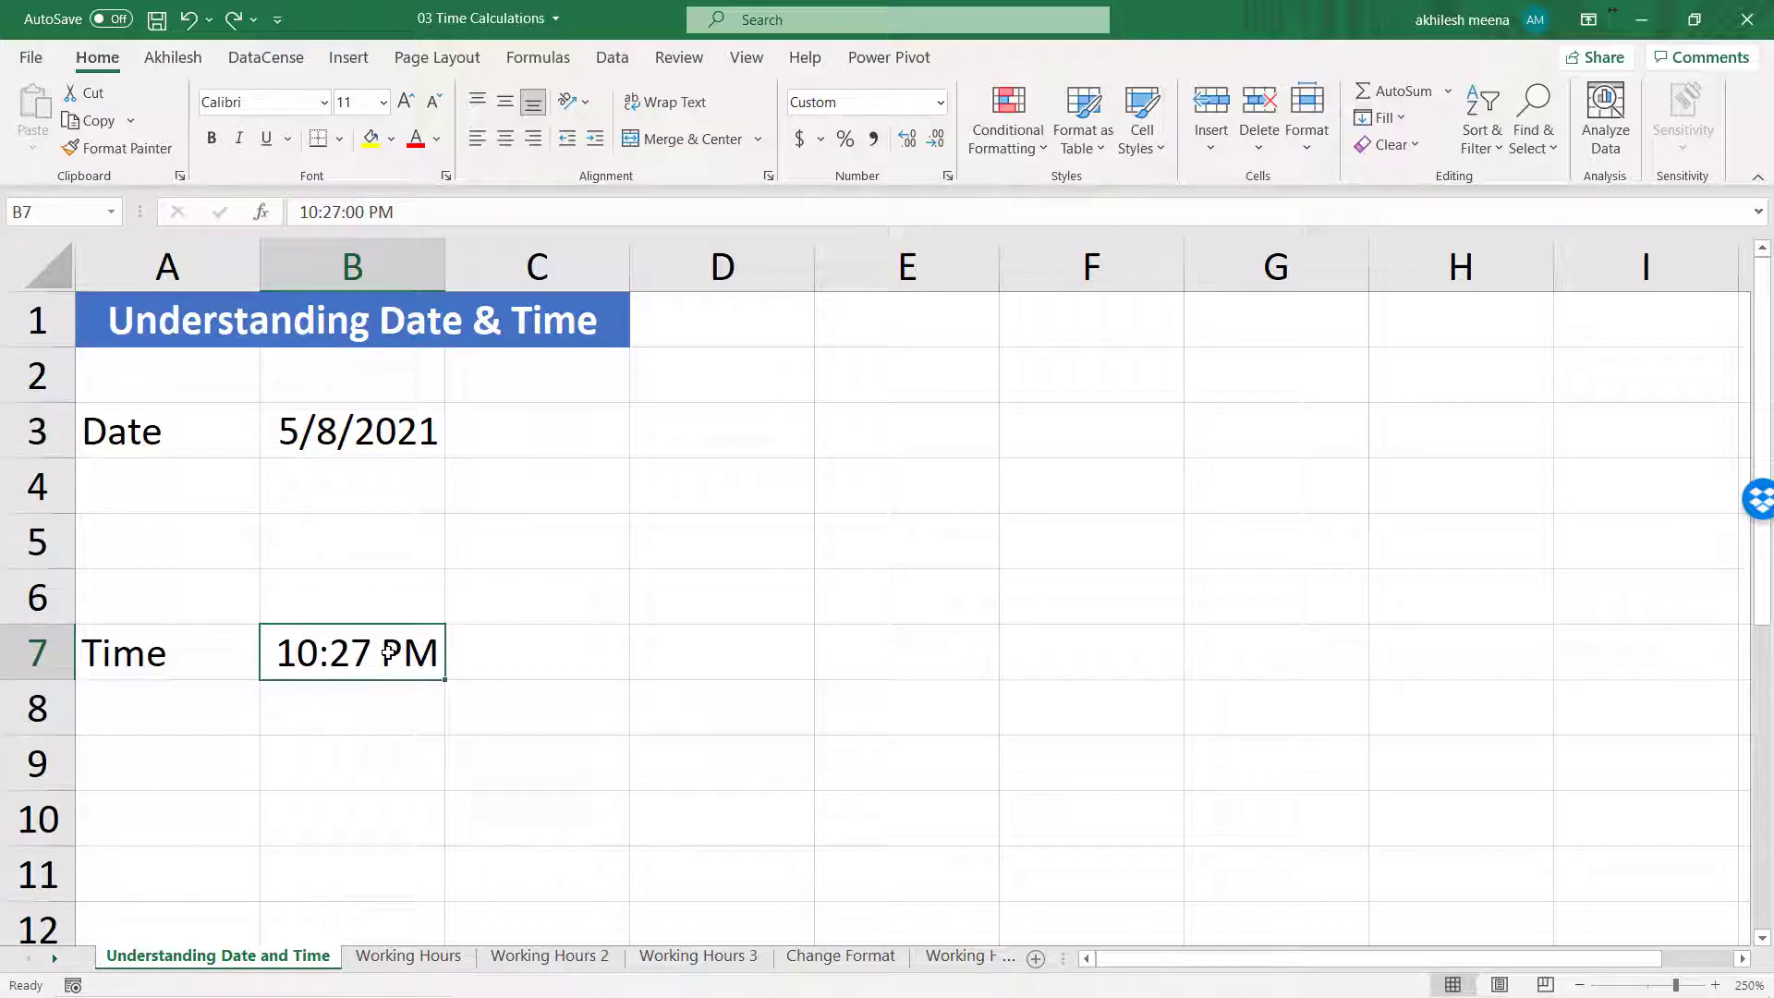
pyautogui.click(400, 435)
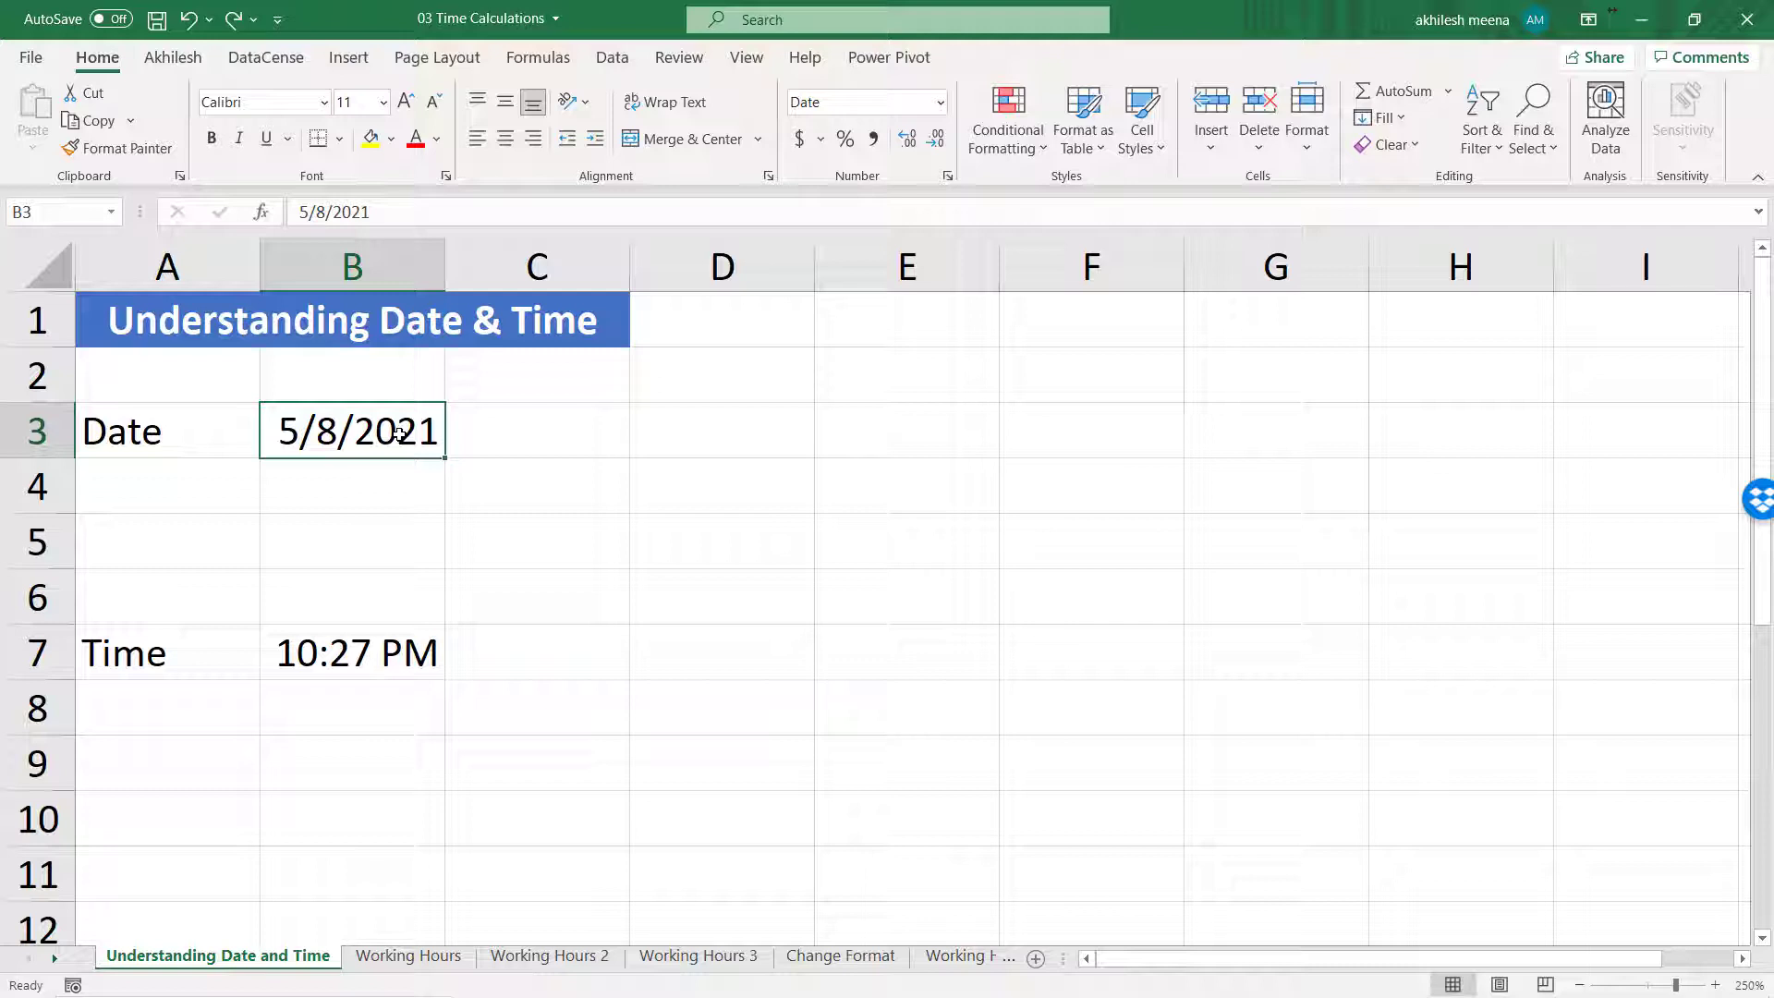
pyautogui.click(399, 659)
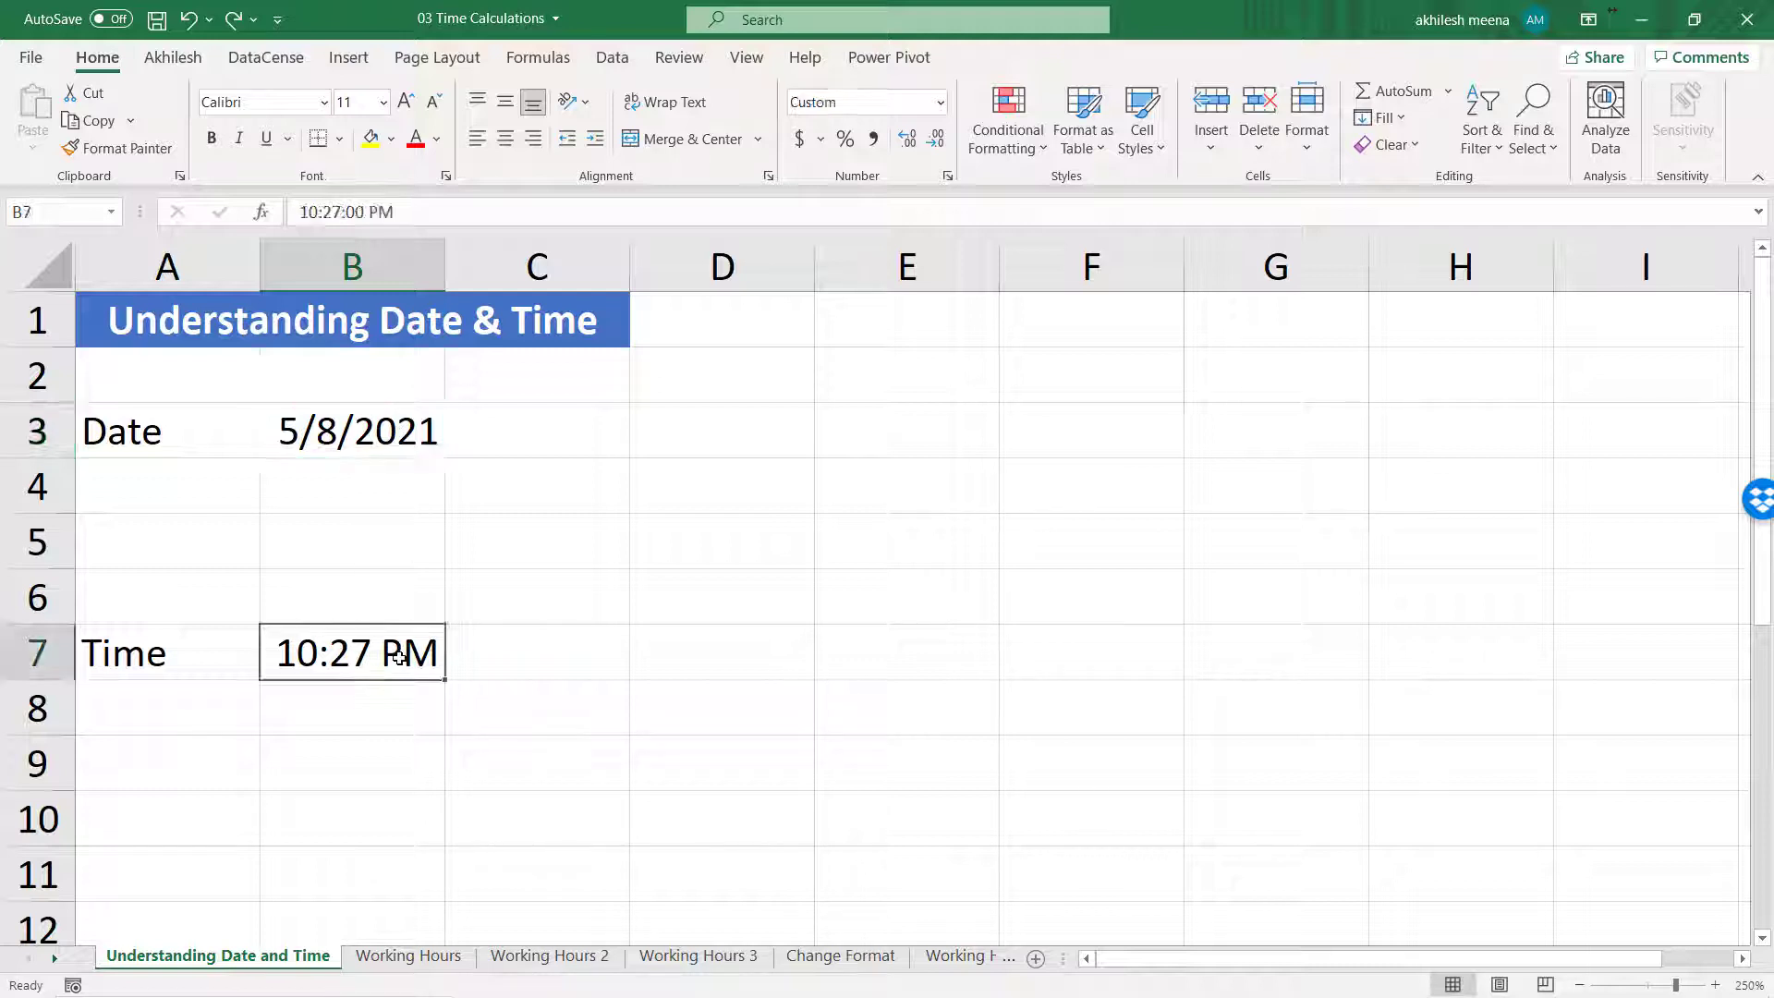
pyautogui.click(940, 102)
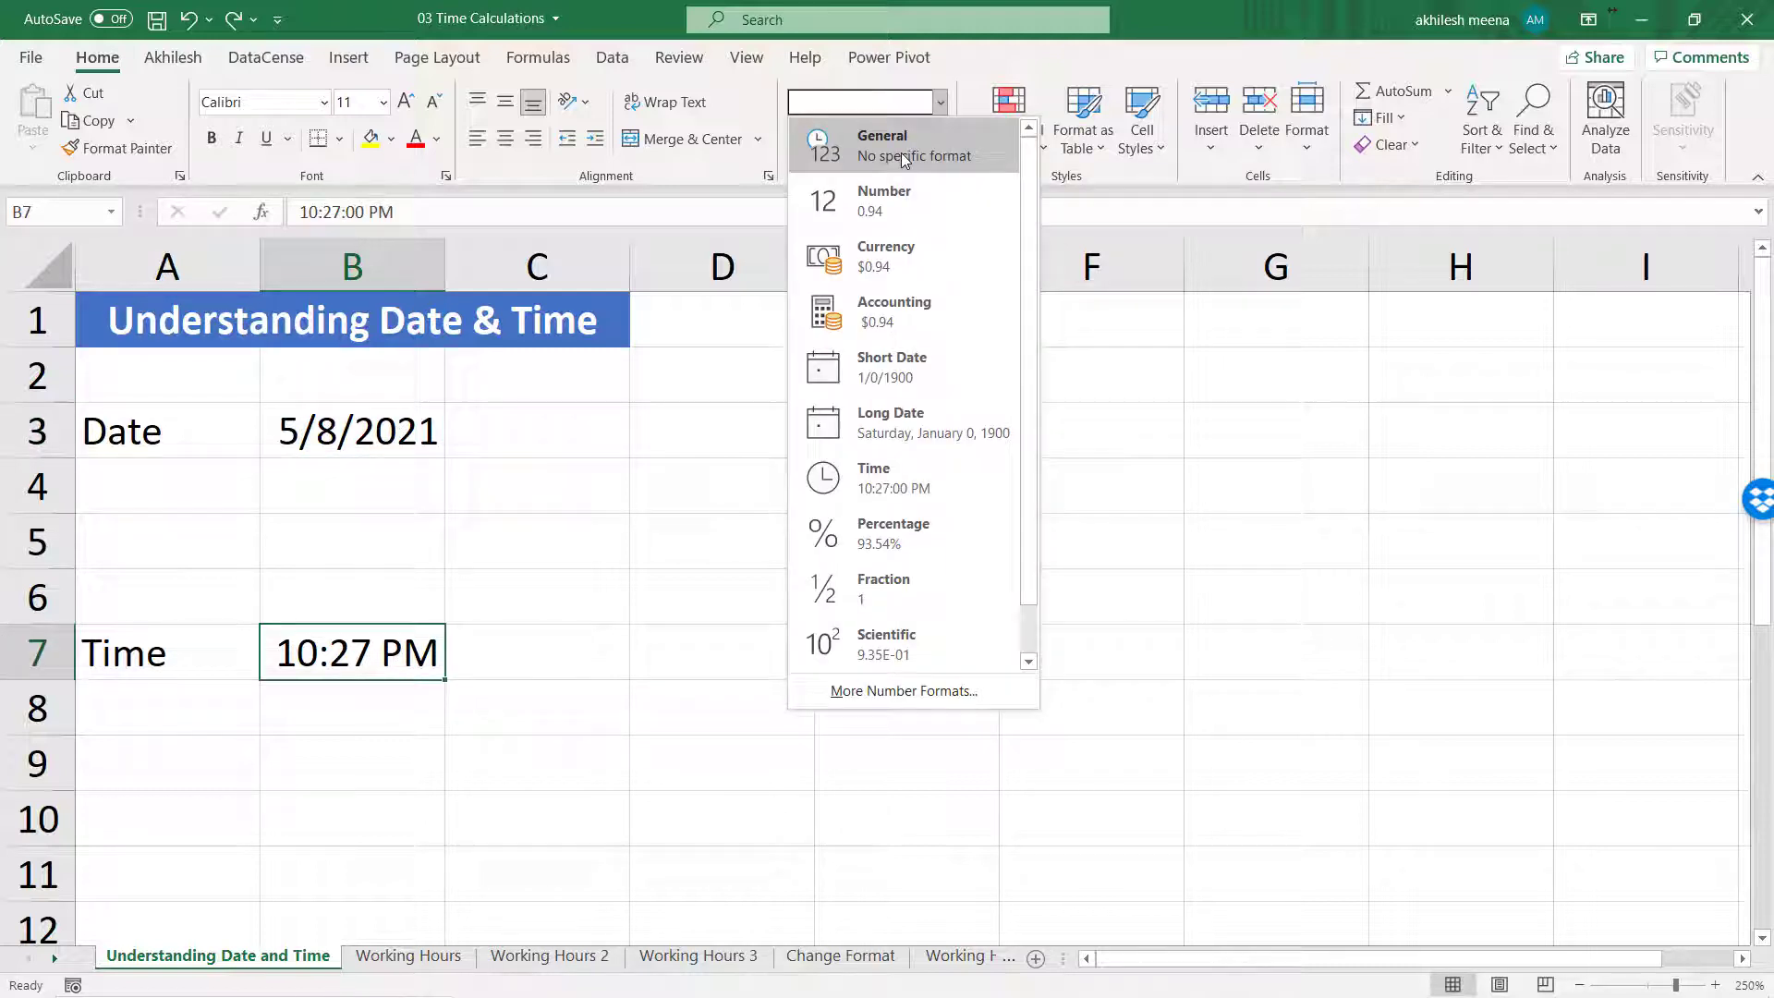
pyautogui.click(903, 155)
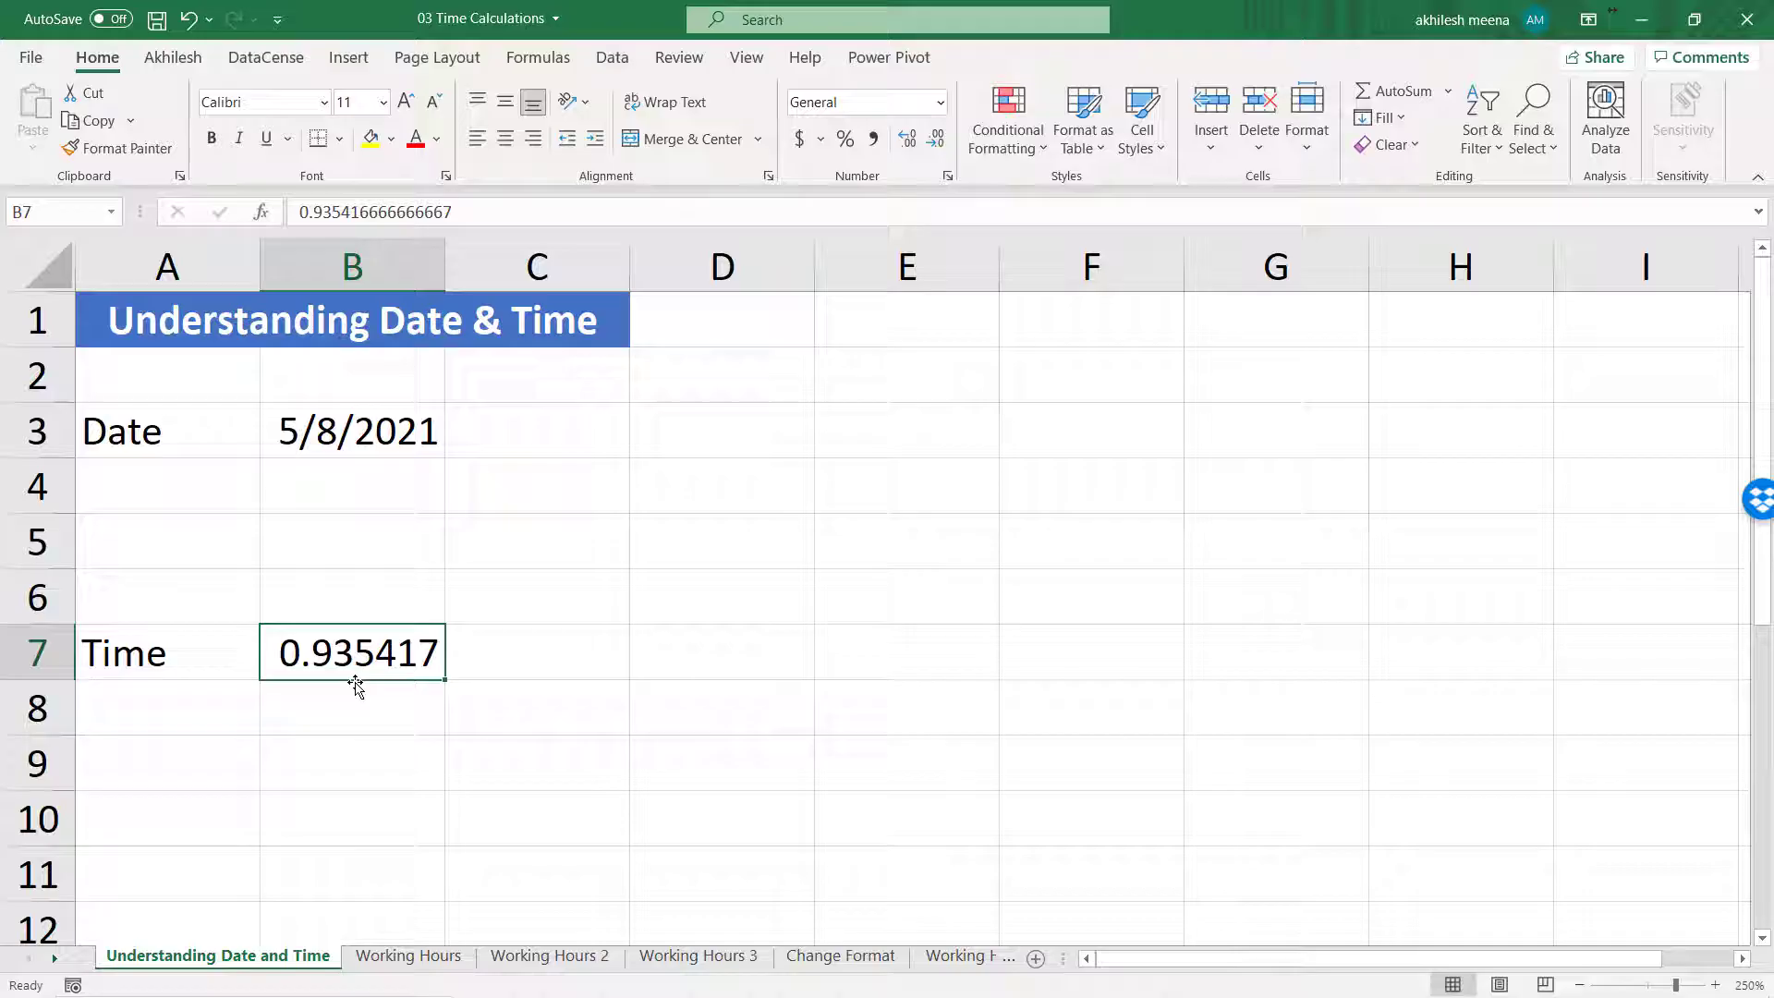
pyautogui.click(361, 724)
pyautogui.write('6 am')
pyautogui.press('Return')
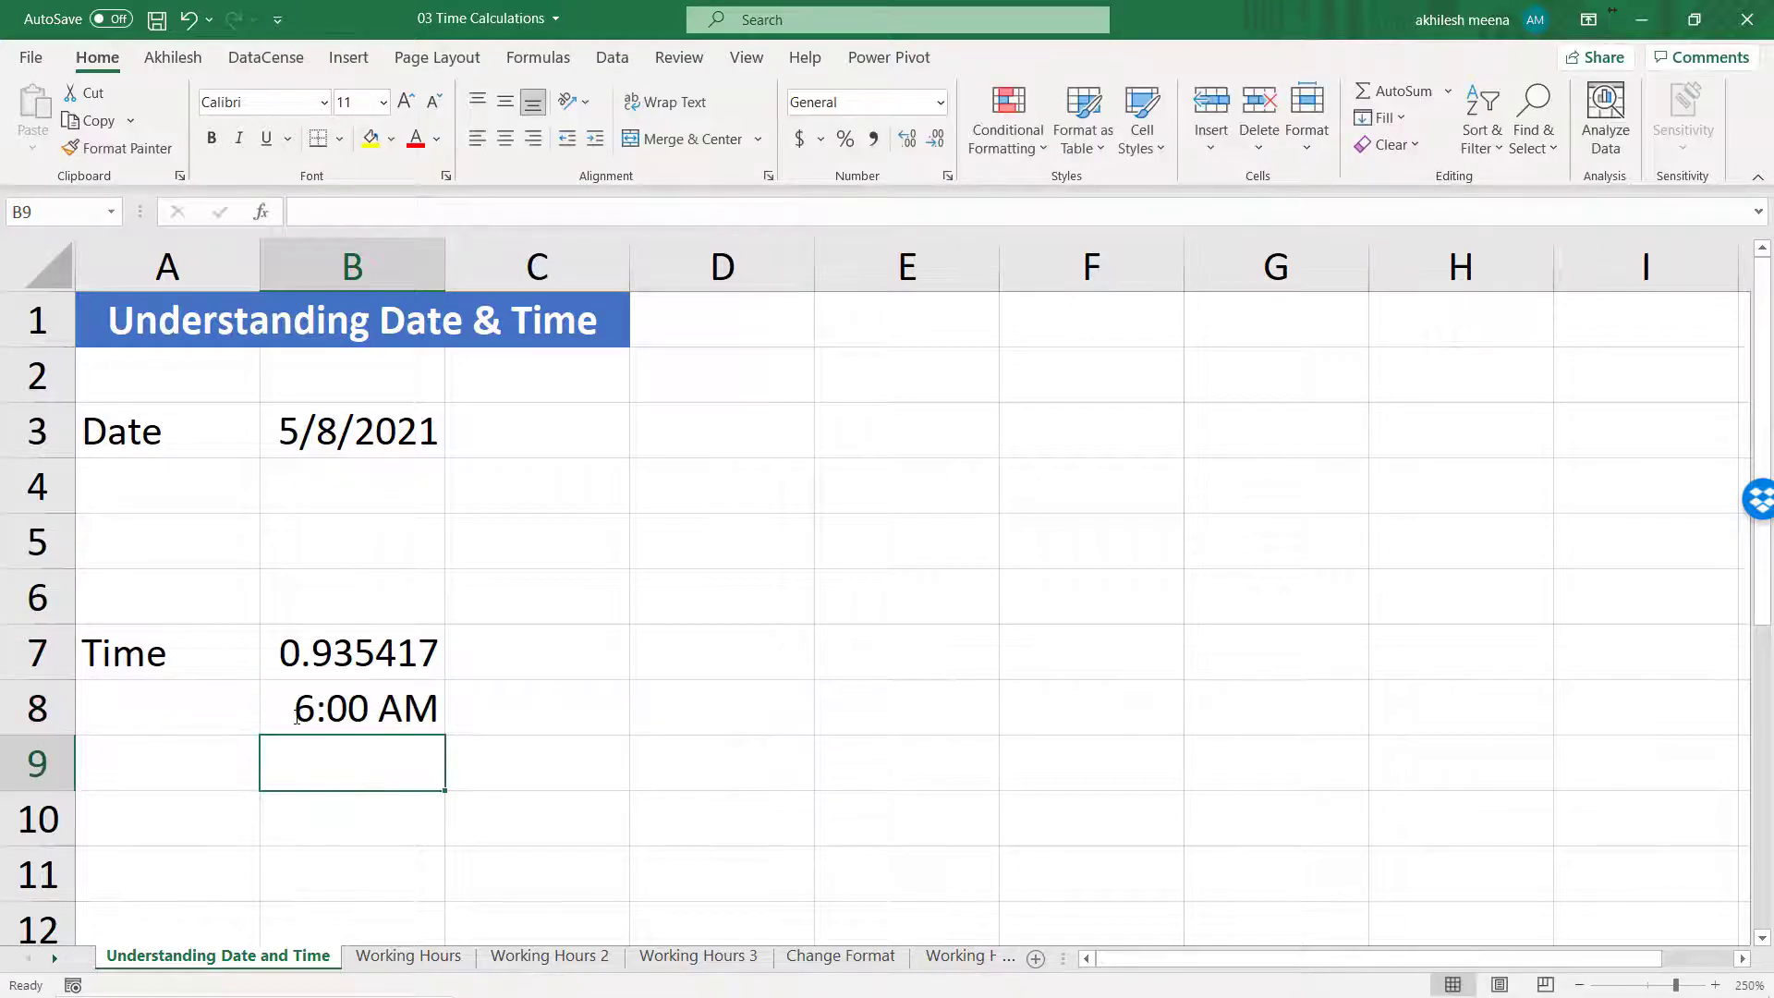
pyautogui.click(295, 715)
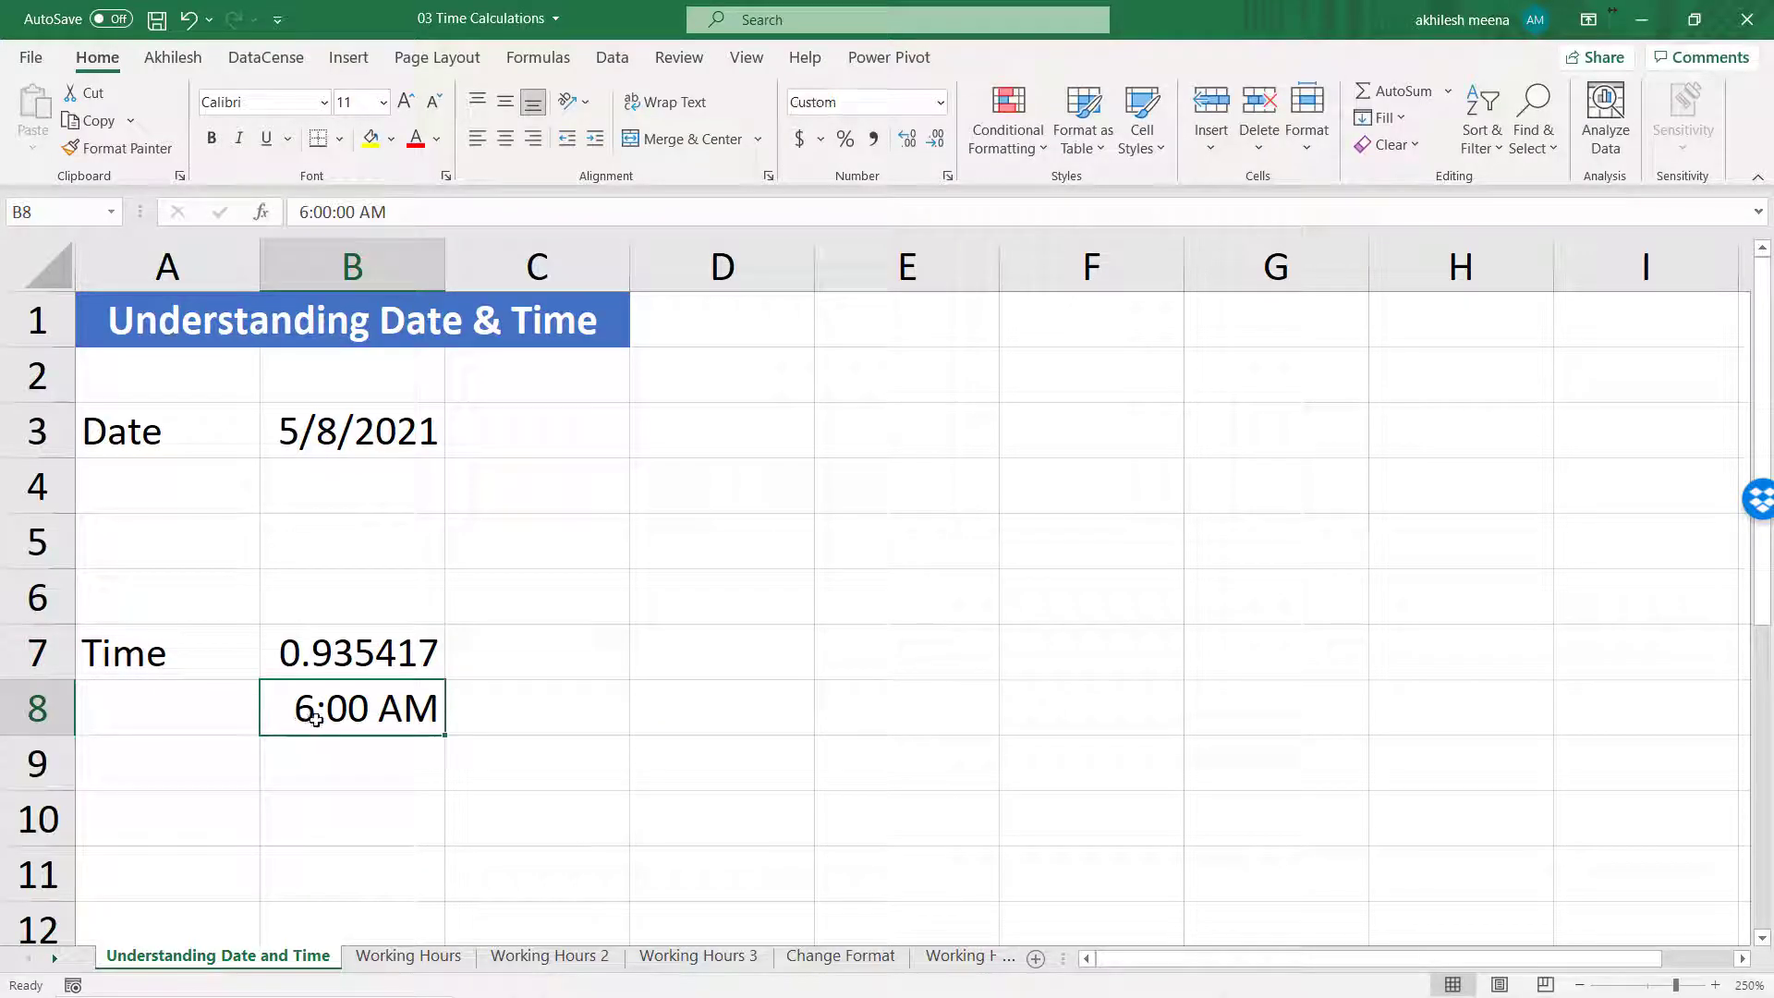
pyautogui.click(873, 140)
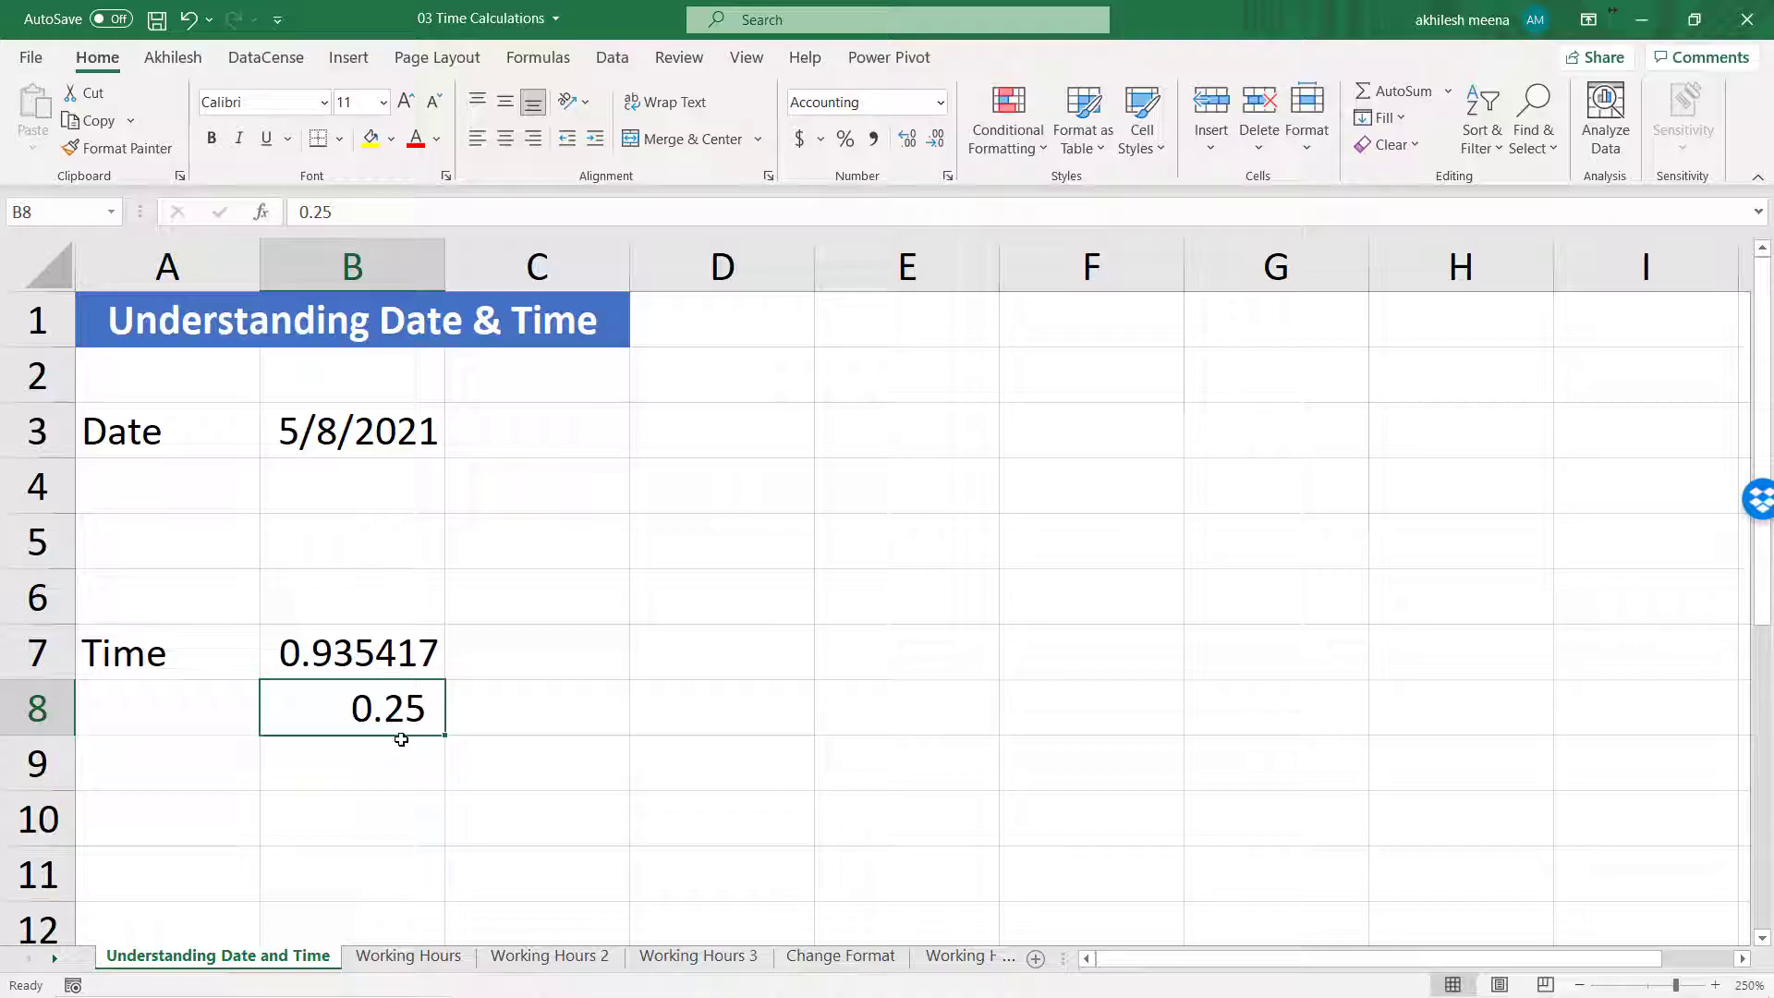
pyautogui.hotkey('ctrl', 'z')
pyautogui.hotkey('ctrl', 'z')
pyautogui.hotkey('ctrl', 'z')
pyautogui.click(325, 778)
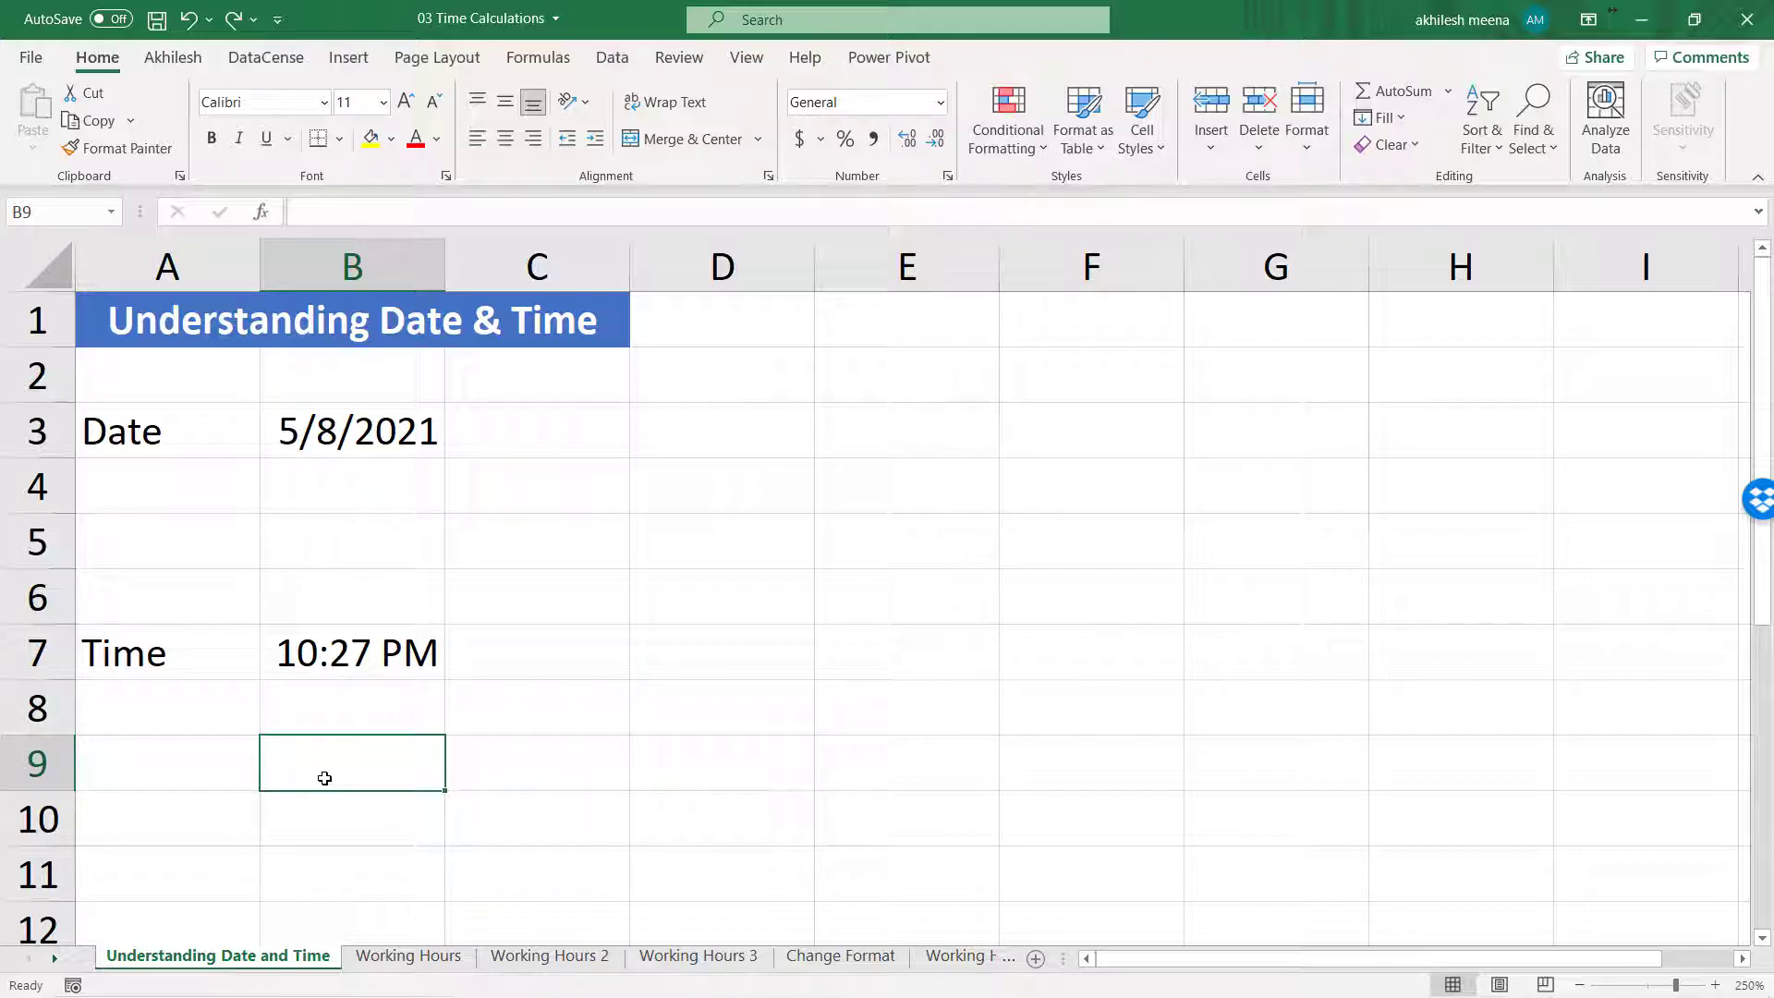
# Fill B9 with today's date and current time, then apply Comma Style to show 44,324.94
pyautogui.hotkey('ctrl', ';')
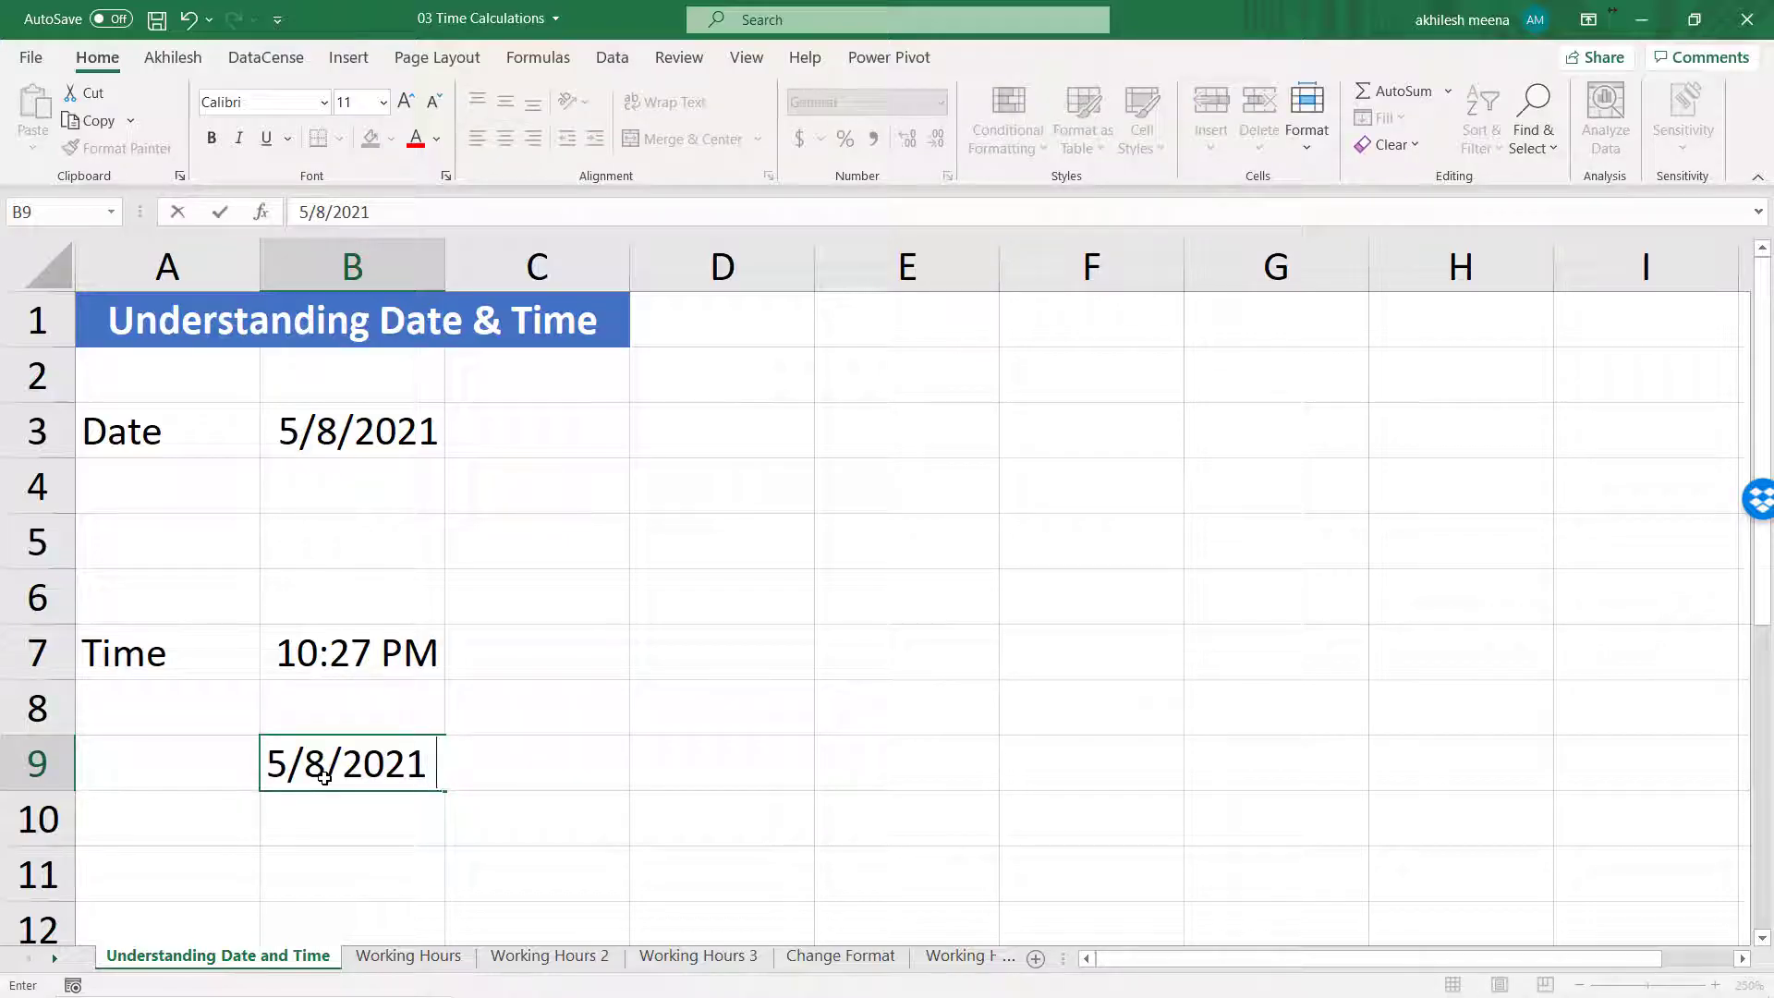
pyautogui.hotkey('ctrl', 'shift', ';')
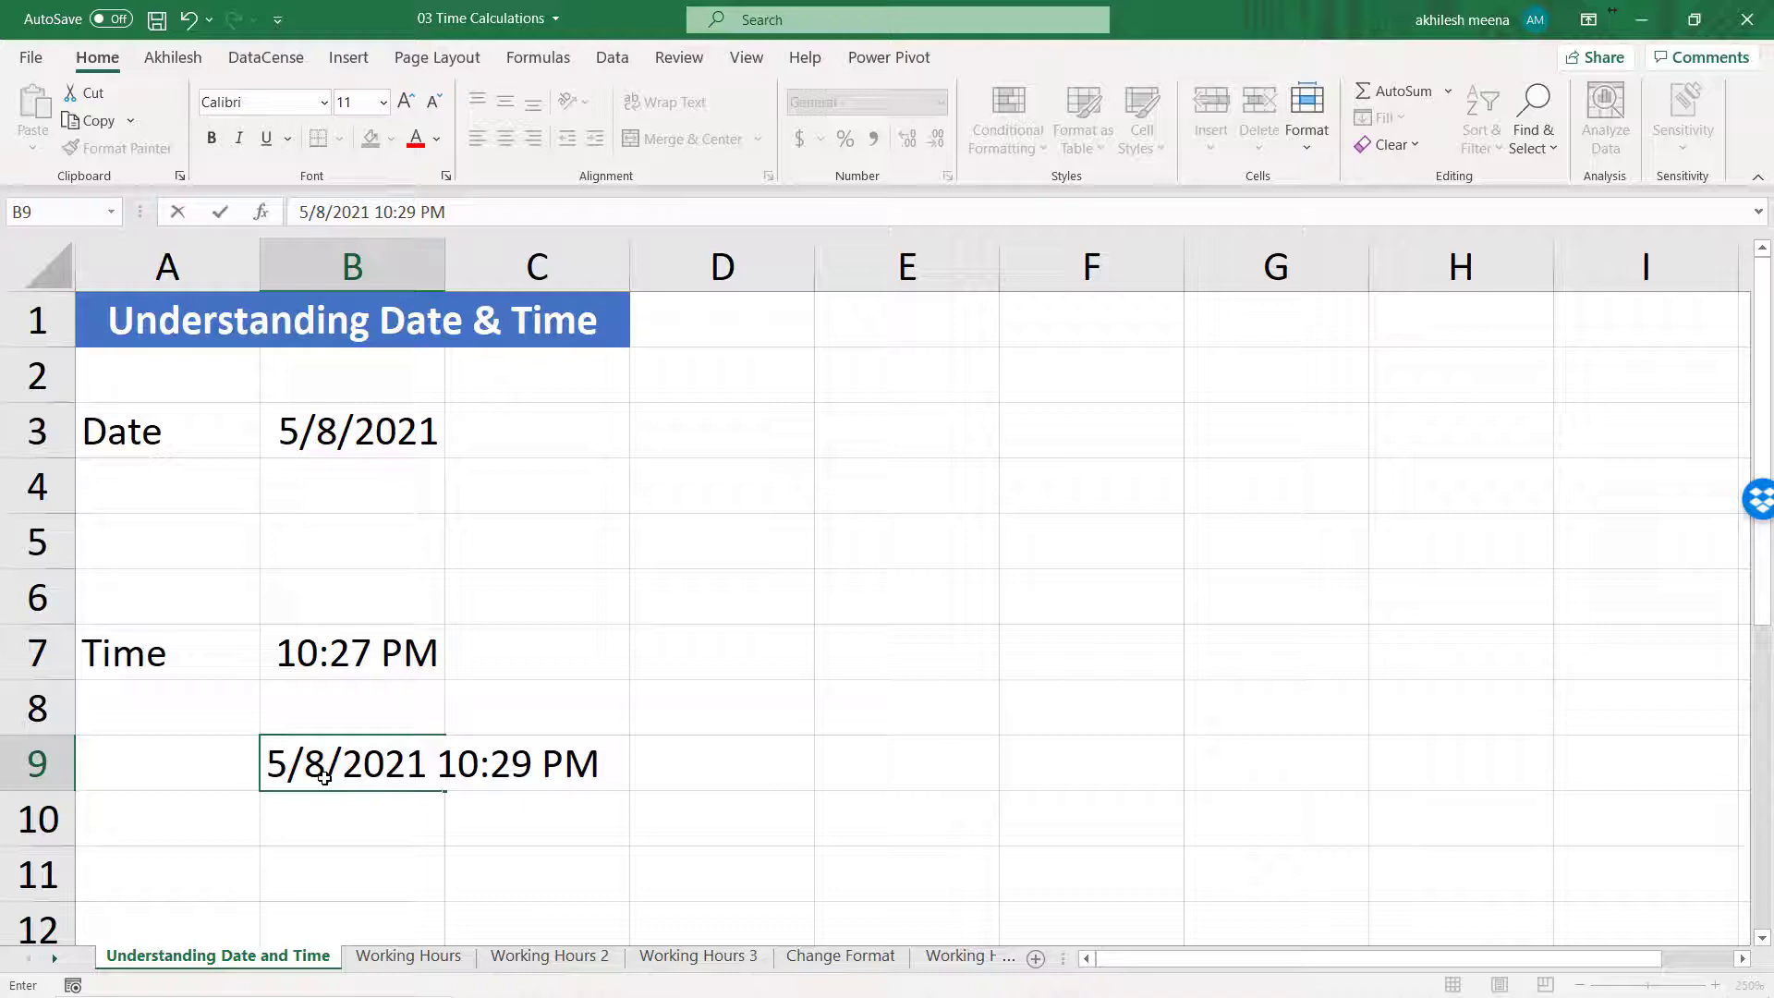
pyautogui.press('Return')
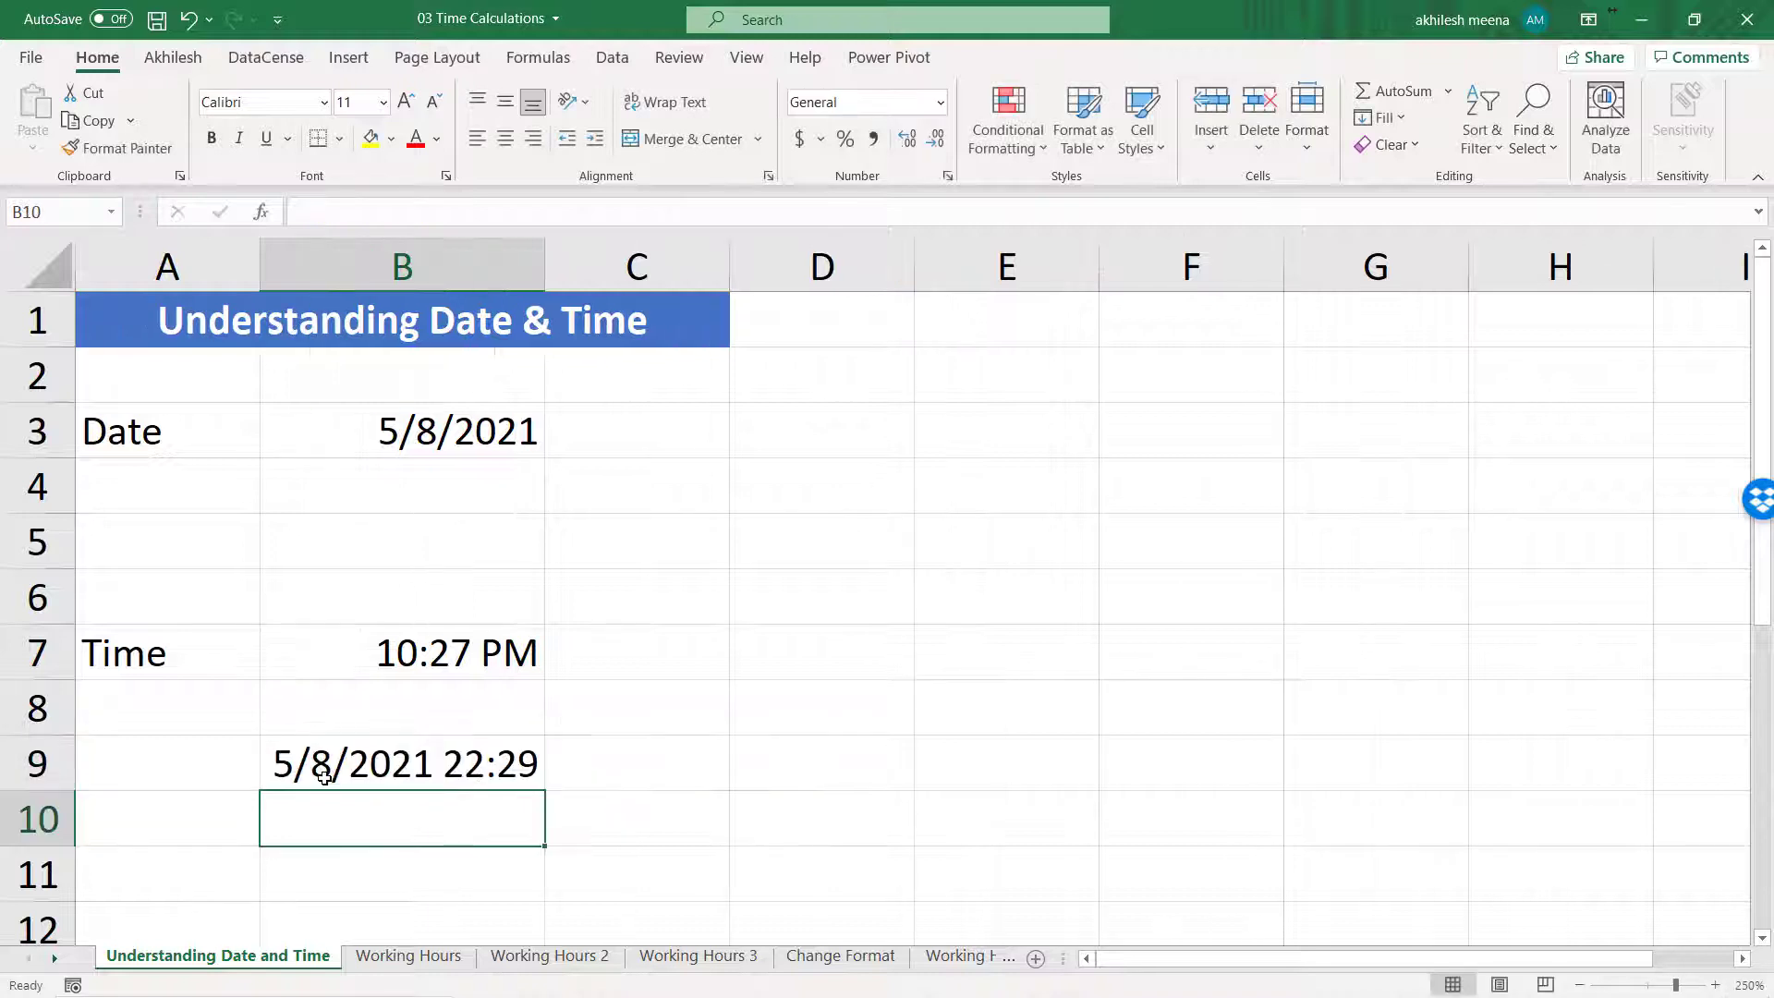
pyautogui.click(381, 762)
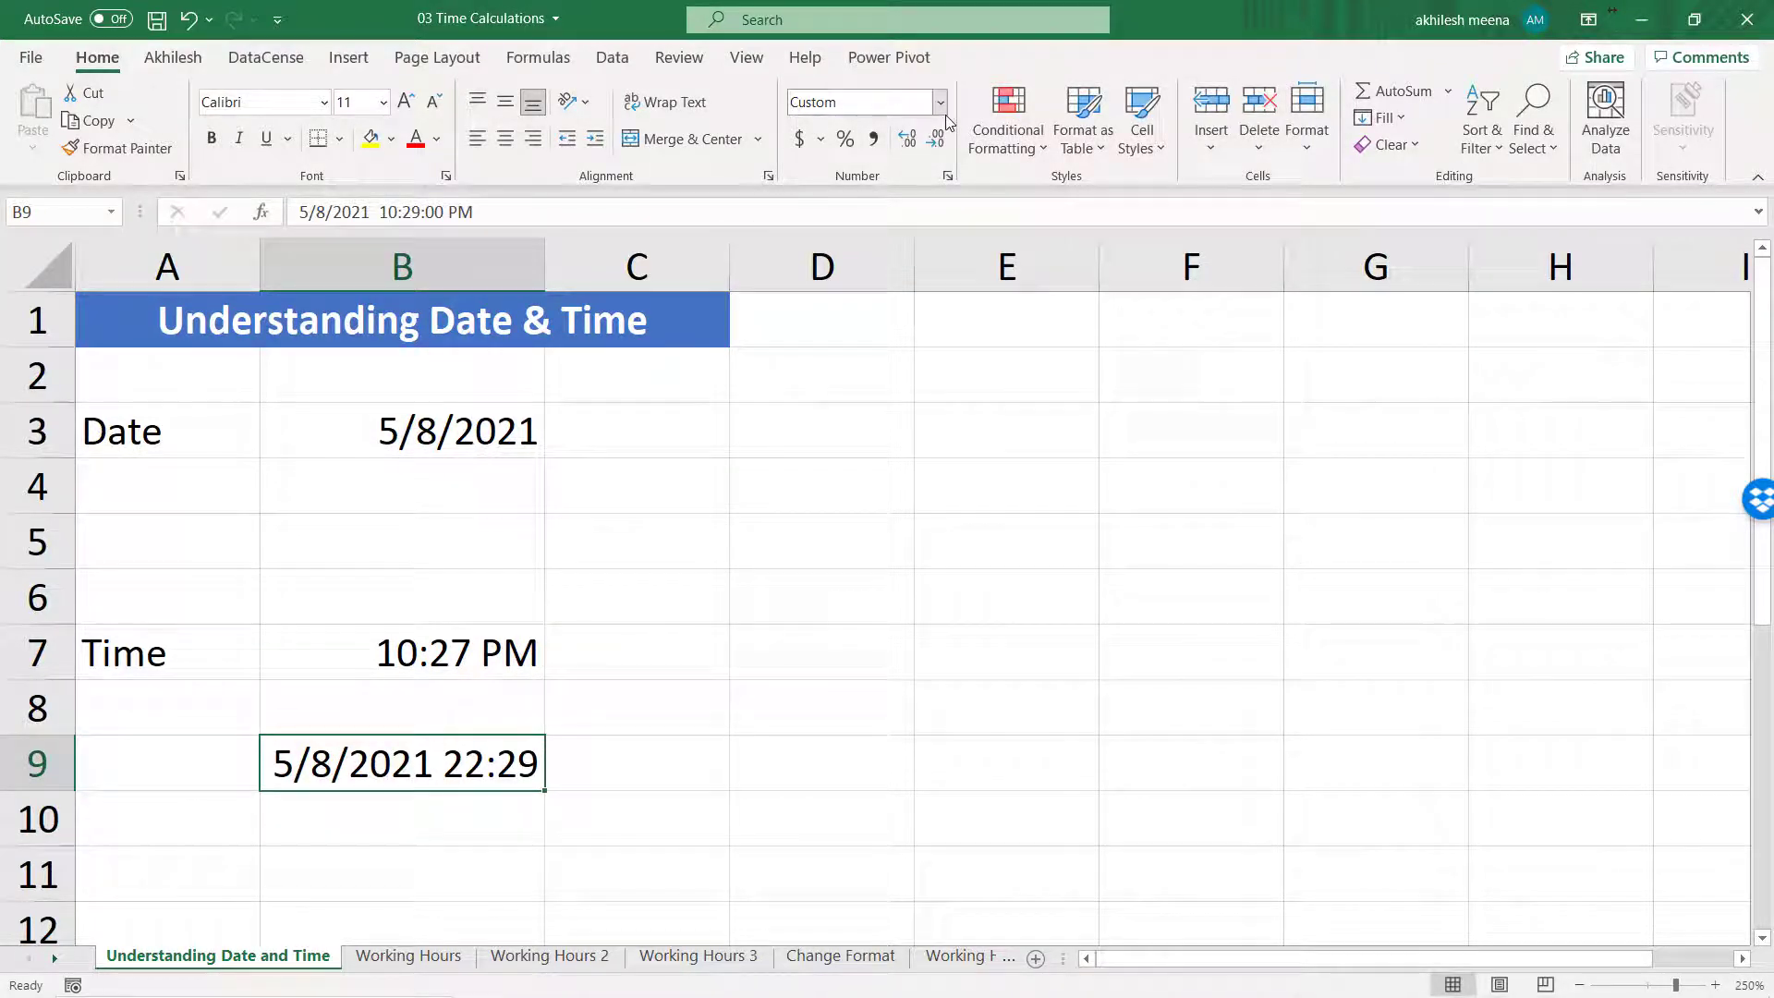
pyautogui.click(874, 138)
pyautogui.scroll(-2, 428, 389)
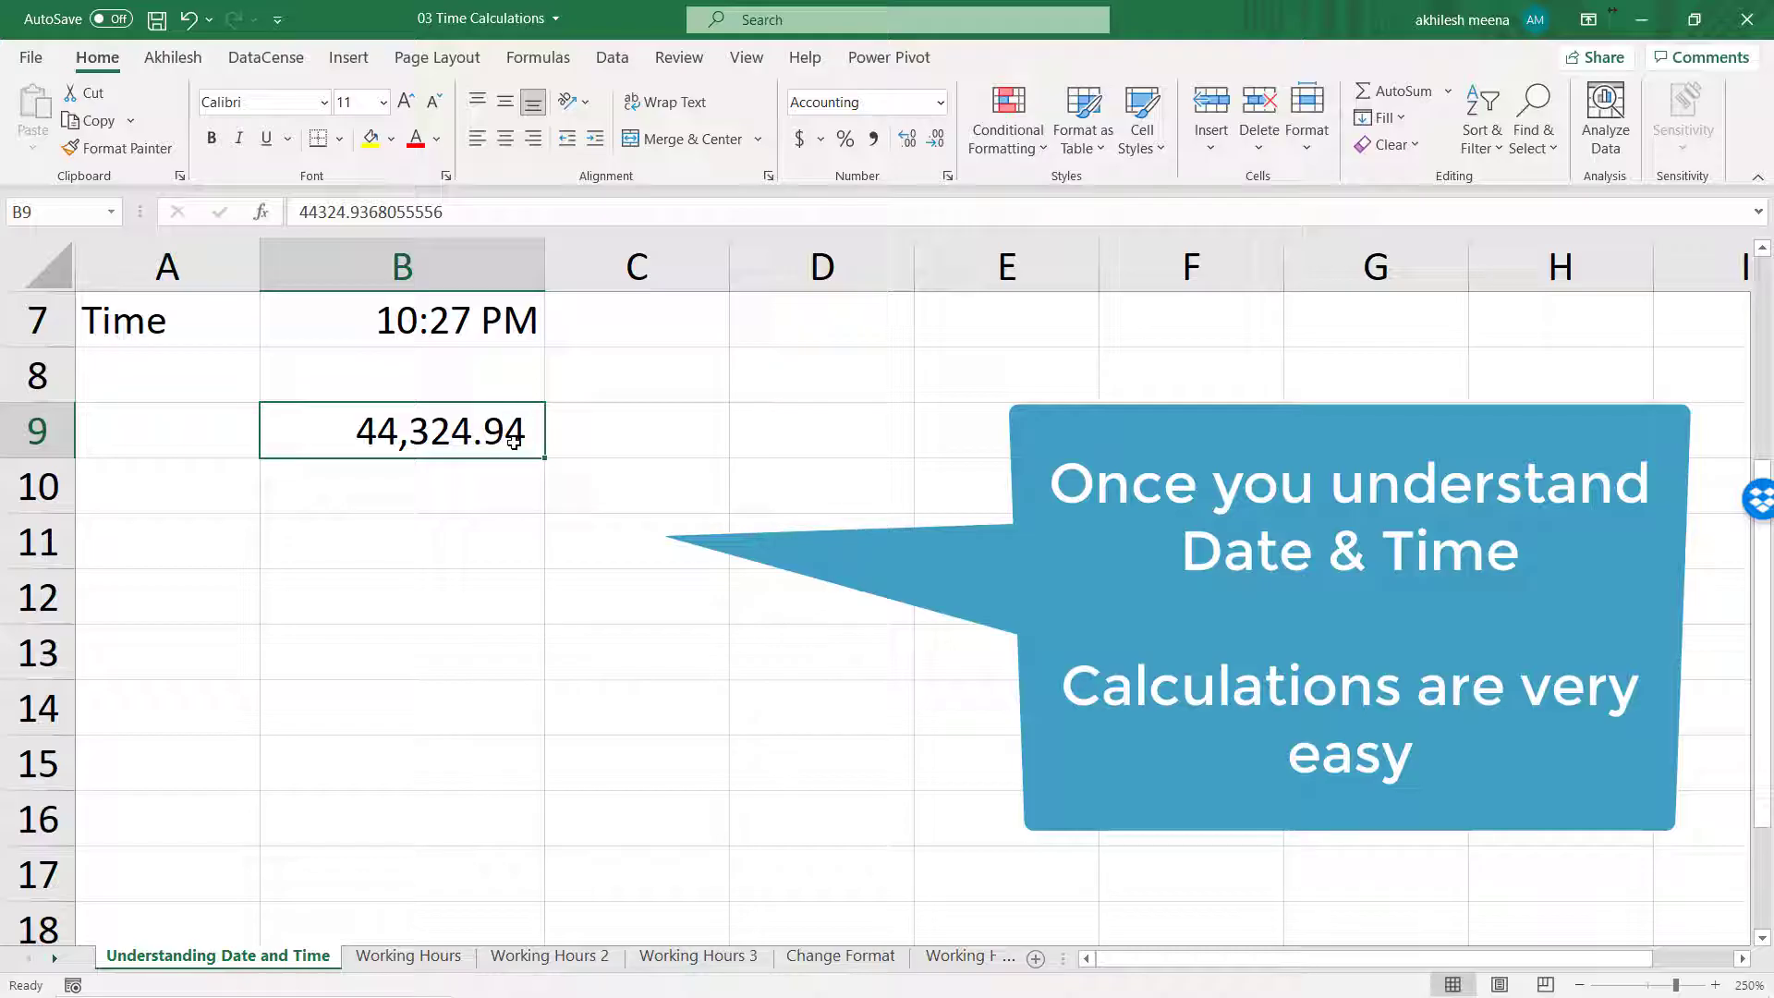
pyautogui.click(494, 495)
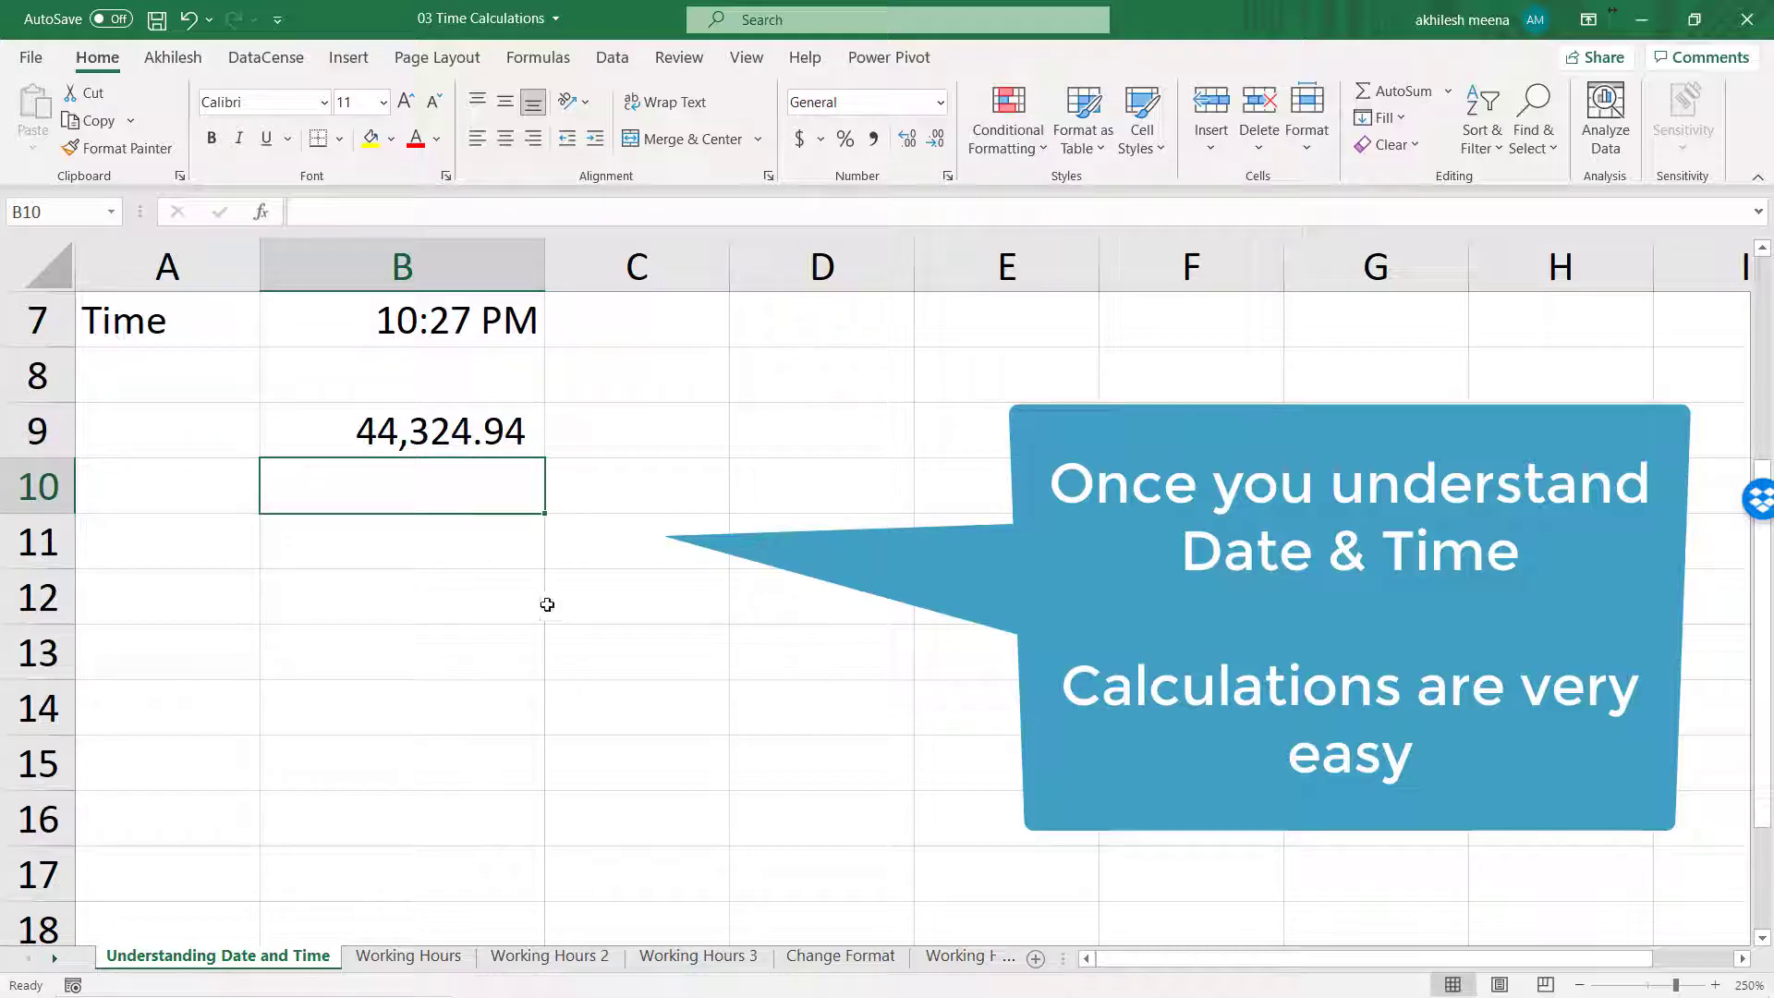
pyautogui.scroll(2, 540, 600)
pyautogui.click(416, 957)
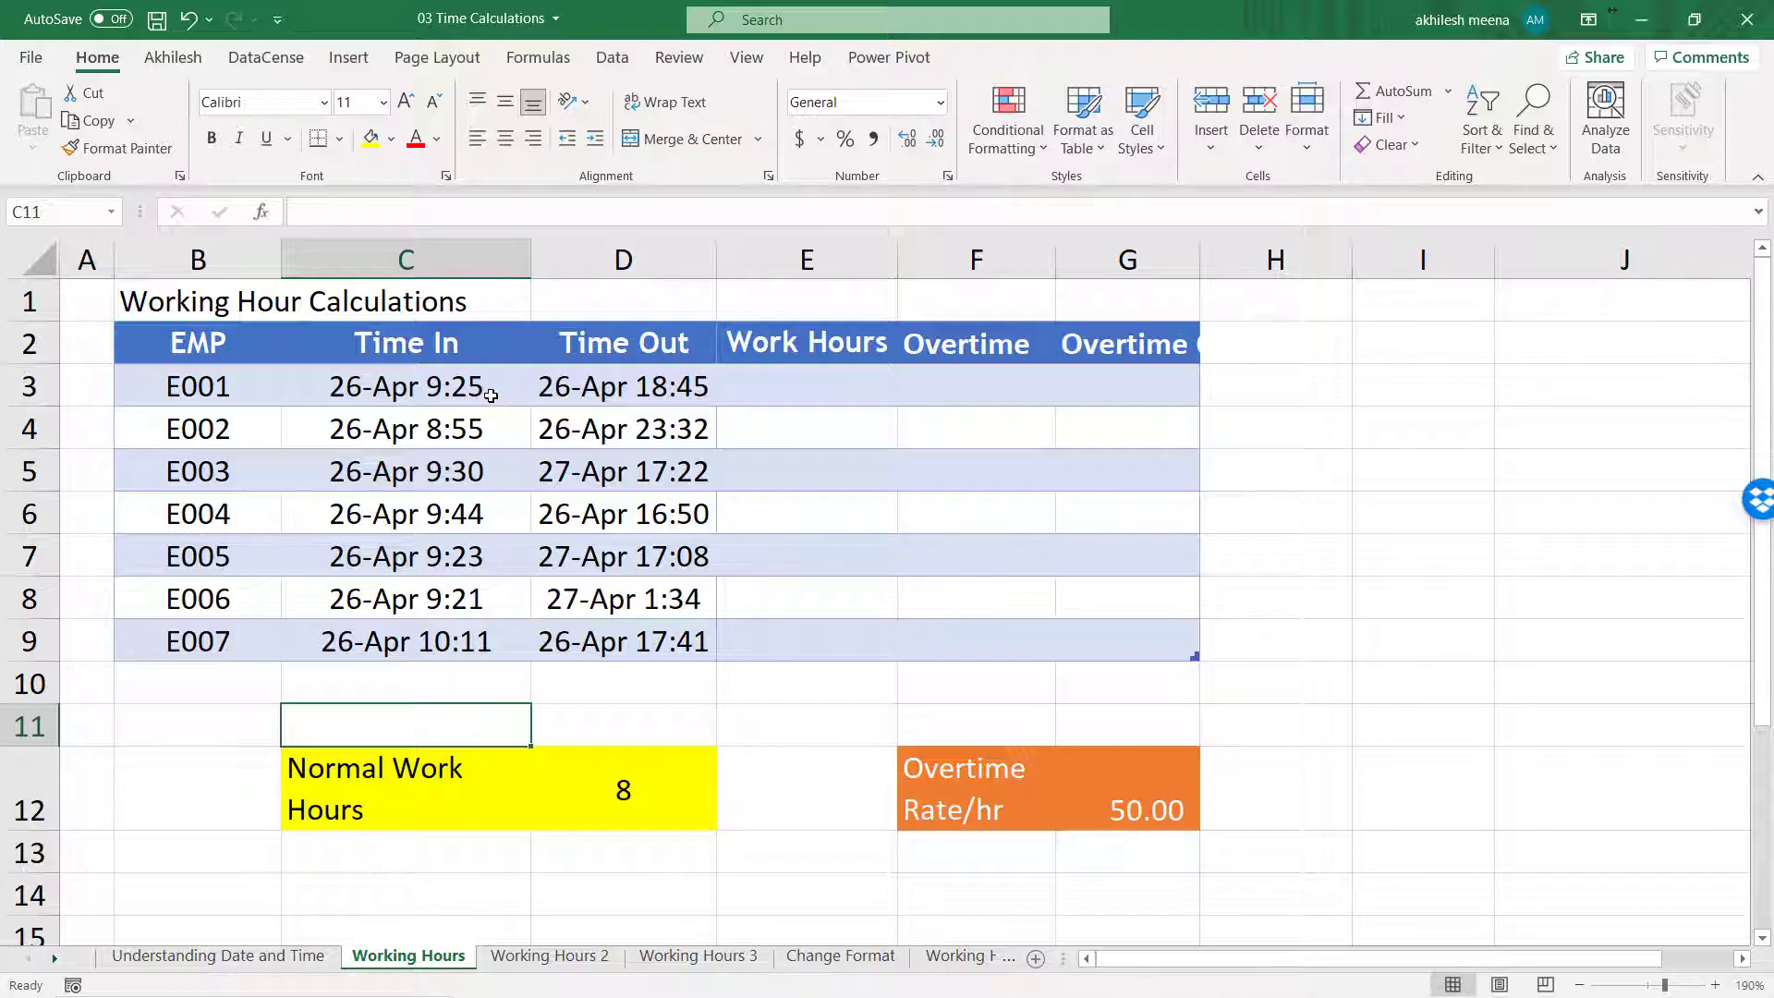
pyautogui.click(320, 406)
pyautogui.moveTo(198, 388); pyautogui.dragTo(200, 641)
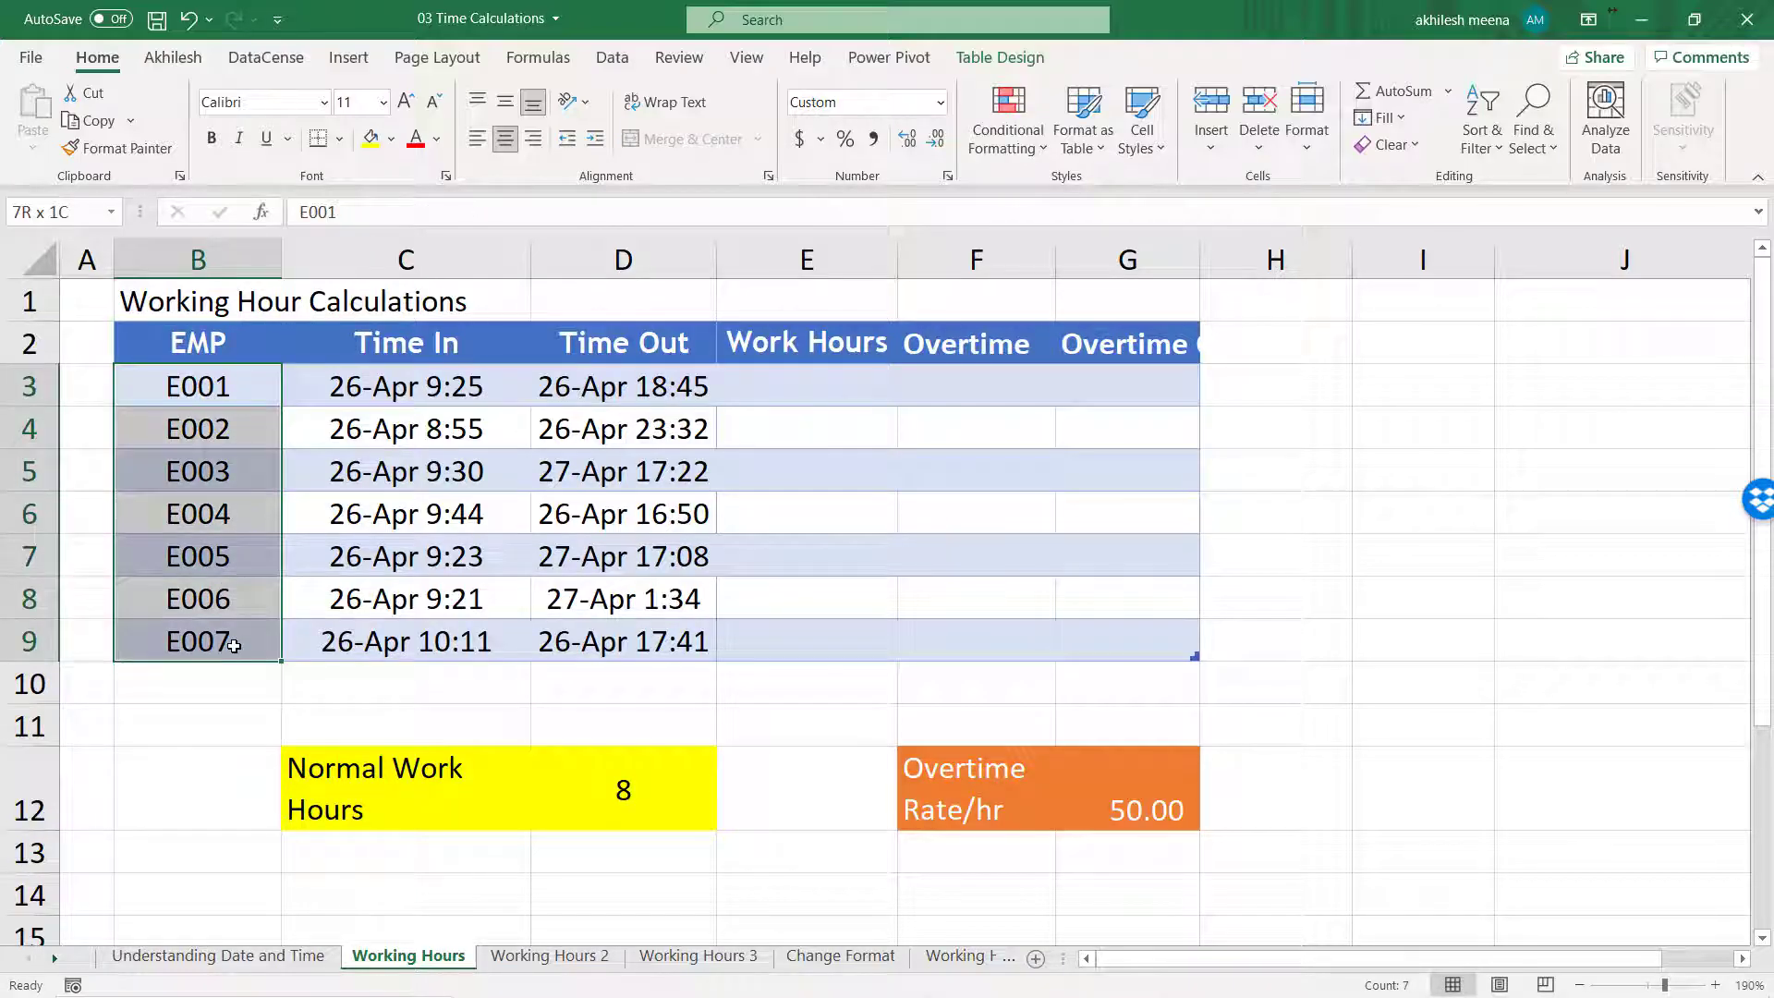
pyautogui.moveTo(421, 404); pyautogui.dragTo(413, 631)
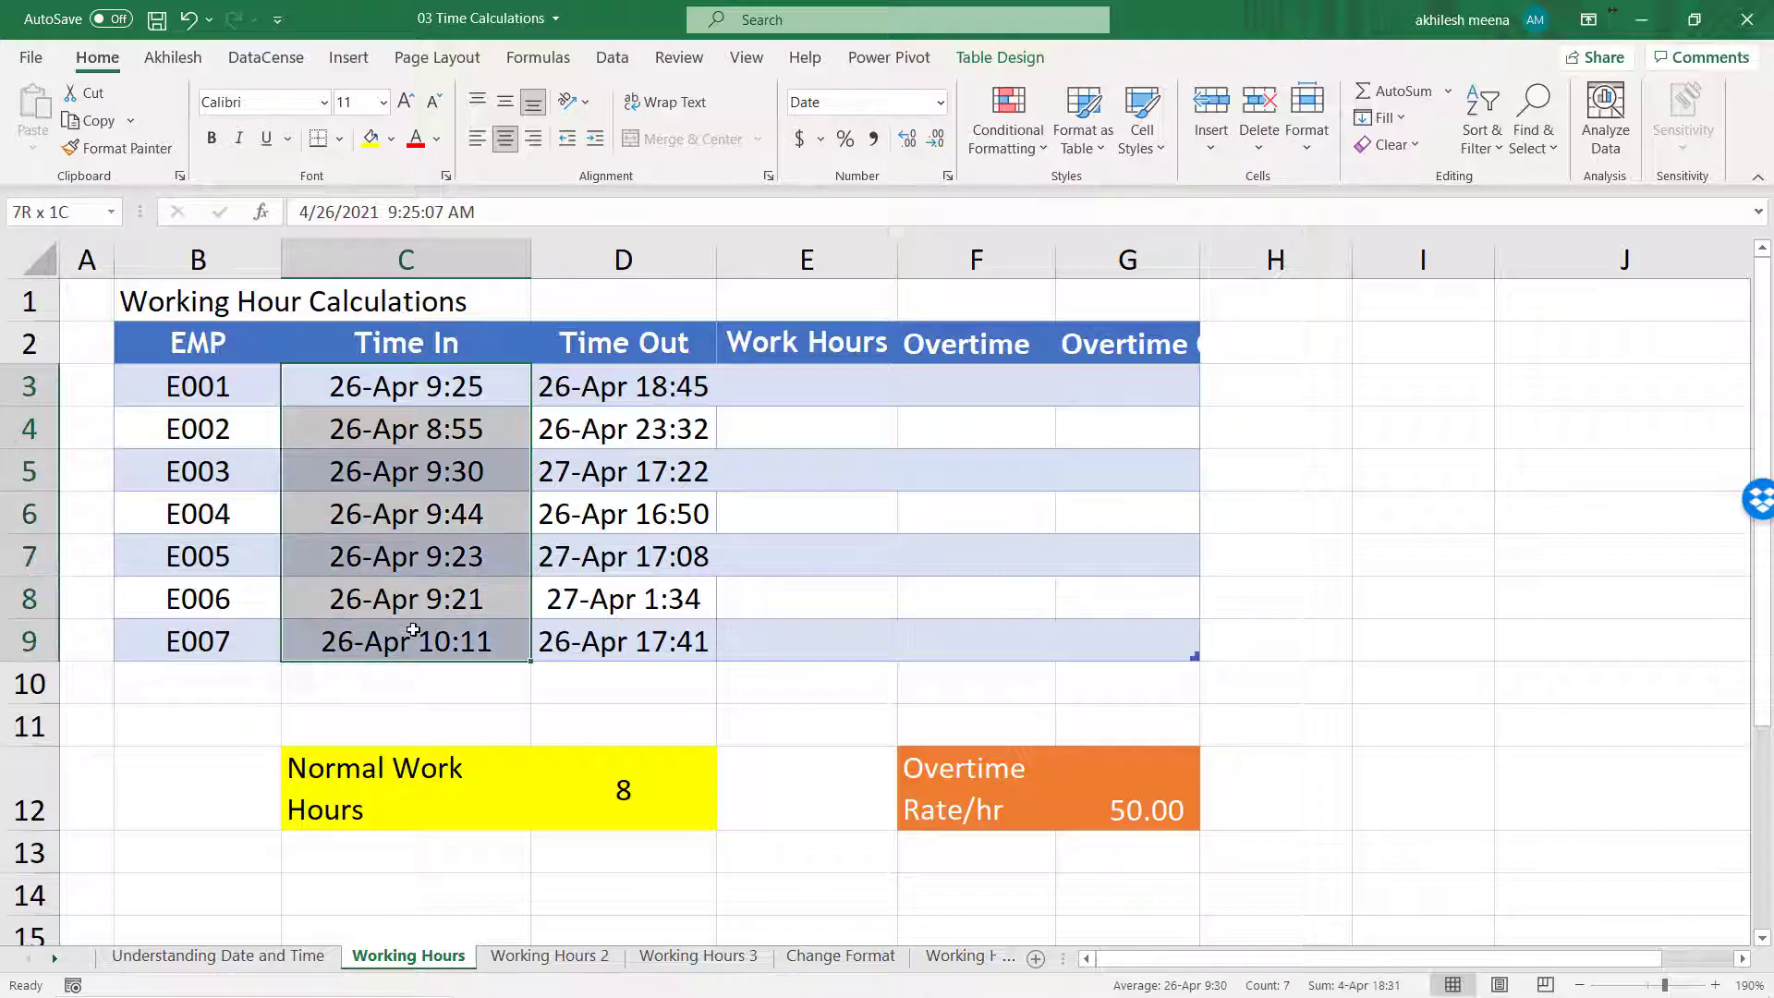
pyautogui.moveTo(626, 396); pyautogui.dragTo(628, 647)
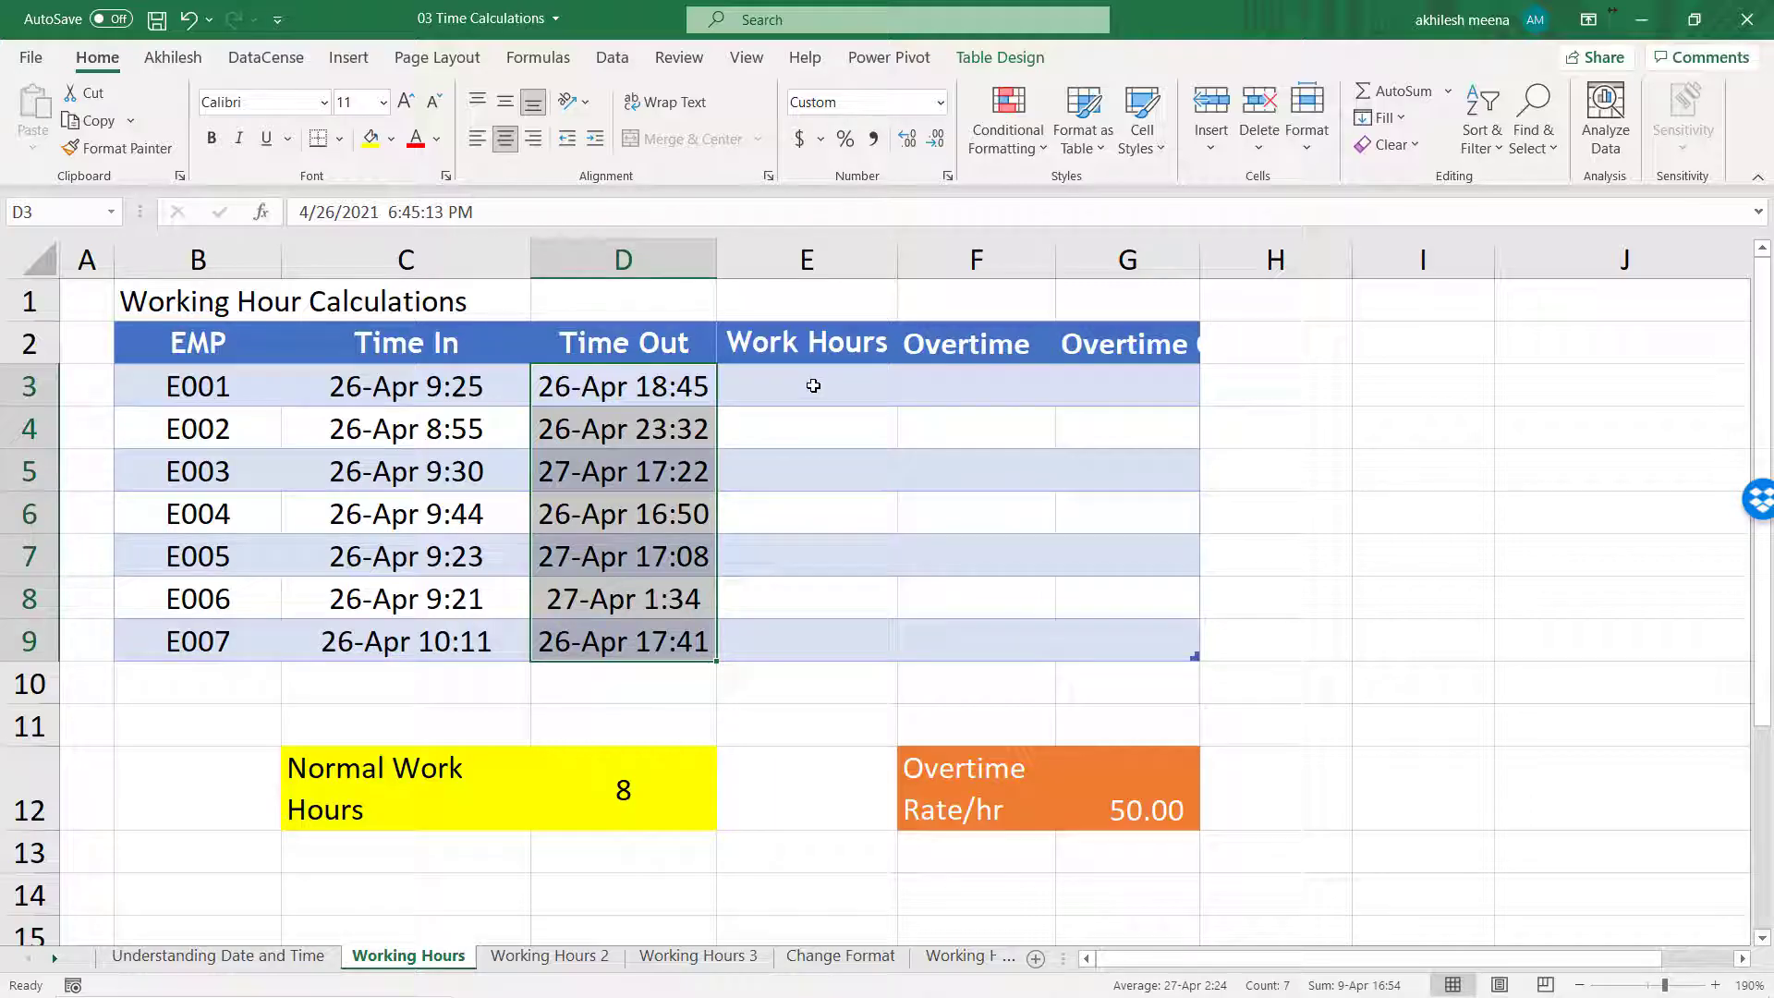
pyautogui.click(424, 385)
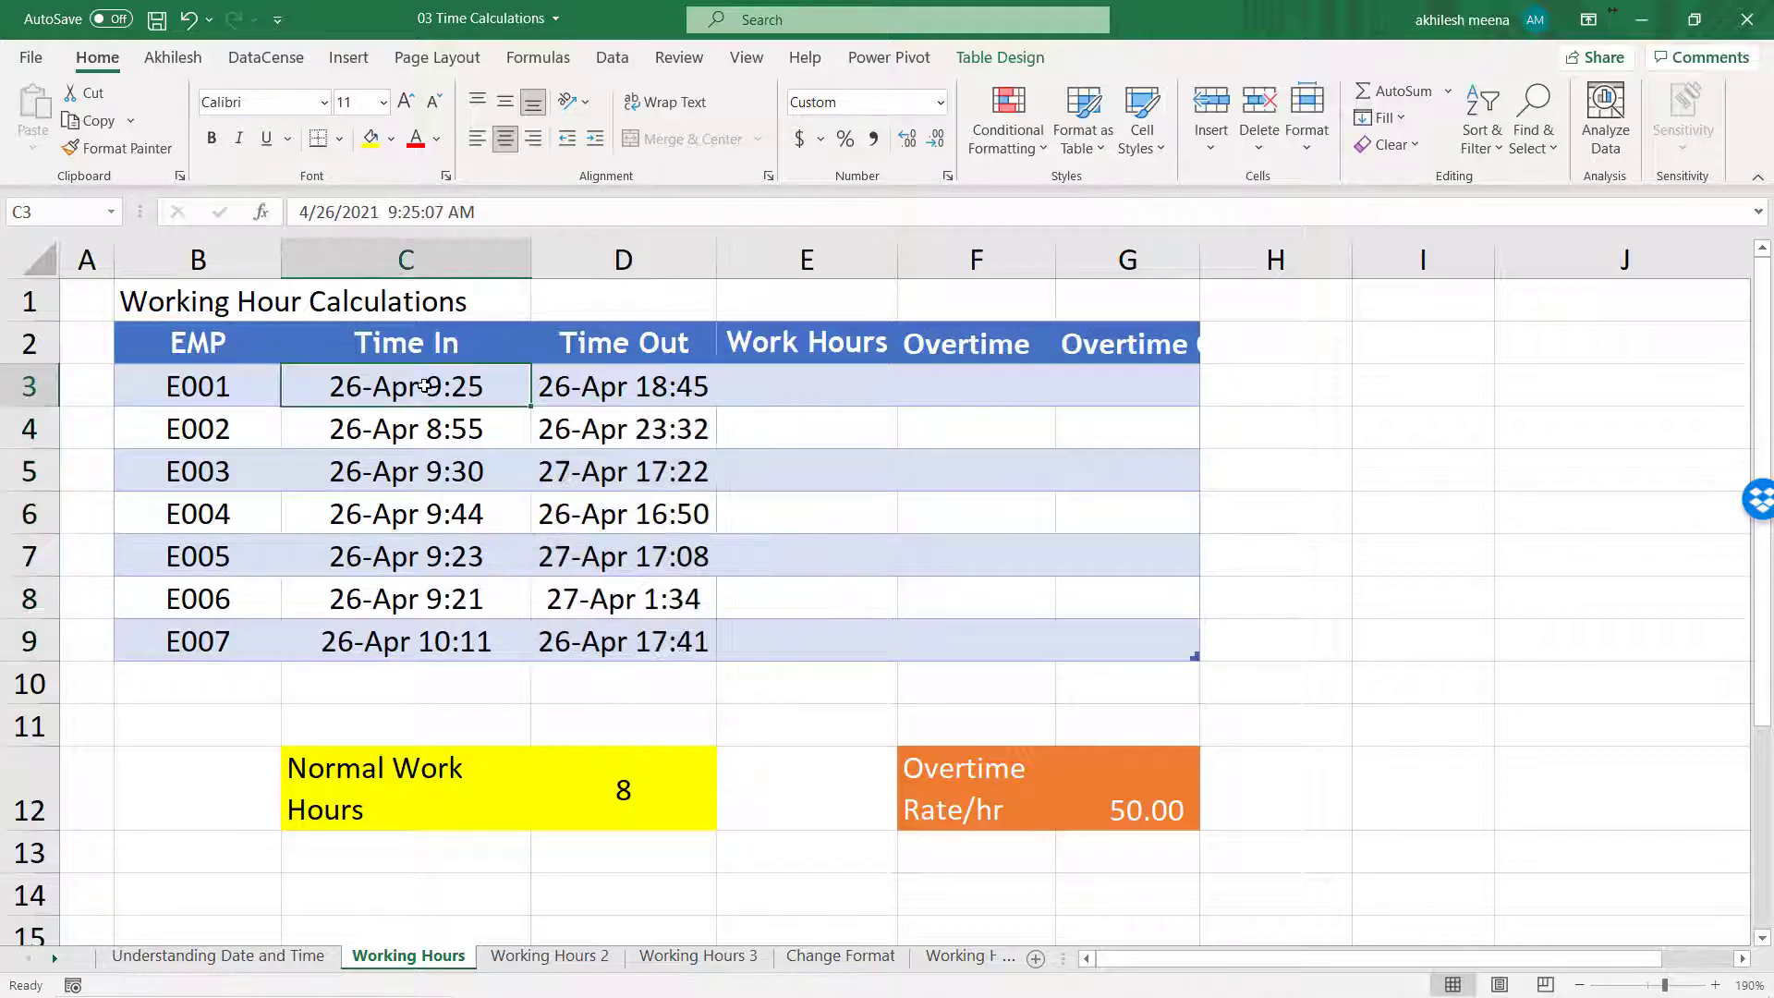
pyautogui.click(636, 398)
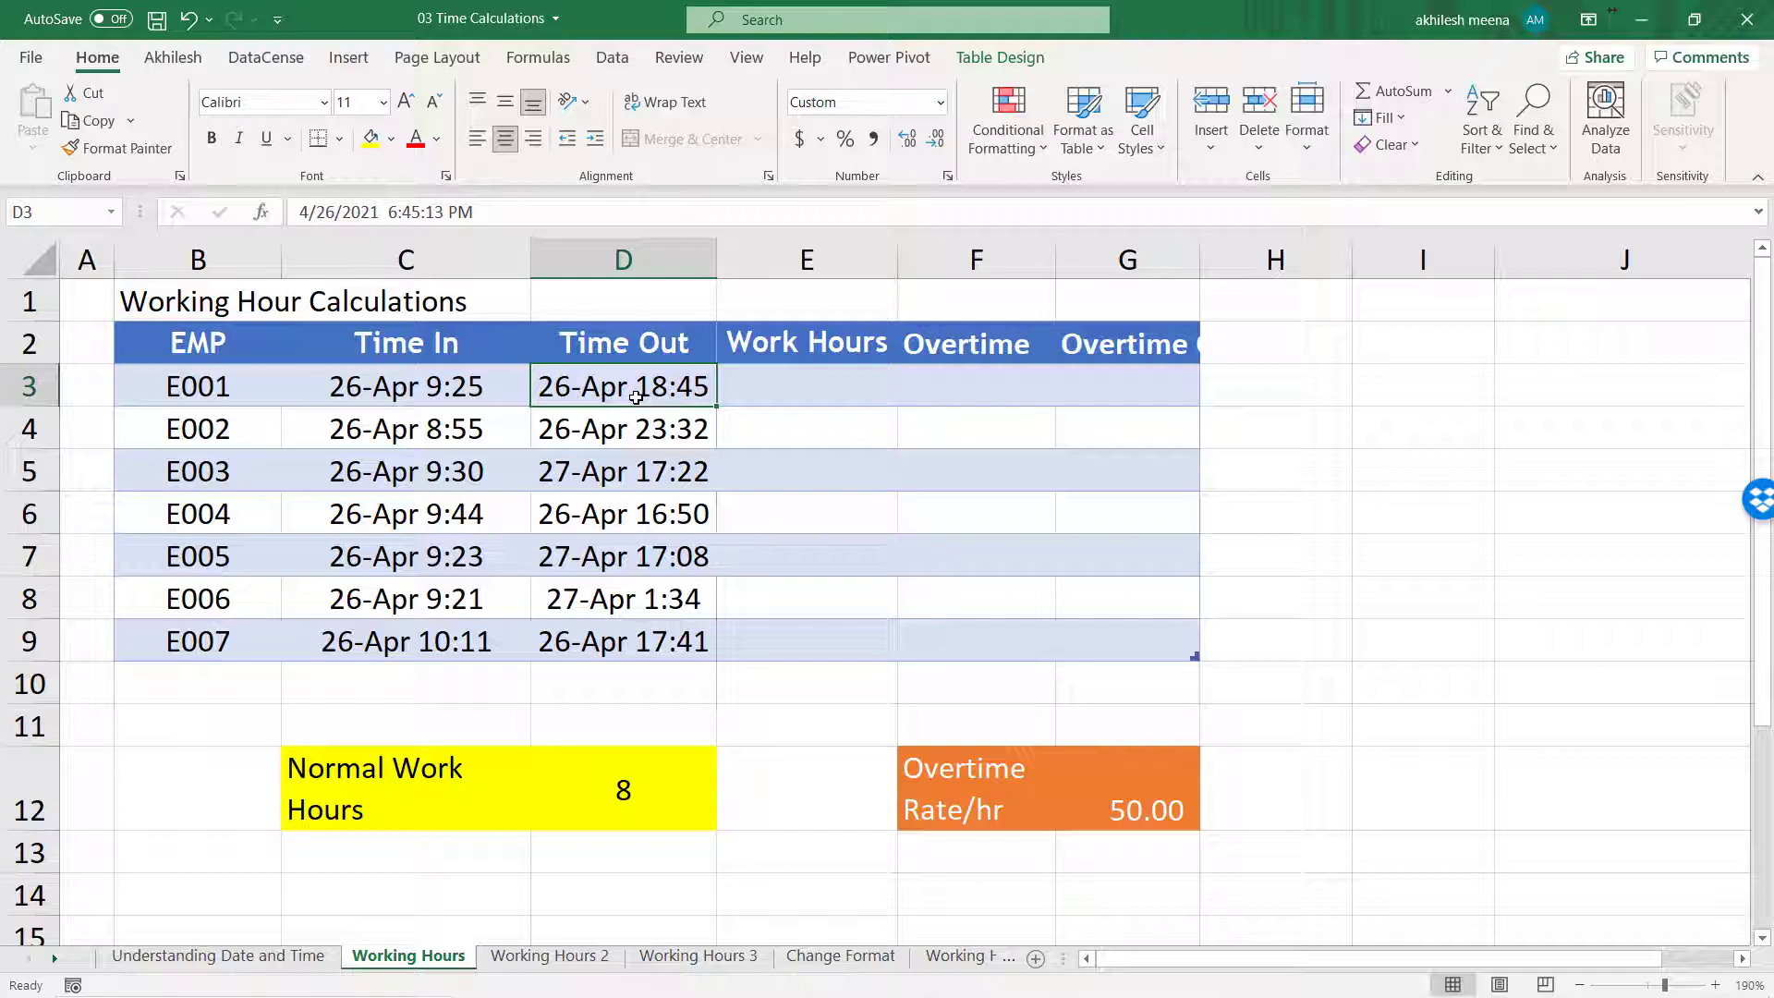
pyautogui.click(770, 389)
pyautogui.click(603, 395)
# Enter =D3-C3 in E3 so Work Hours E3:E9 fill with day fractions, and select them
pyautogui.click(765, 393)
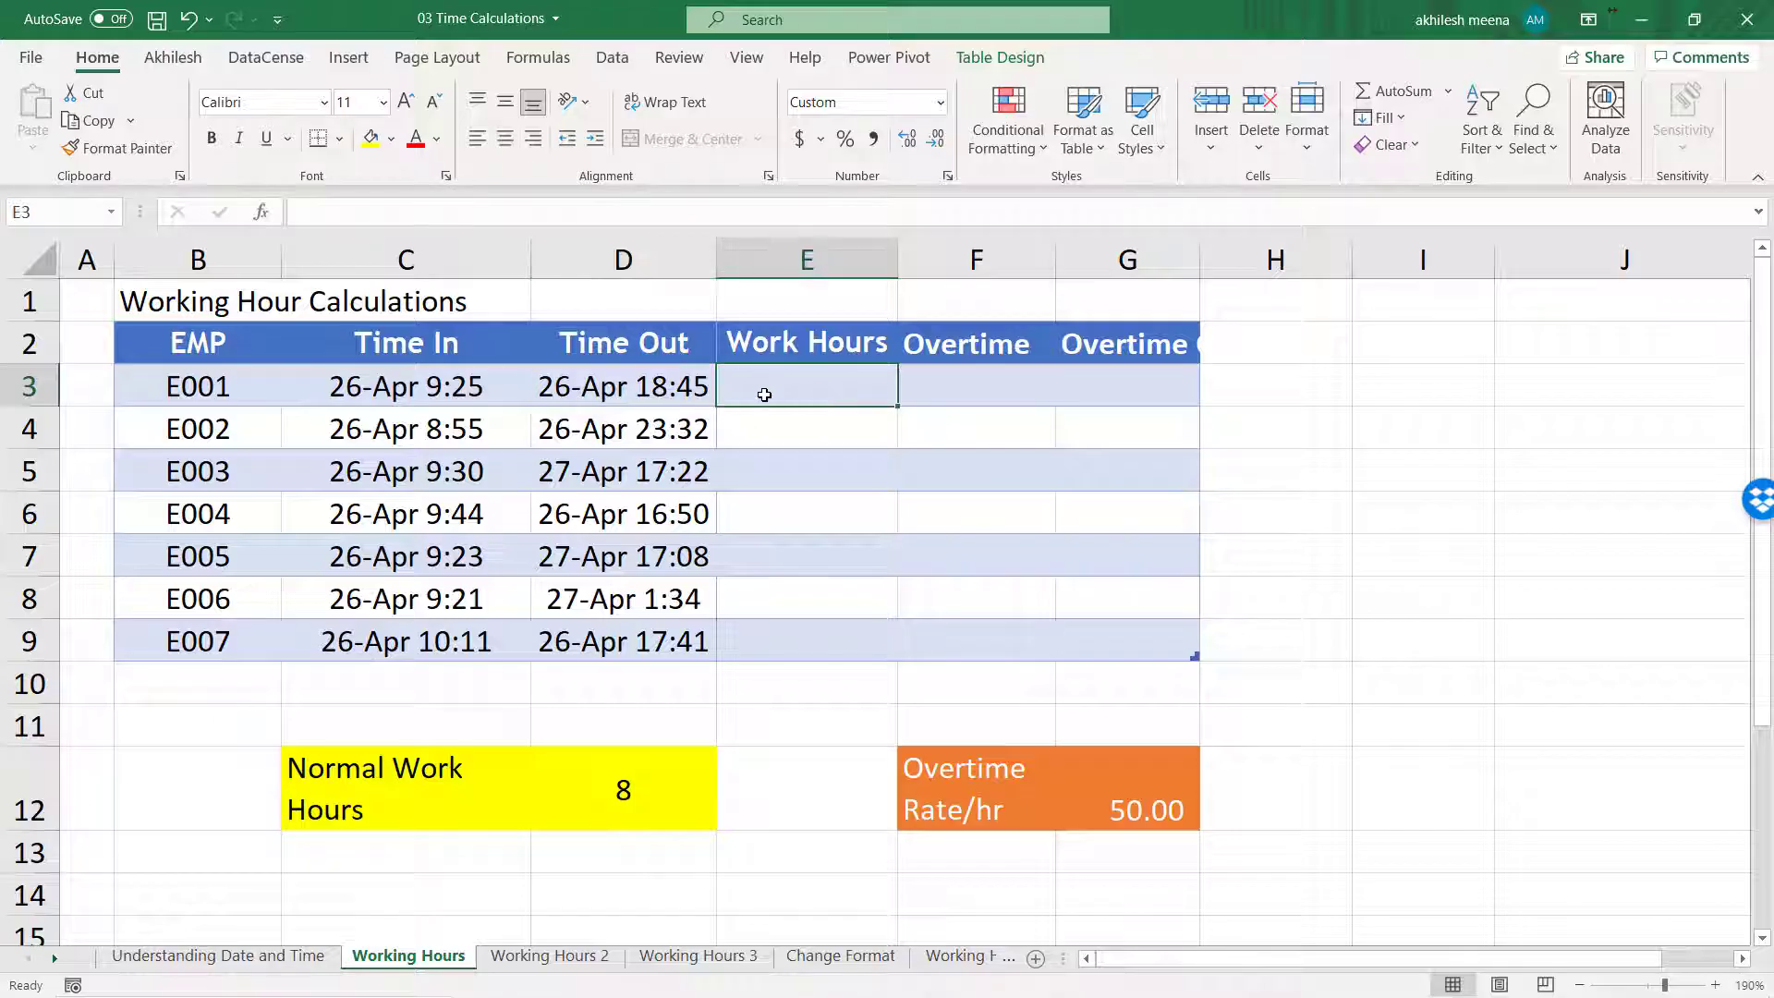
pyautogui.write('=')
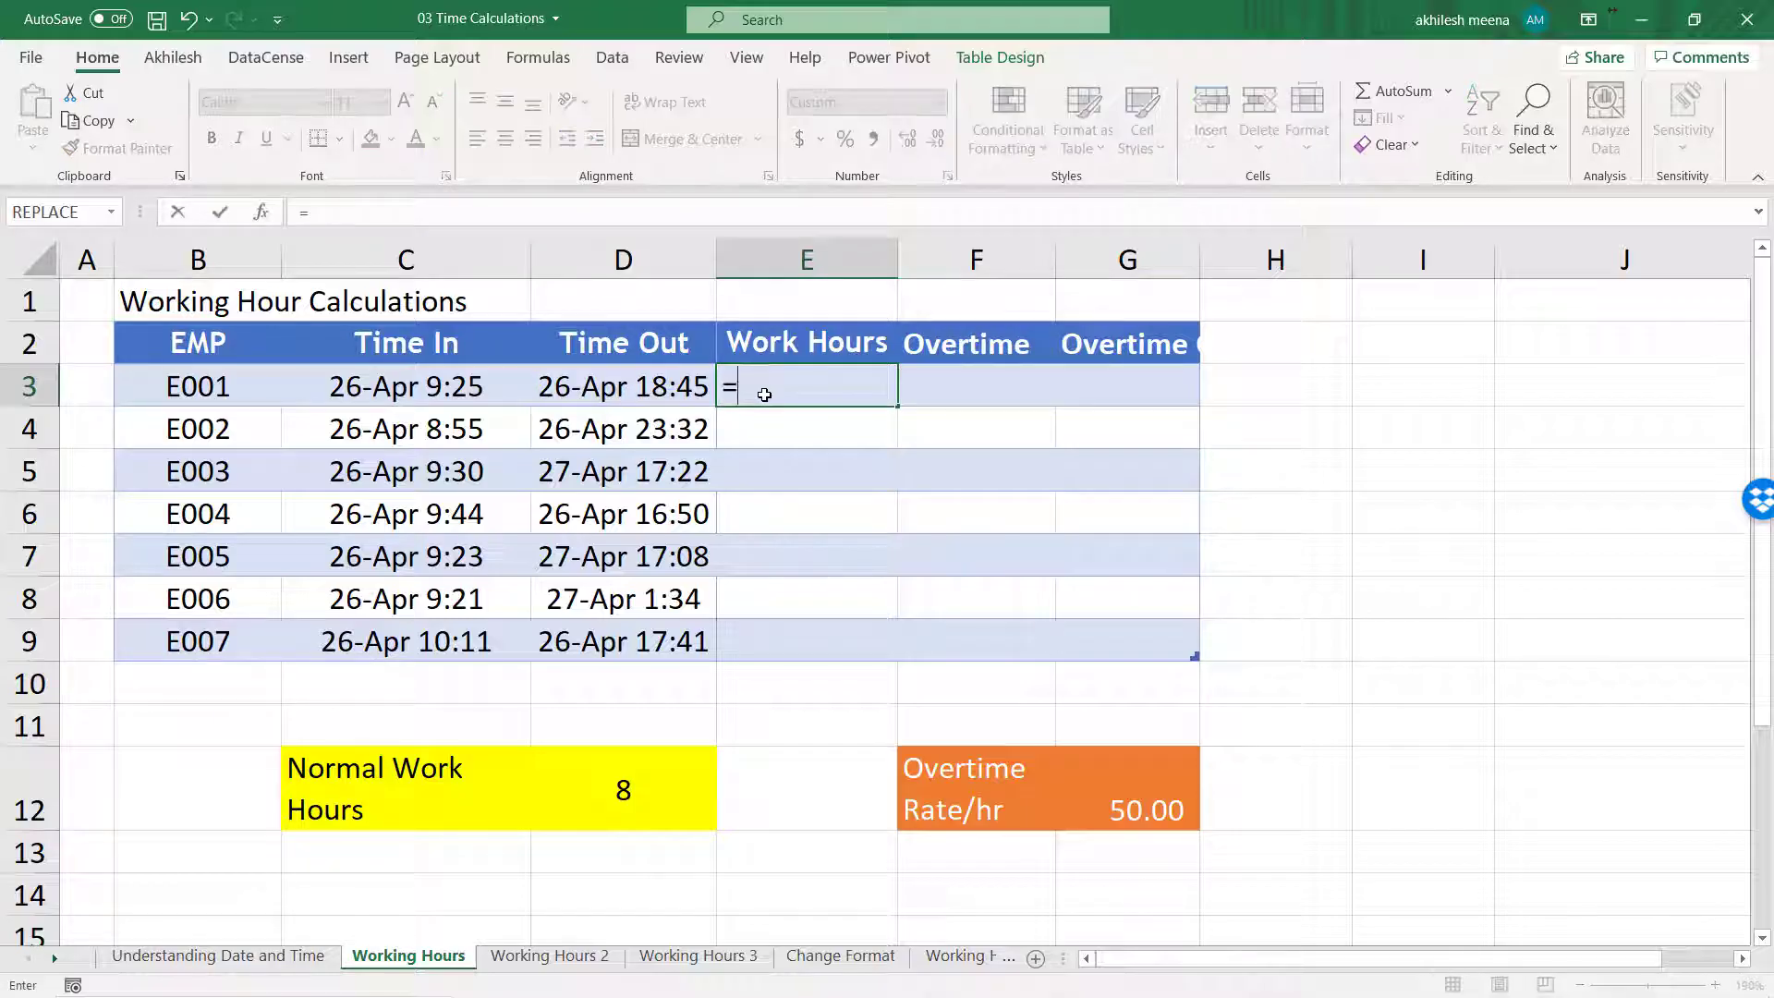
pyautogui.click(638, 397)
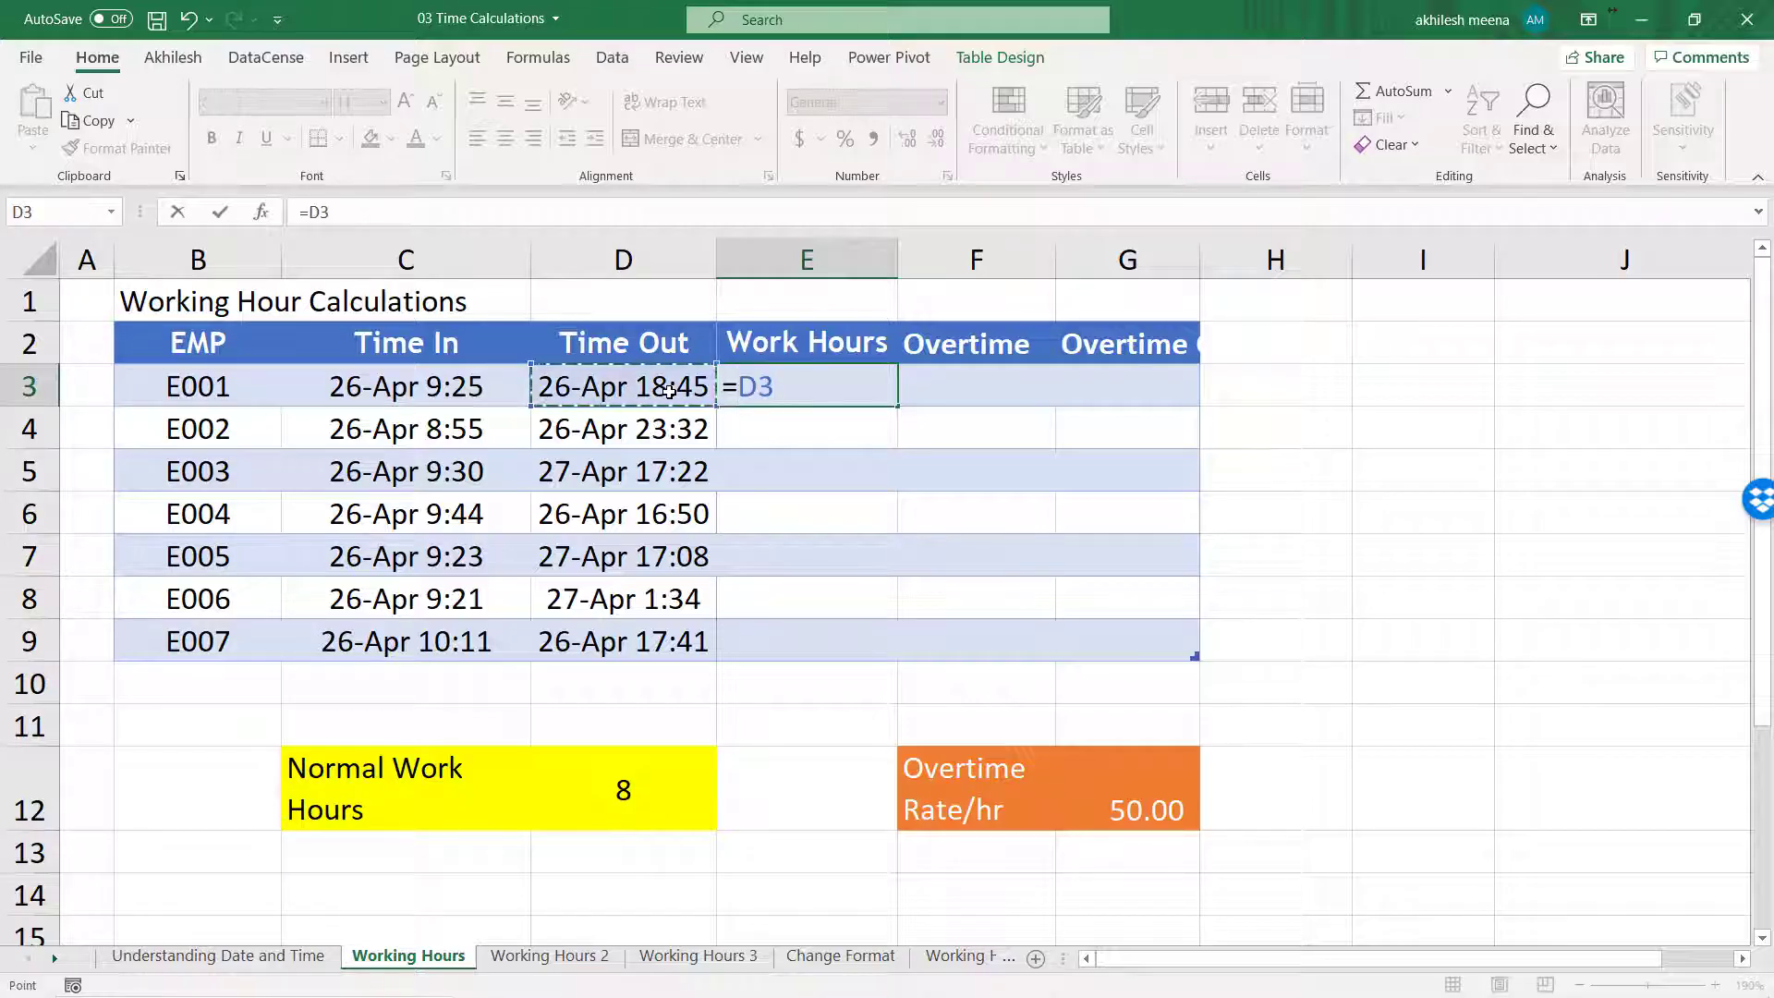
pyautogui.write('-')
pyautogui.click(462, 389)
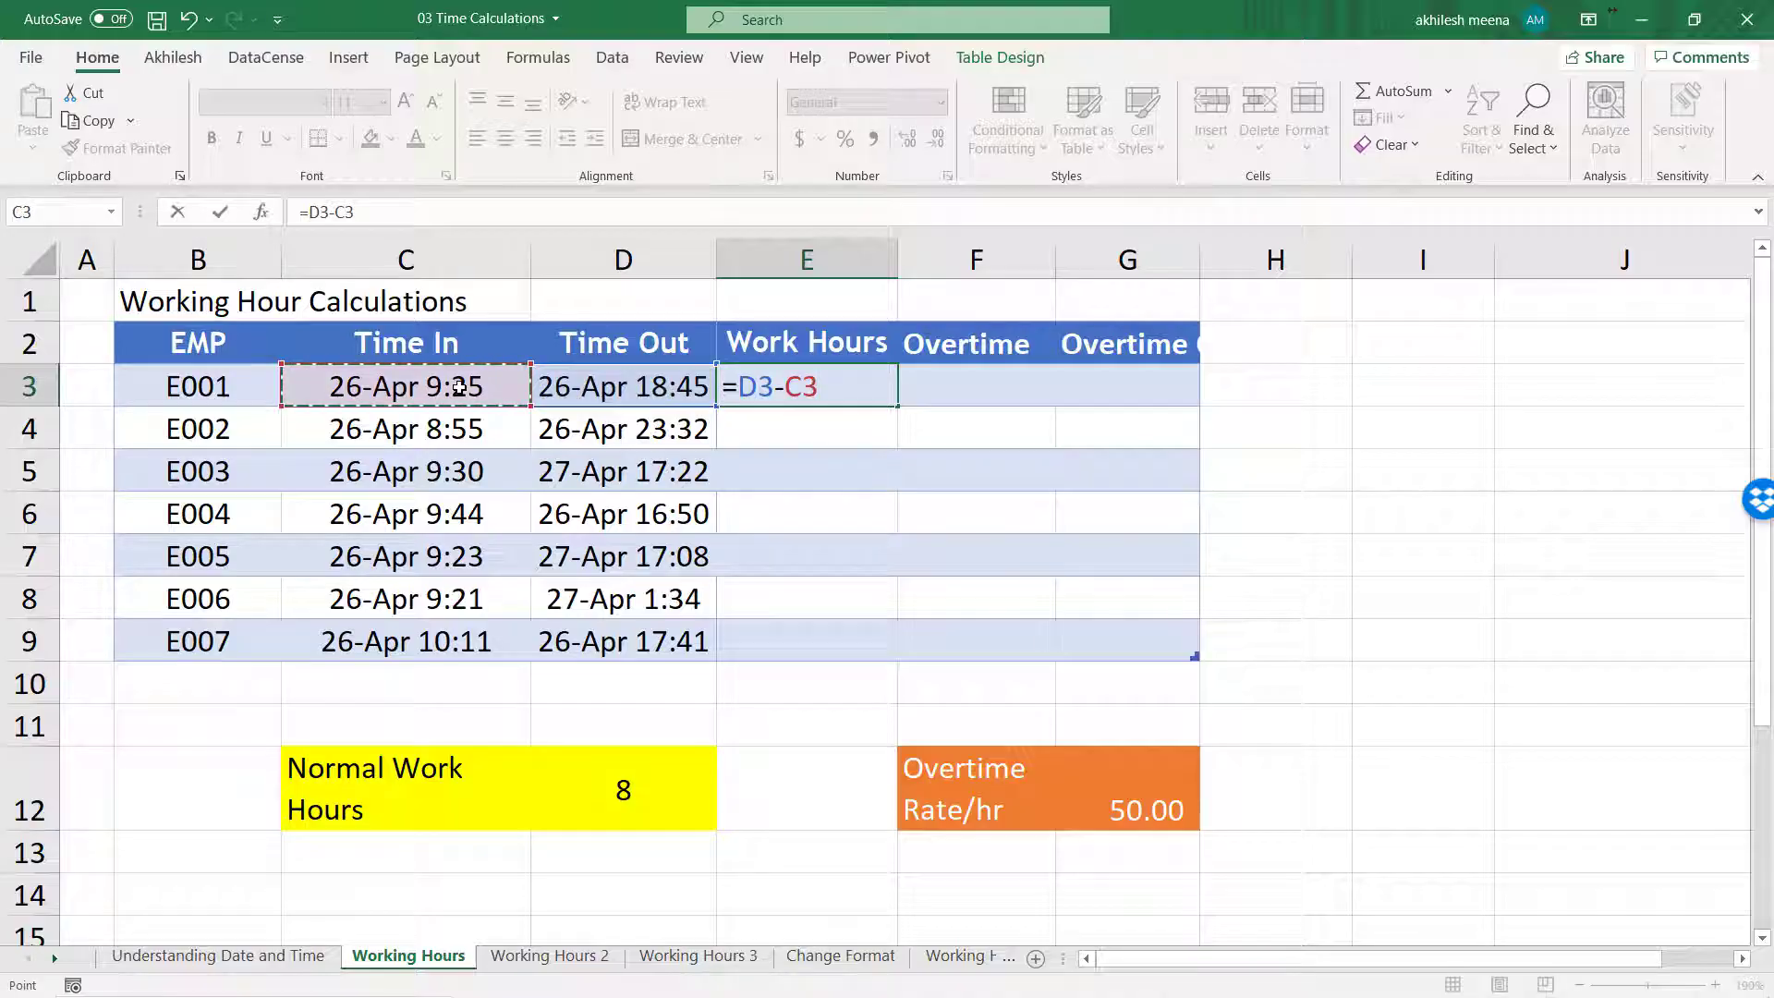
pyautogui.press('Return')
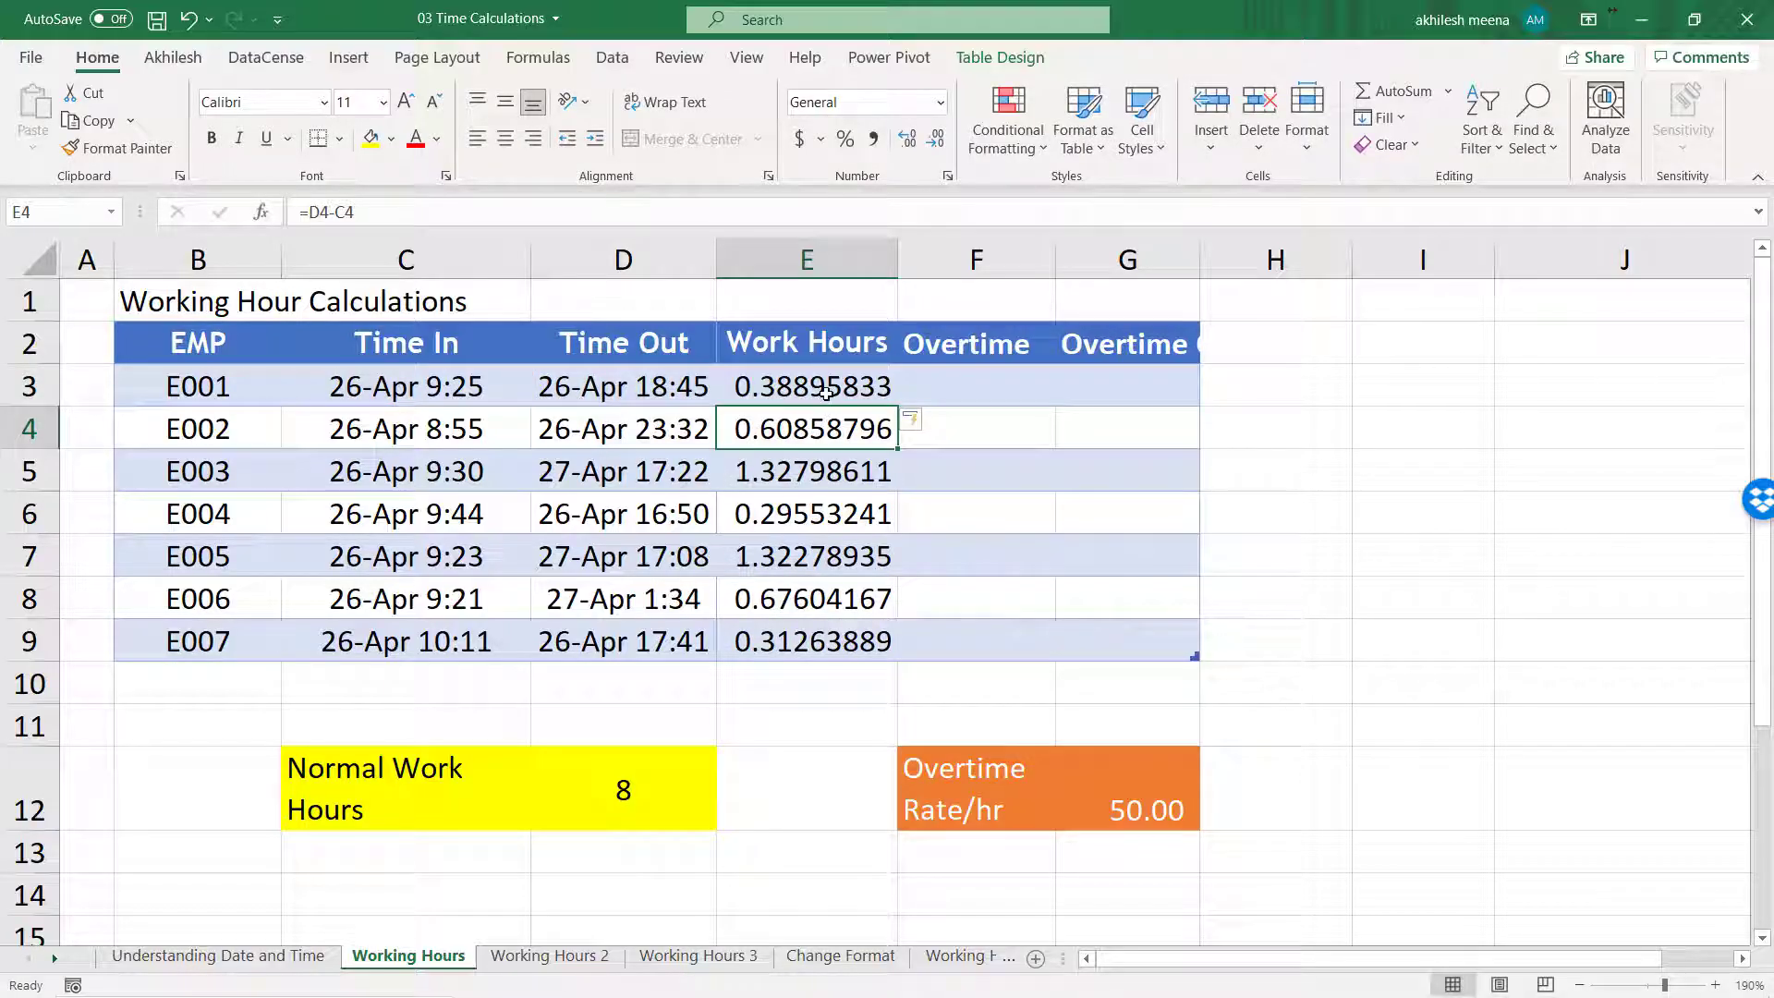
pyautogui.moveTo(824, 398); pyautogui.dragTo(824, 641)
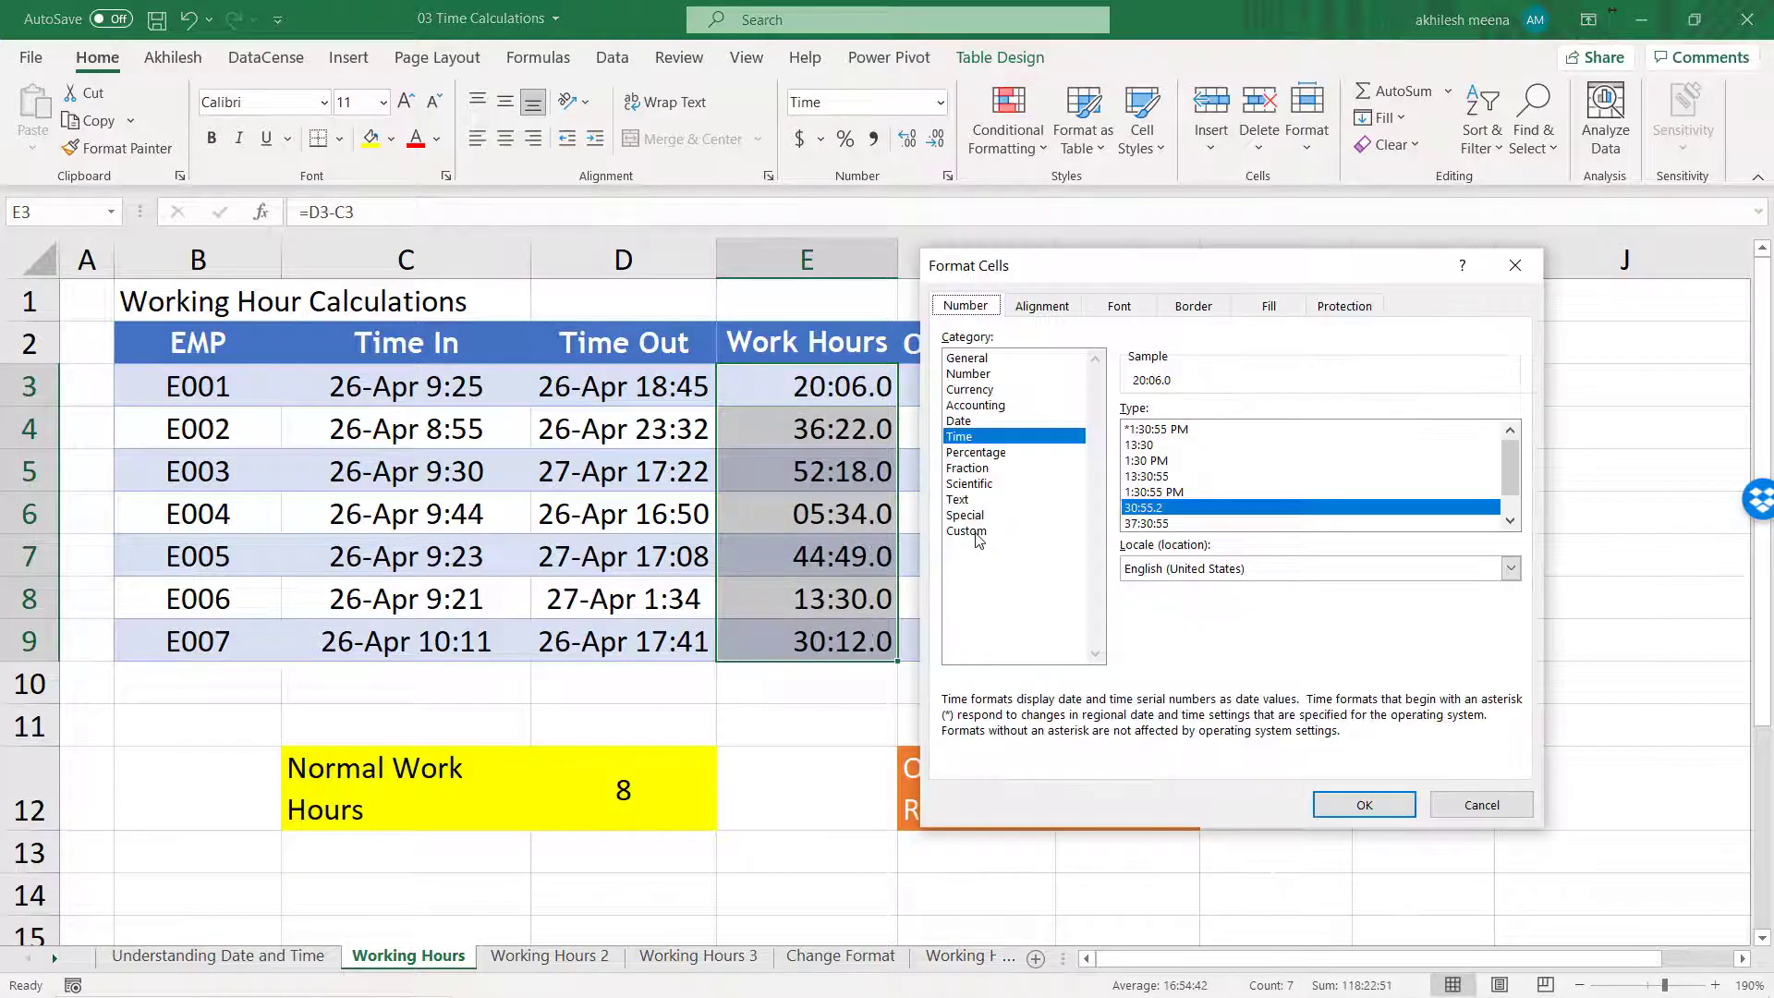
# Apply the custom h:mm number format to the selected Work Hours values
pyautogui.click(967, 531)
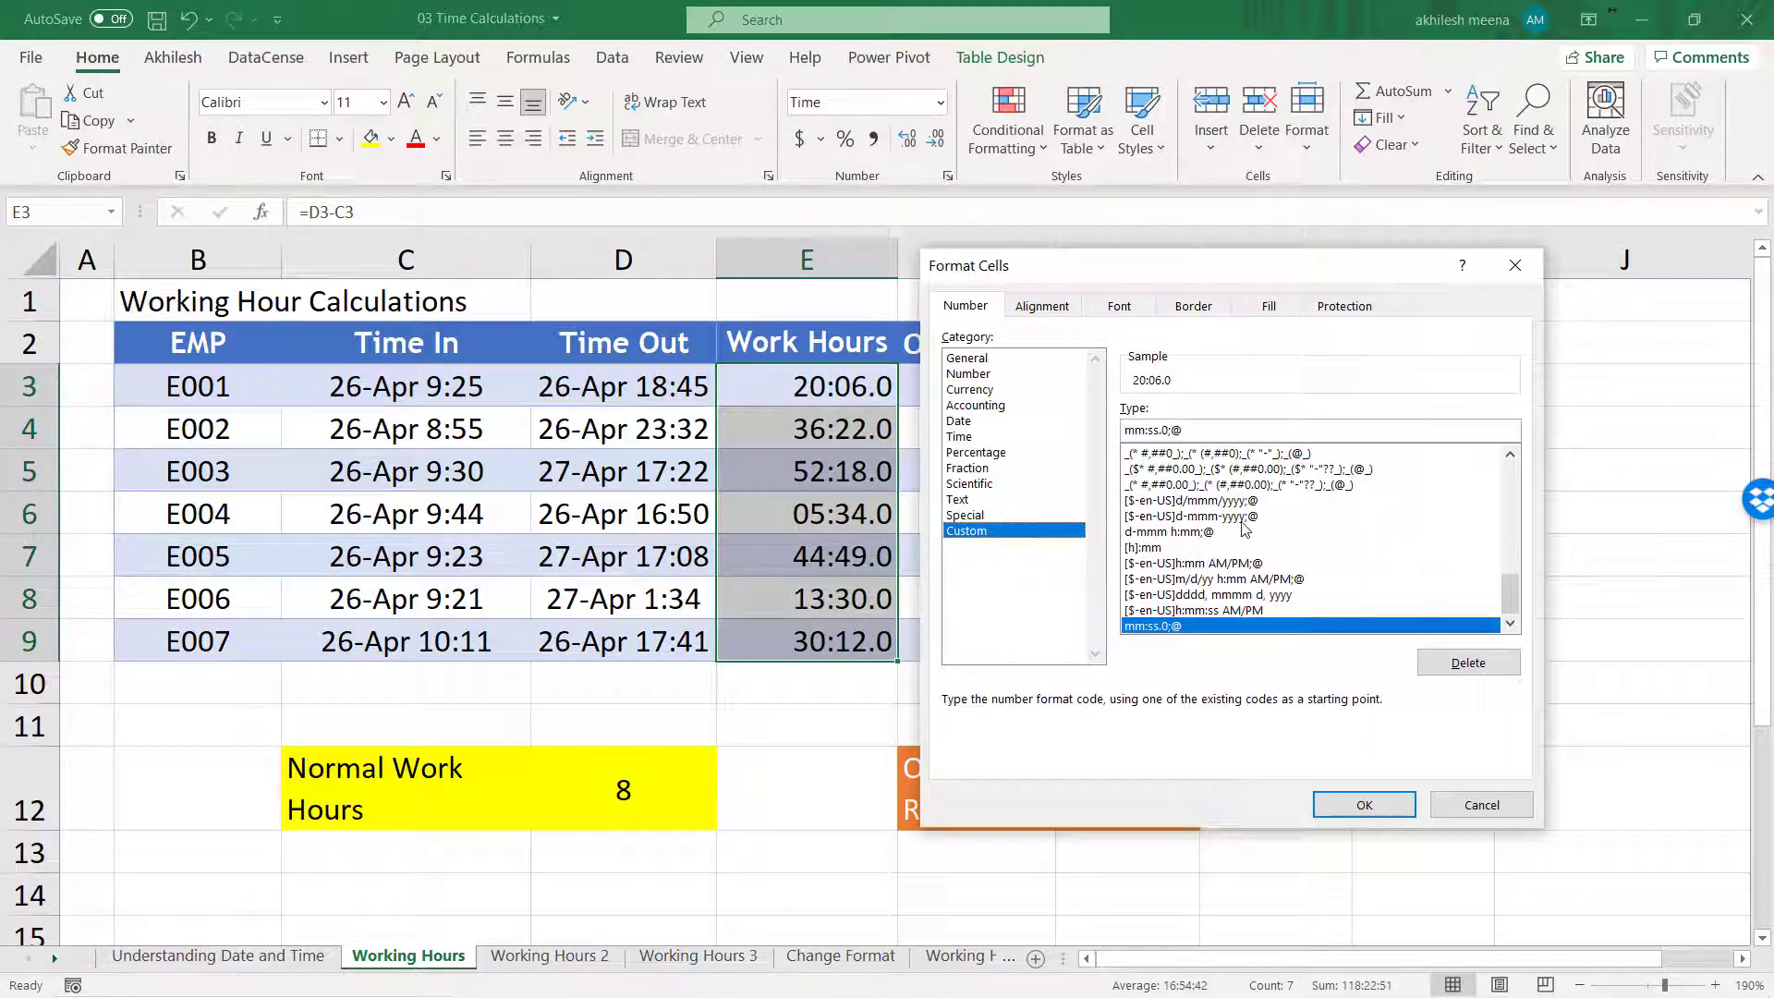
pyautogui.write('h:')
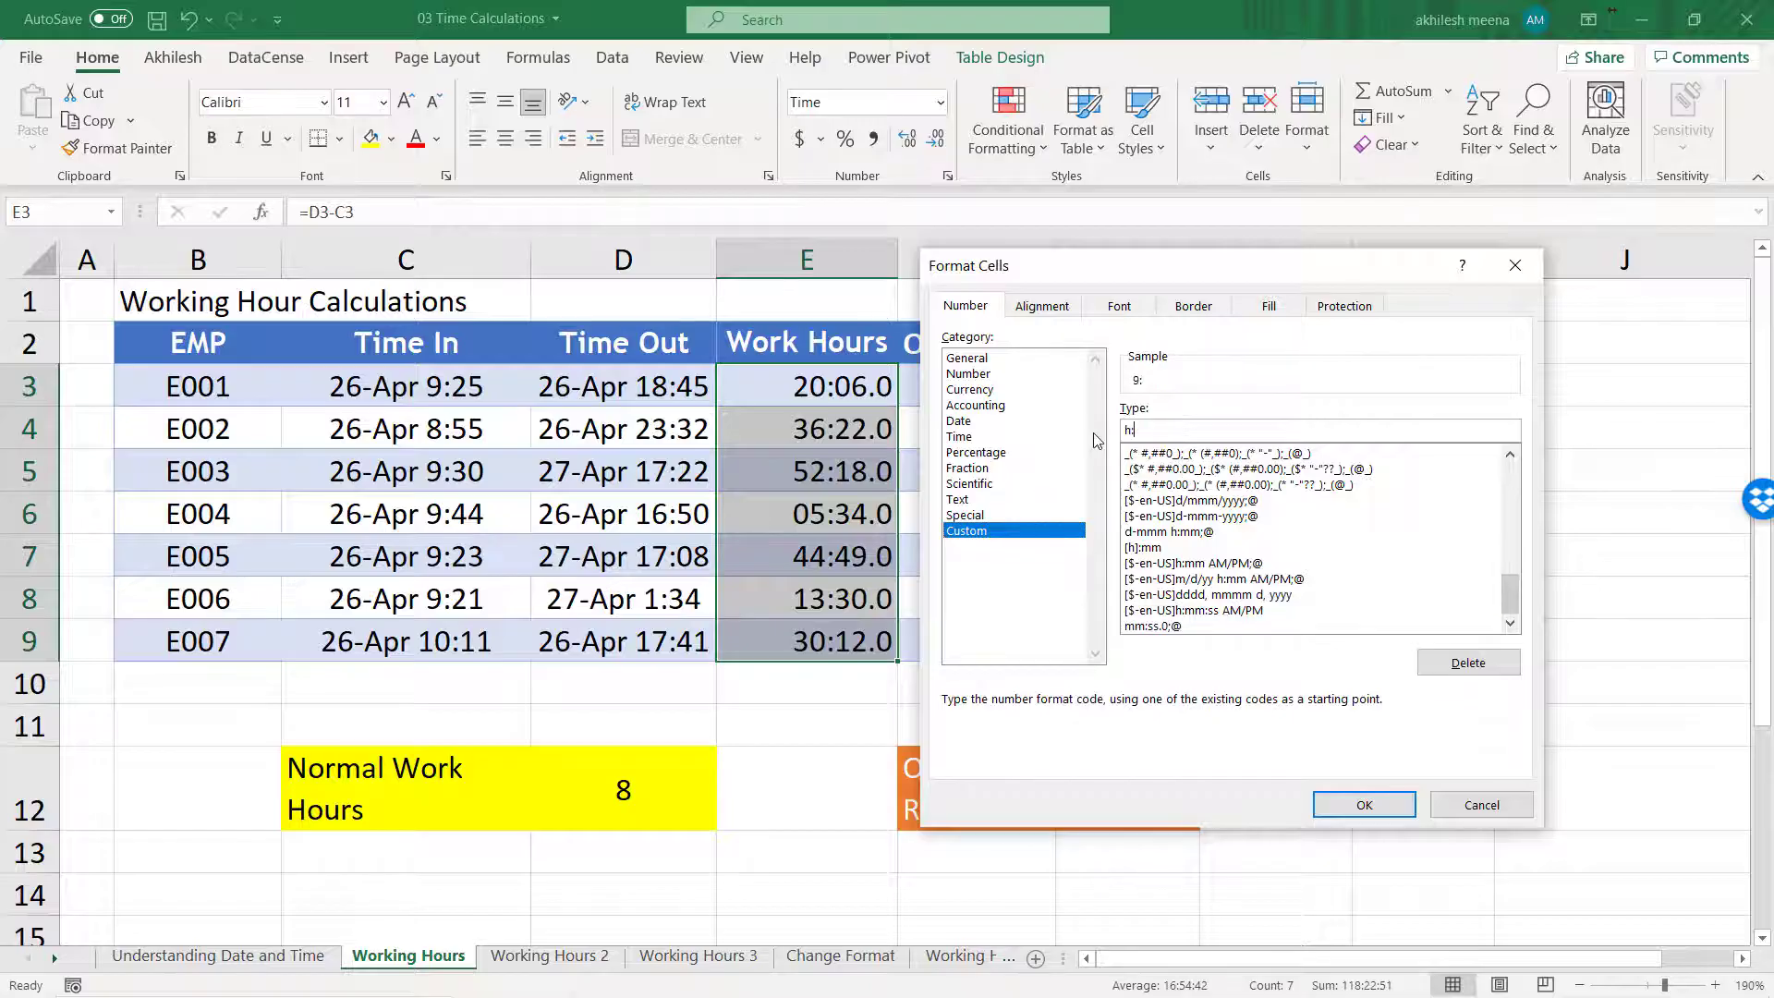
pyautogui.write('mm')
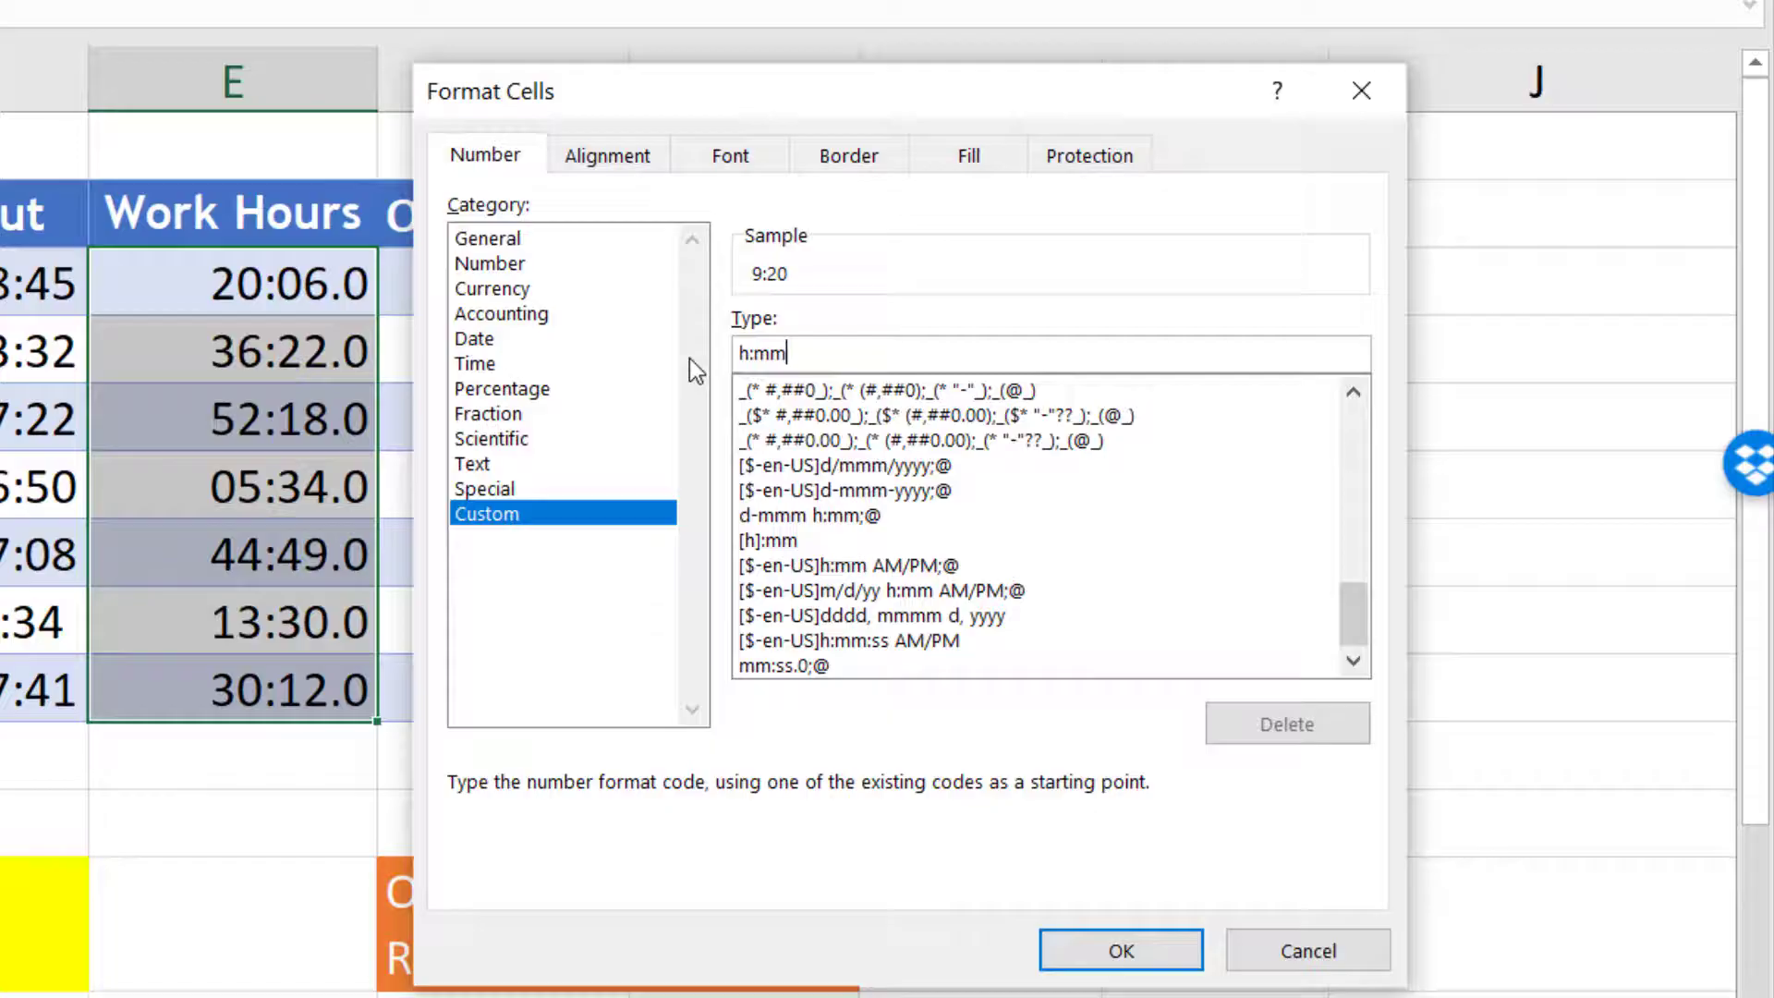
pyautogui.press('Return')
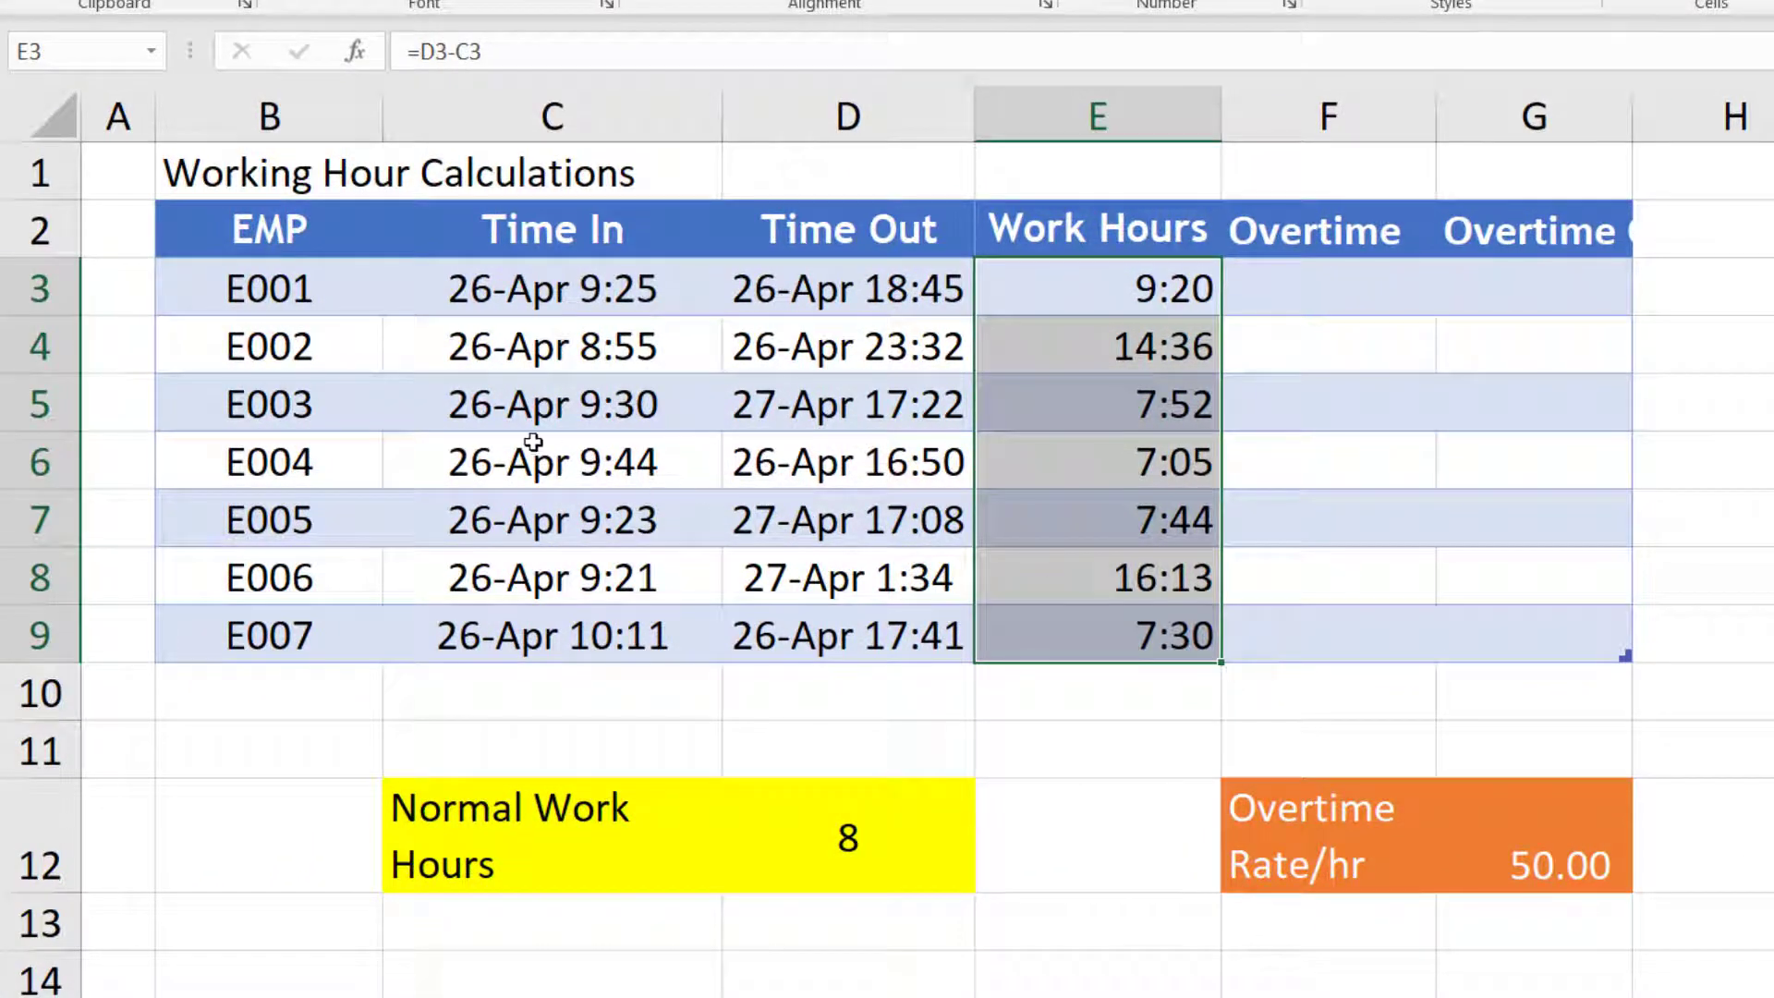
pyautogui.click(519, 409)
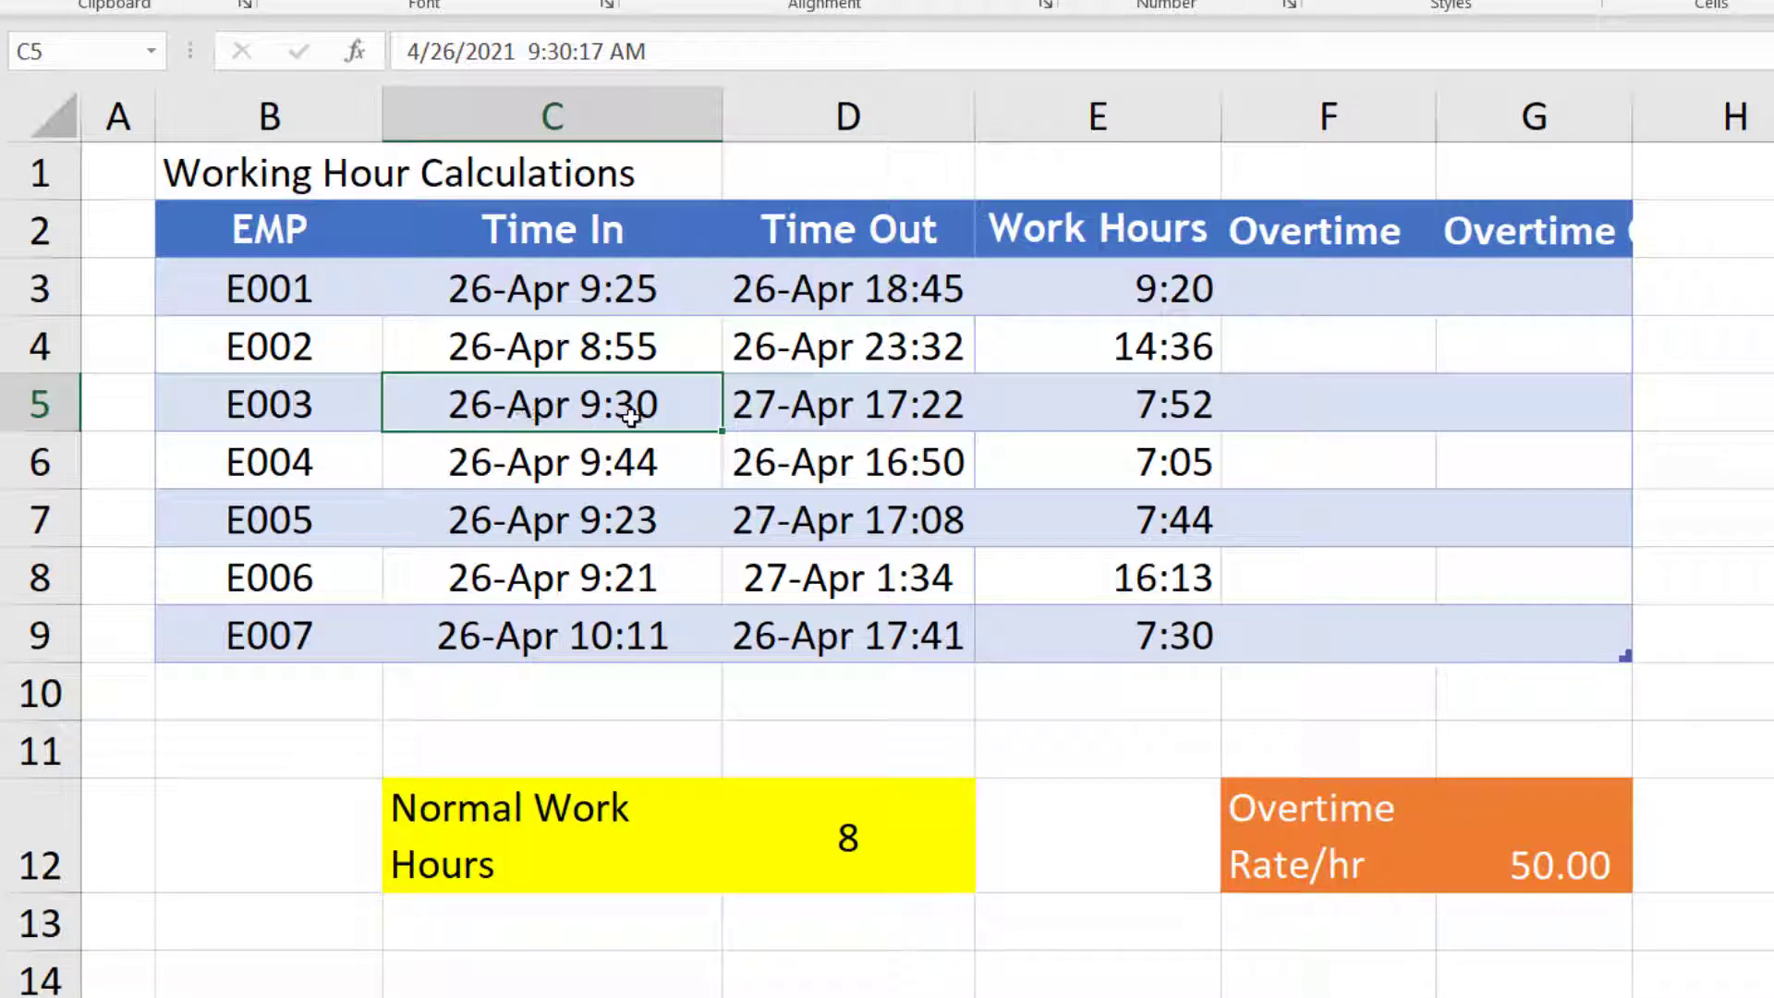
pyautogui.click(779, 411)
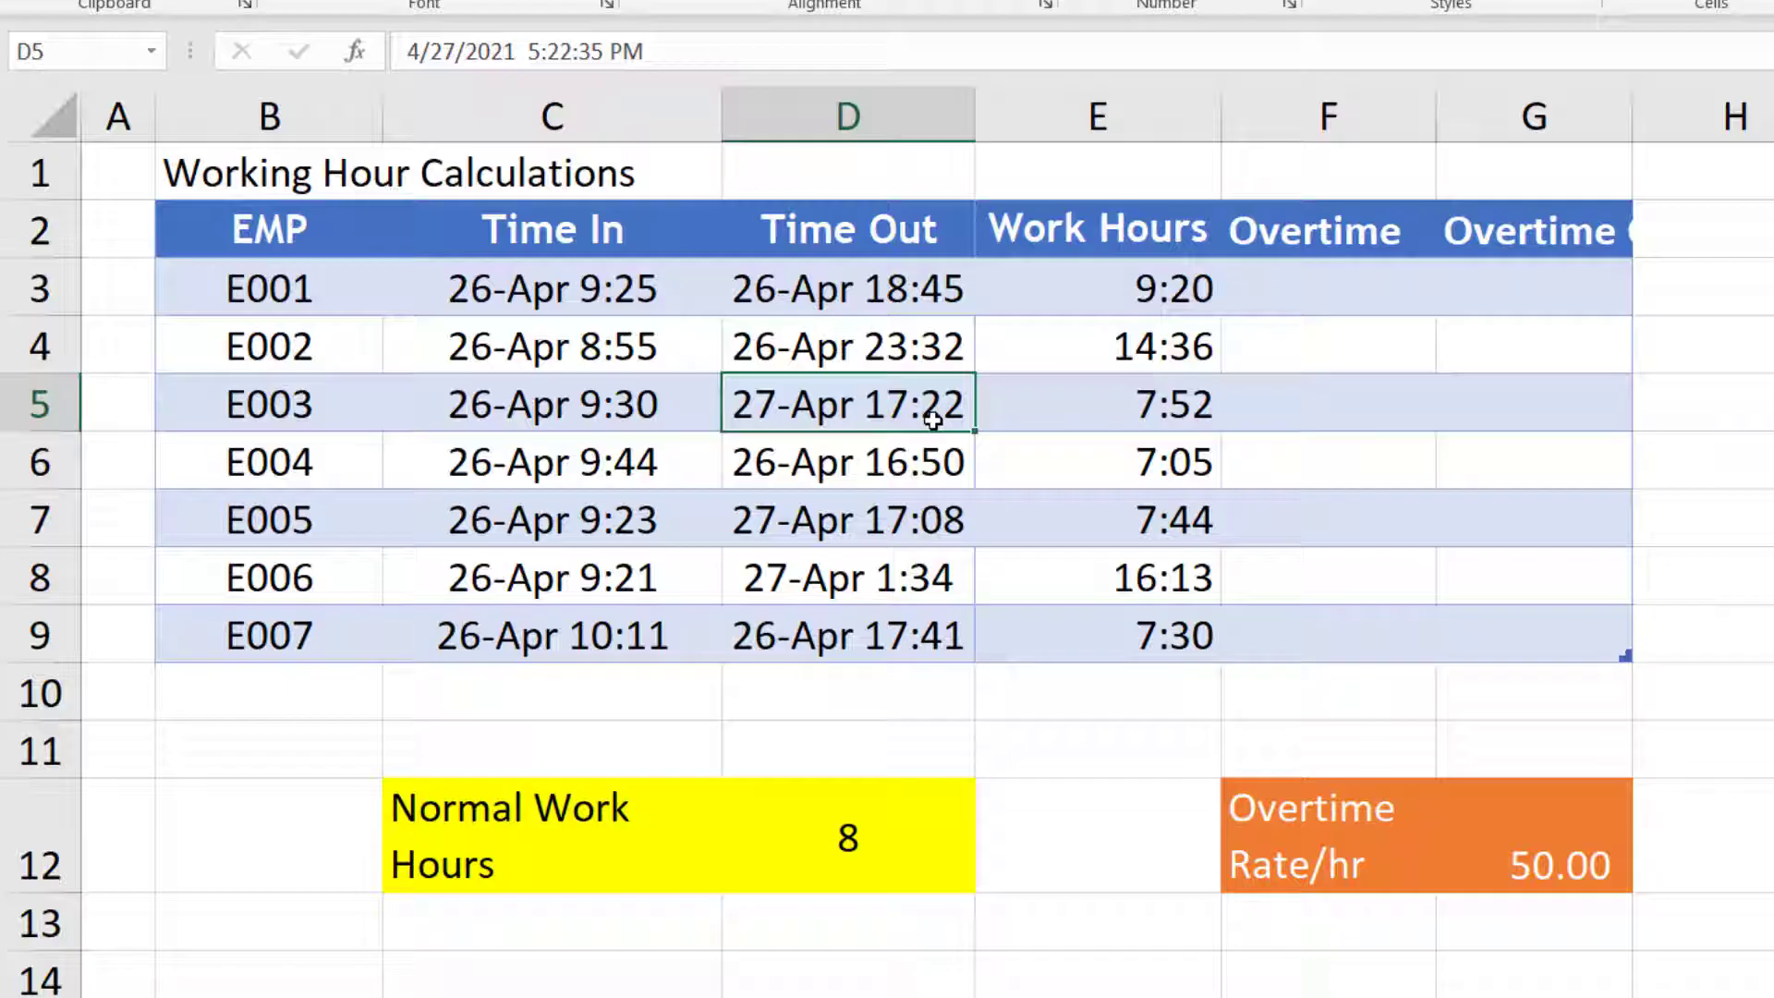
pyautogui.click(1142, 406)
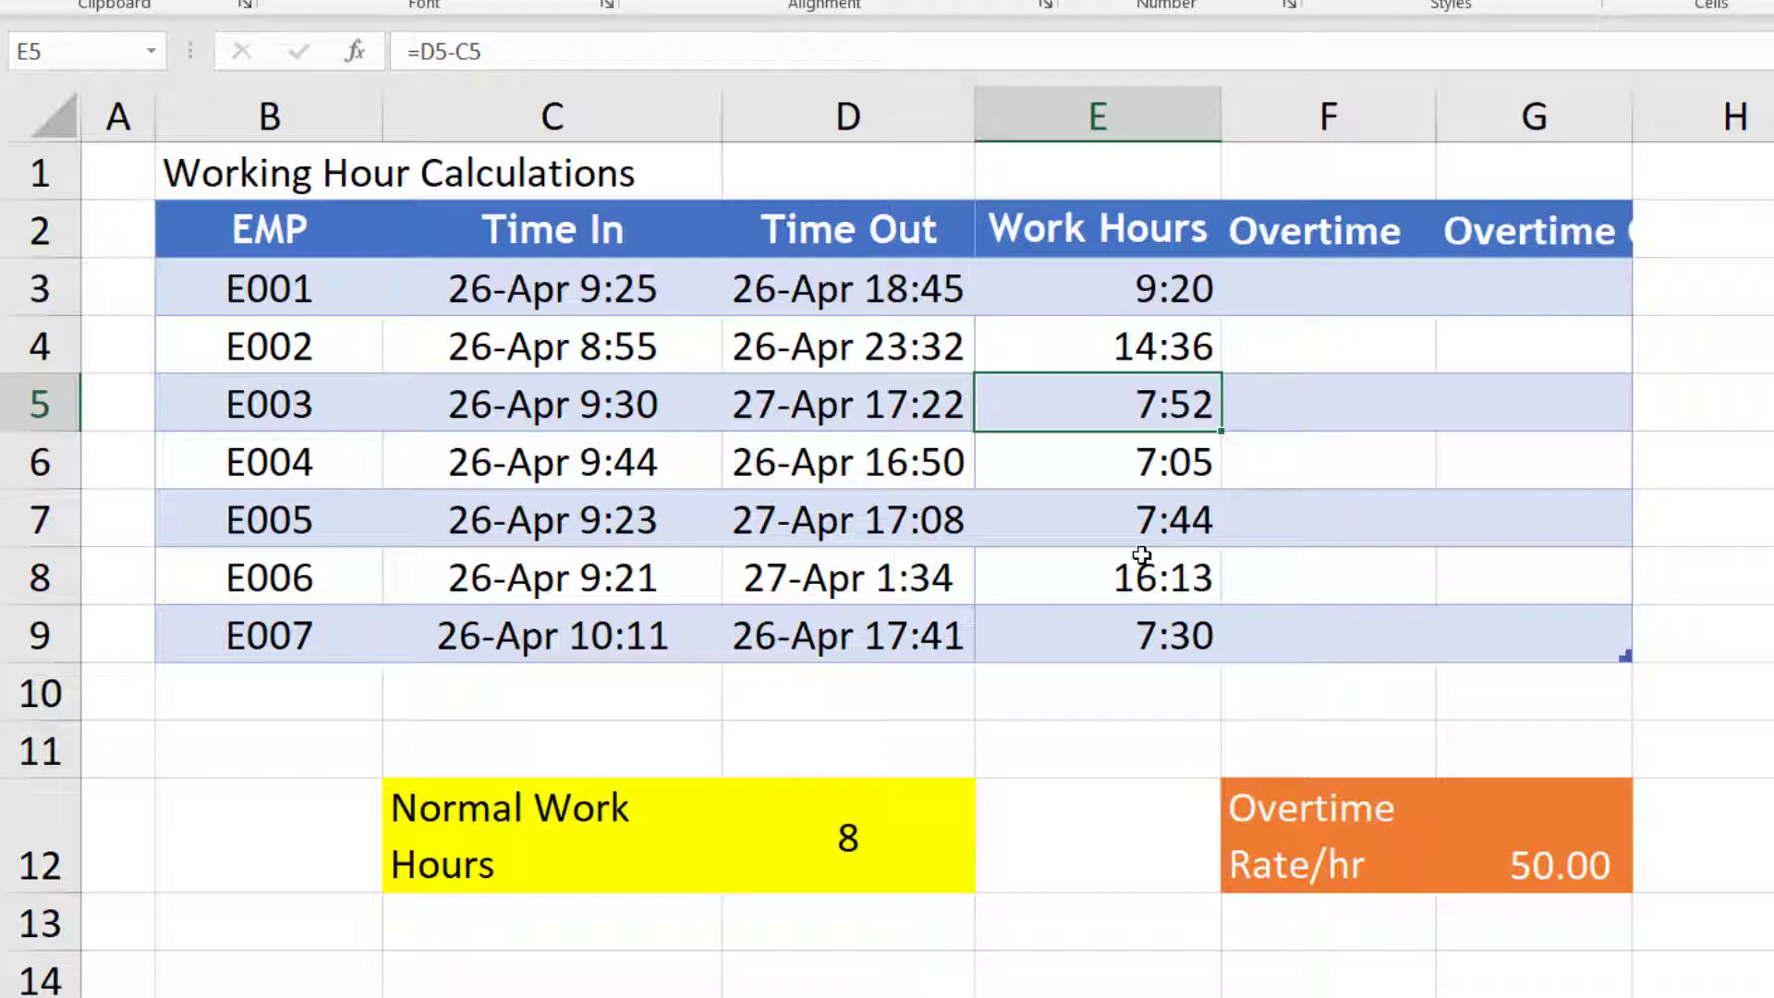
pyautogui.moveTo(1161, 288); pyautogui.dragTo(1155, 618)
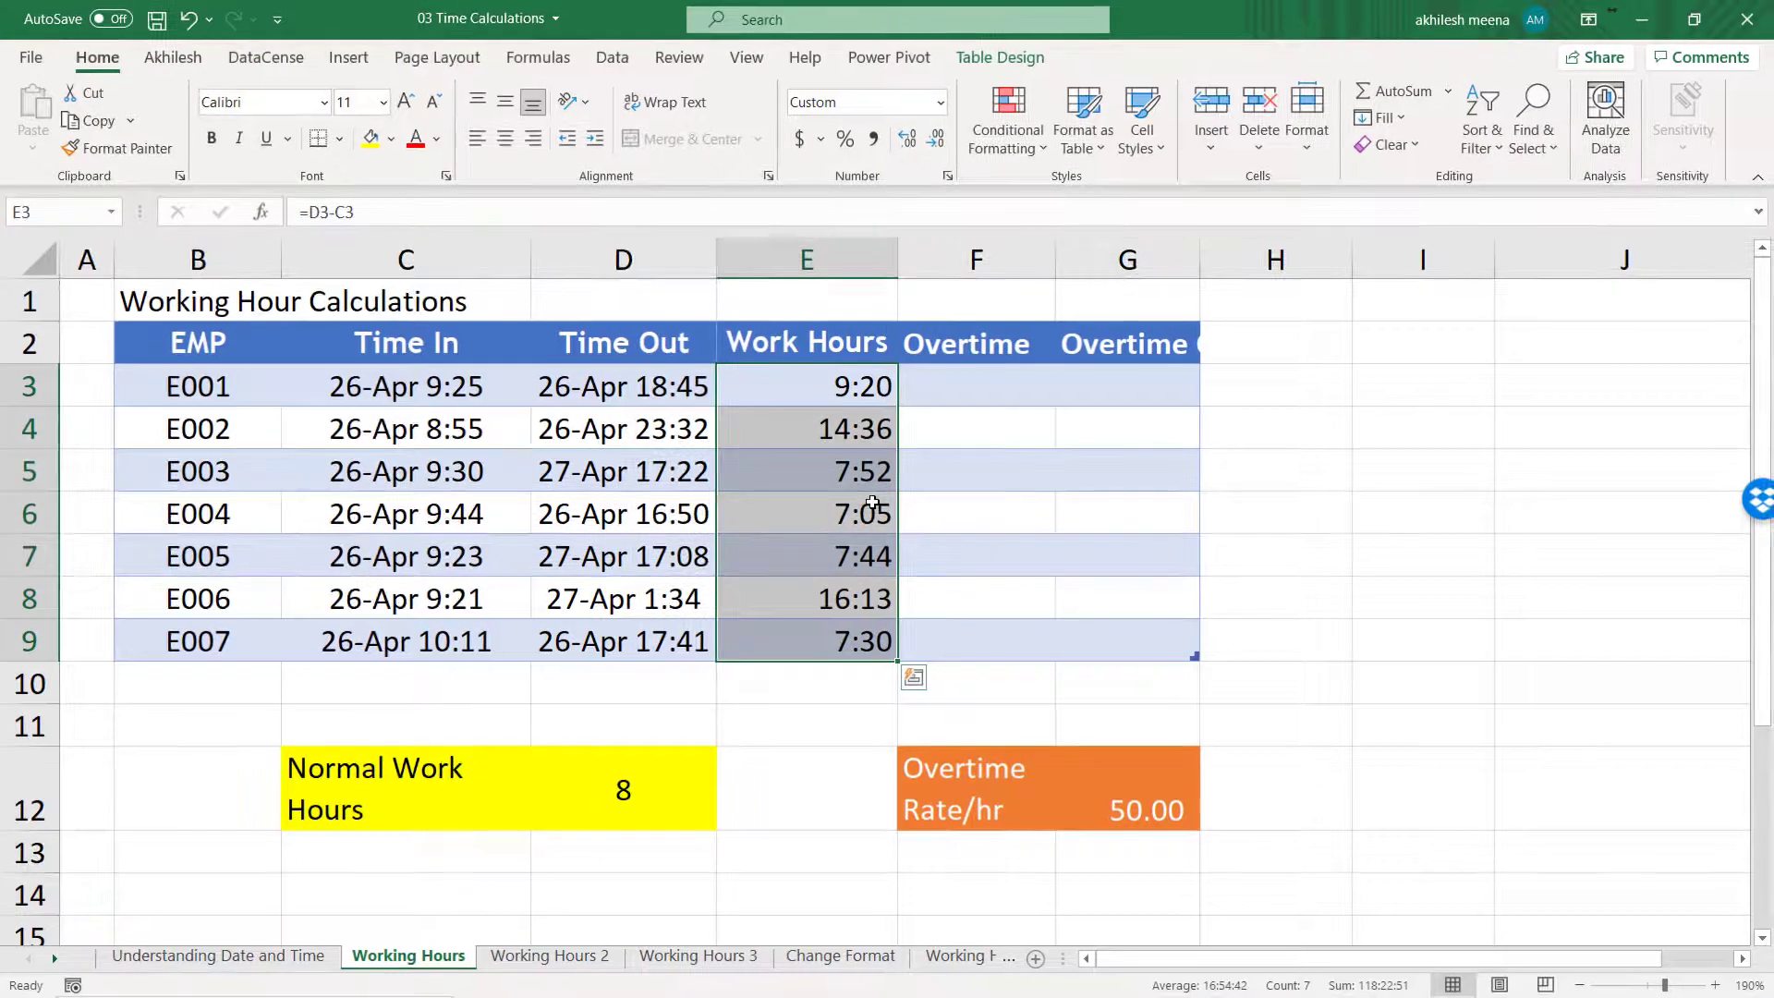
# Change the Work Hours format code to [h]:mm so E003 reads 31:52
pyautogui.hotkey('ctrl', '1')
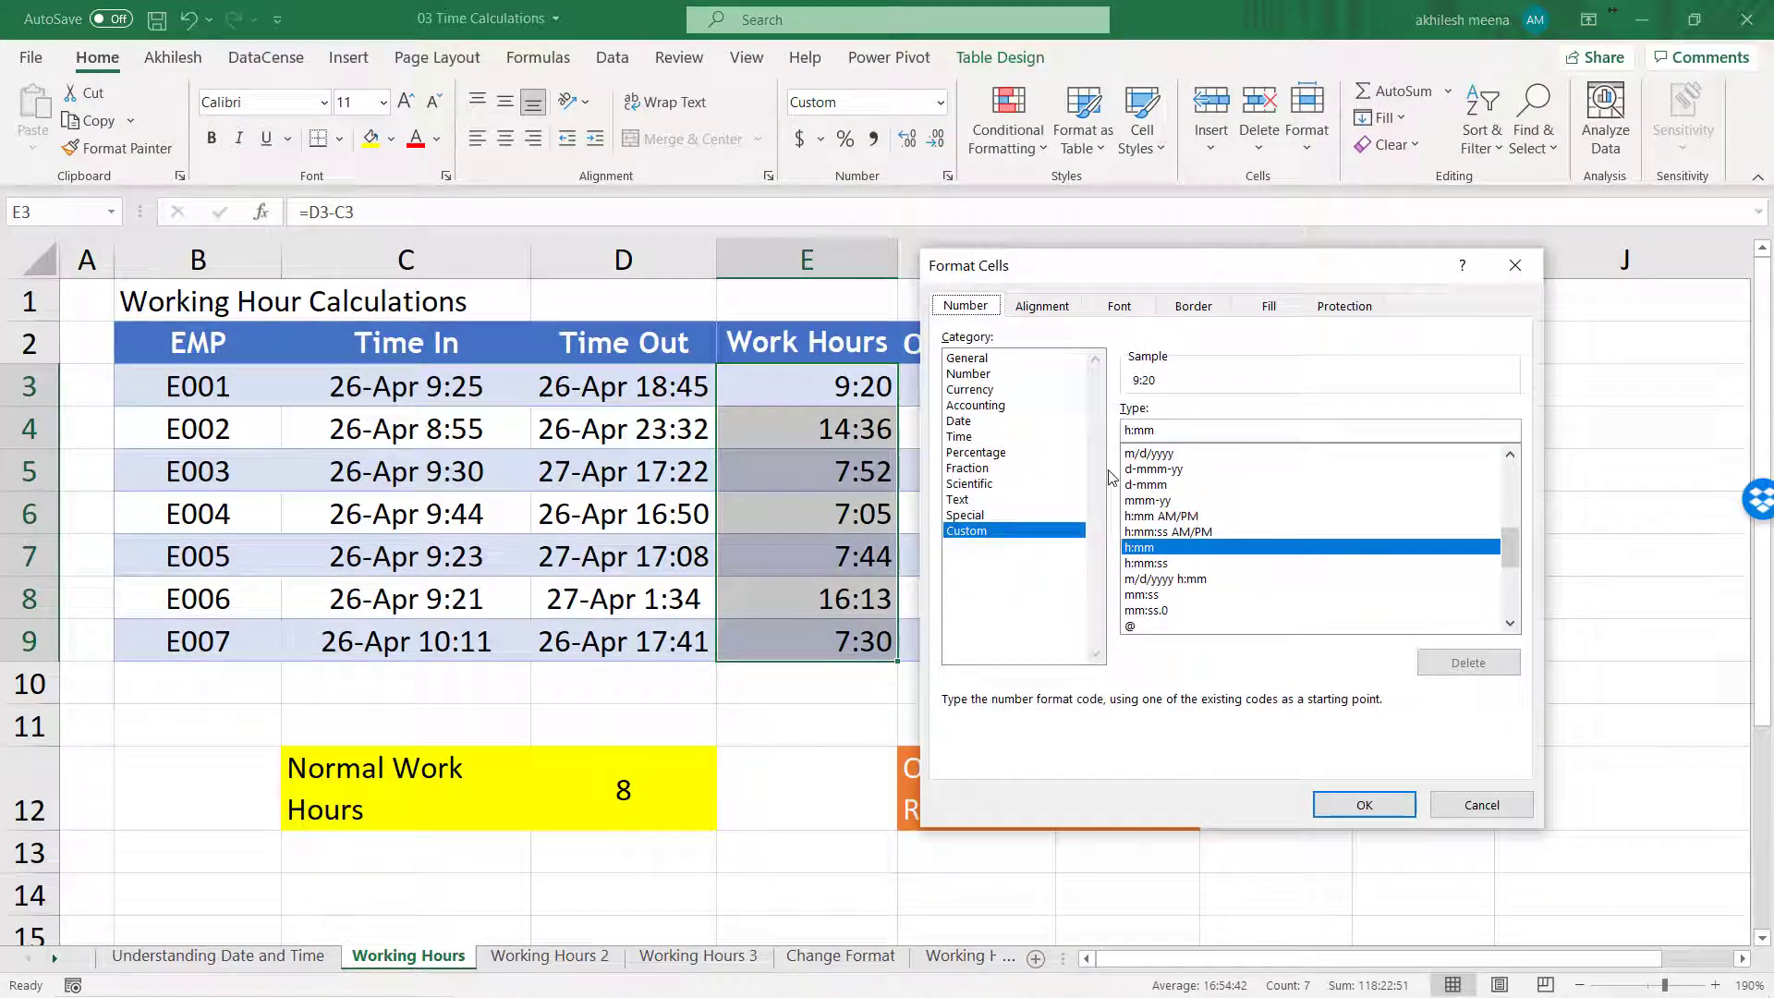
pyautogui.click(1129, 430)
pyautogui.write('[h')
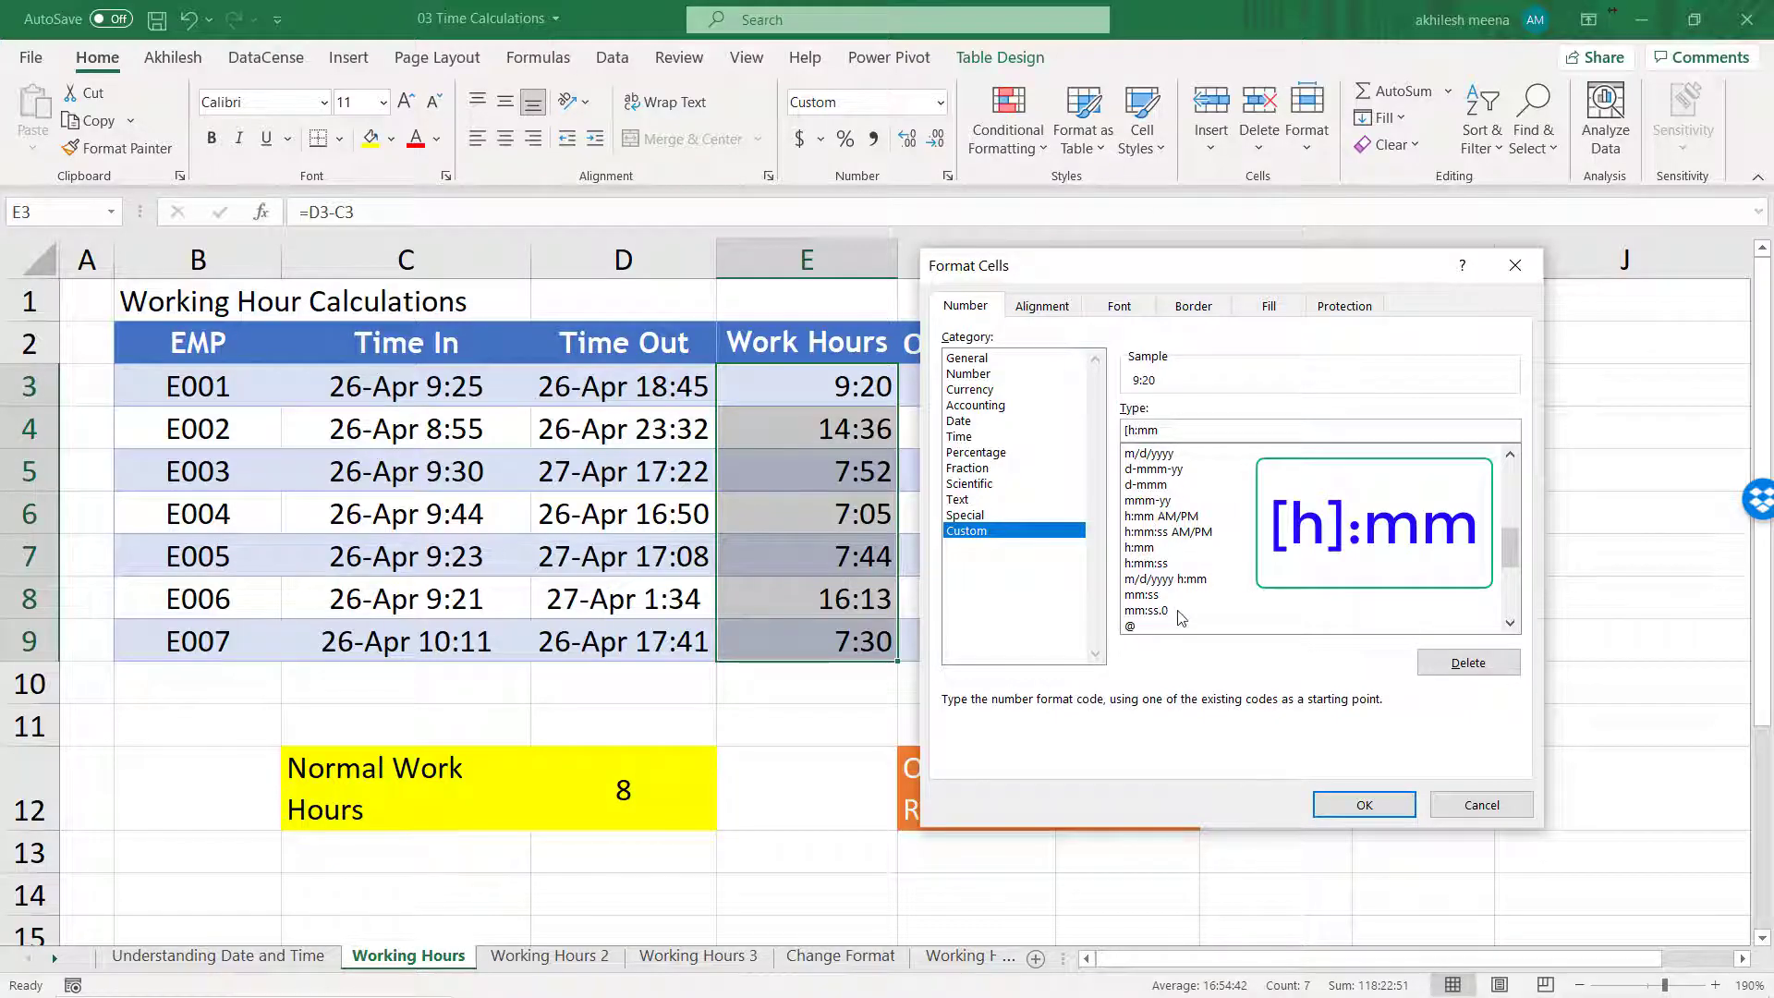
pyautogui.write(']')
pyautogui.click(1349, 805)
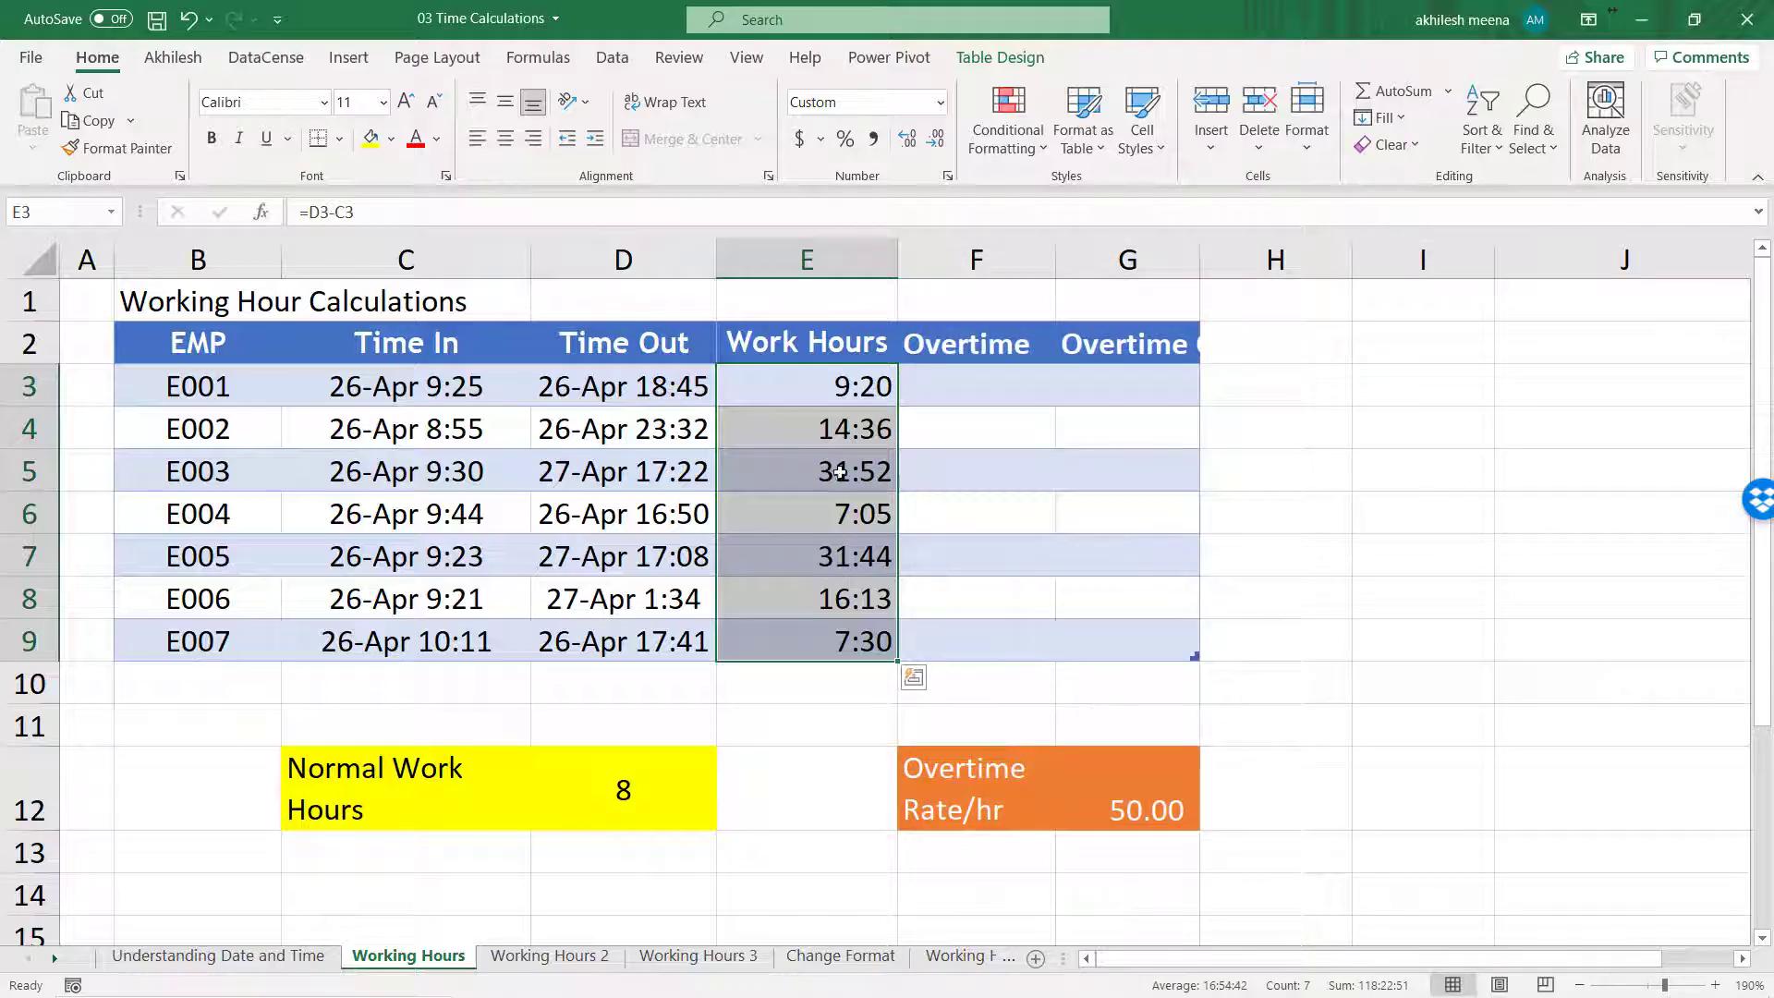
pyautogui.click(837, 471)
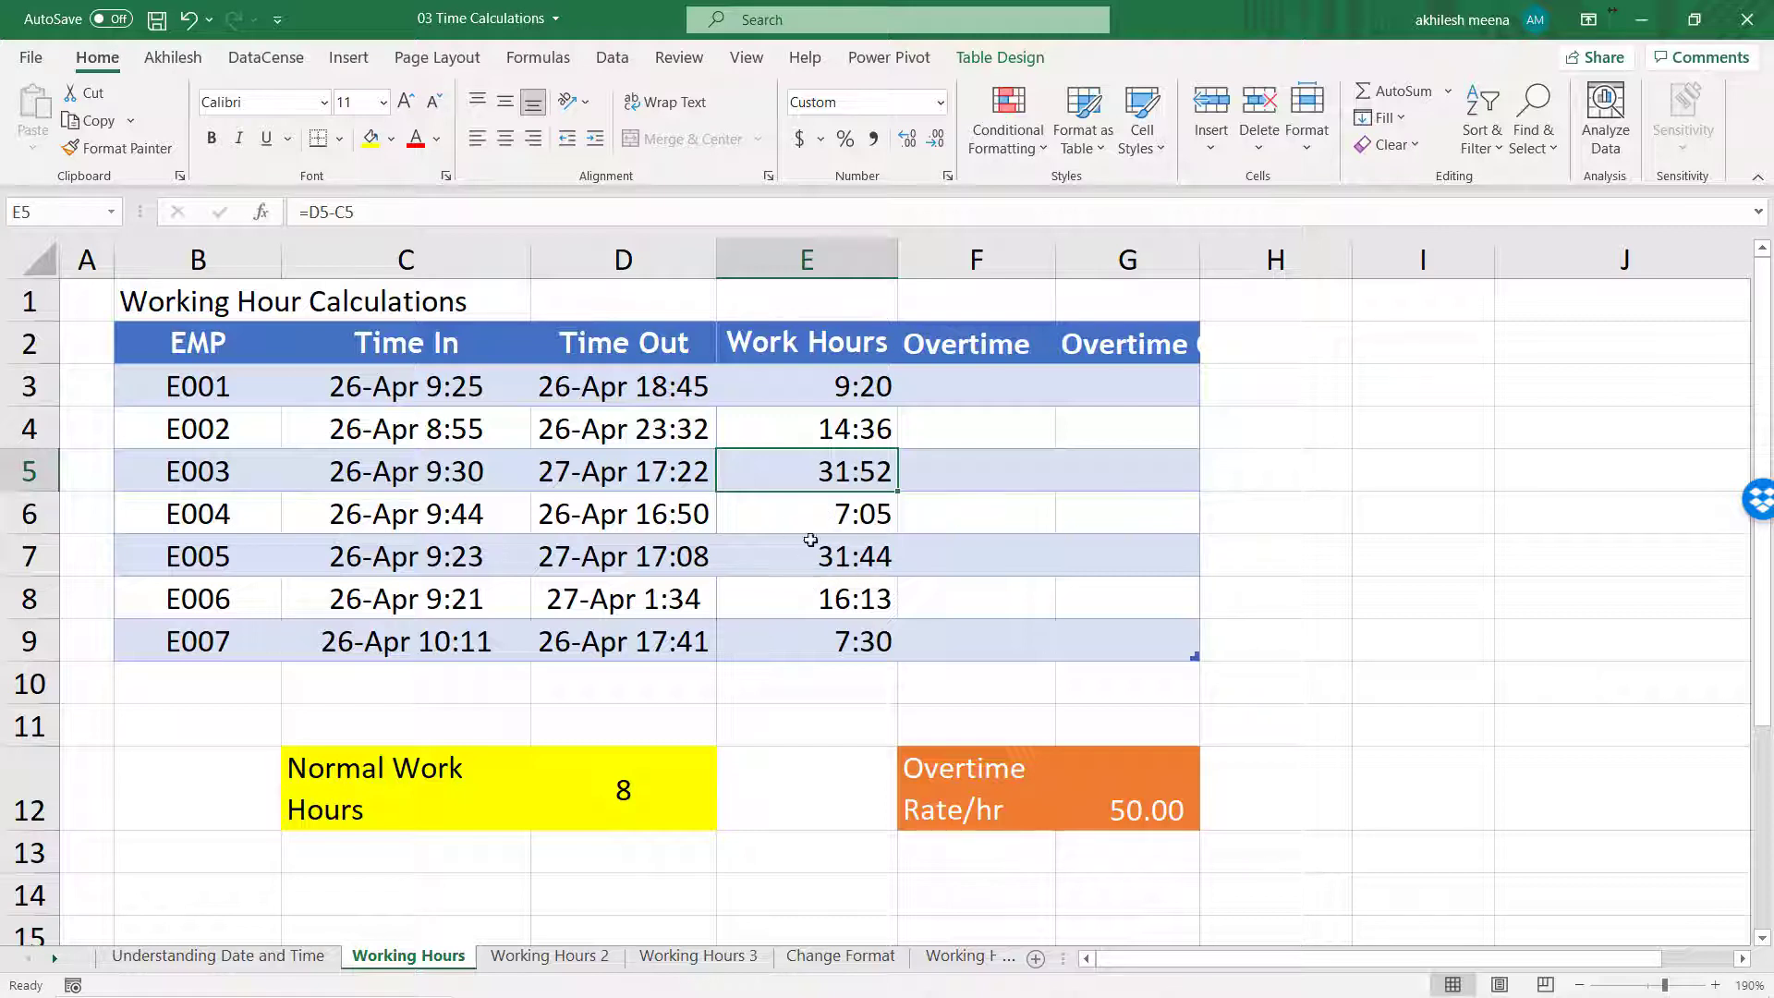
pyautogui.moveTo(841, 389); pyautogui.dragTo(842, 621)
# Review the Work Hours values and the Normal Work Hours value 8 in D12
pyautogui.moveTo(985, 386); pyautogui.dragTo(982, 648)
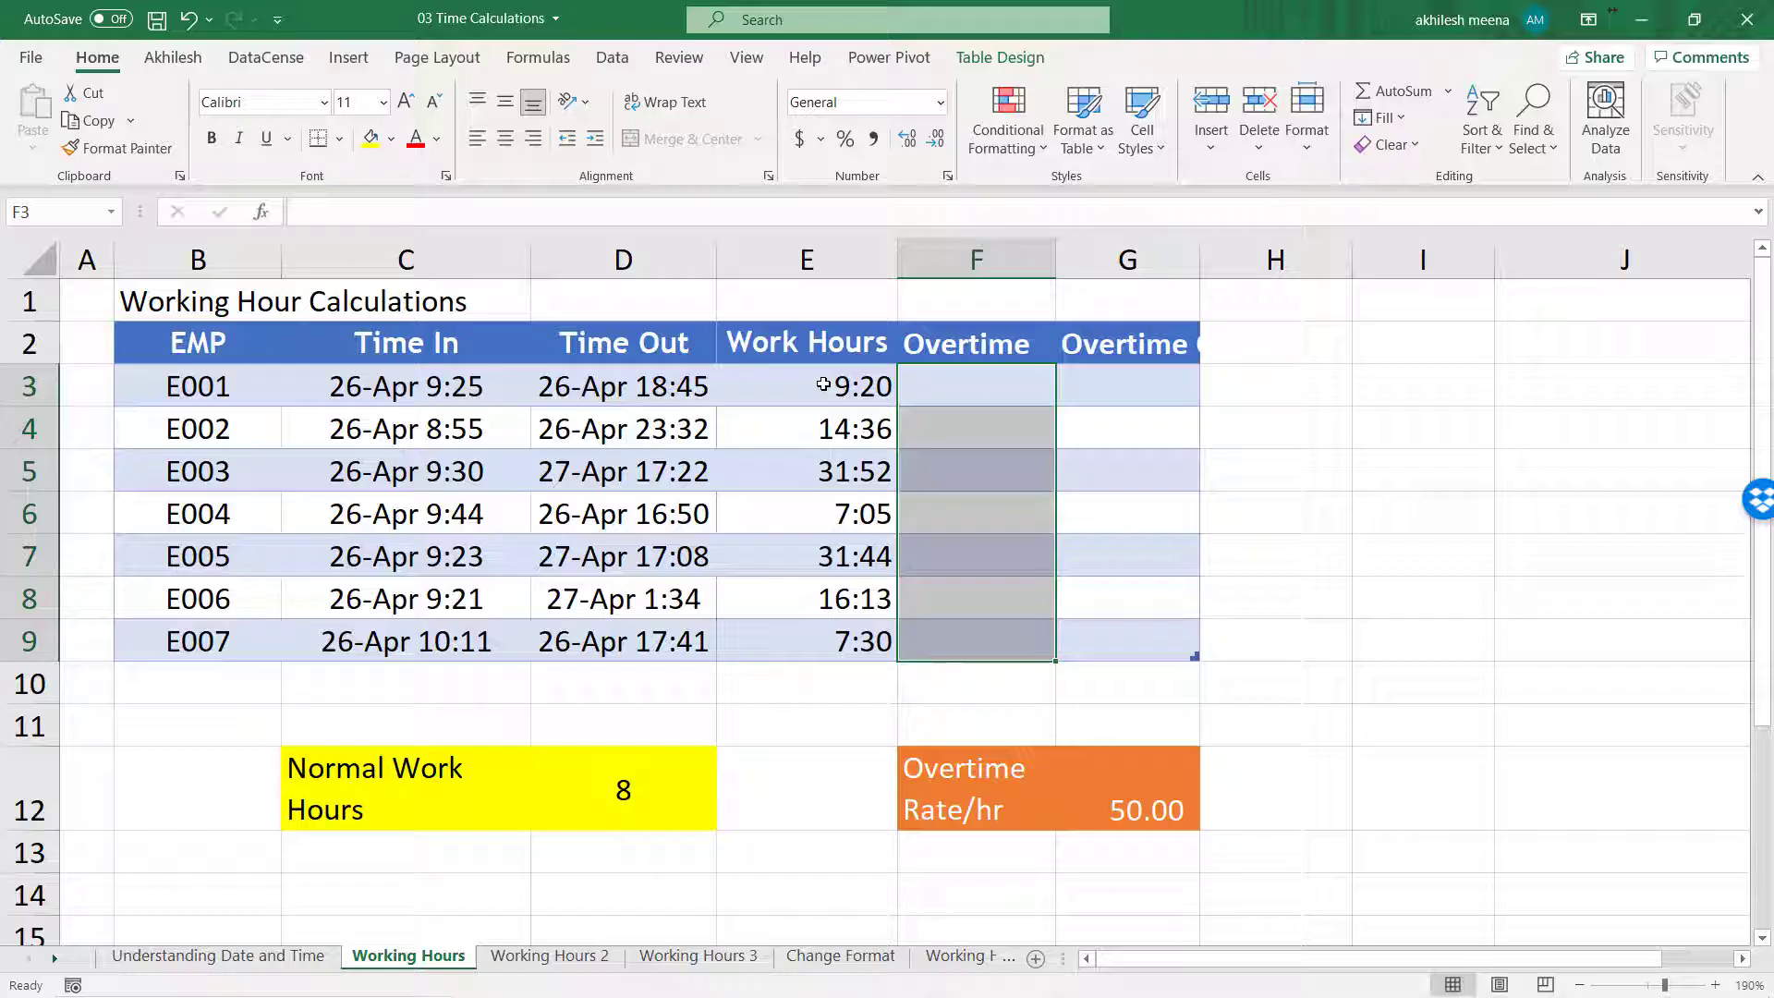
pyautogui.moveTo(823, 385); pyautogui.dragTo(816, 645)
pyautogui.click(640, 788)
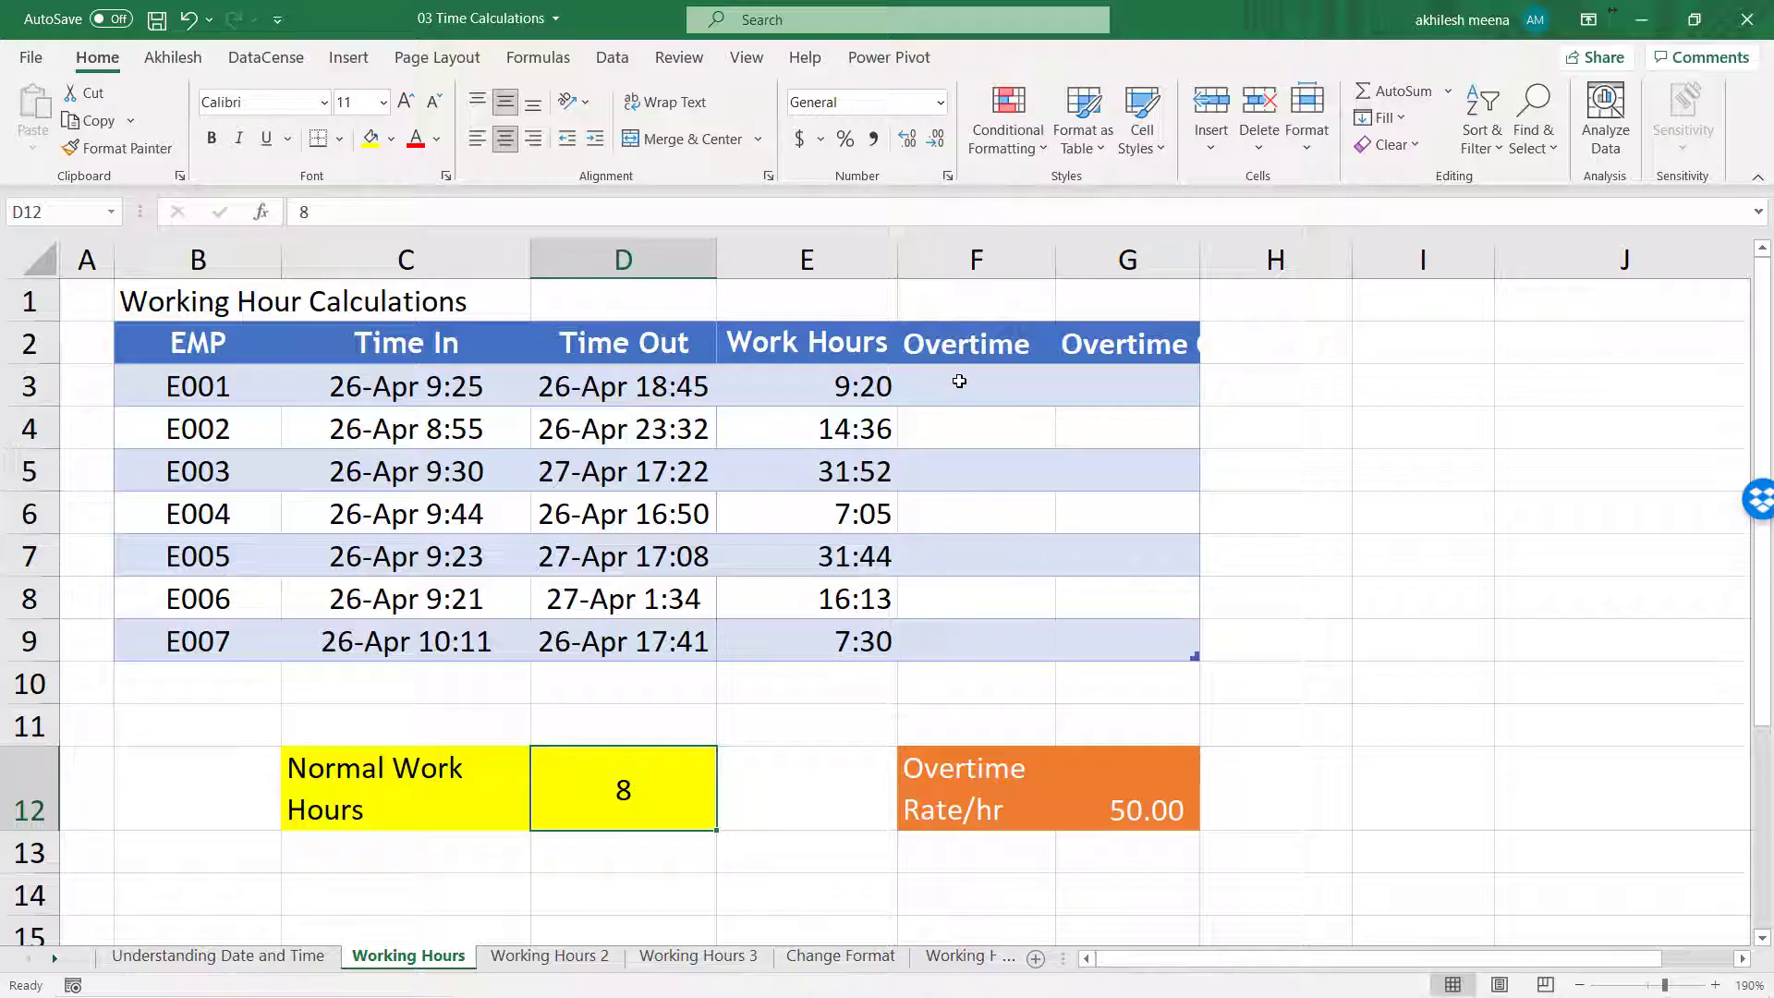
pyautogui.hotkey('ctrl', 'z')
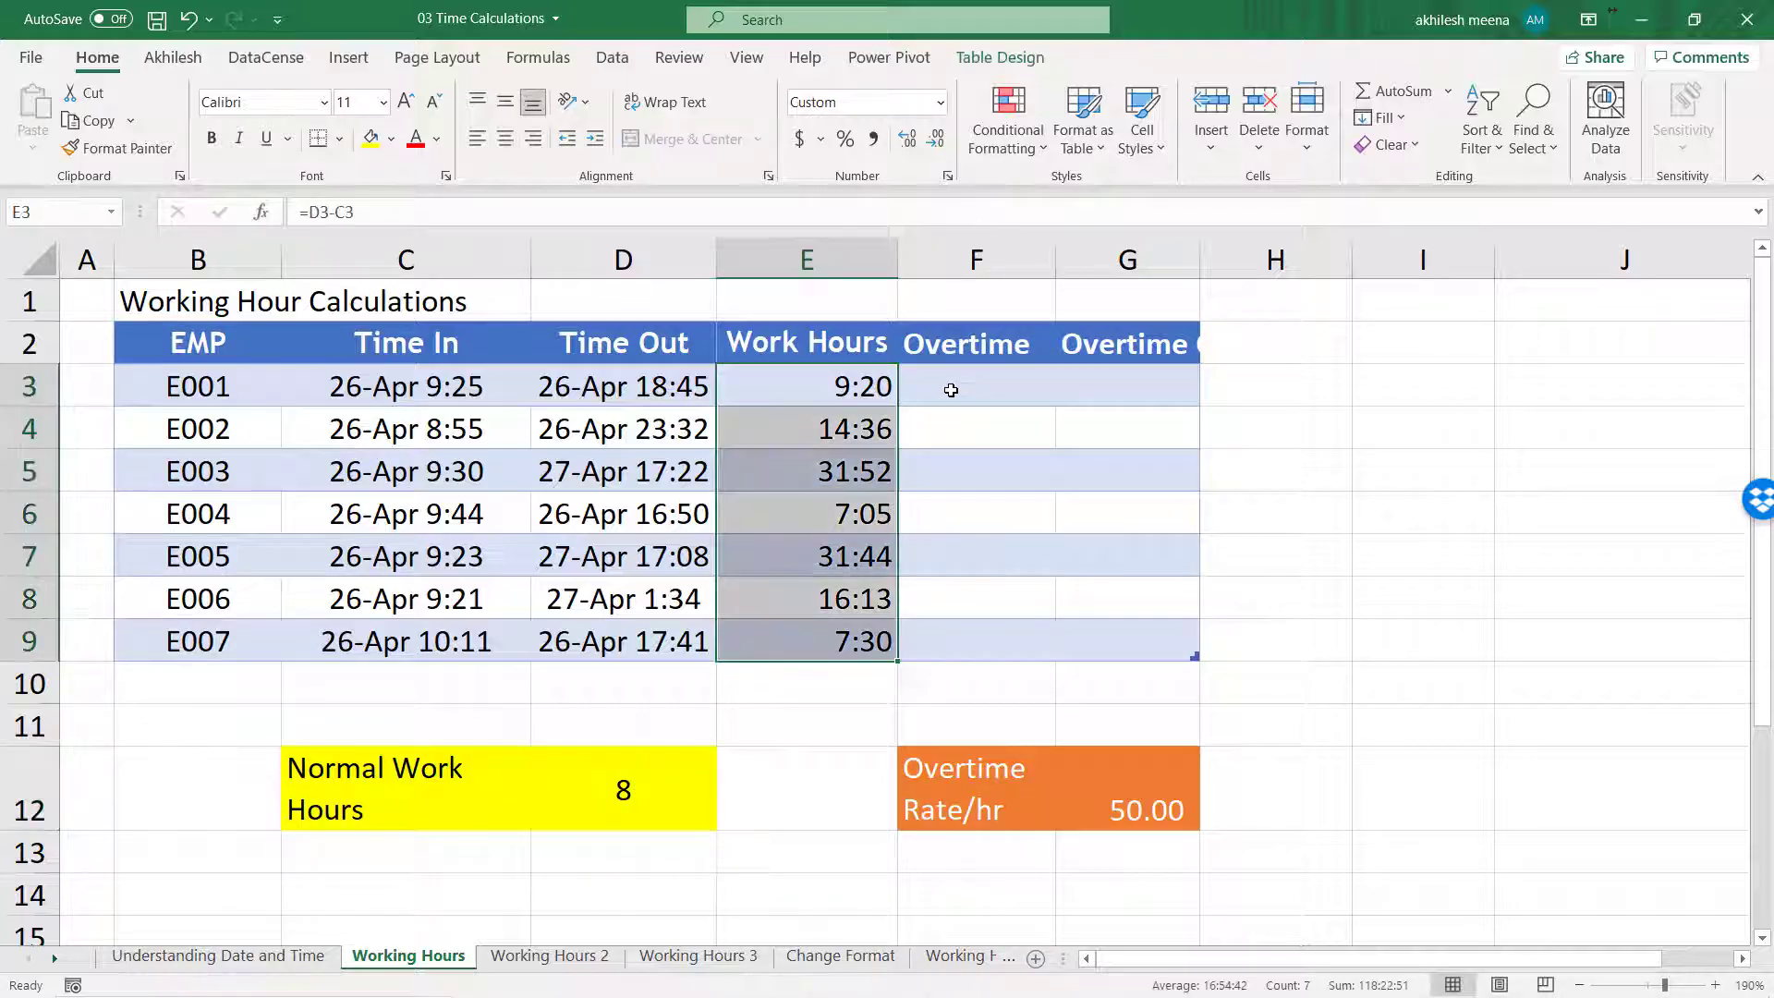
pyautogui.click(957, 384)
pyautogui.click(660, 799)
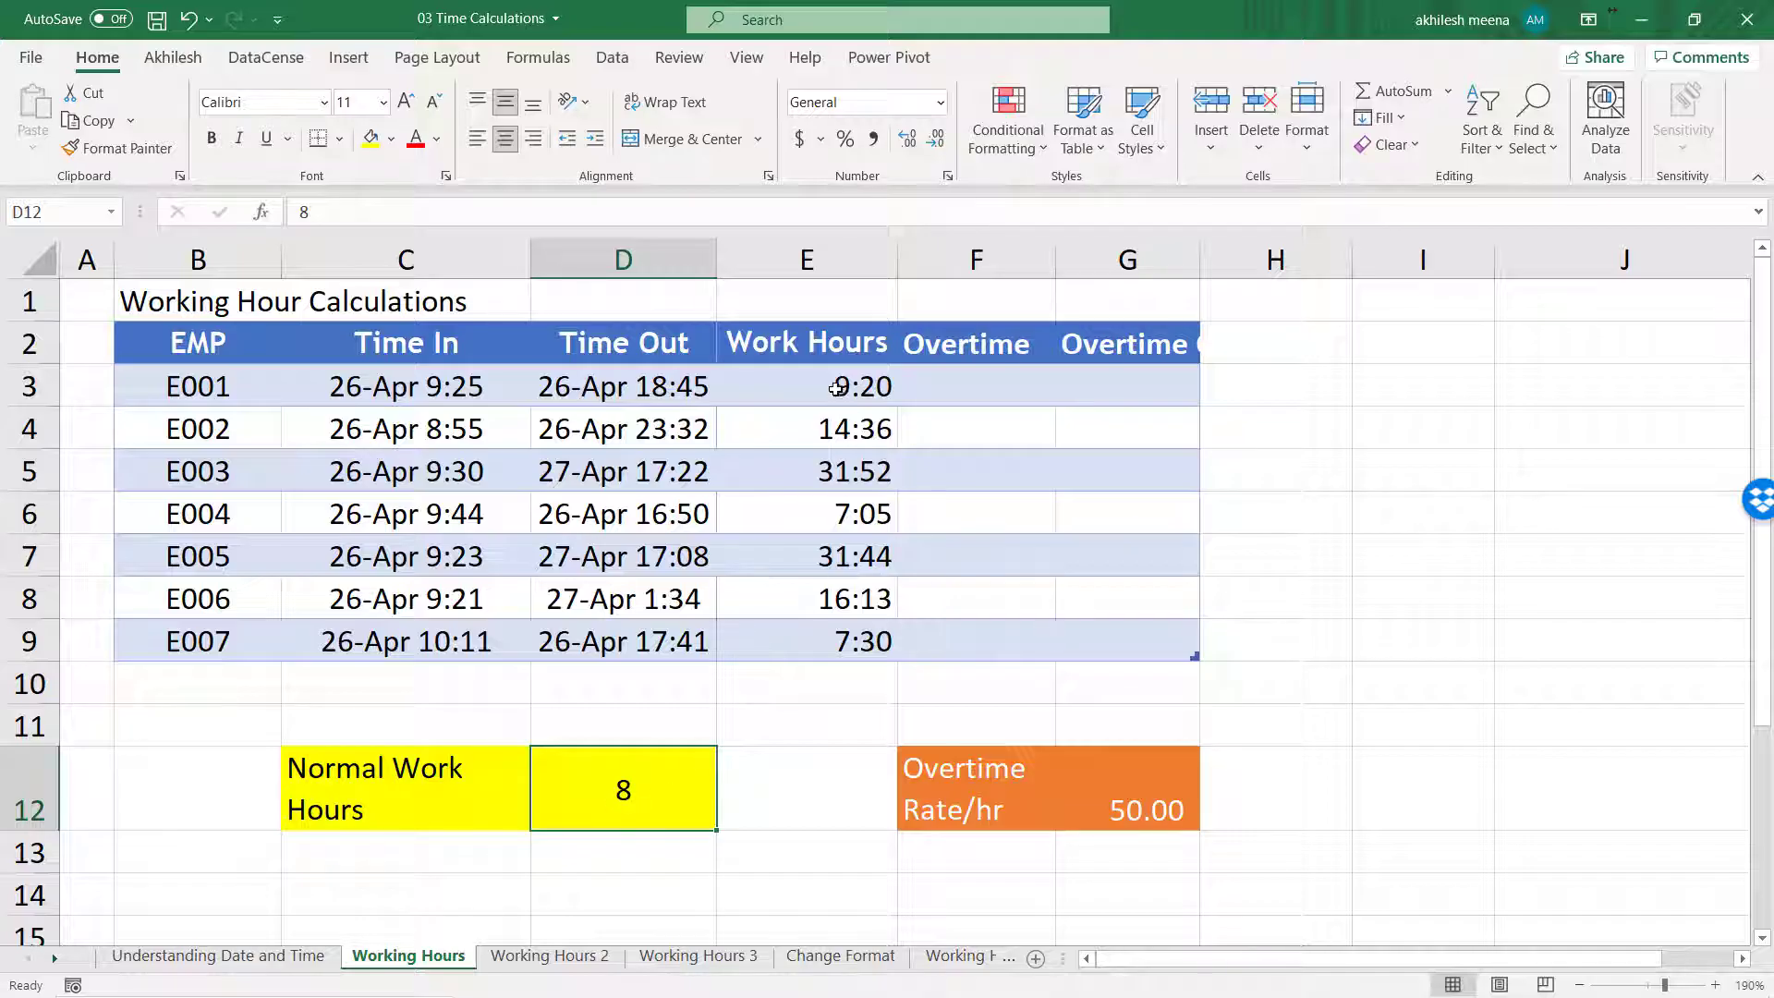
pyautogui.moveTo(836, 388); pyautogui.dragTo(812, 642)
# Enter =E3*24 in F3 to fill Overtime with decimal hours, formatted as Accounting
pyautogui.click(970, 392)
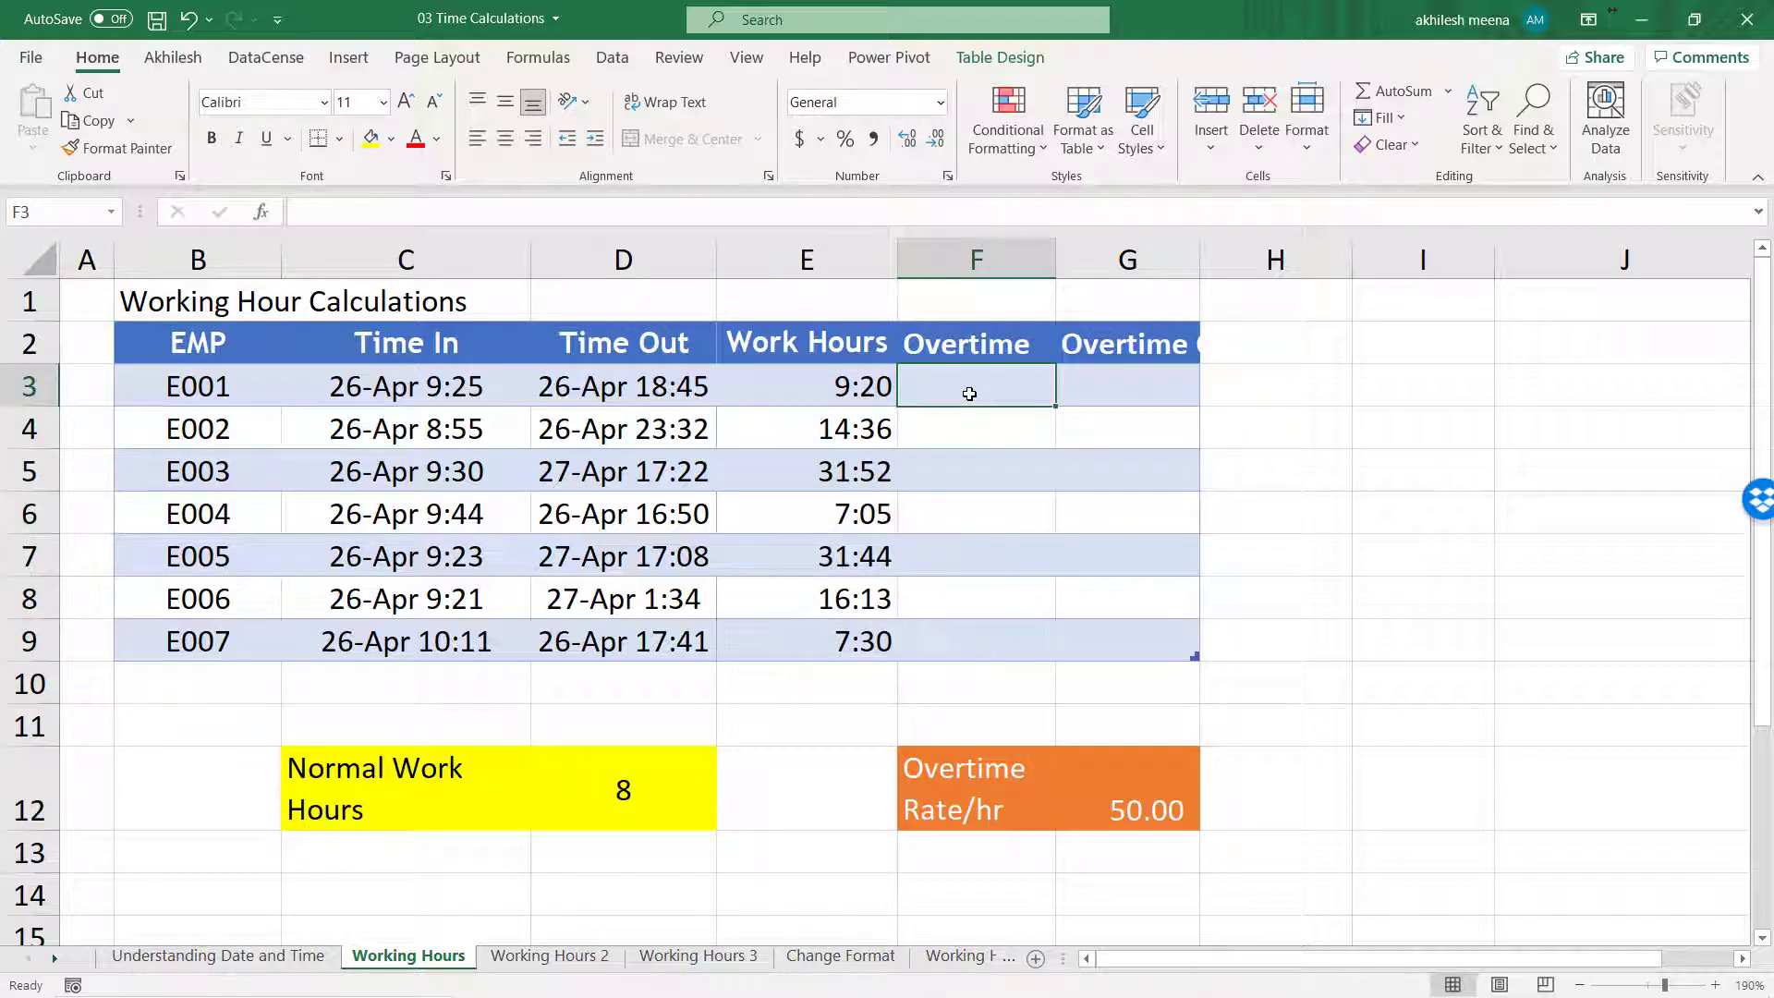
pyautogui.write('=')
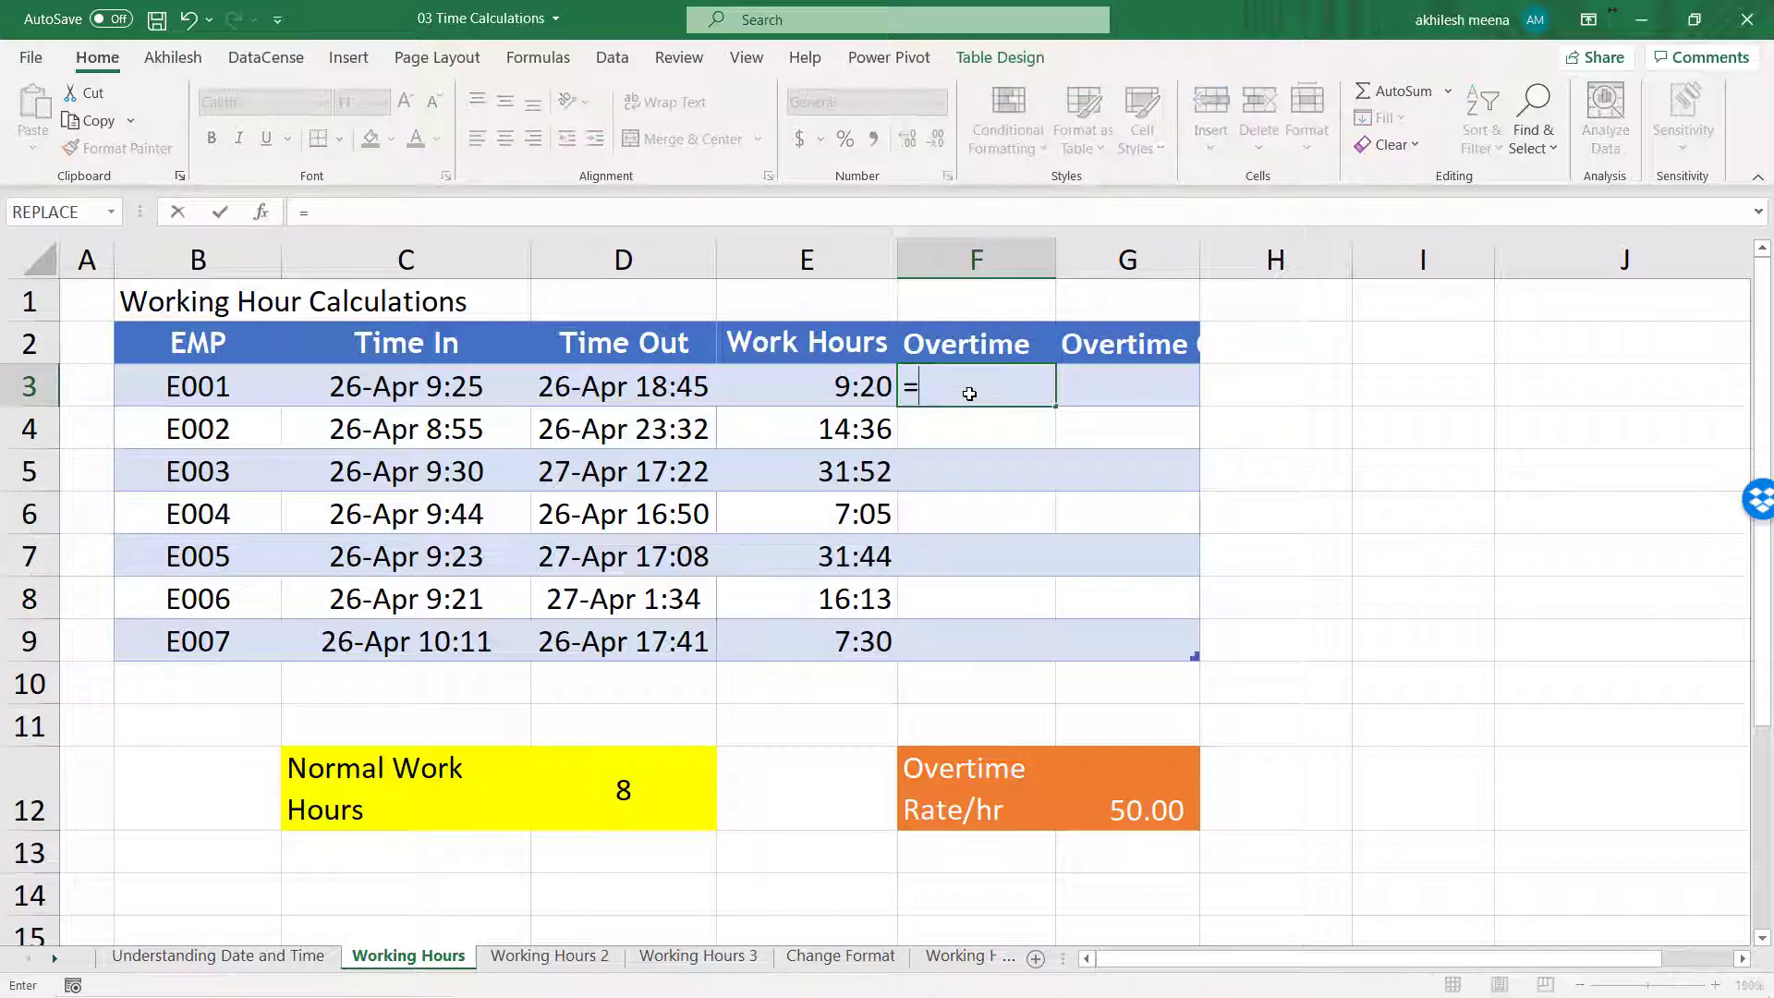
pyautogui.click(870, 387)
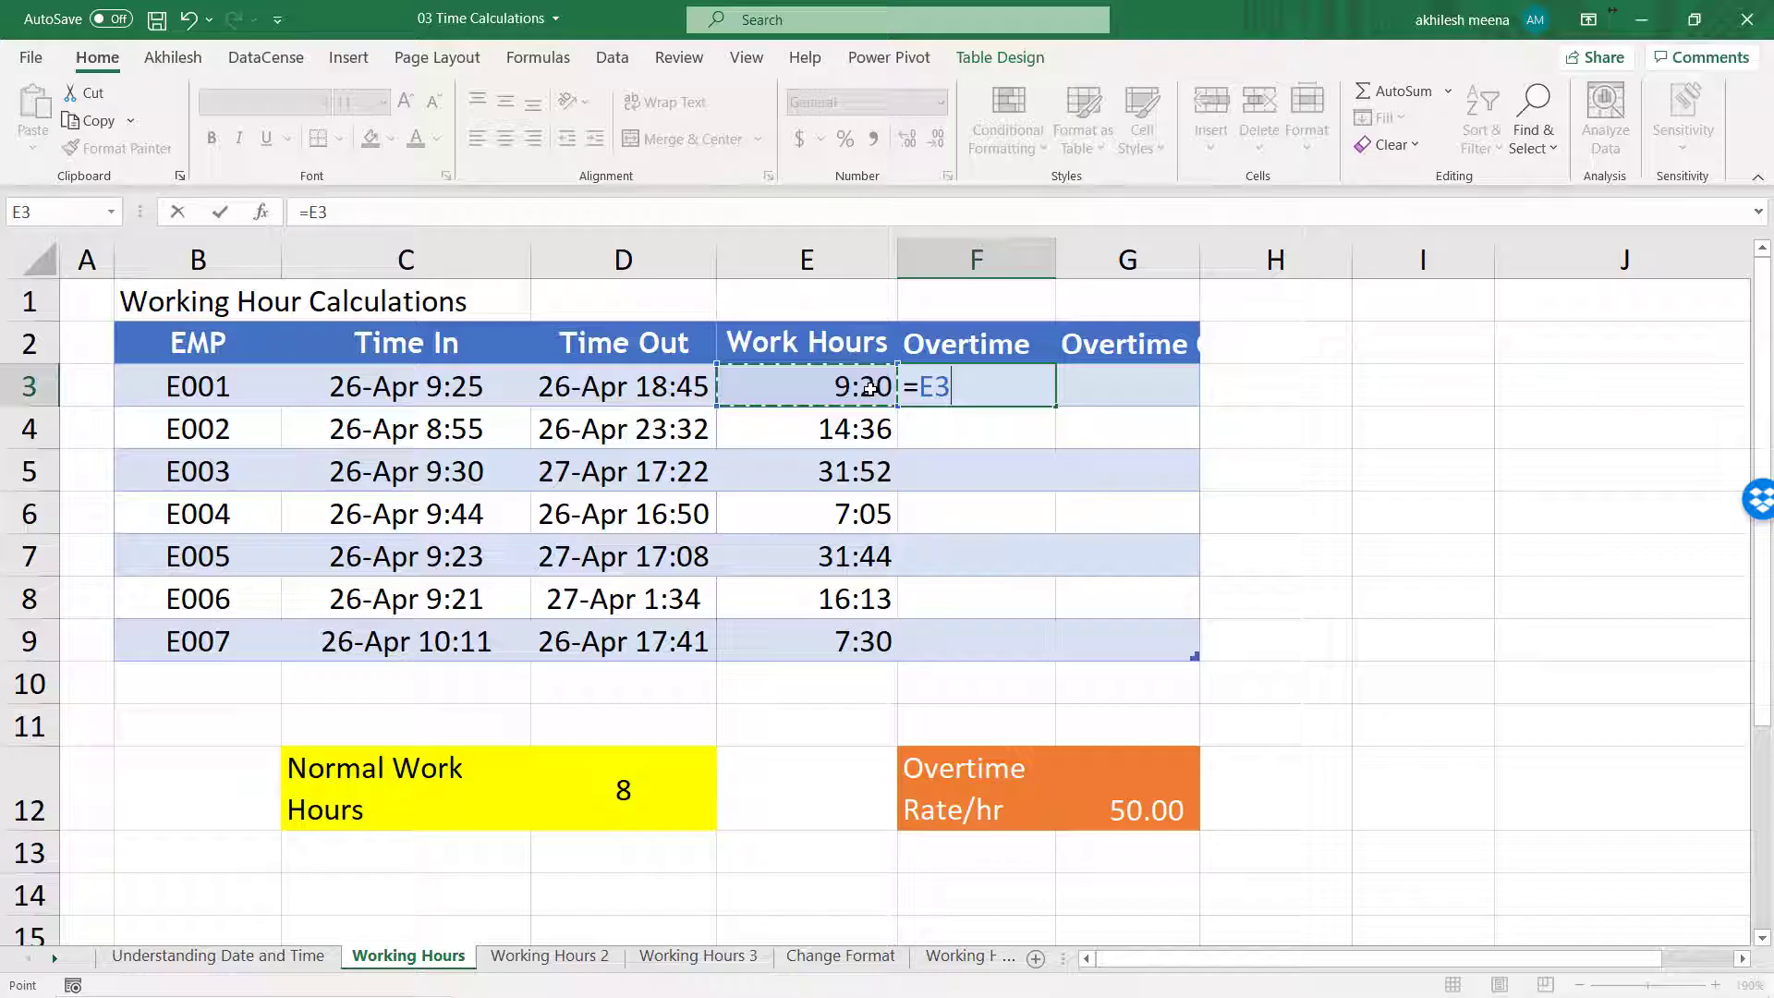
pyautogui.write('*24')
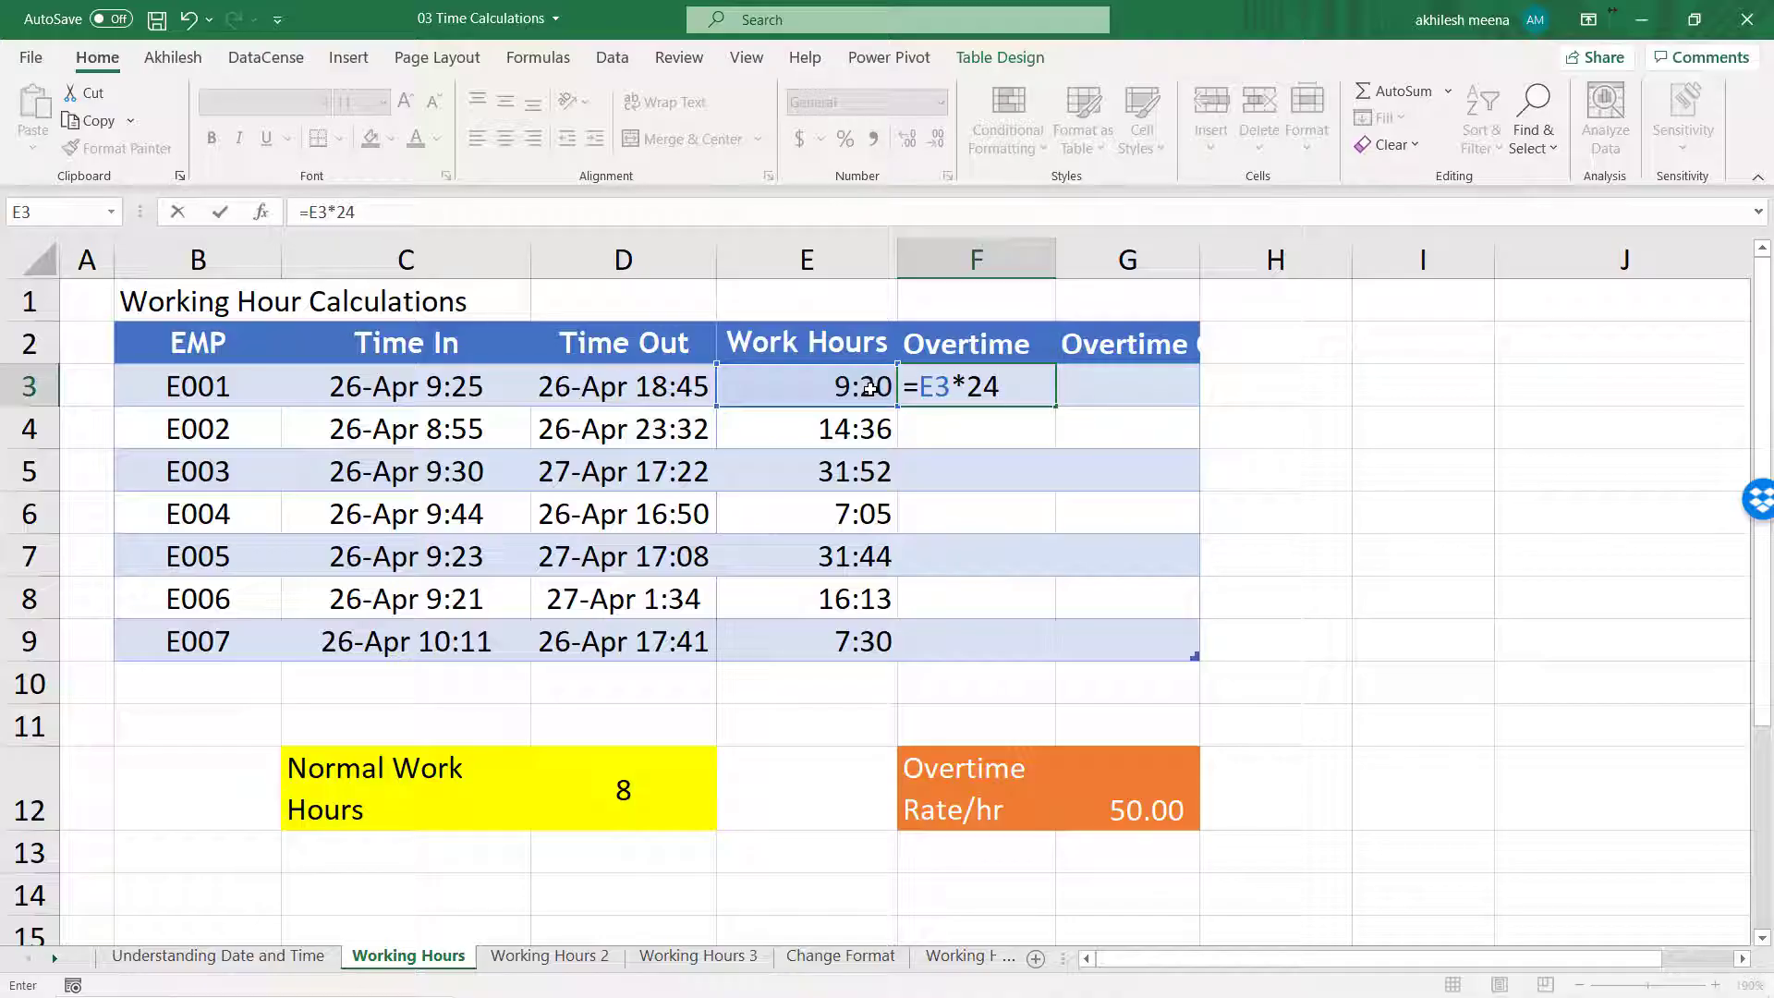
pyautogui.press('Return')
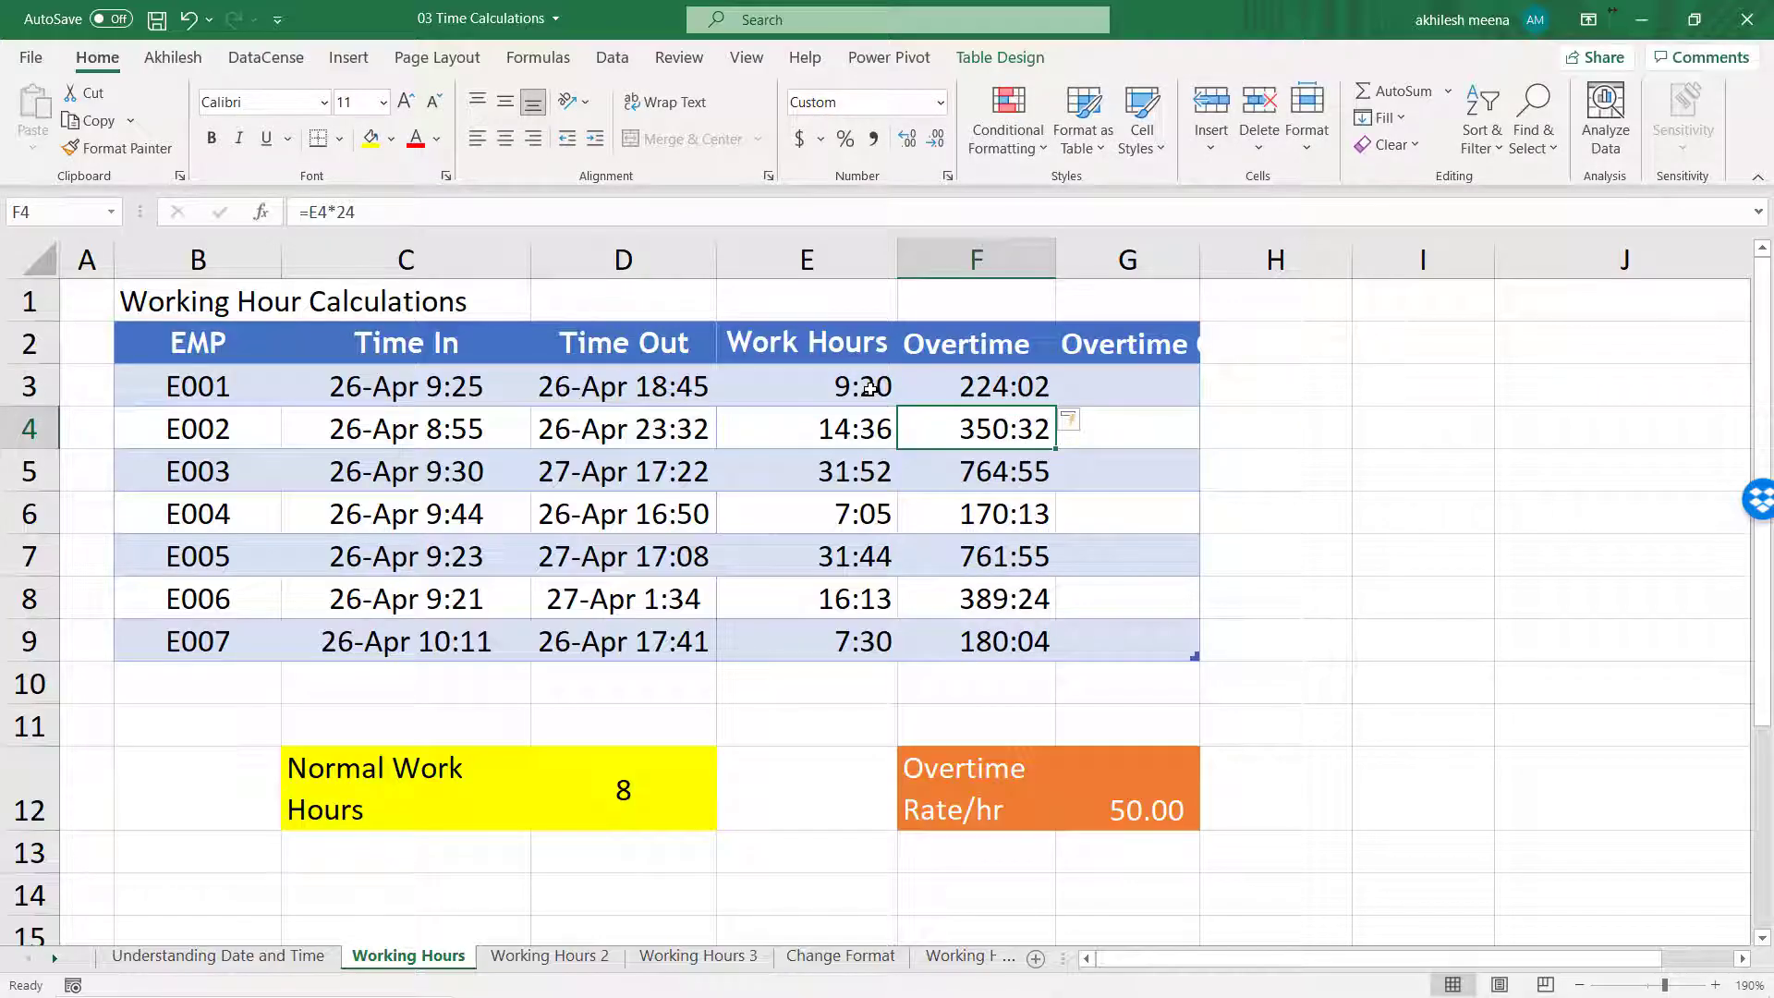
pyautogui.moveTo(1036, 378); pyautogui.dragTo(1008, 642)
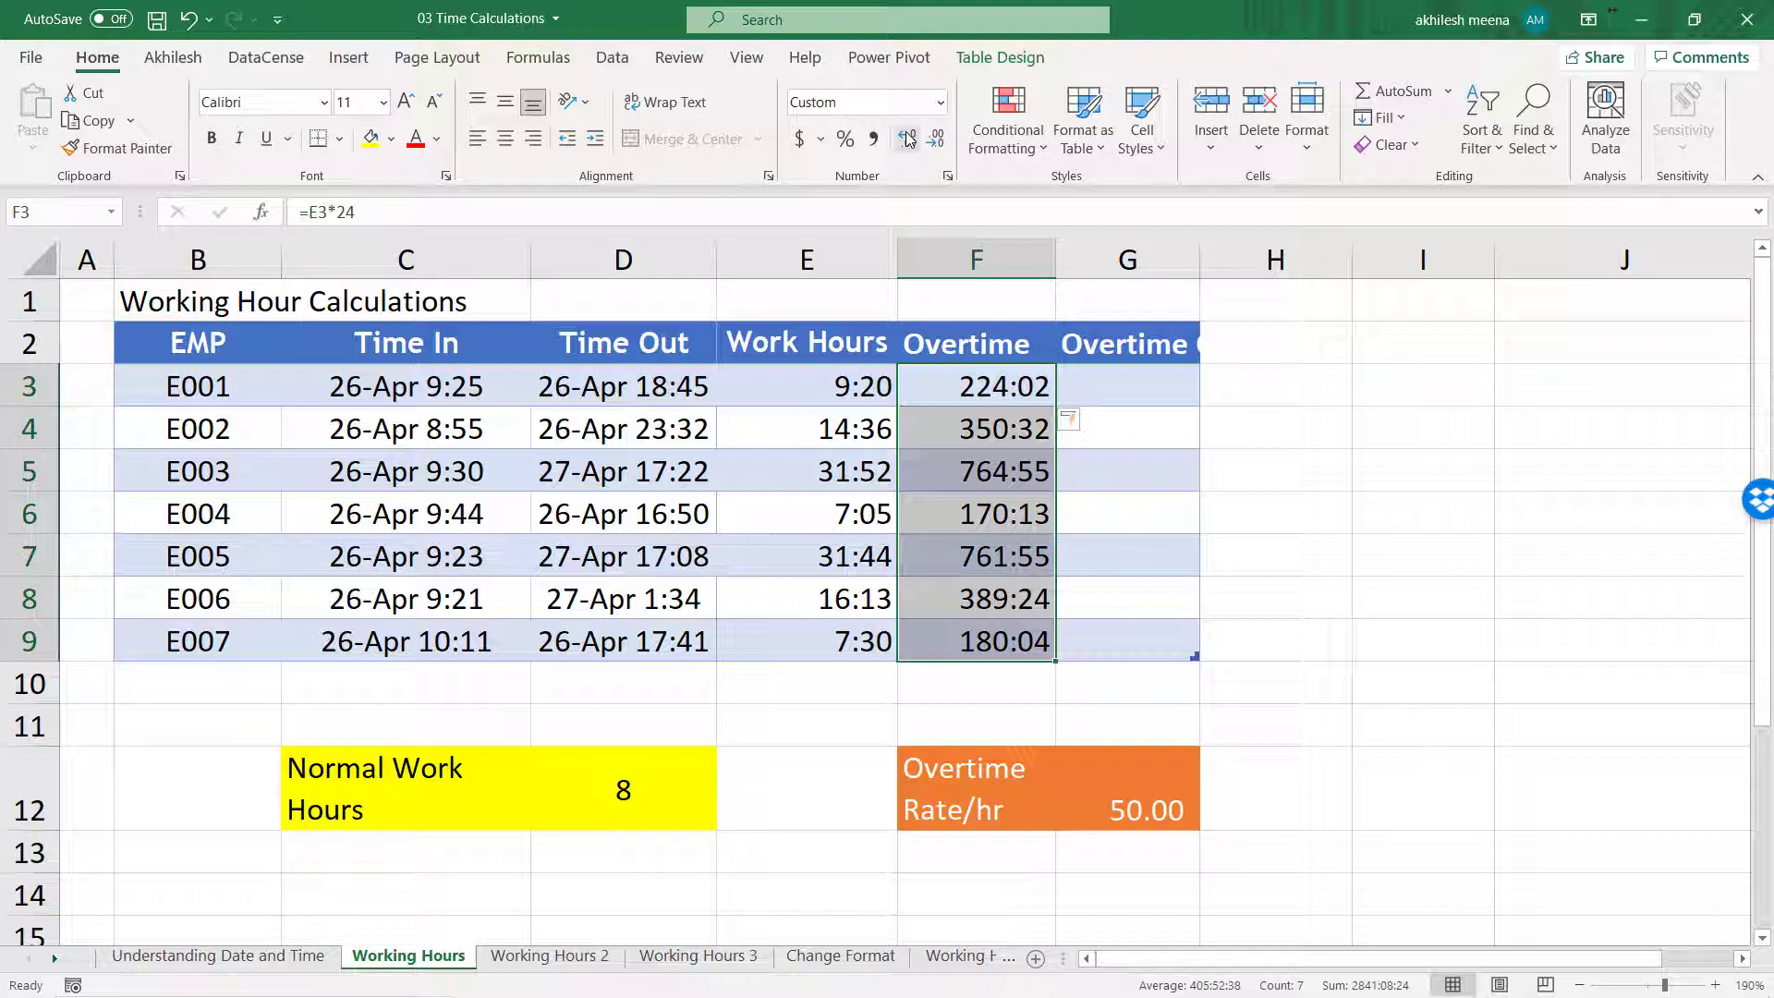
pyautogui.click(874, 141)
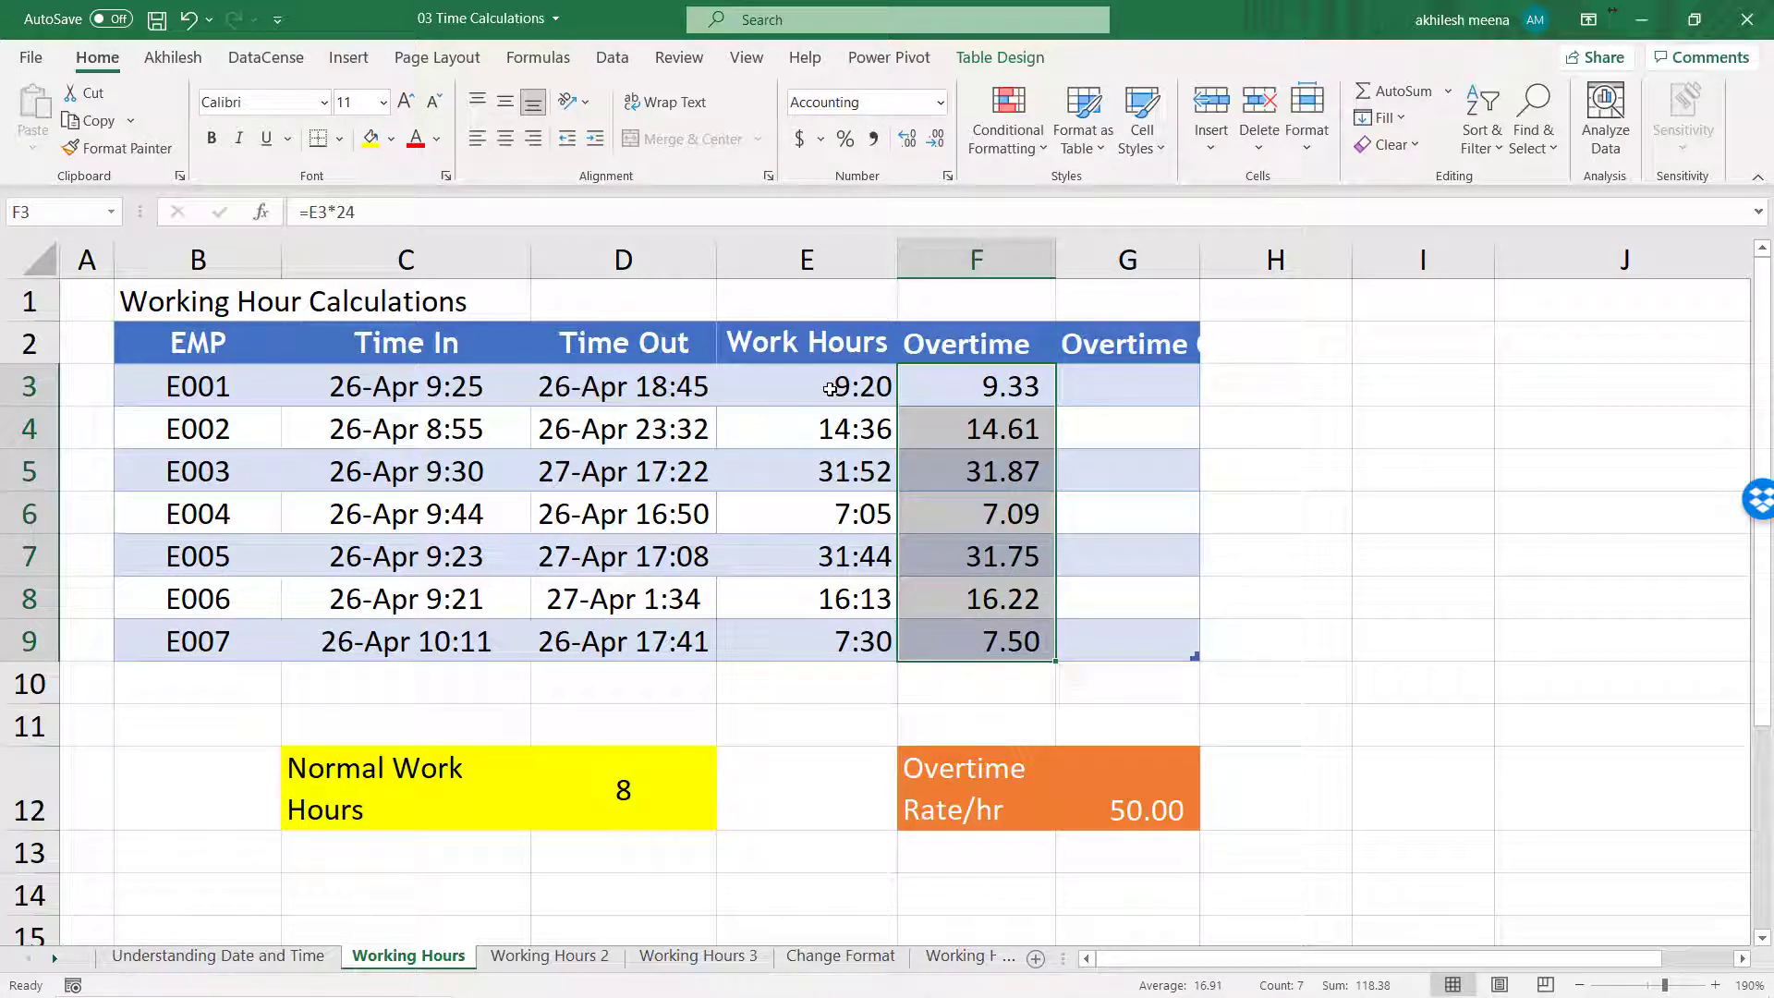
pyautogui.moveTo(830, 389); pyautogui.dragTo(825, 630)
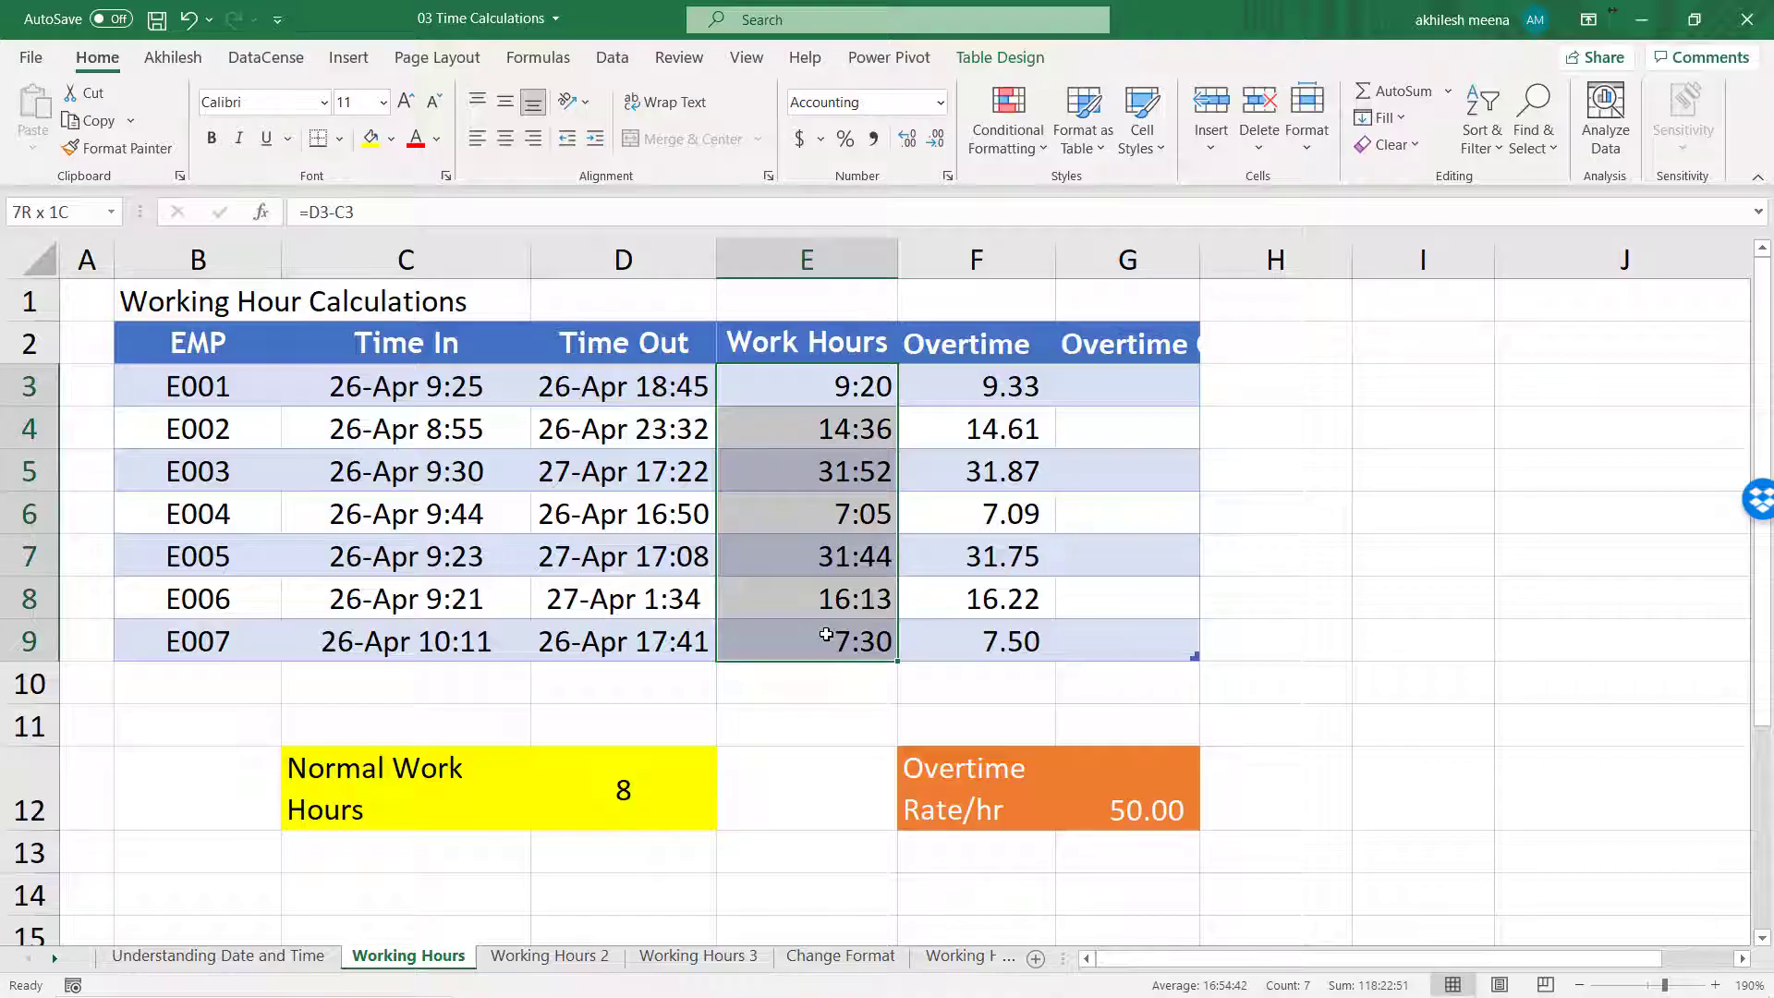
pyautogui.moveTo(976, 396); pyautogui.dragTo(978, 642)
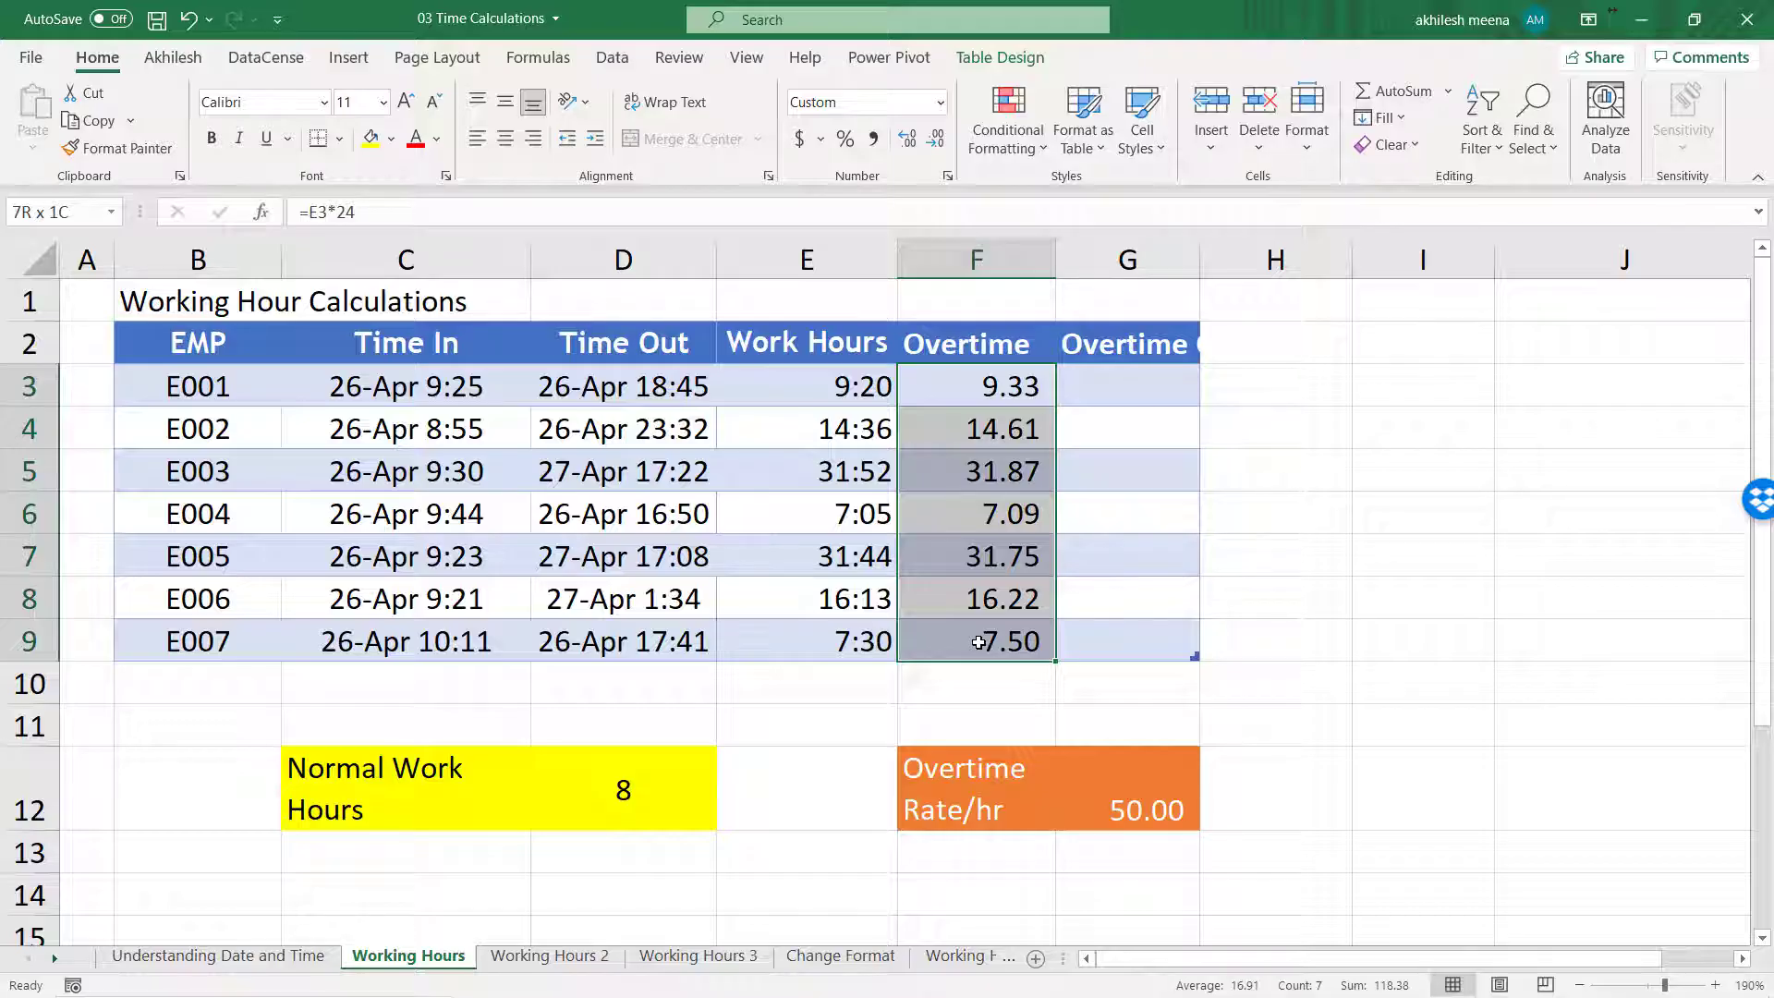
# Change F3 to =E3*24-8 so Overtime counts hours beyond 8, and autofit column G
pyautogui.click(1009, 389)
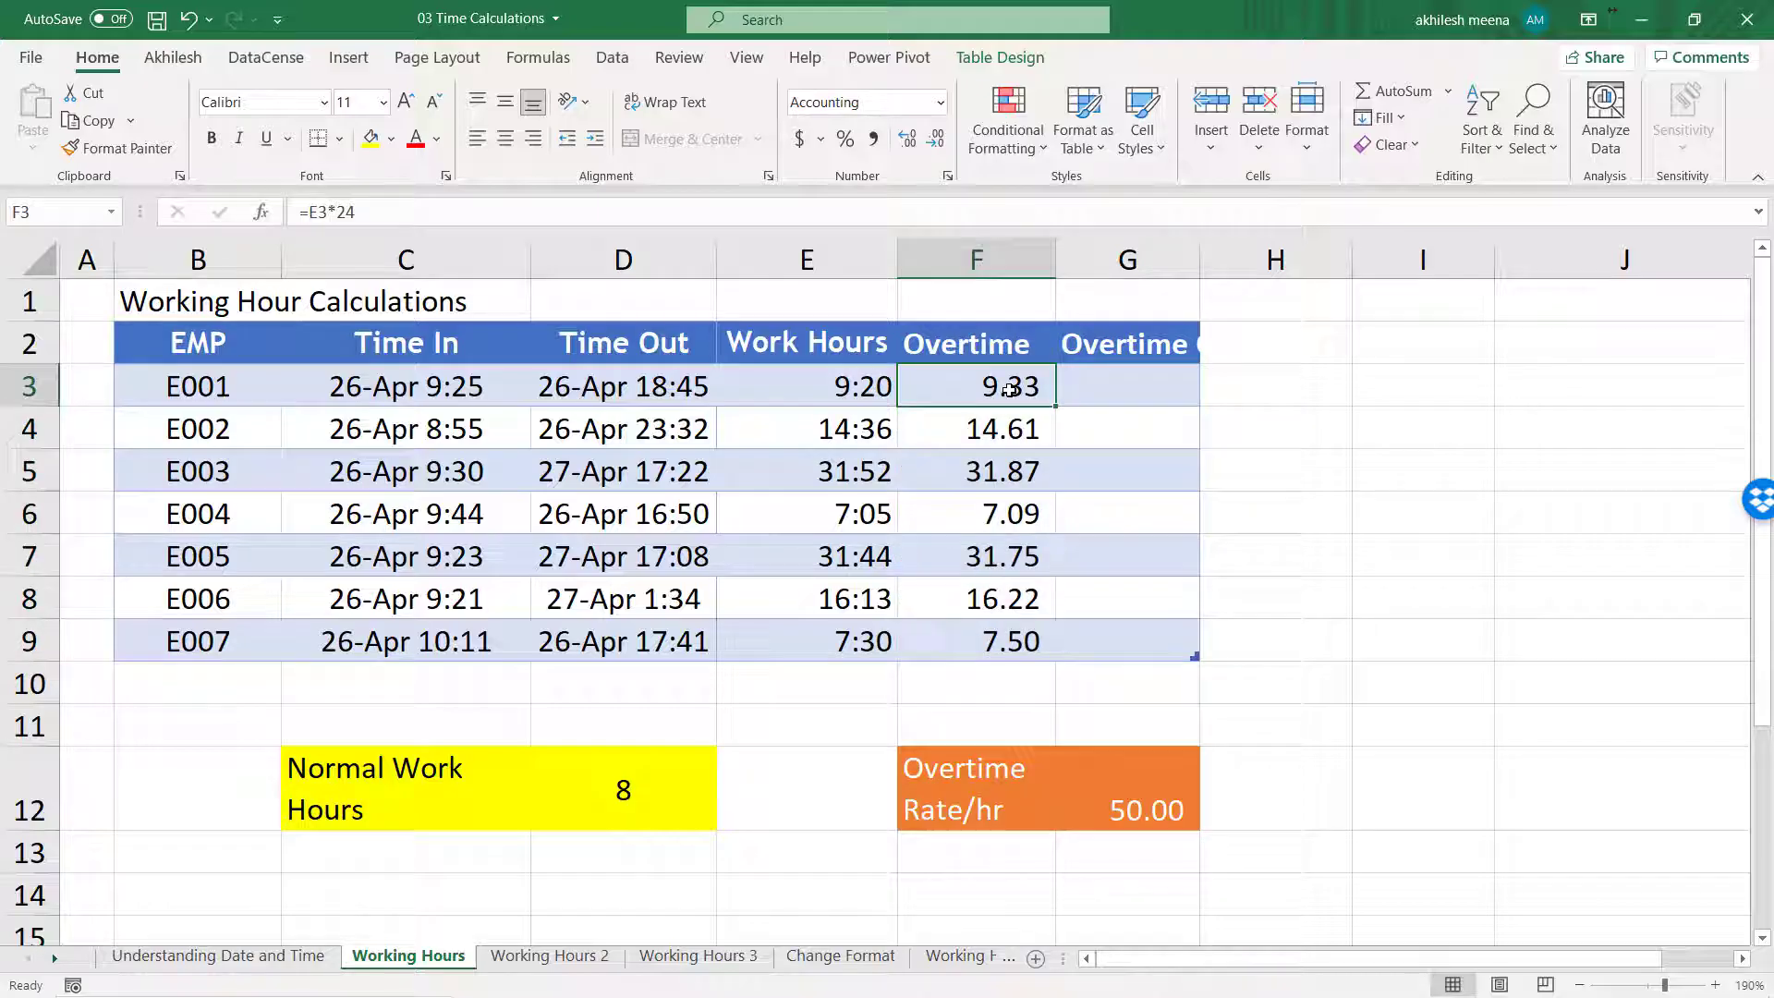
pyautogui.doubleClick(1013, 390)
pyautogui.write('-')
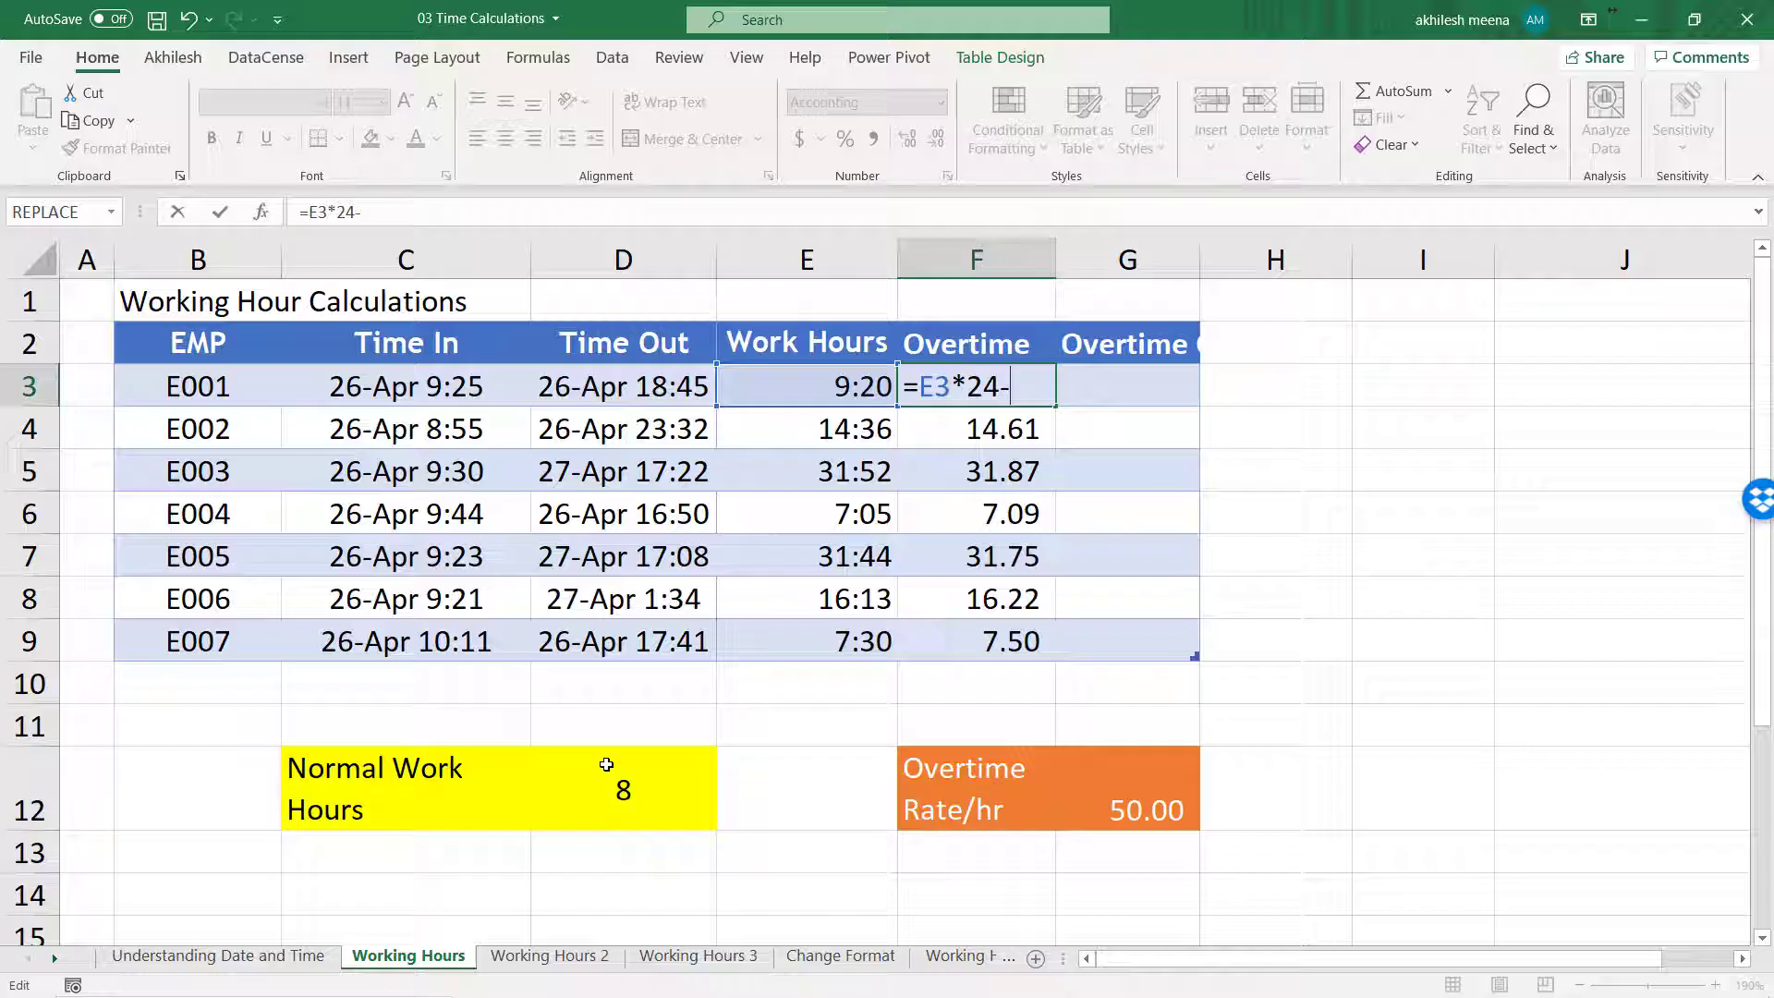
pyautogui.write('8')
pyautogui.press('Return')
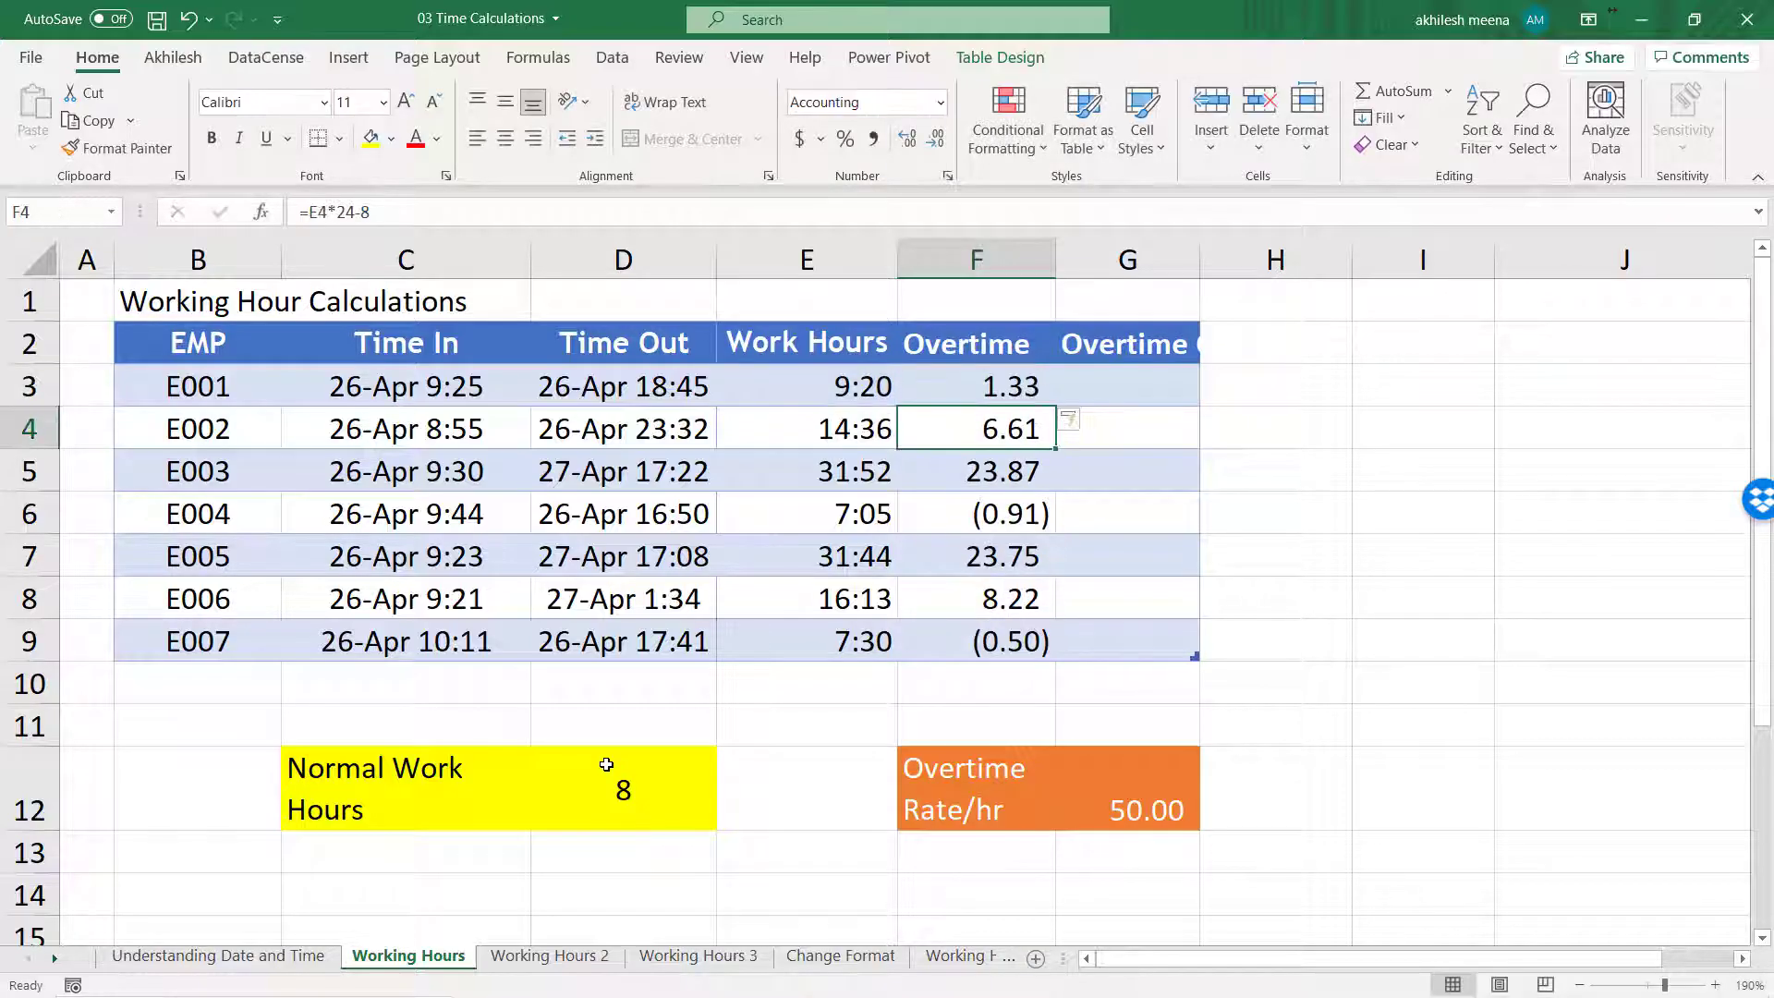
pyautogui.moveTo(998, 556); pyautogui.dragTo(998, 641)
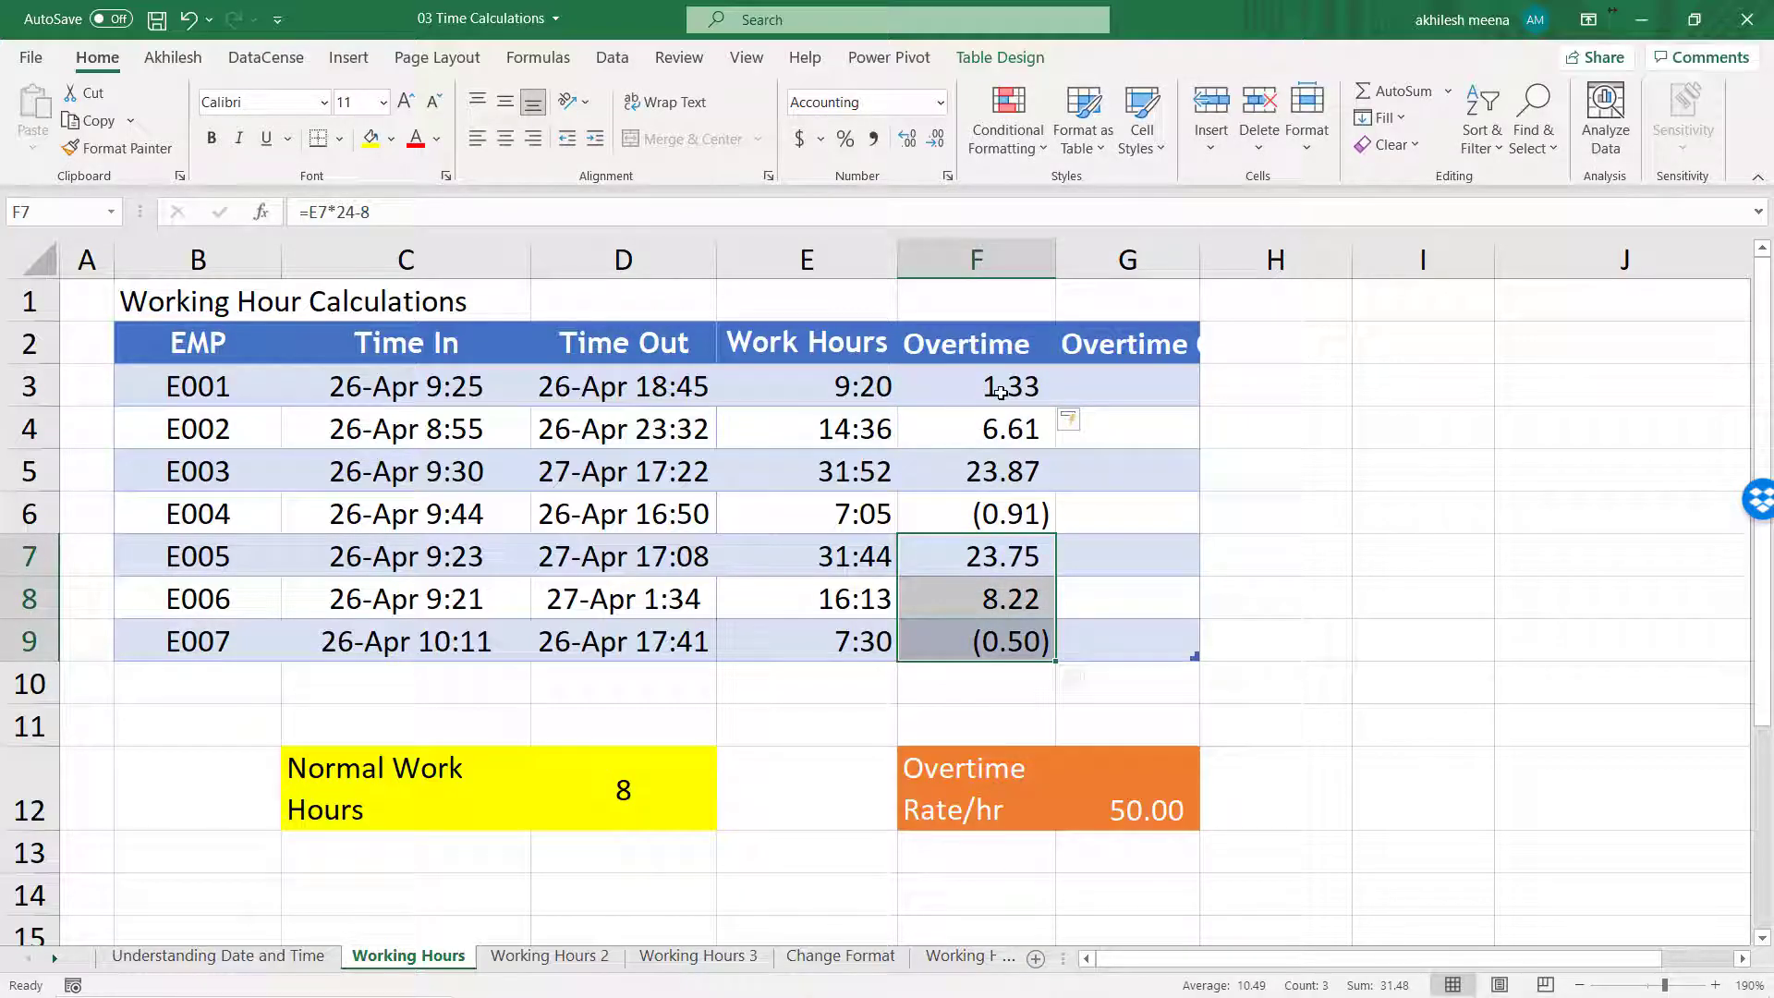
pyautogui.moveTo(994, 387); pyautogui.dragTo(997, 471)
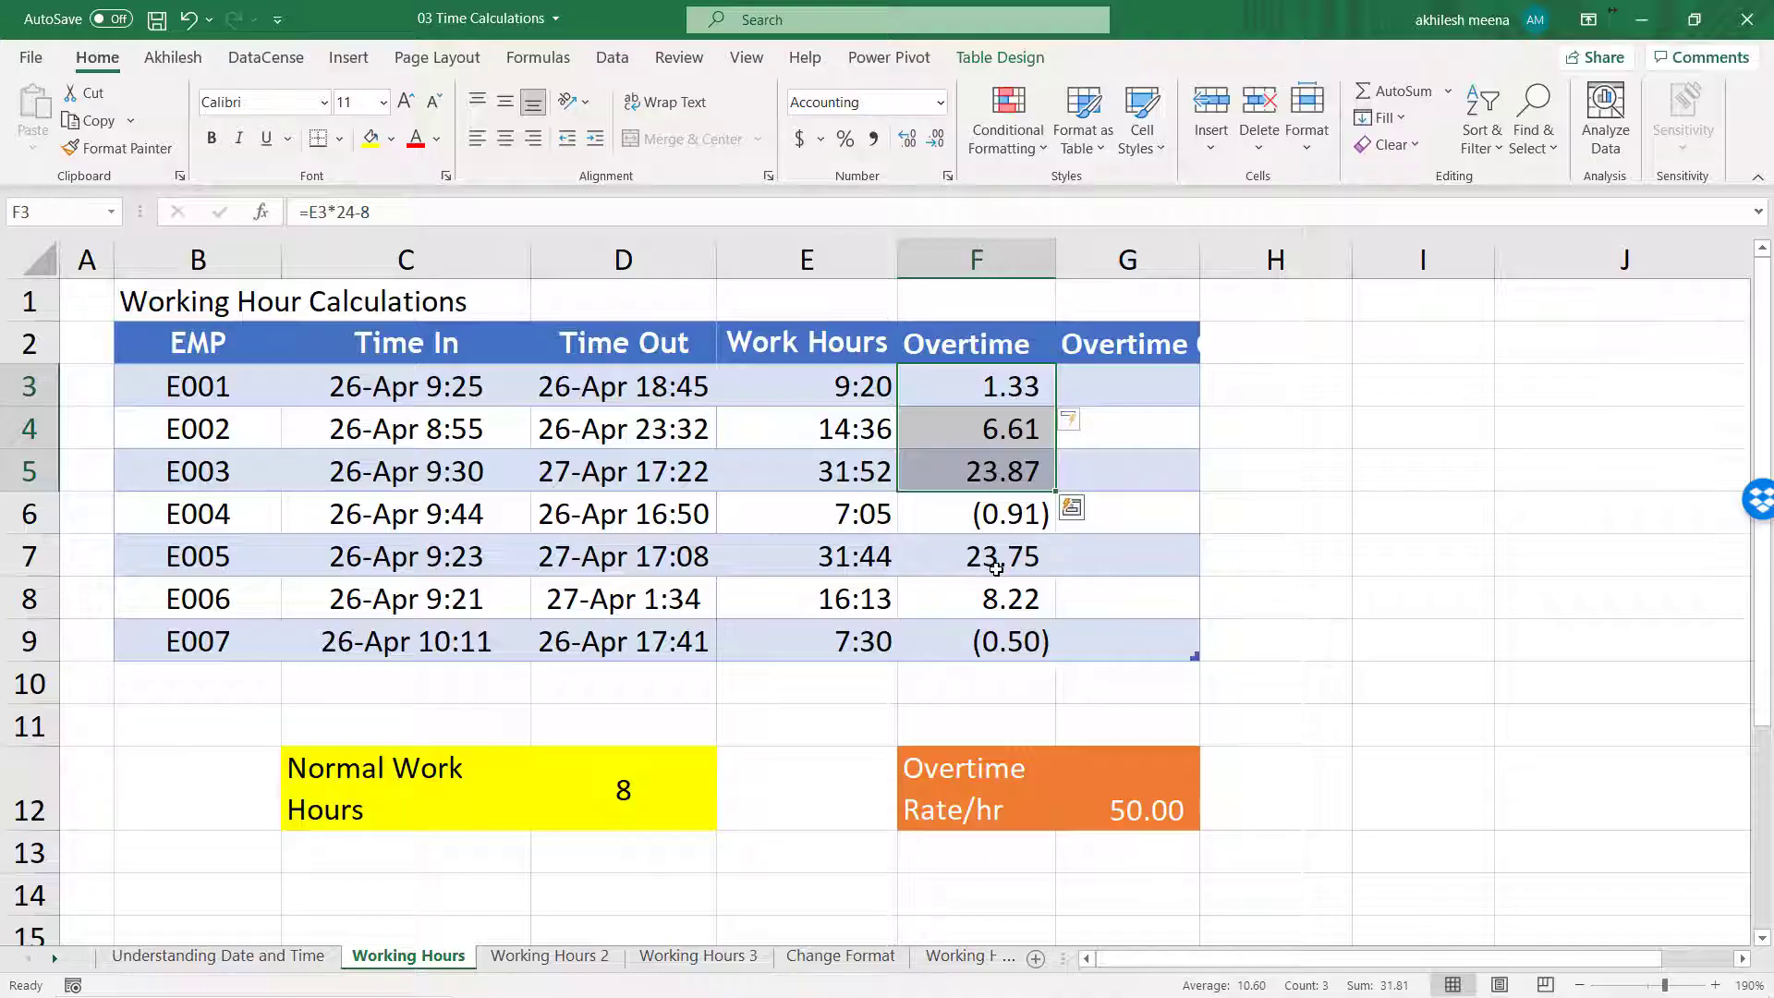
pyautogui.click(1005, 514)
pyautogui.click(1001, 647)
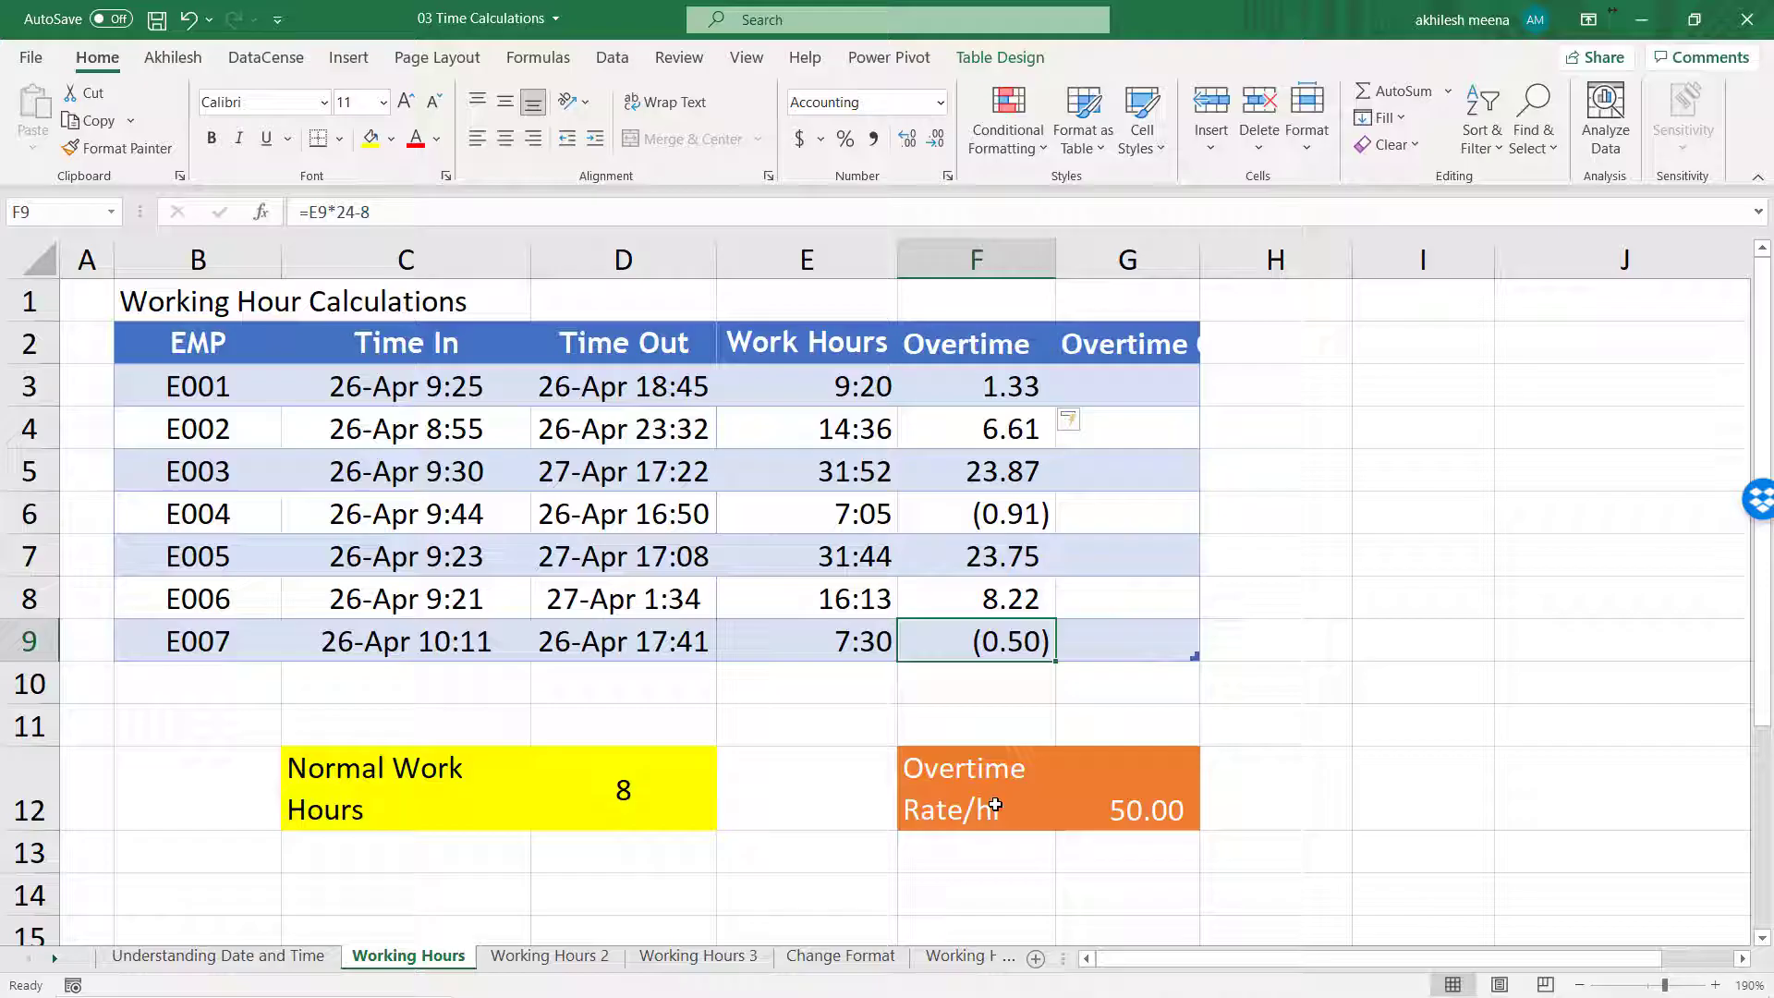
pyautogui.doubleClick(1200, 260)
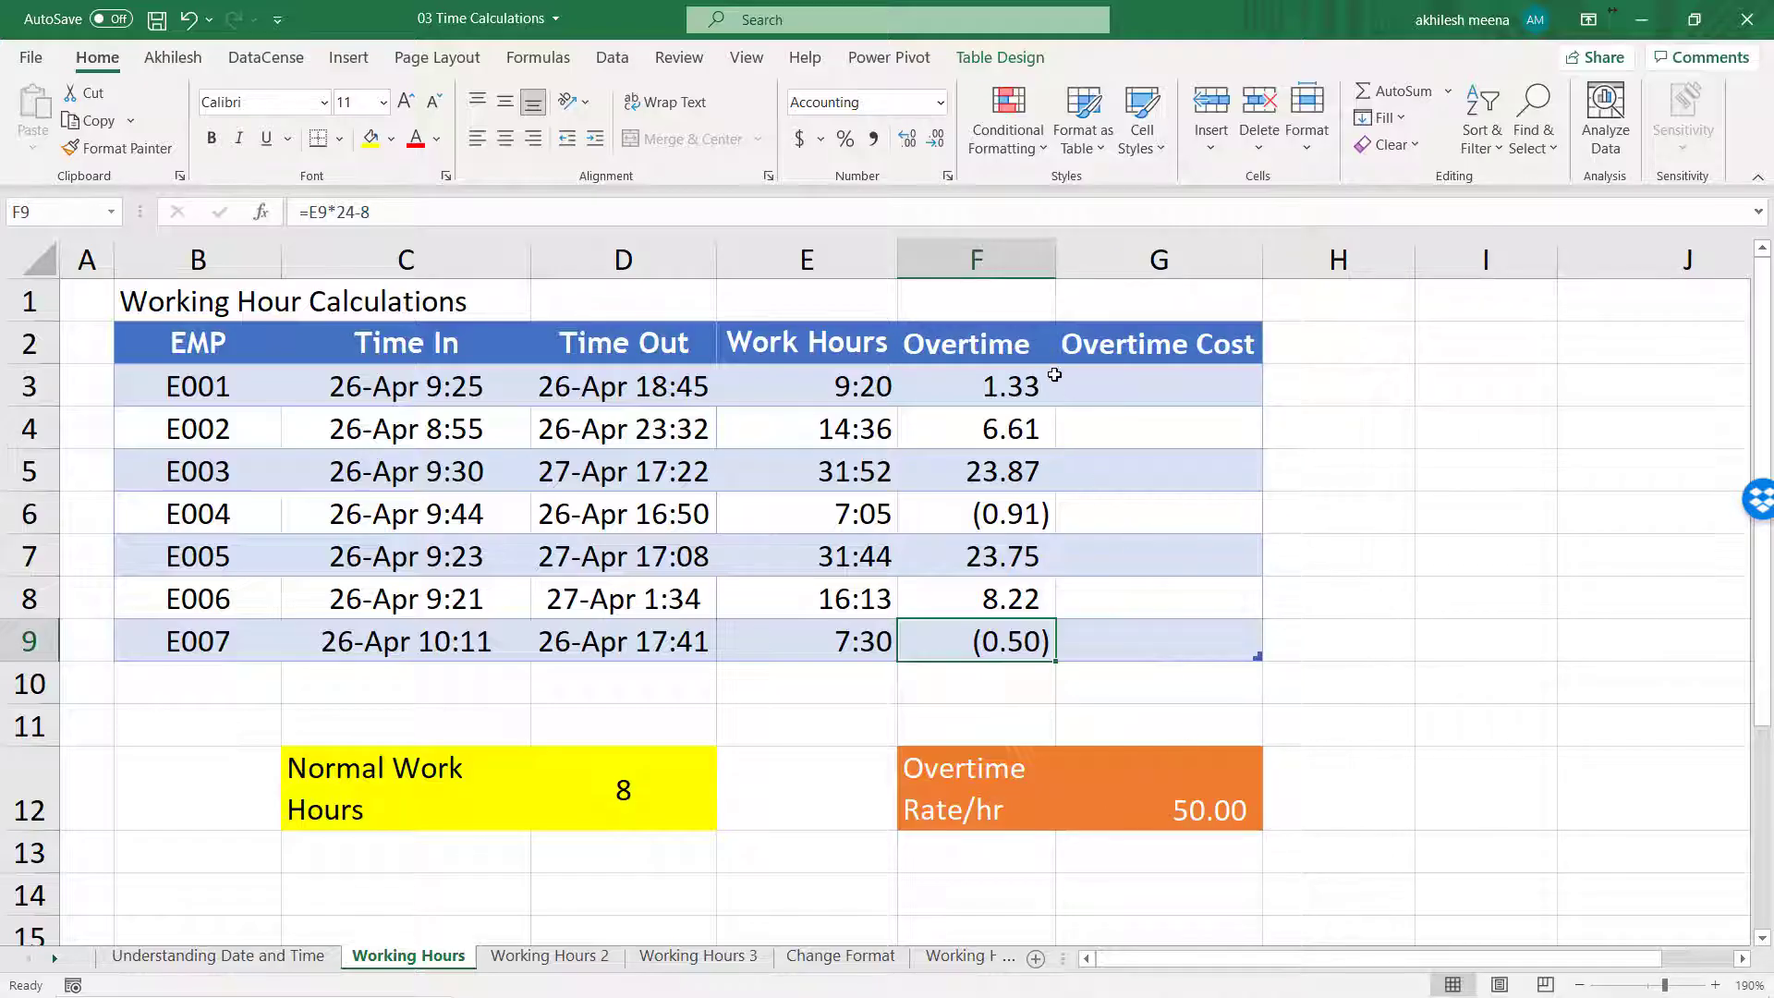
# Enter =F3*50 in G3 to compute Overtime Cost at a rate of 50
pyautogui.click(1024, 386)
pyautogui.click(1118, 810)
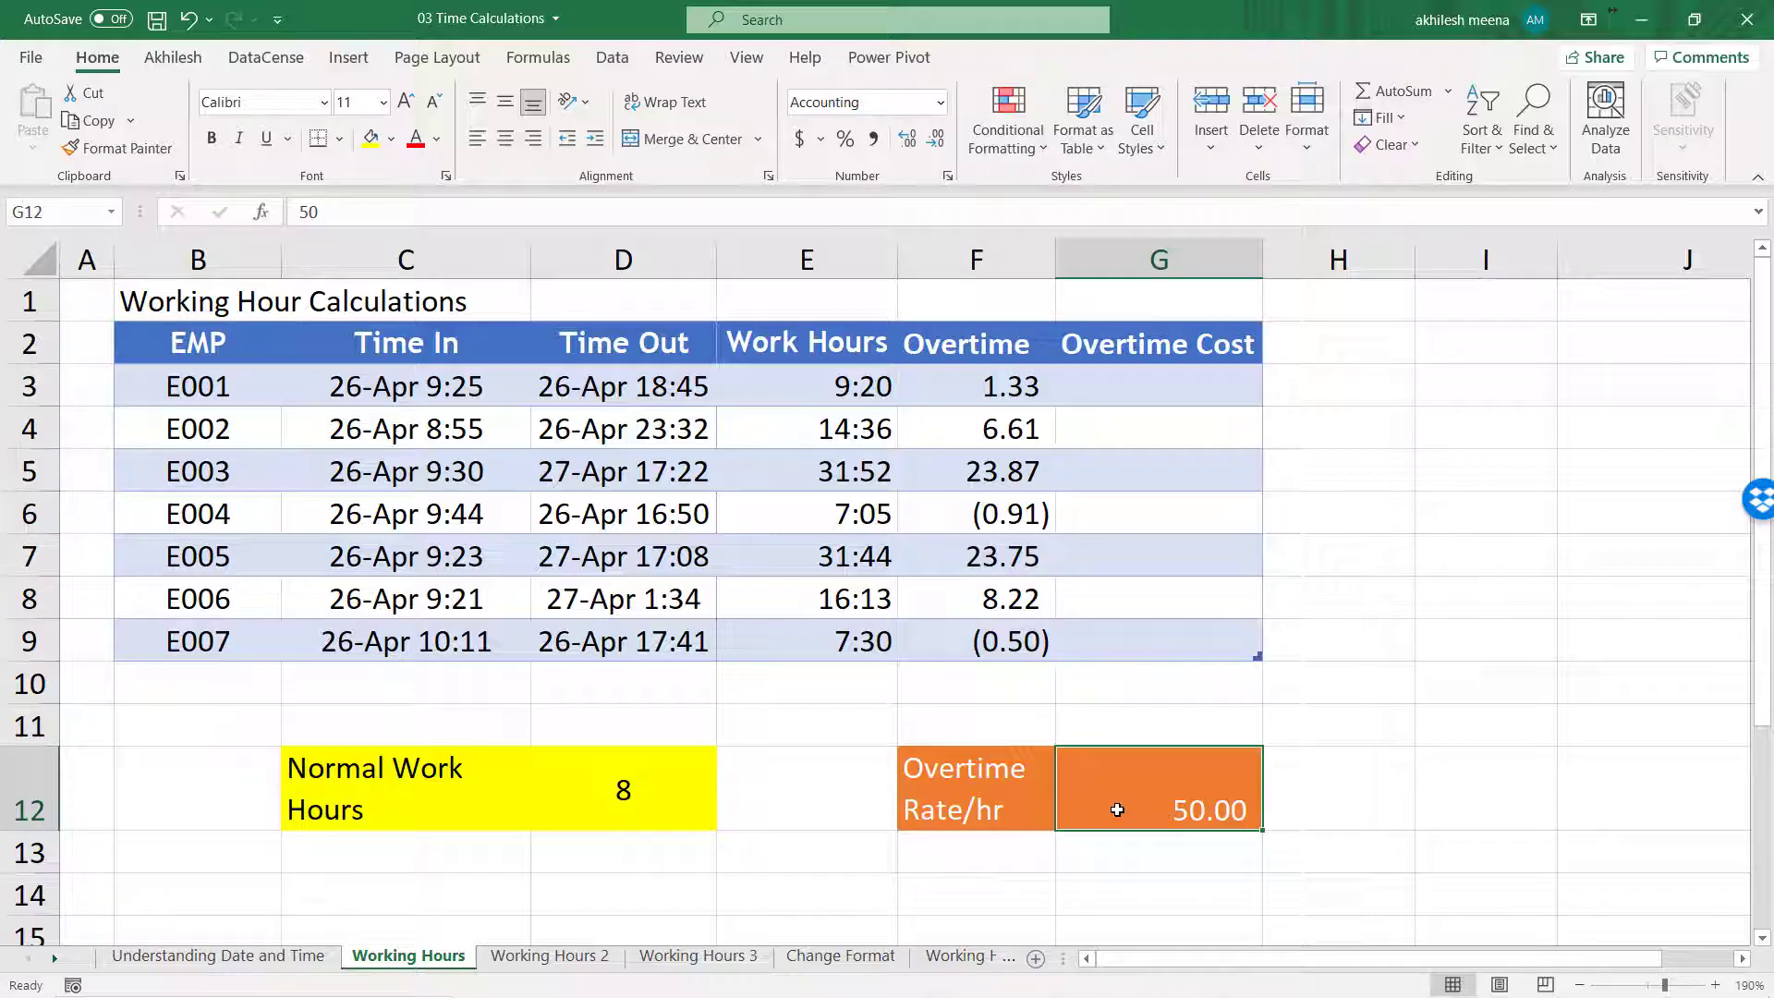
pyautogui.click(1152, 376)
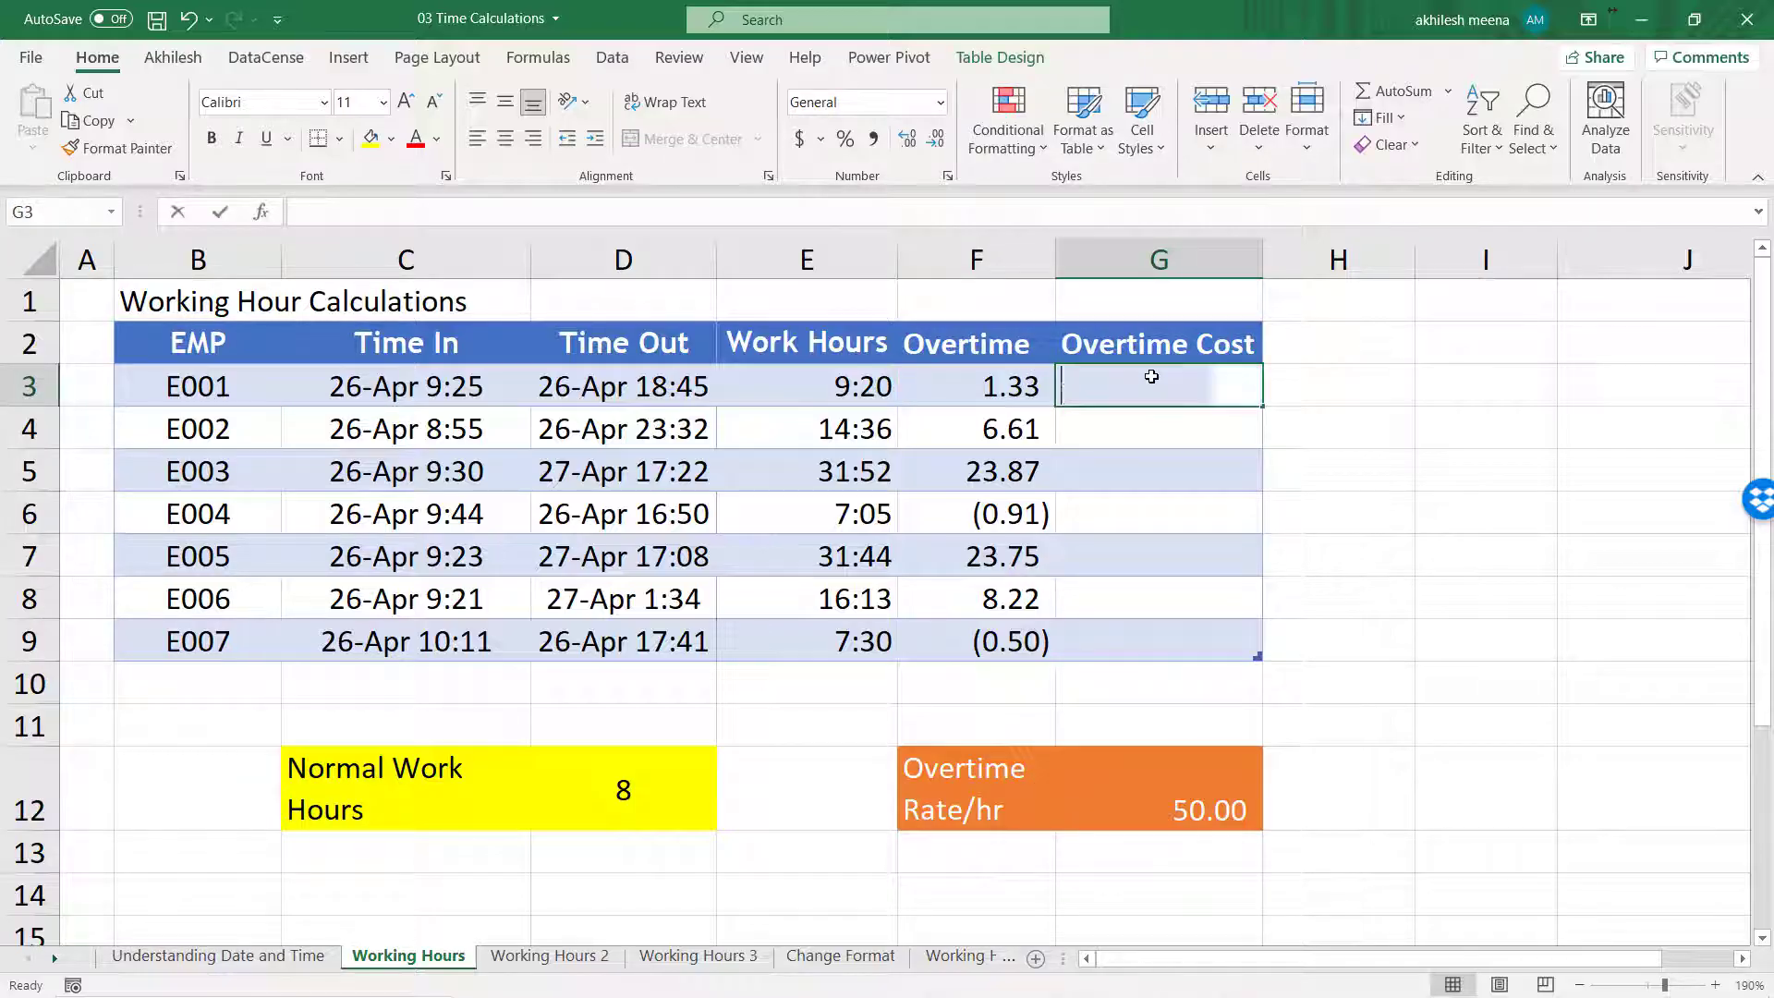
pyautogui.write('=')
pyautogui.click(1015, 392)
pyautogui.write('*')
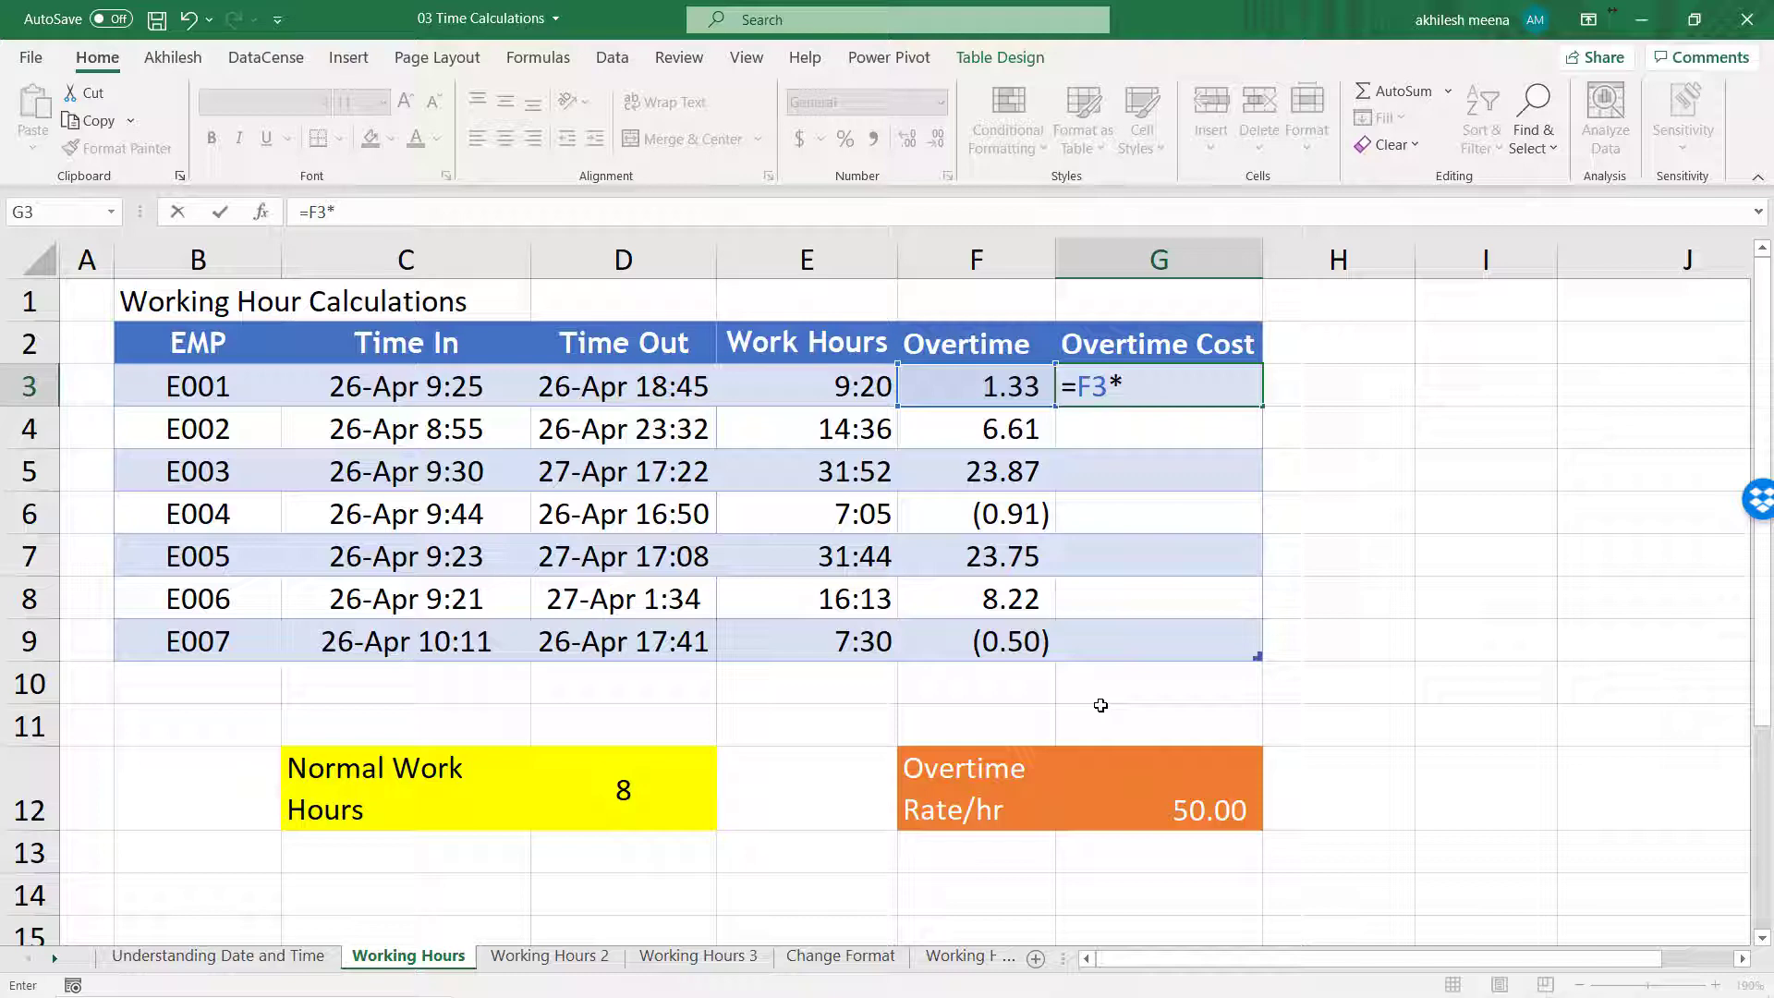
pyautogui.write('50')
pyautogui.press('Return')
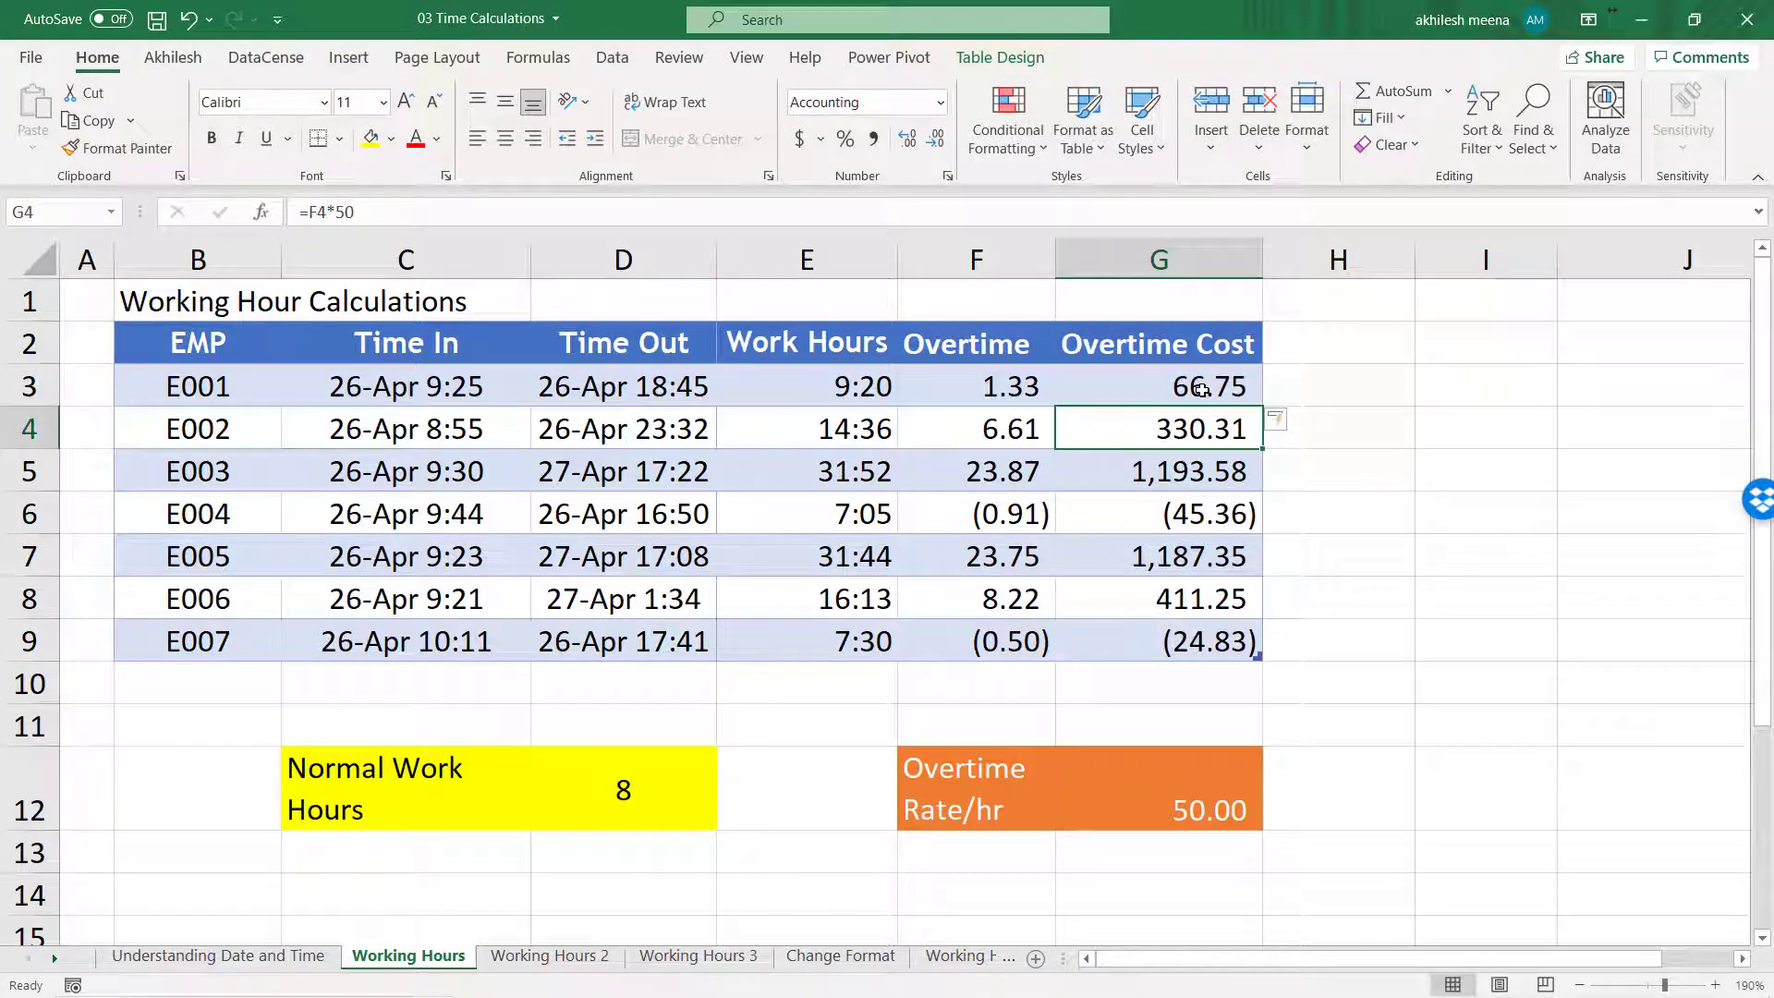
pyautogui.moveTo(1206, 389); pyautogui.dragTo(1207, 644)
# Clear the negative Overtime Cost results in G6 and G9
pyautogui.click(1206, 507)
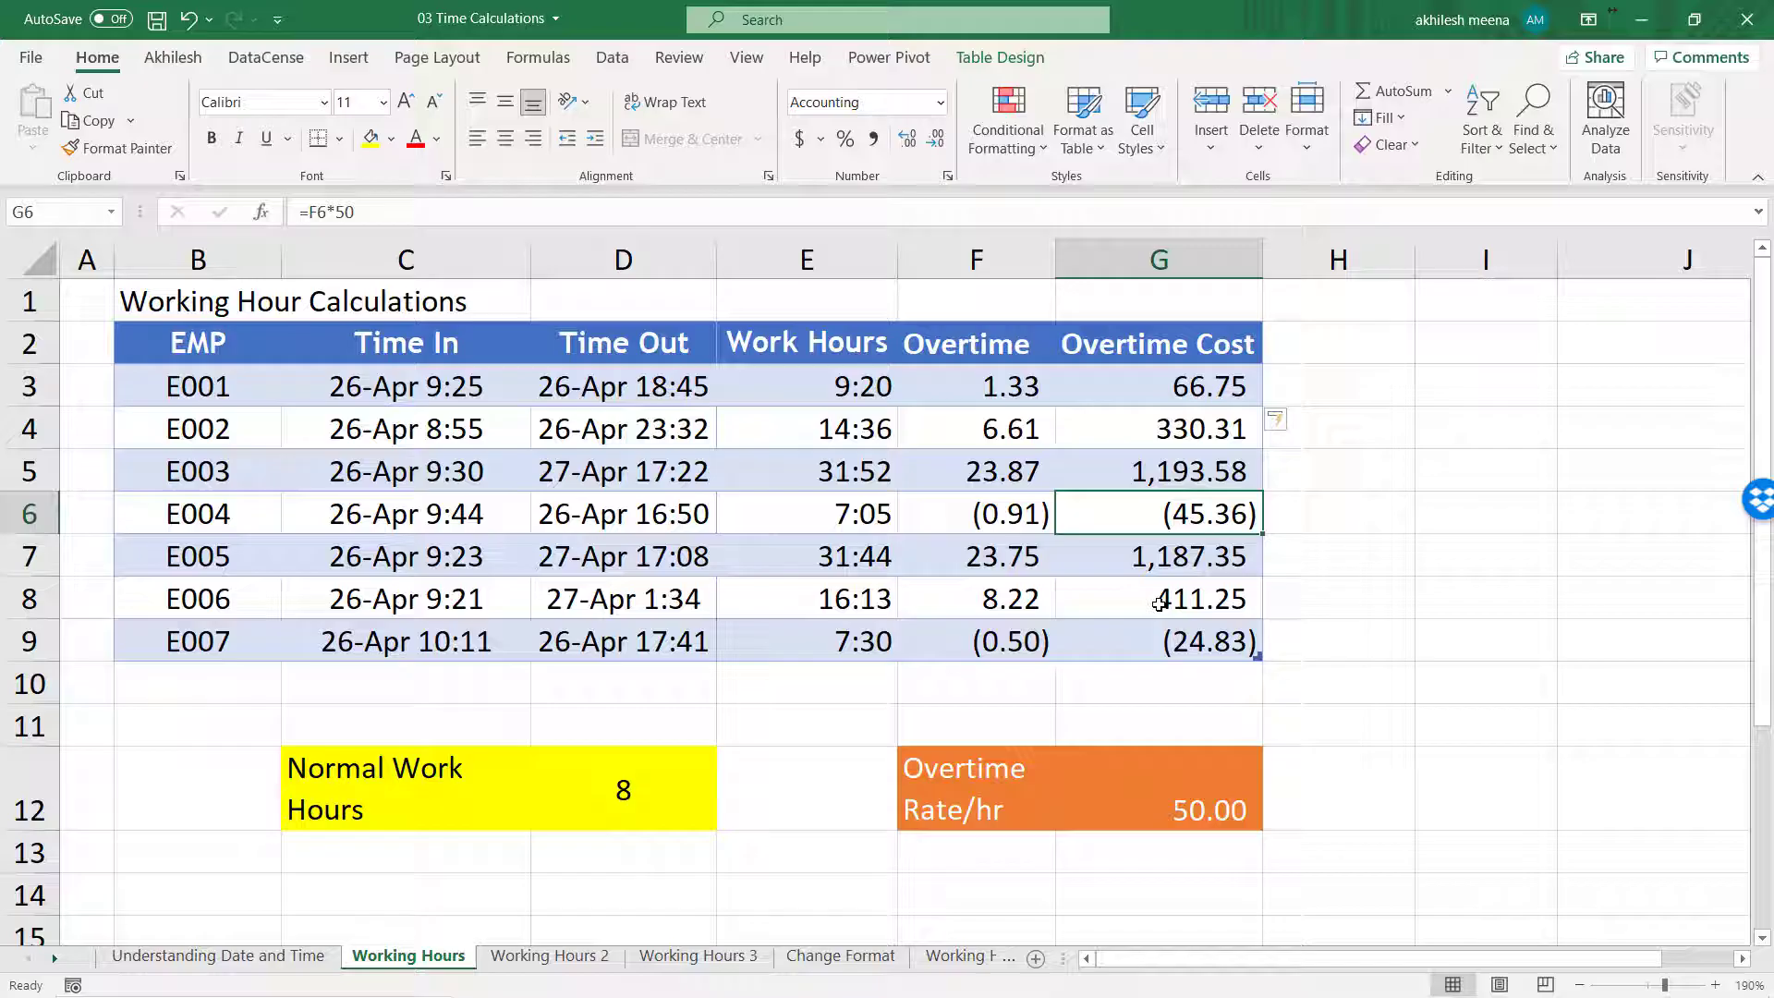
pyautogui.press('Delete')
pyautogui.click(1197, 642)
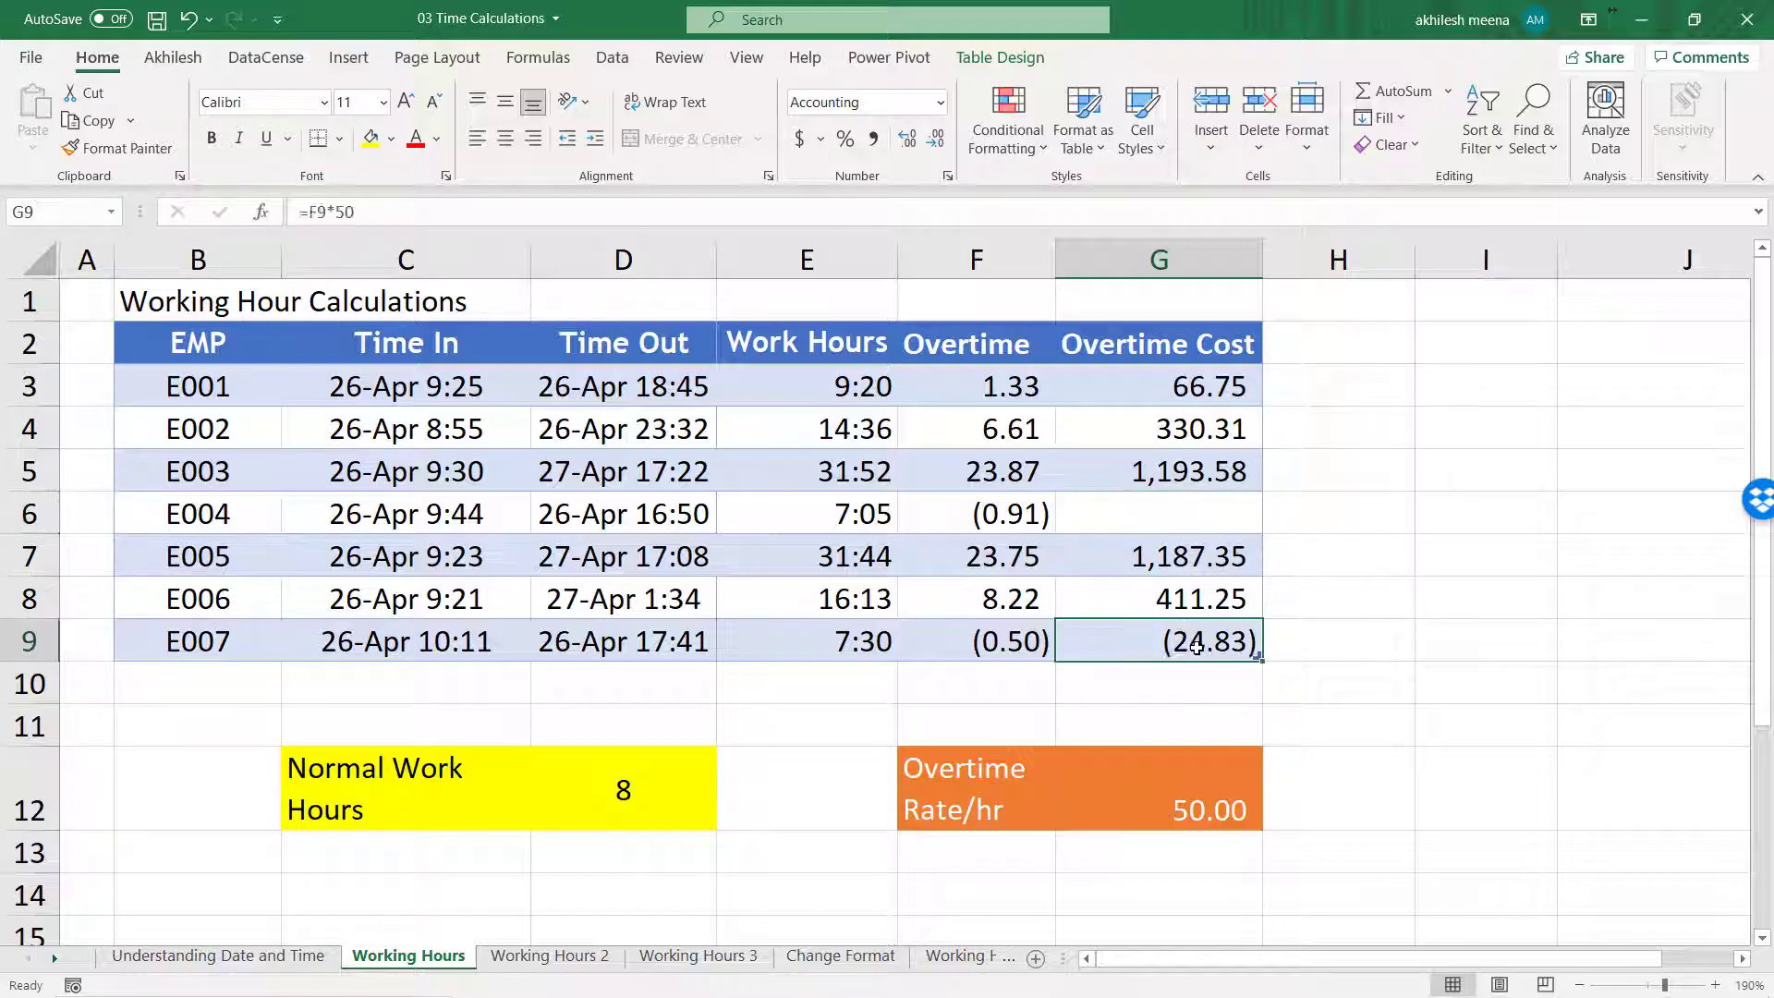
pyautogui.press('Delete')
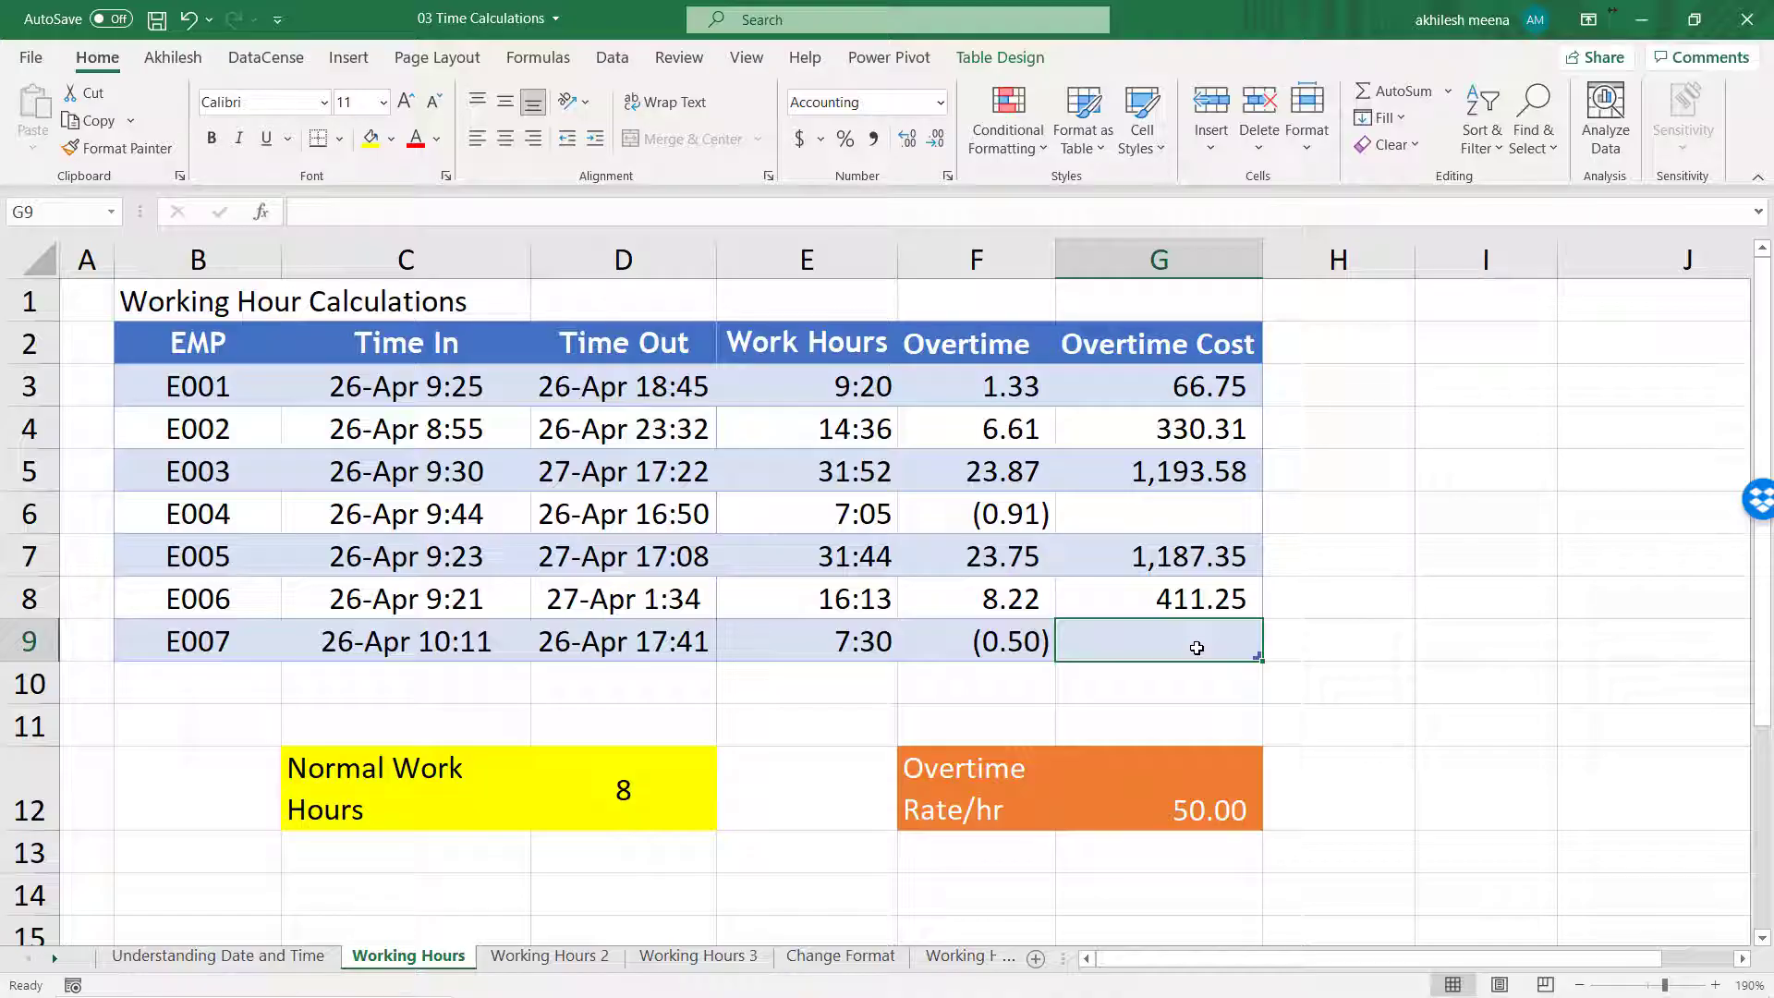
# Save the workbook and switch to the Working Hours 2 sheet
pyautogui.hotkey('ctrl', 's')
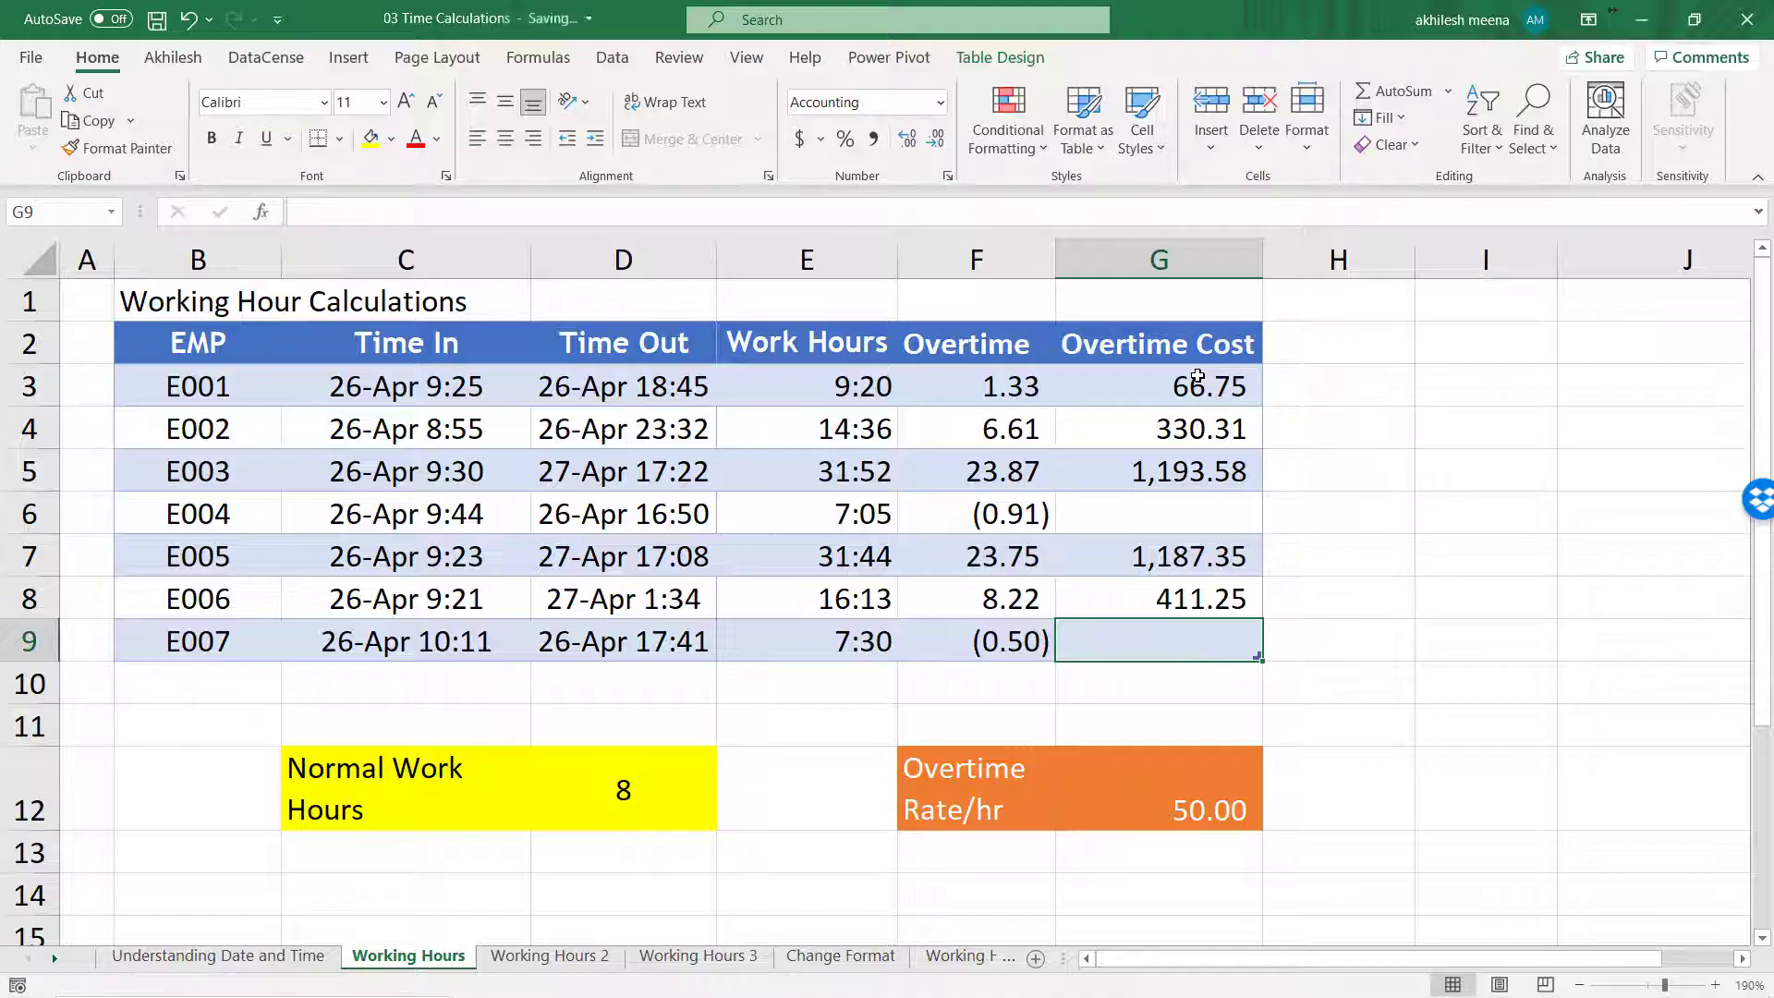
pyautogui.moveTo(776, 394); pyautogui.dragTo(790, 638)
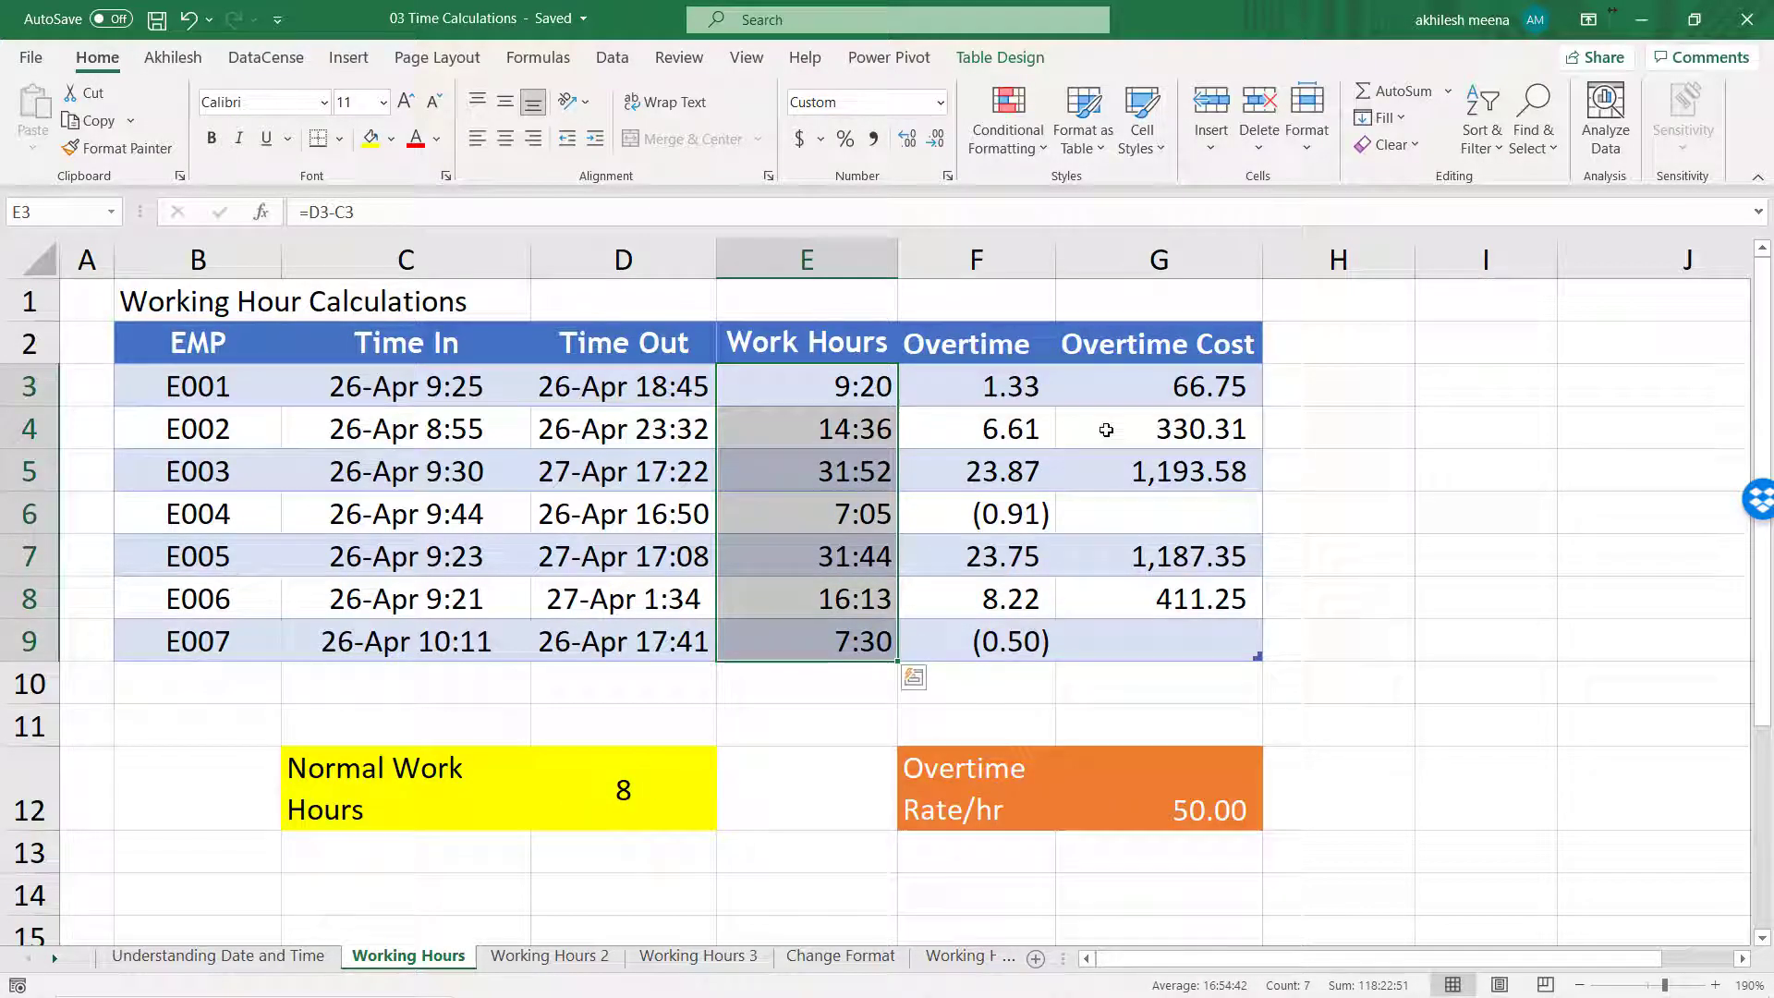
pyautogui.moveTo(1012, 379); pyautogui.dragTo(993, 635)
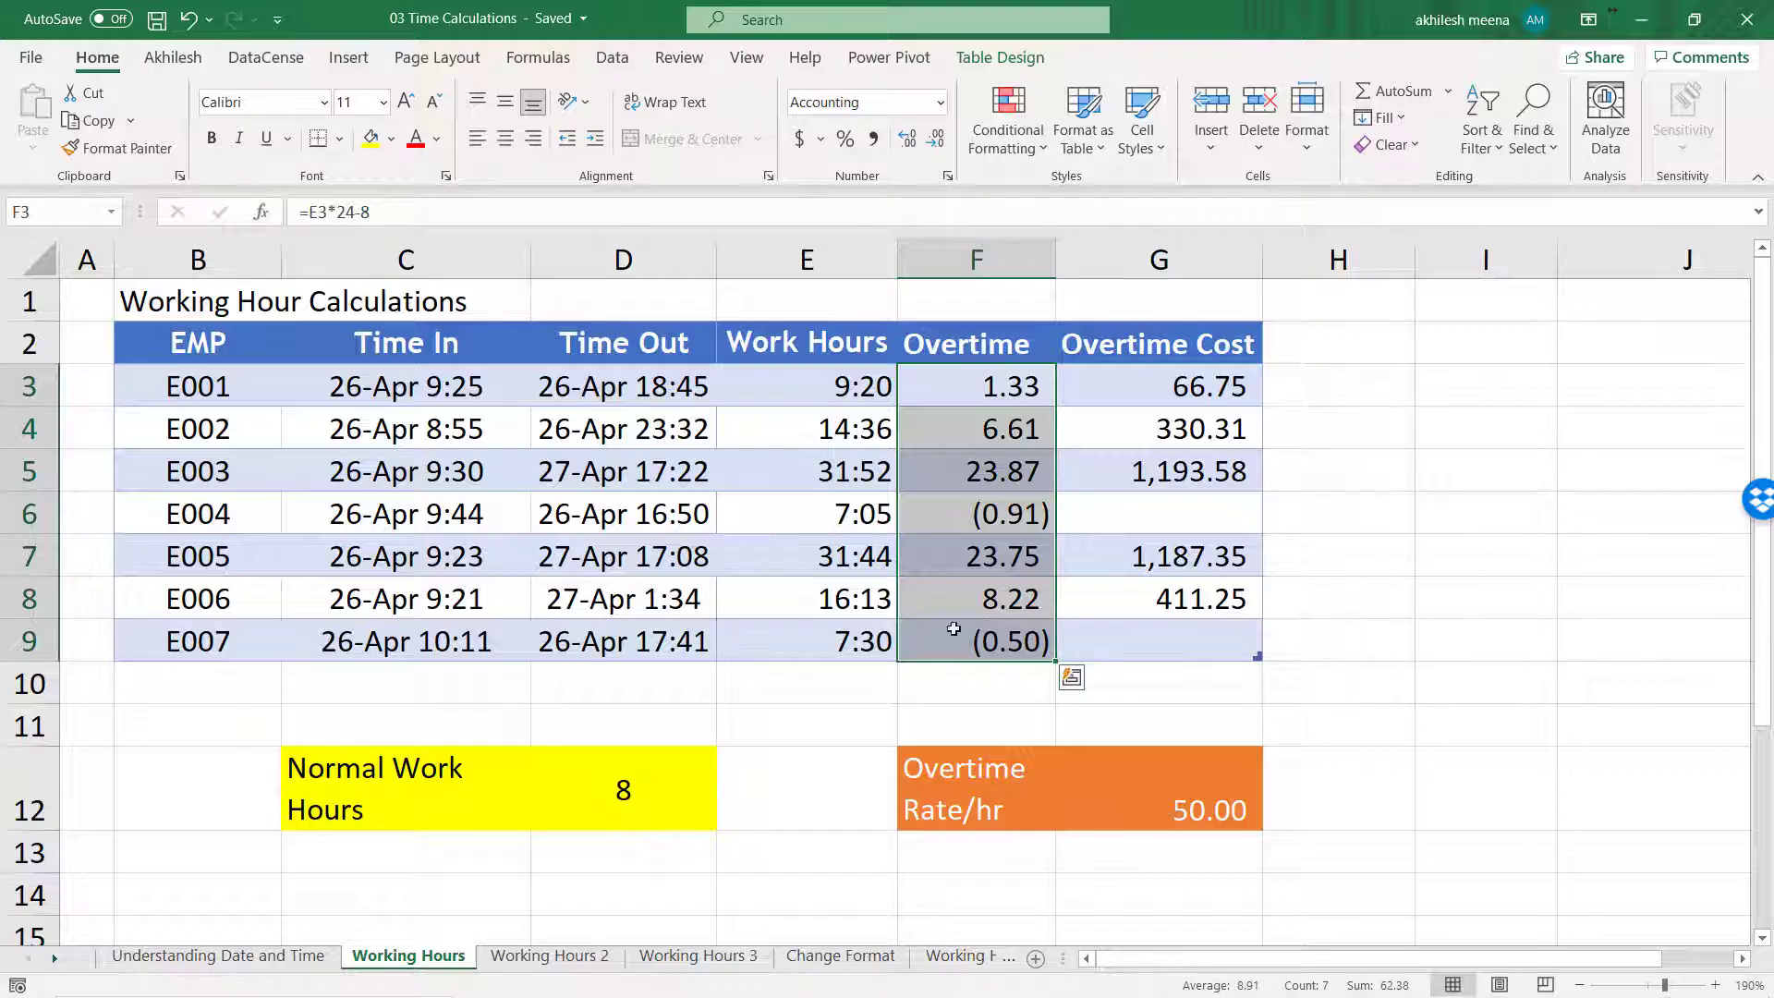
pyautogui.click(550, 957)
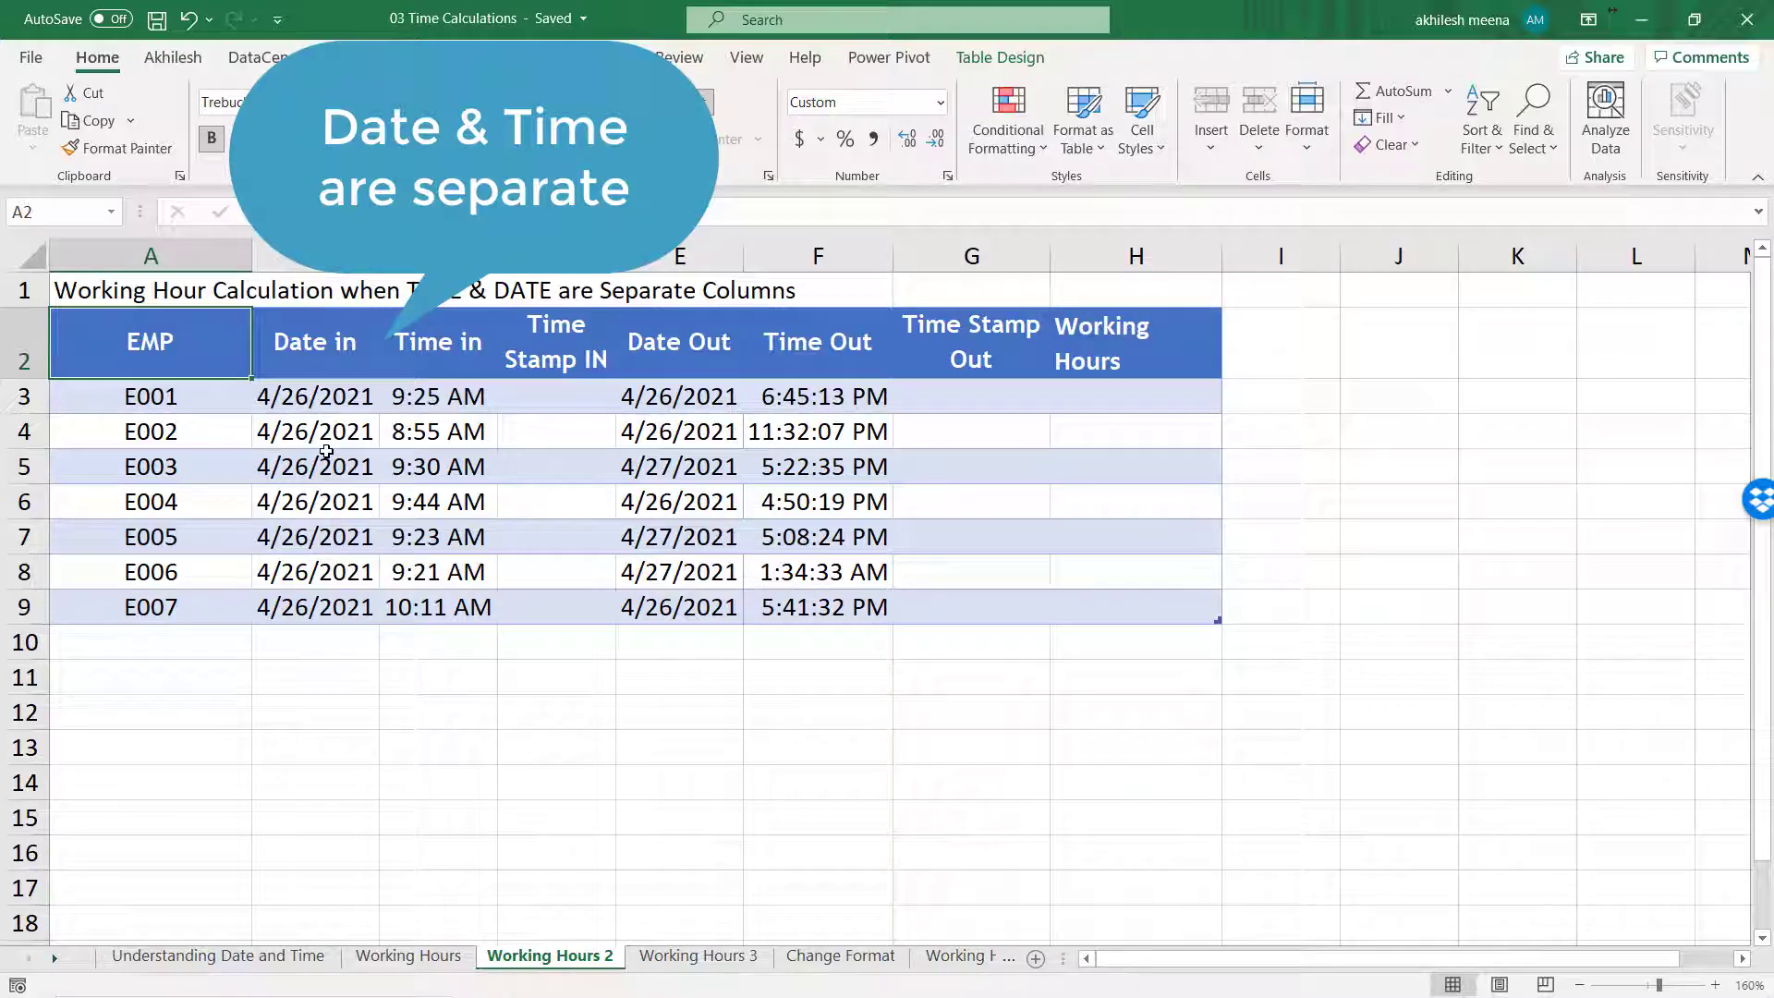
pyautogui.moveTo(407, 400); pyautogui.dragTo(395, 607)
pyautogui.moveTo(664, 399); pyautogui.dragTo(662, 590)
pyautogui.moveTo(843, 396); pyautogui.dragTo(826, 628)
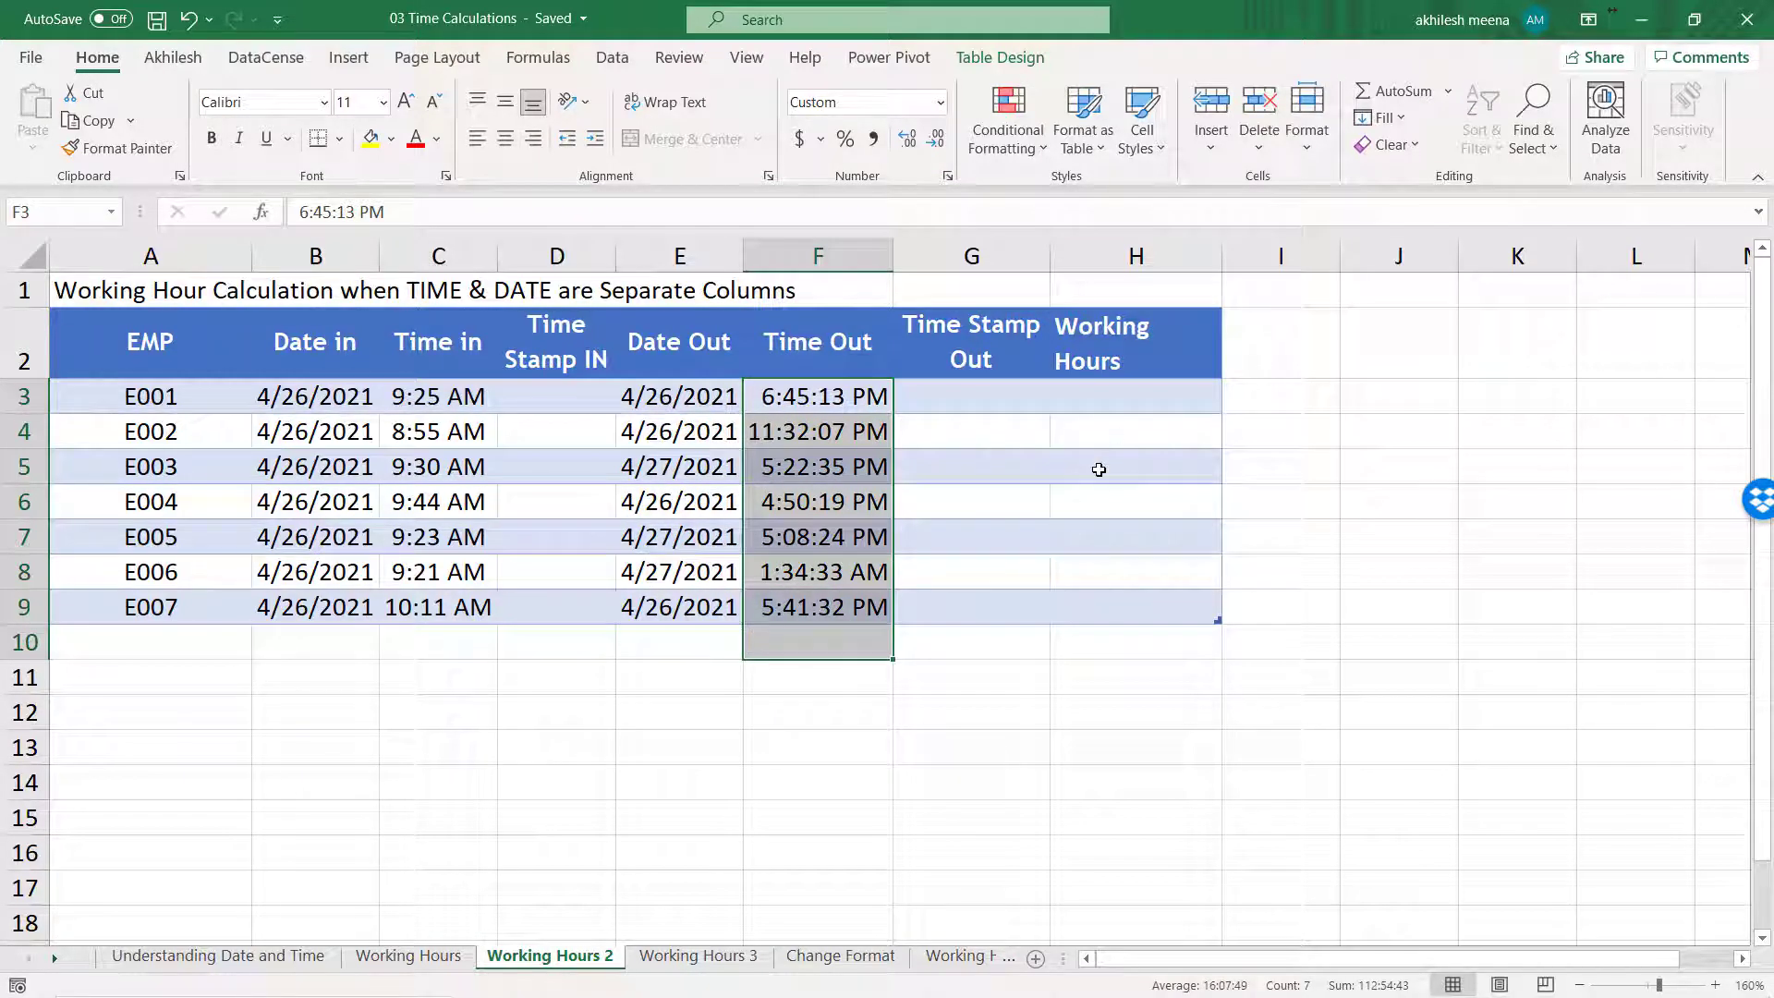
pyautogui.click(1114, 400)
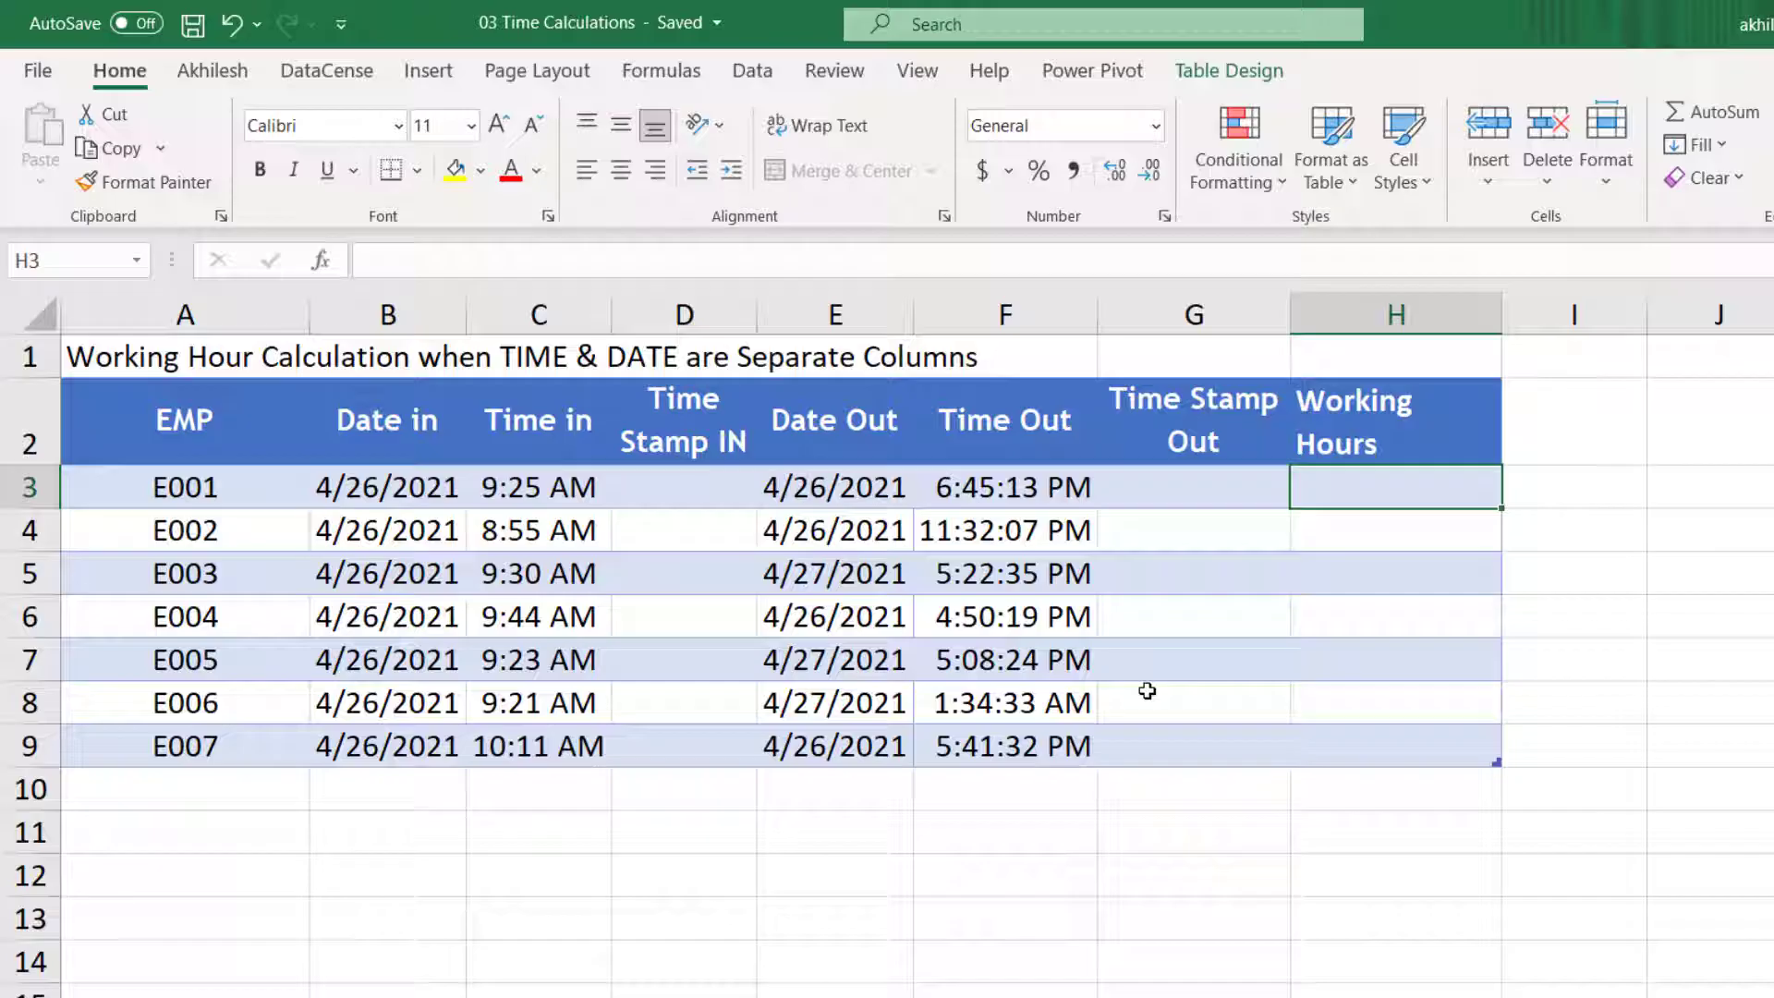
pyautogui.click(652, 496)
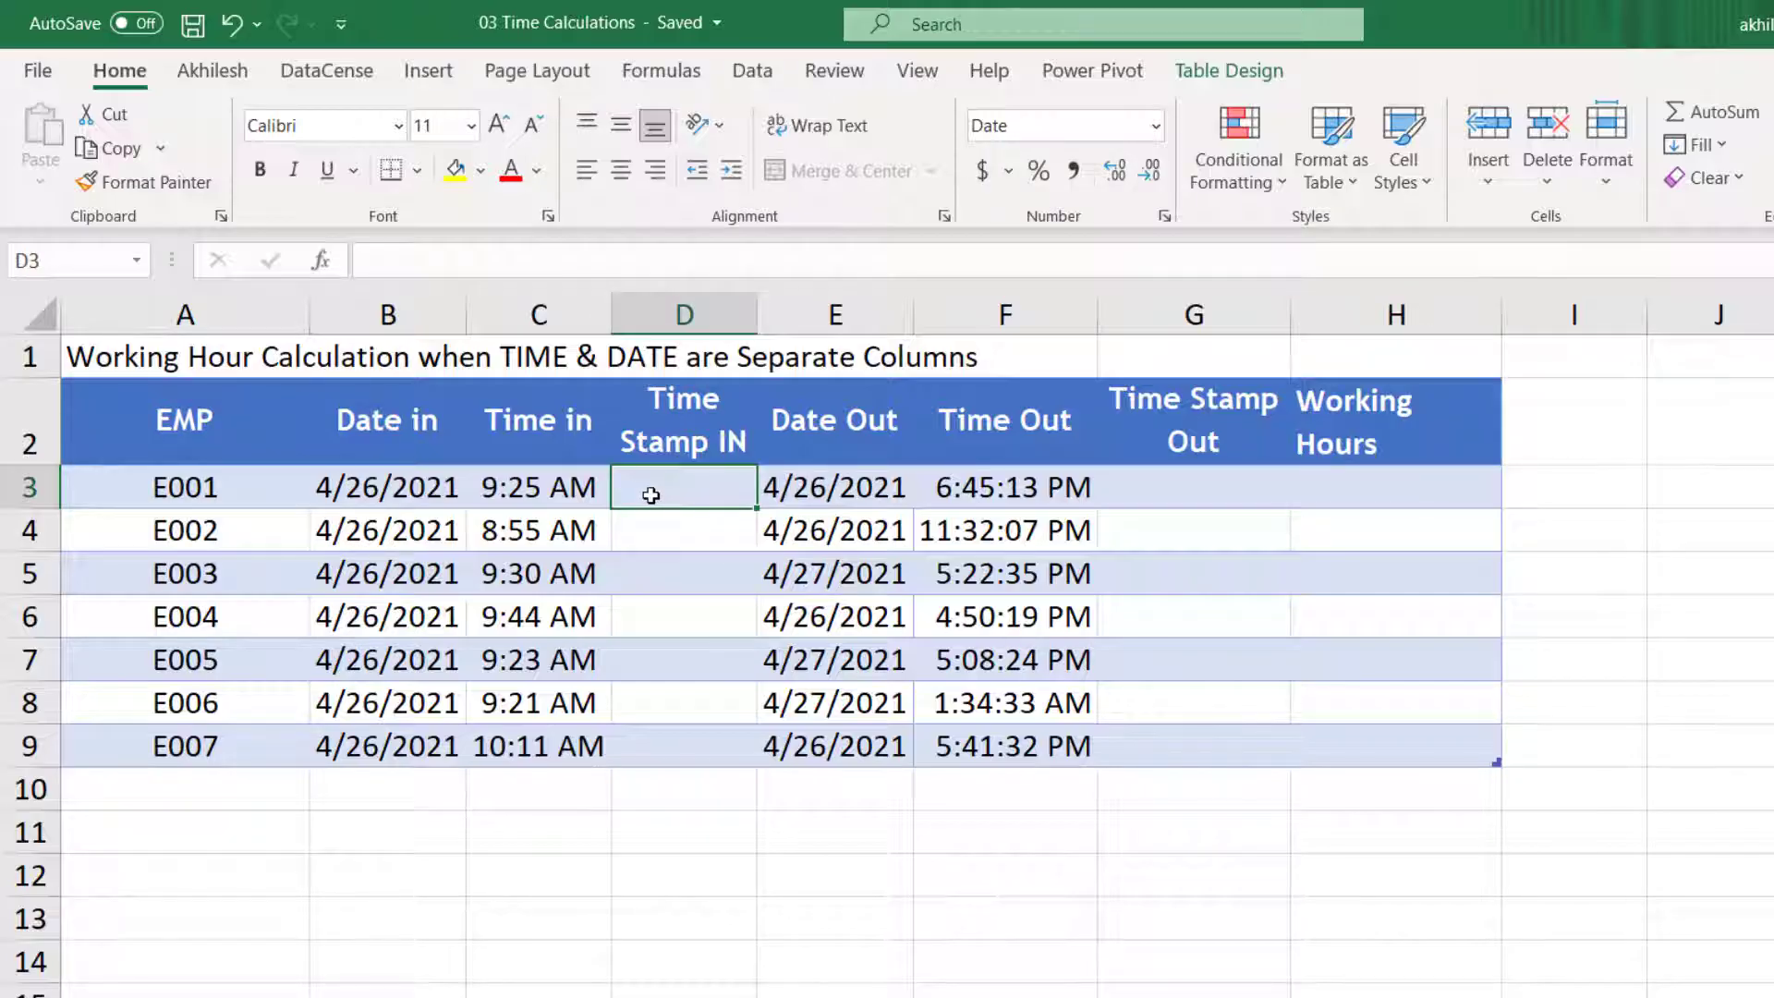
# Enter =B3+C3 for Time Stamp IN to combine Date in and Time in, widening column D
pyautogui.write('=')
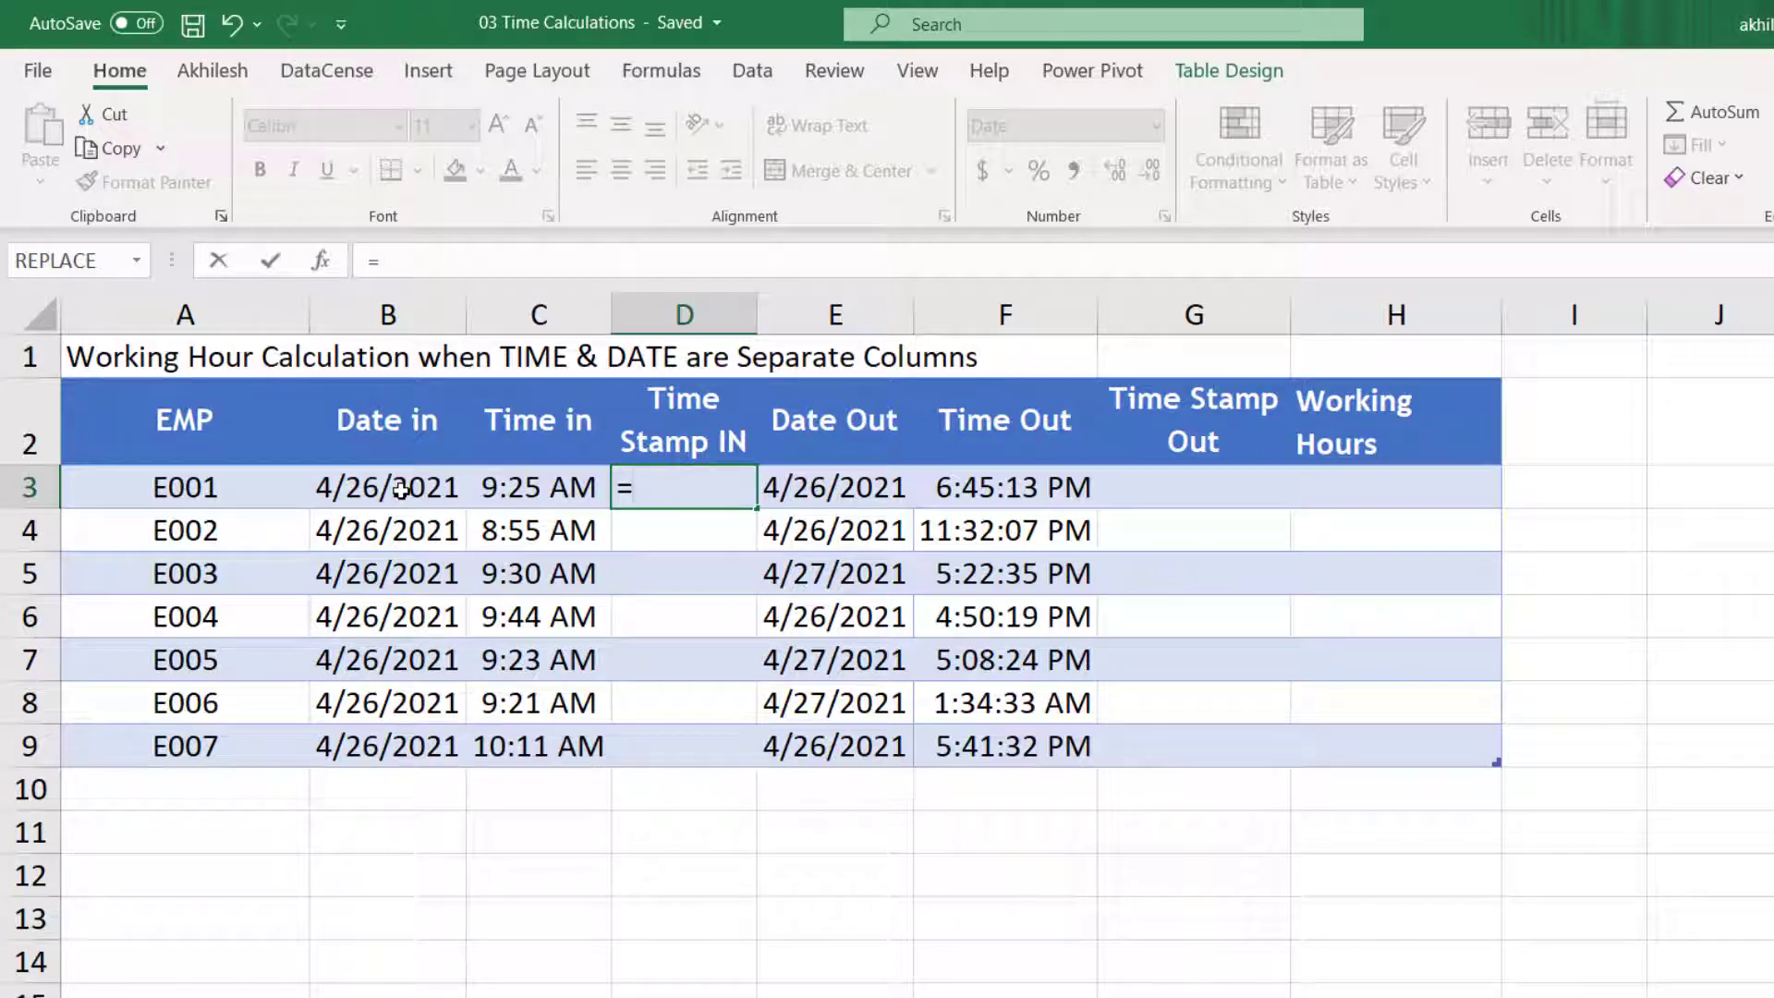
pyautogui.click(400, 490)
pyautogui.write('+')
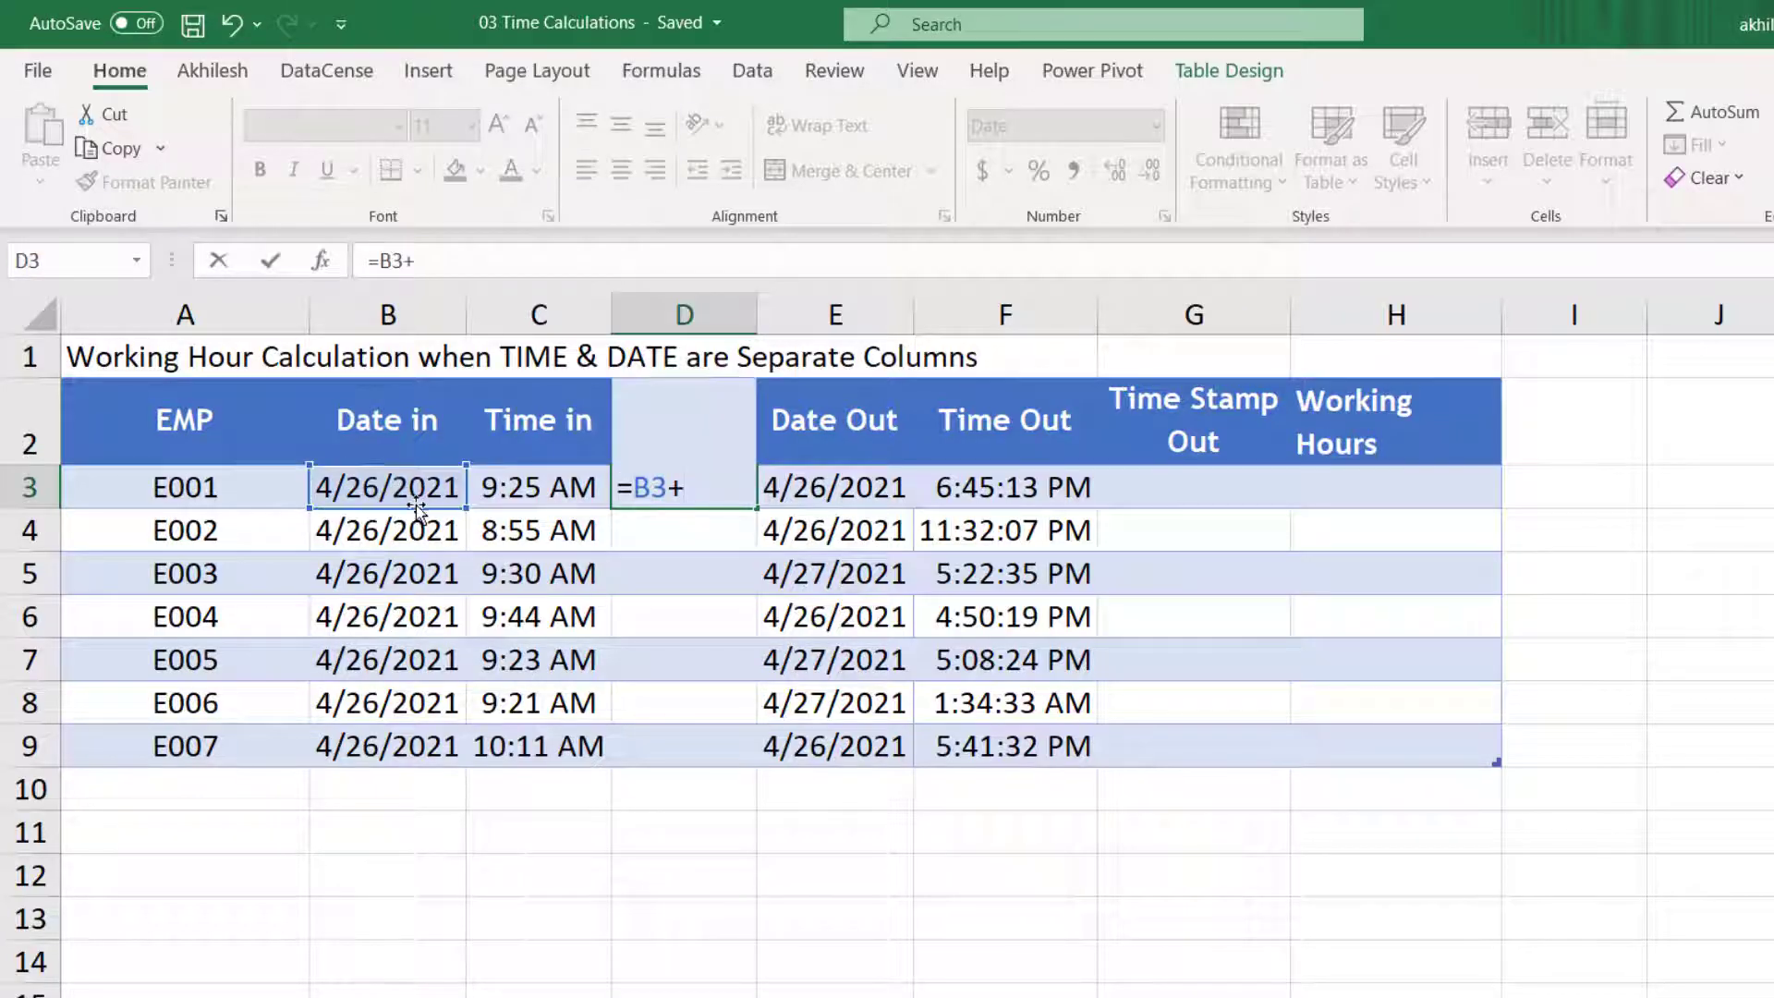
pyautogui.click(519, 484)
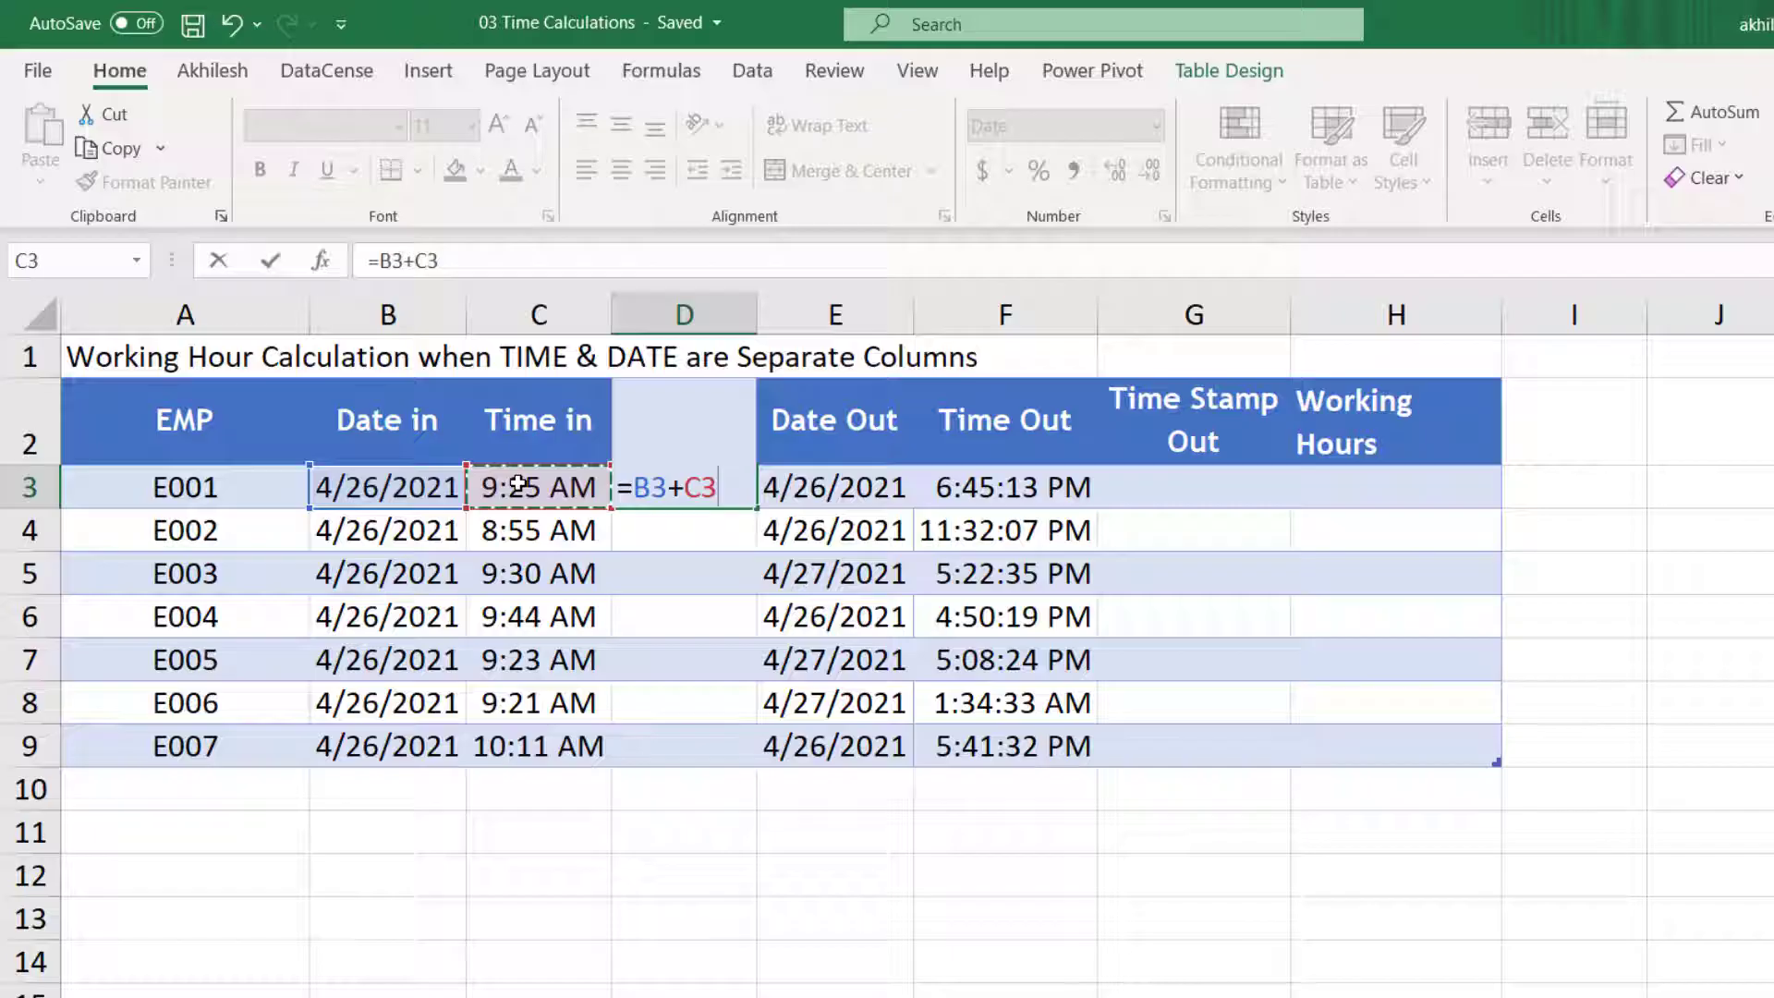
pyautogui.press('Return')
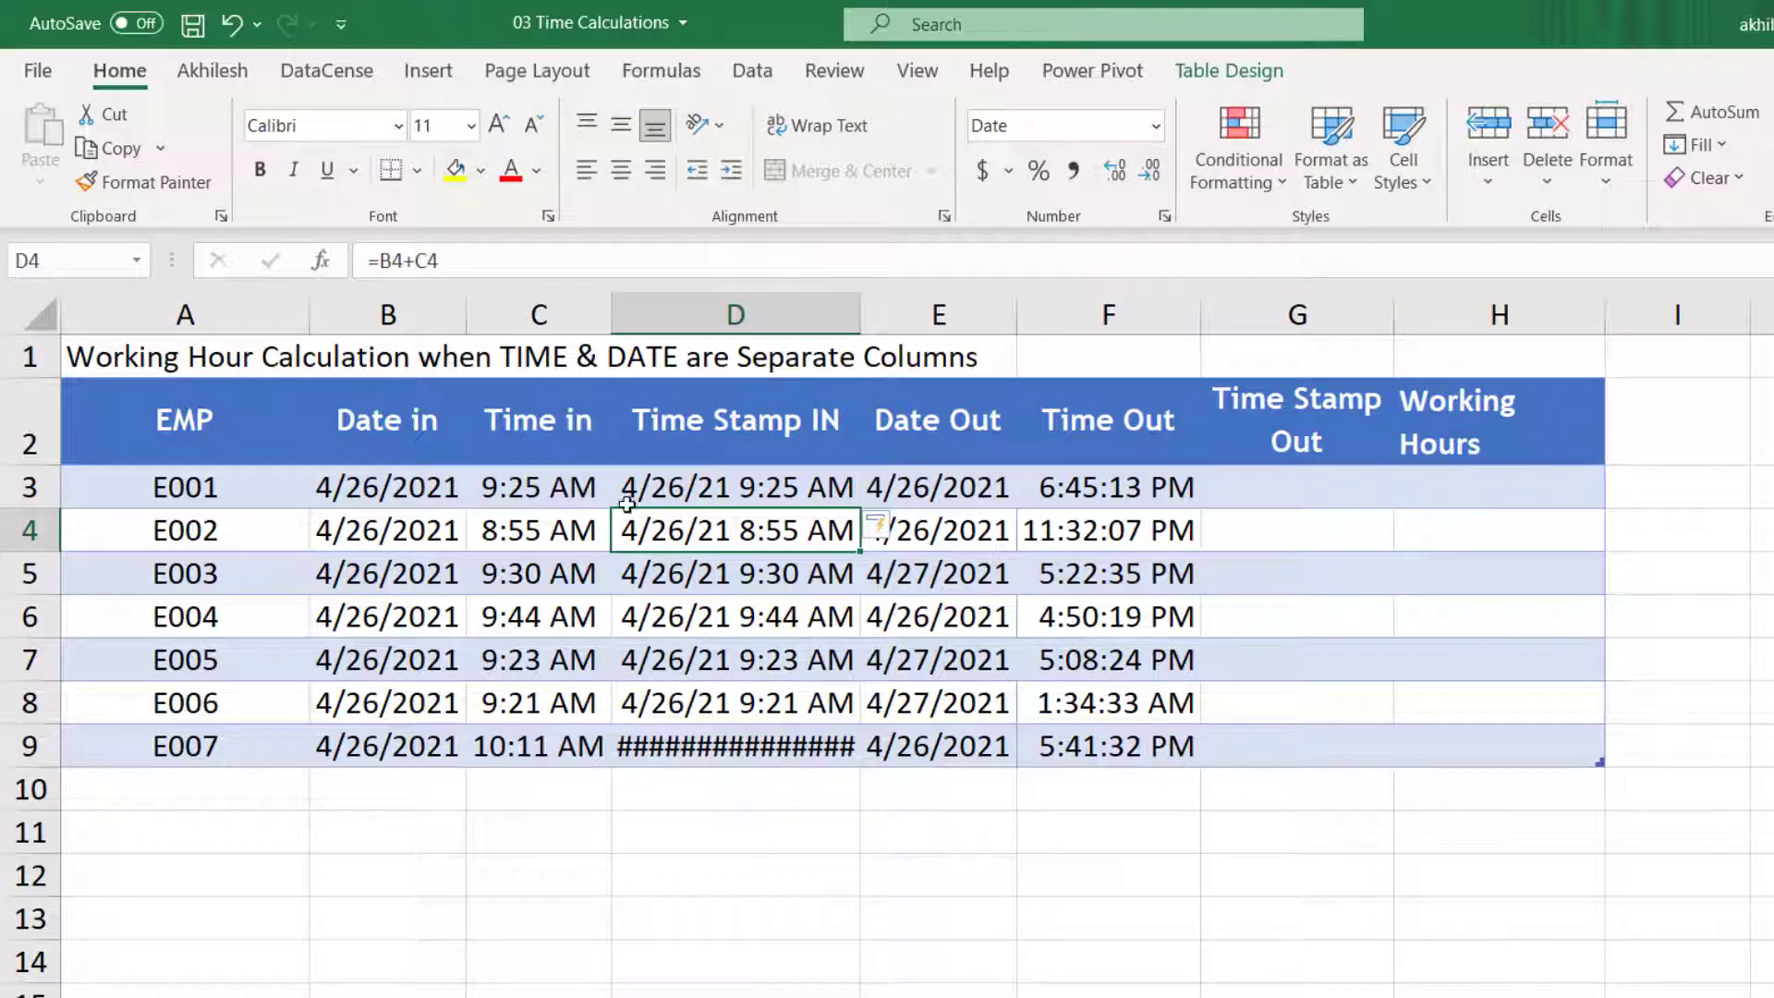
pyautogui.moveTo(861, 304); pyautogui.dragTo(886, 304)
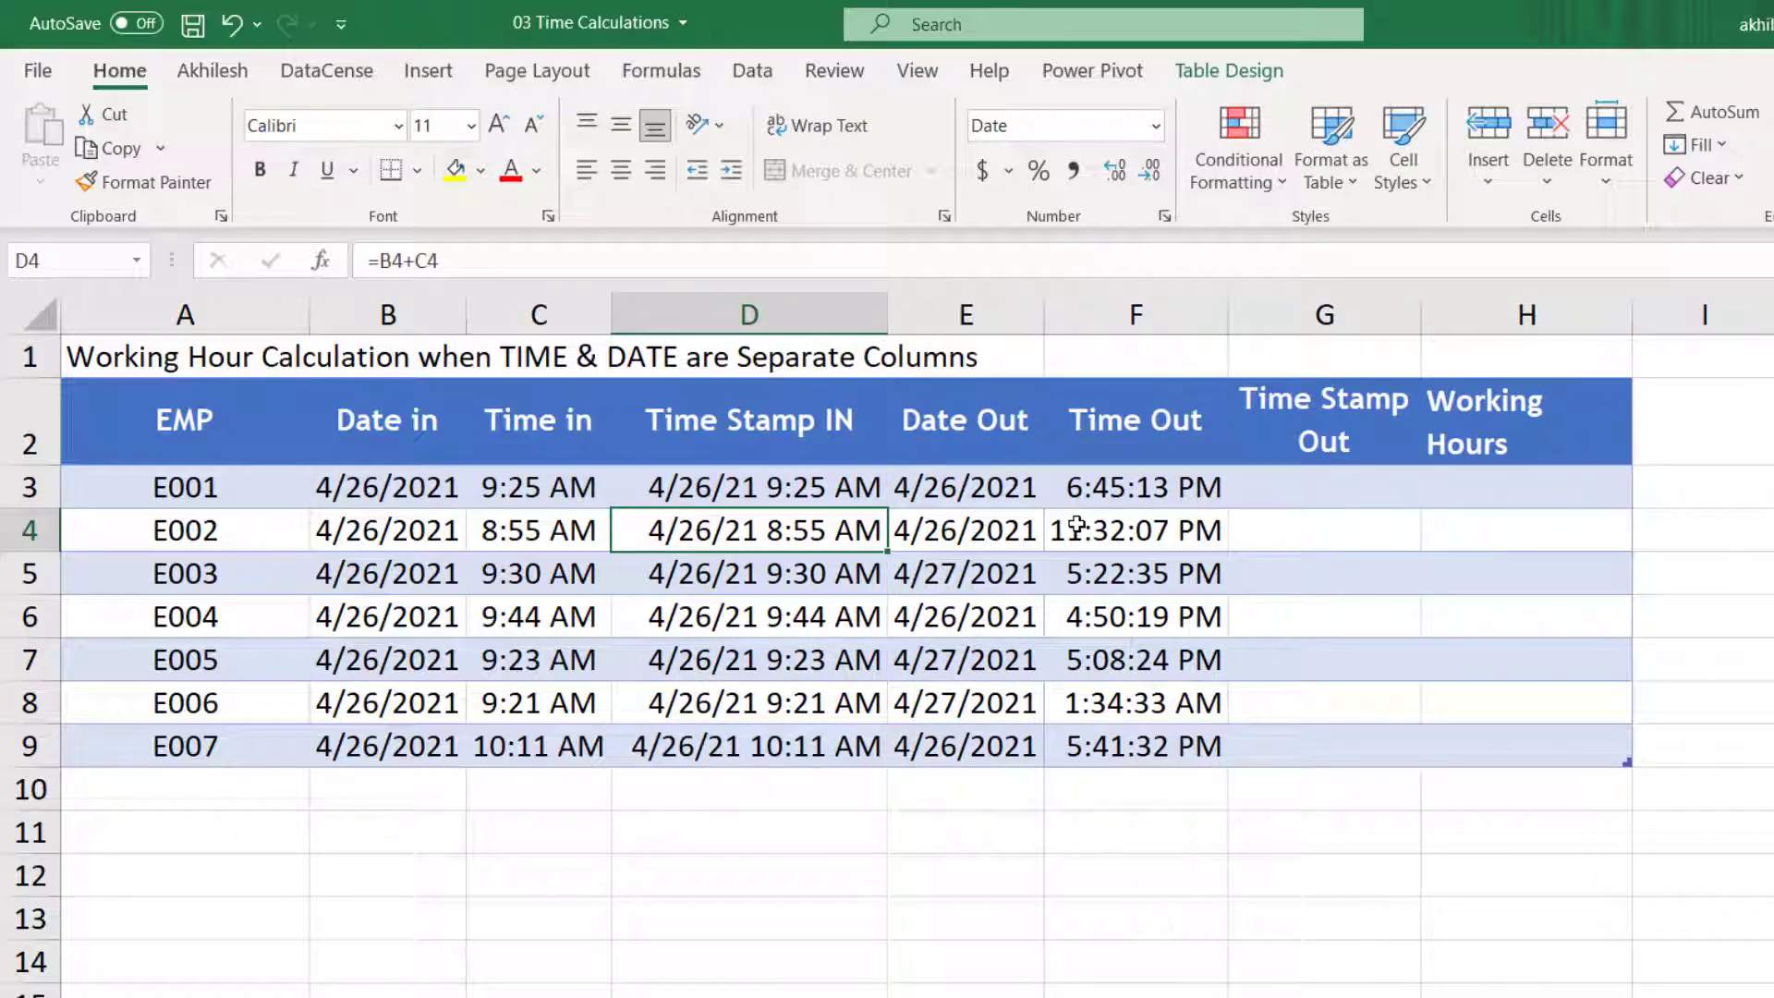
# Enter =E3+F3 in G3 for Time Stamp Out, then autofit column G
pyautogui.click(1306, 496)
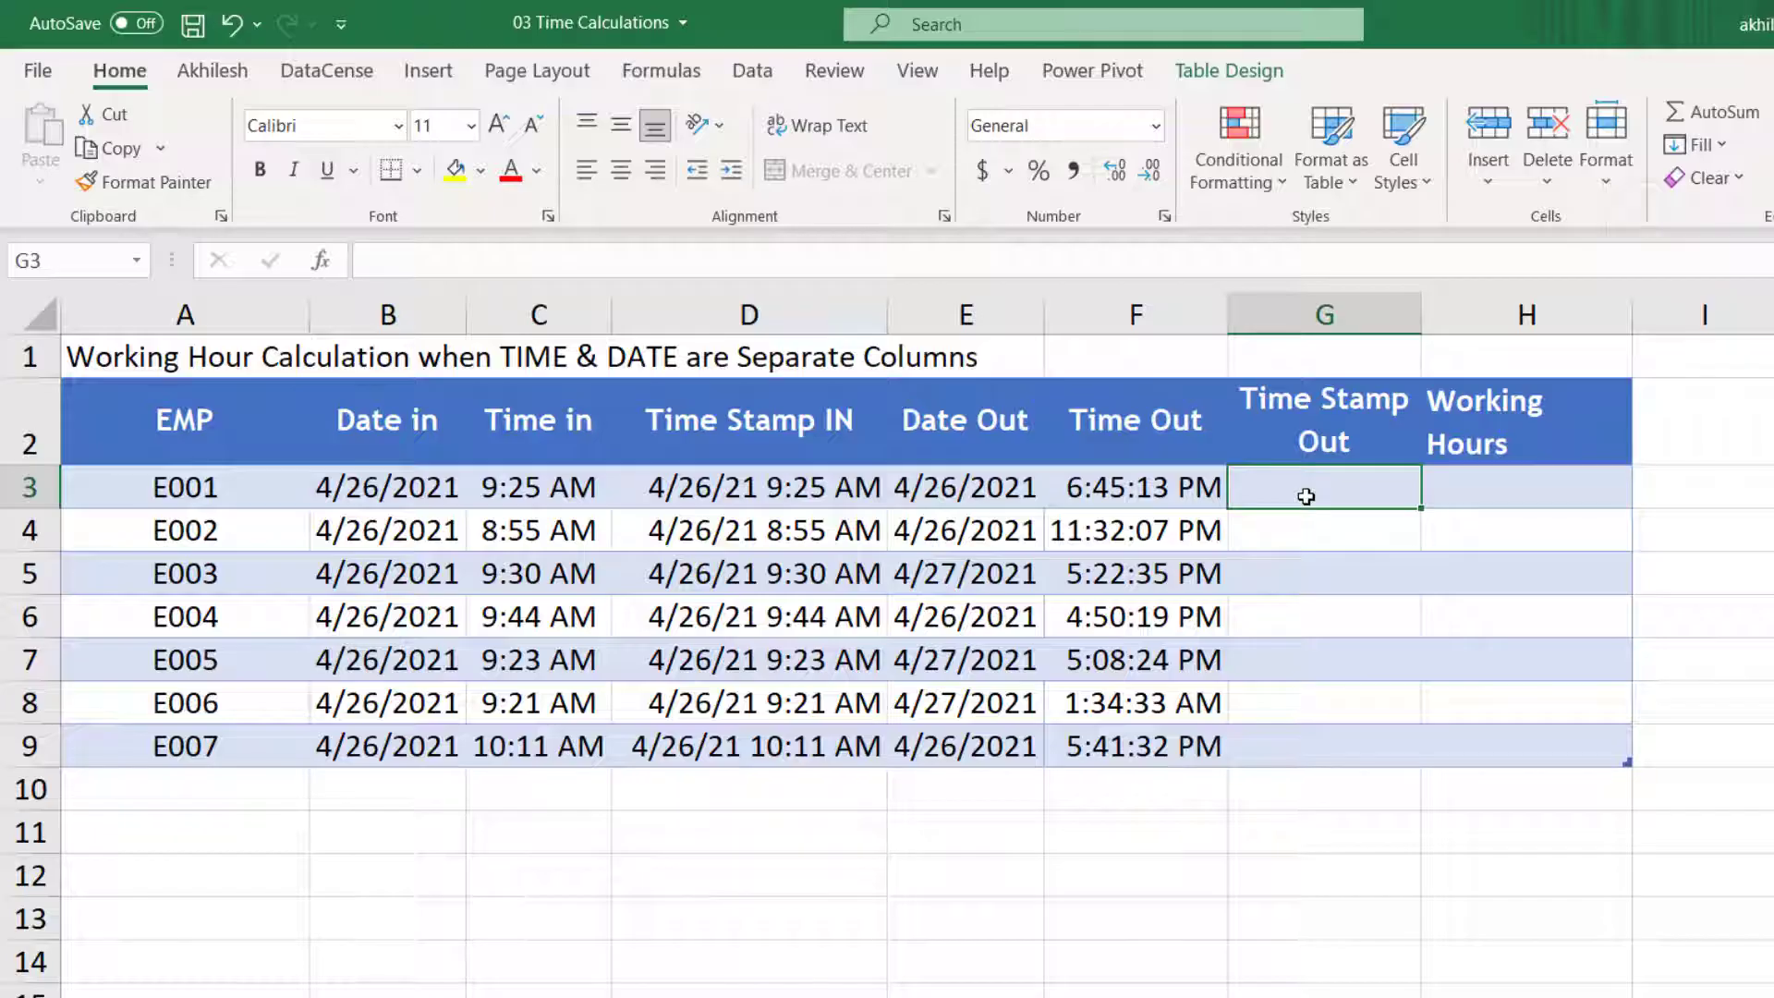
pyautogui.write('=')
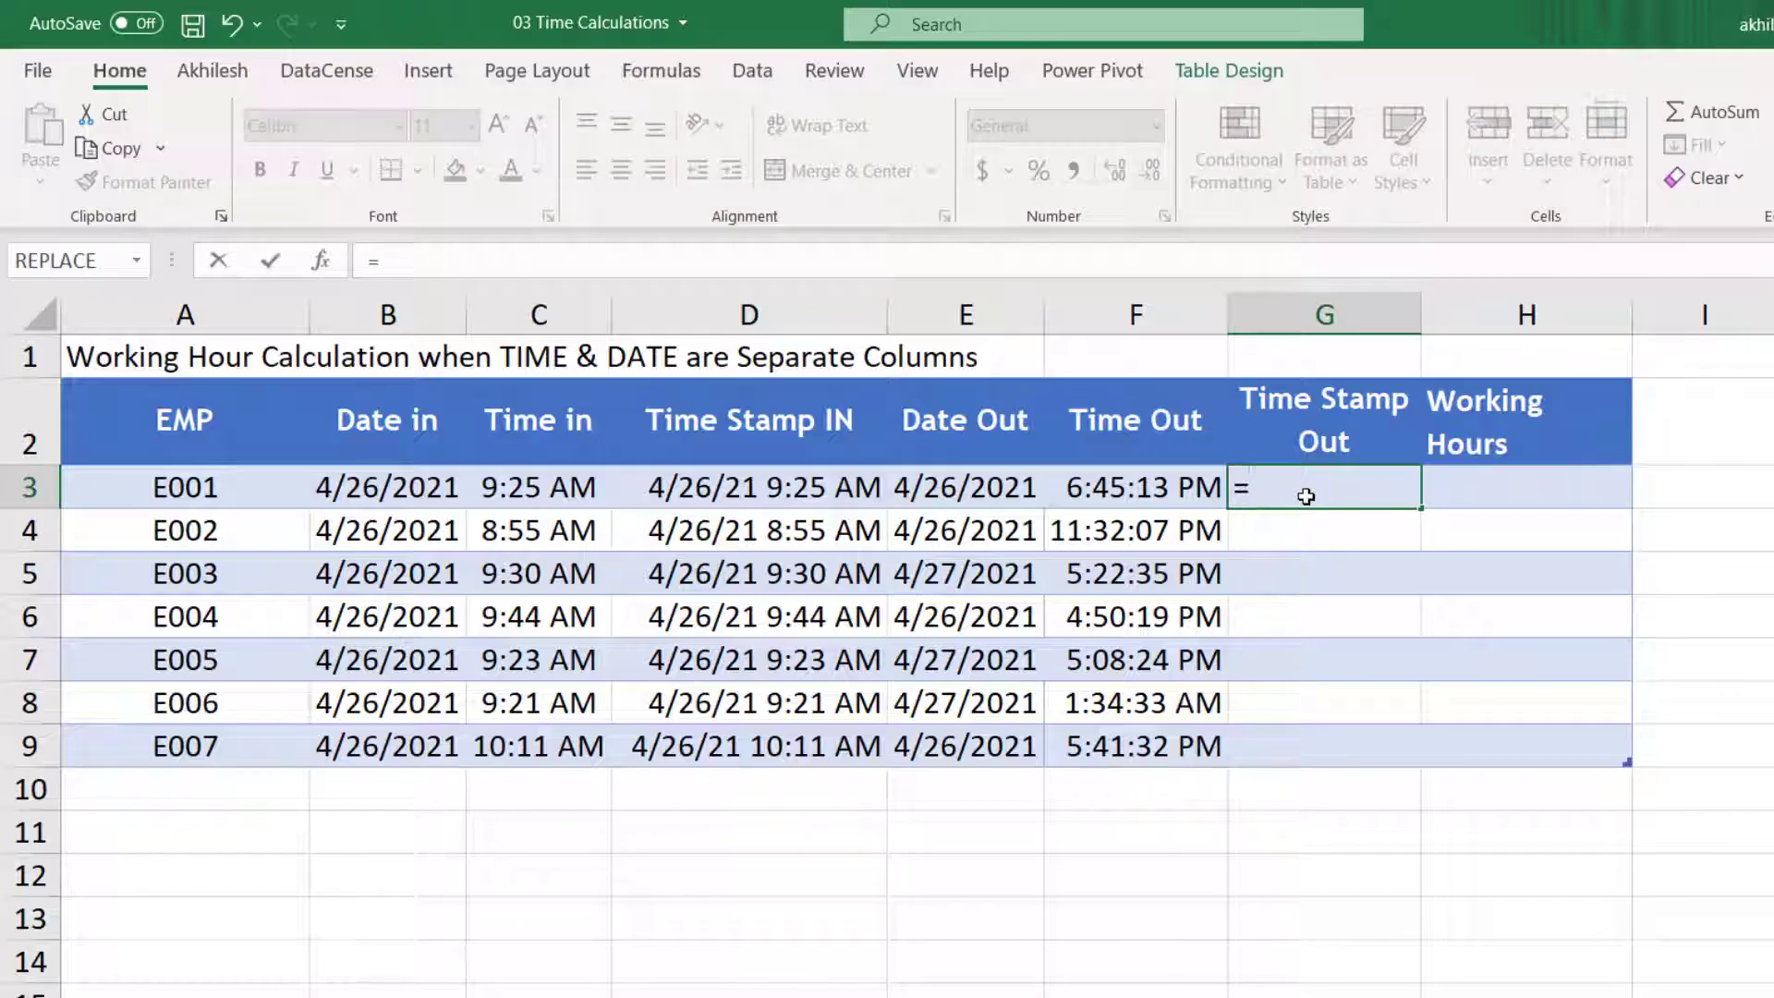
pyautogui.click(1001, 488)
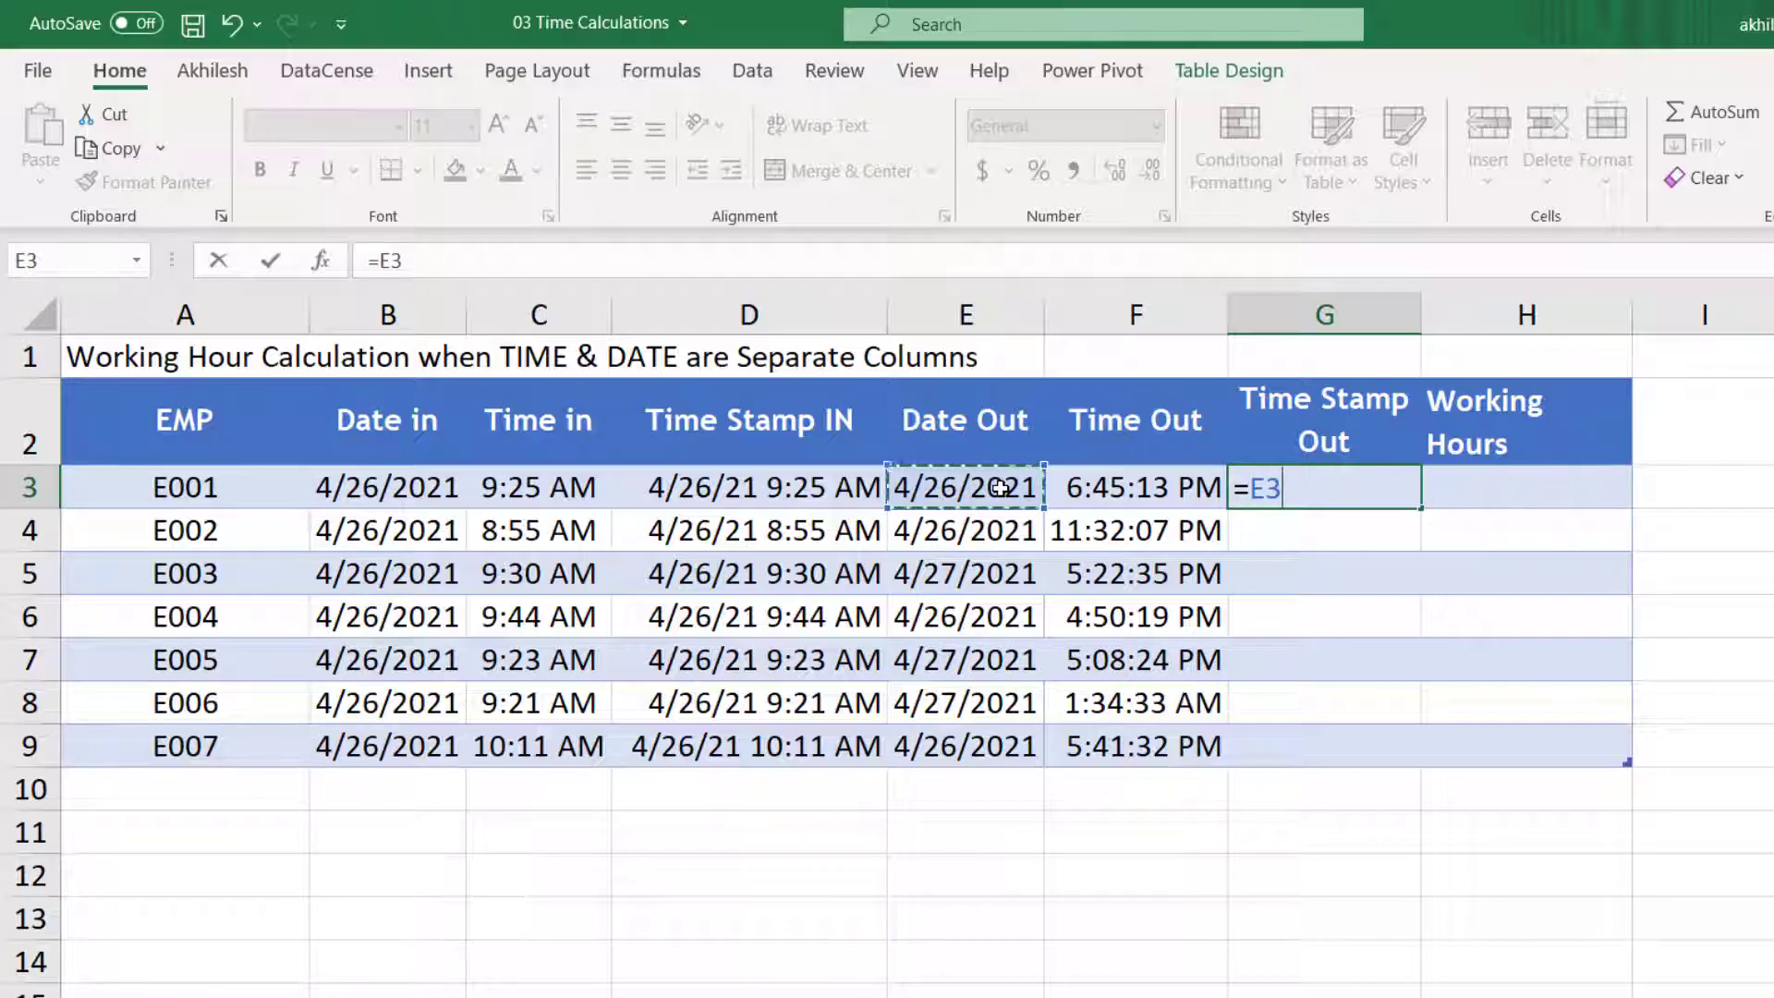
pyautogui.write('+')
pyautogui.click(1166, 487)
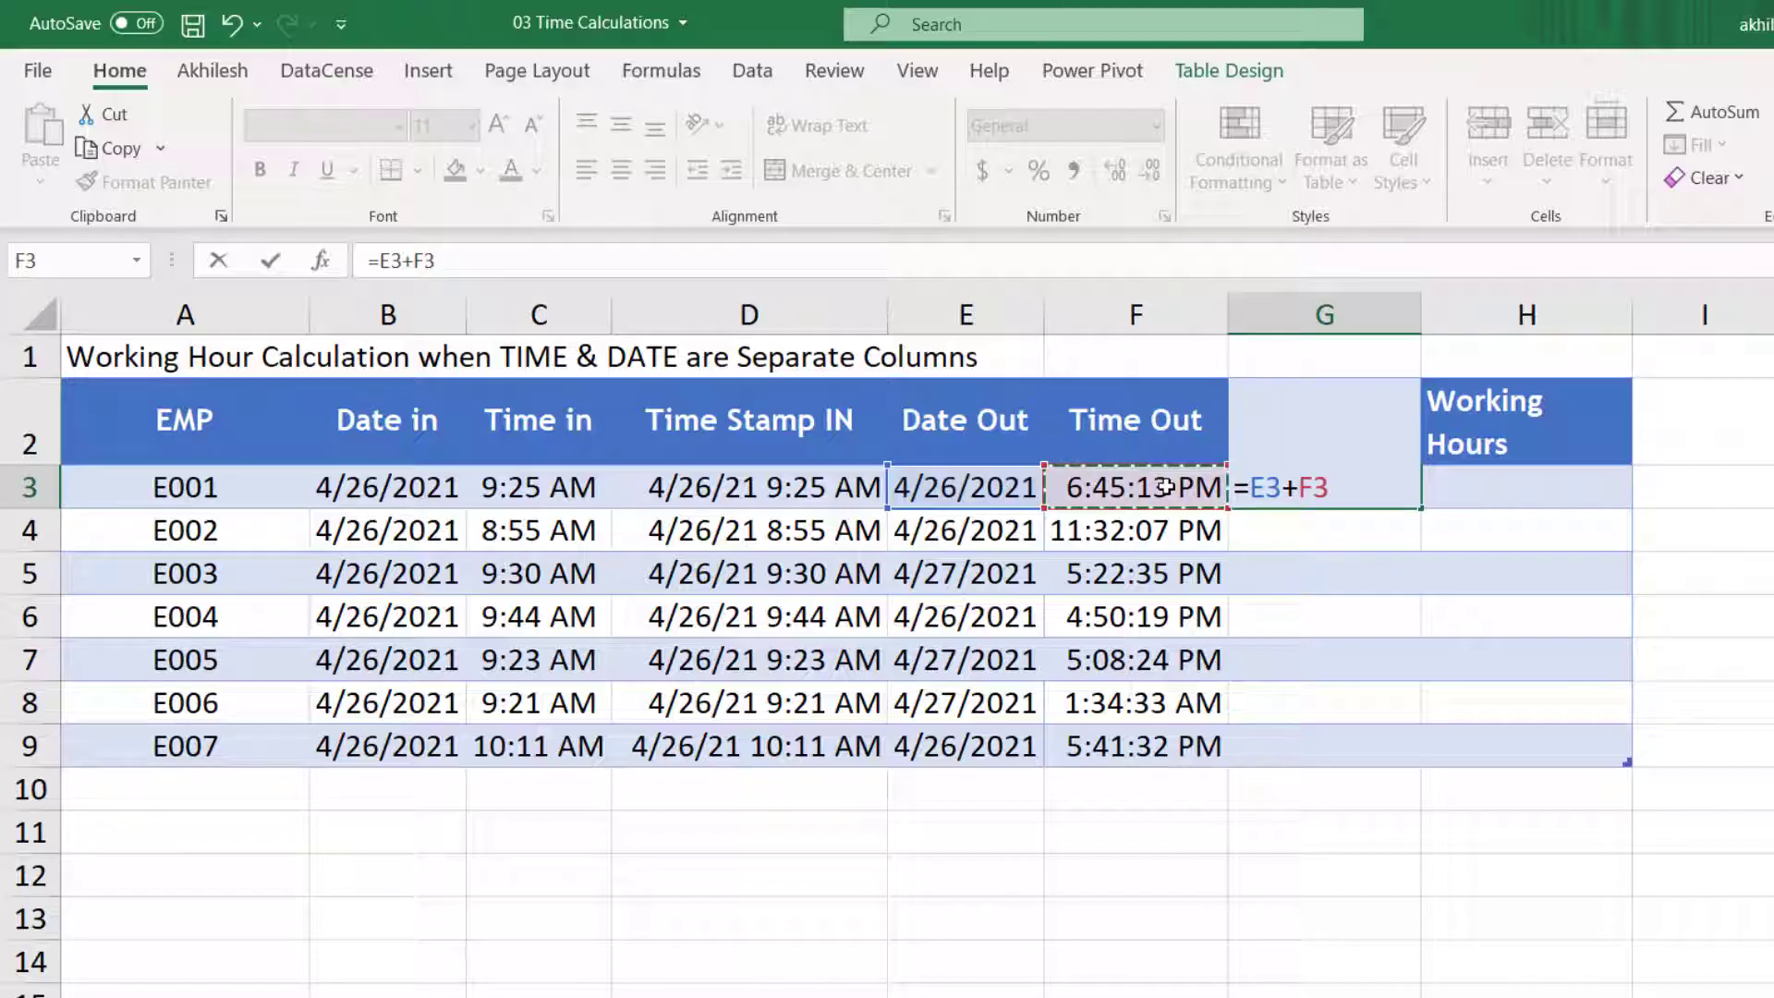
pyautogui.press('Return')
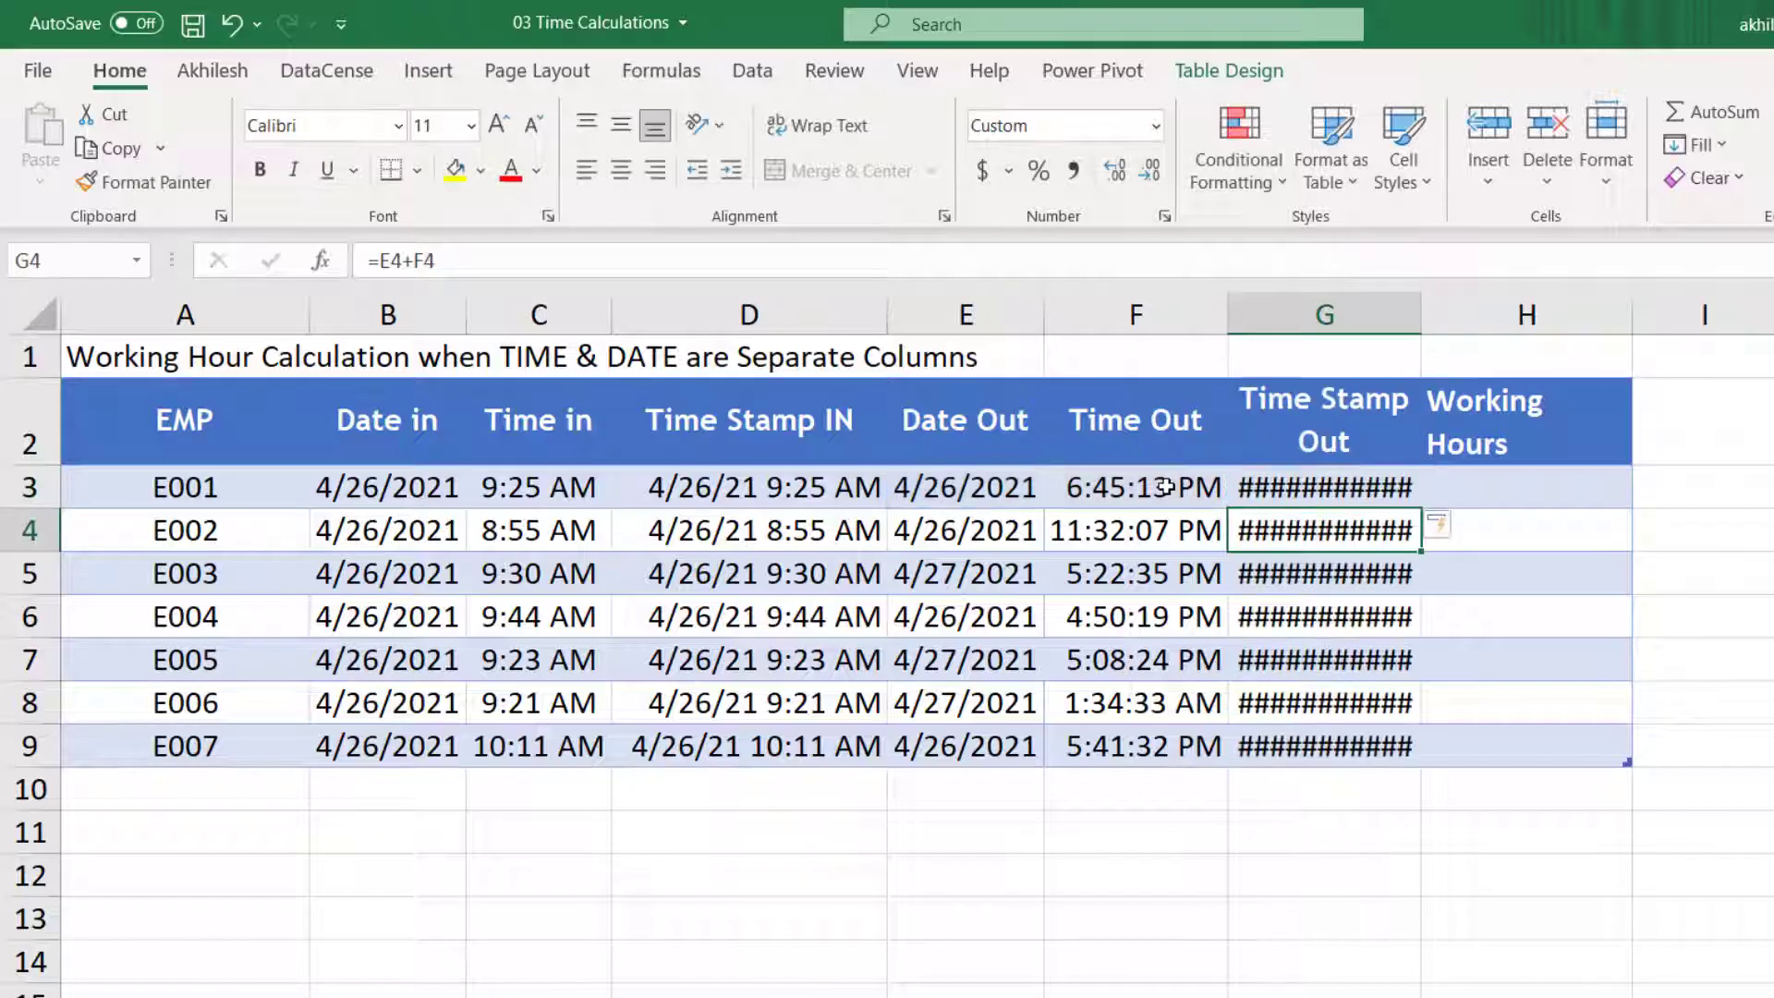
pyautogui.doubleClick(1418, 313)
# Enter =G3-D3 in H3 to fill Working Hours for every row
pyautogui.click(1574, 479)
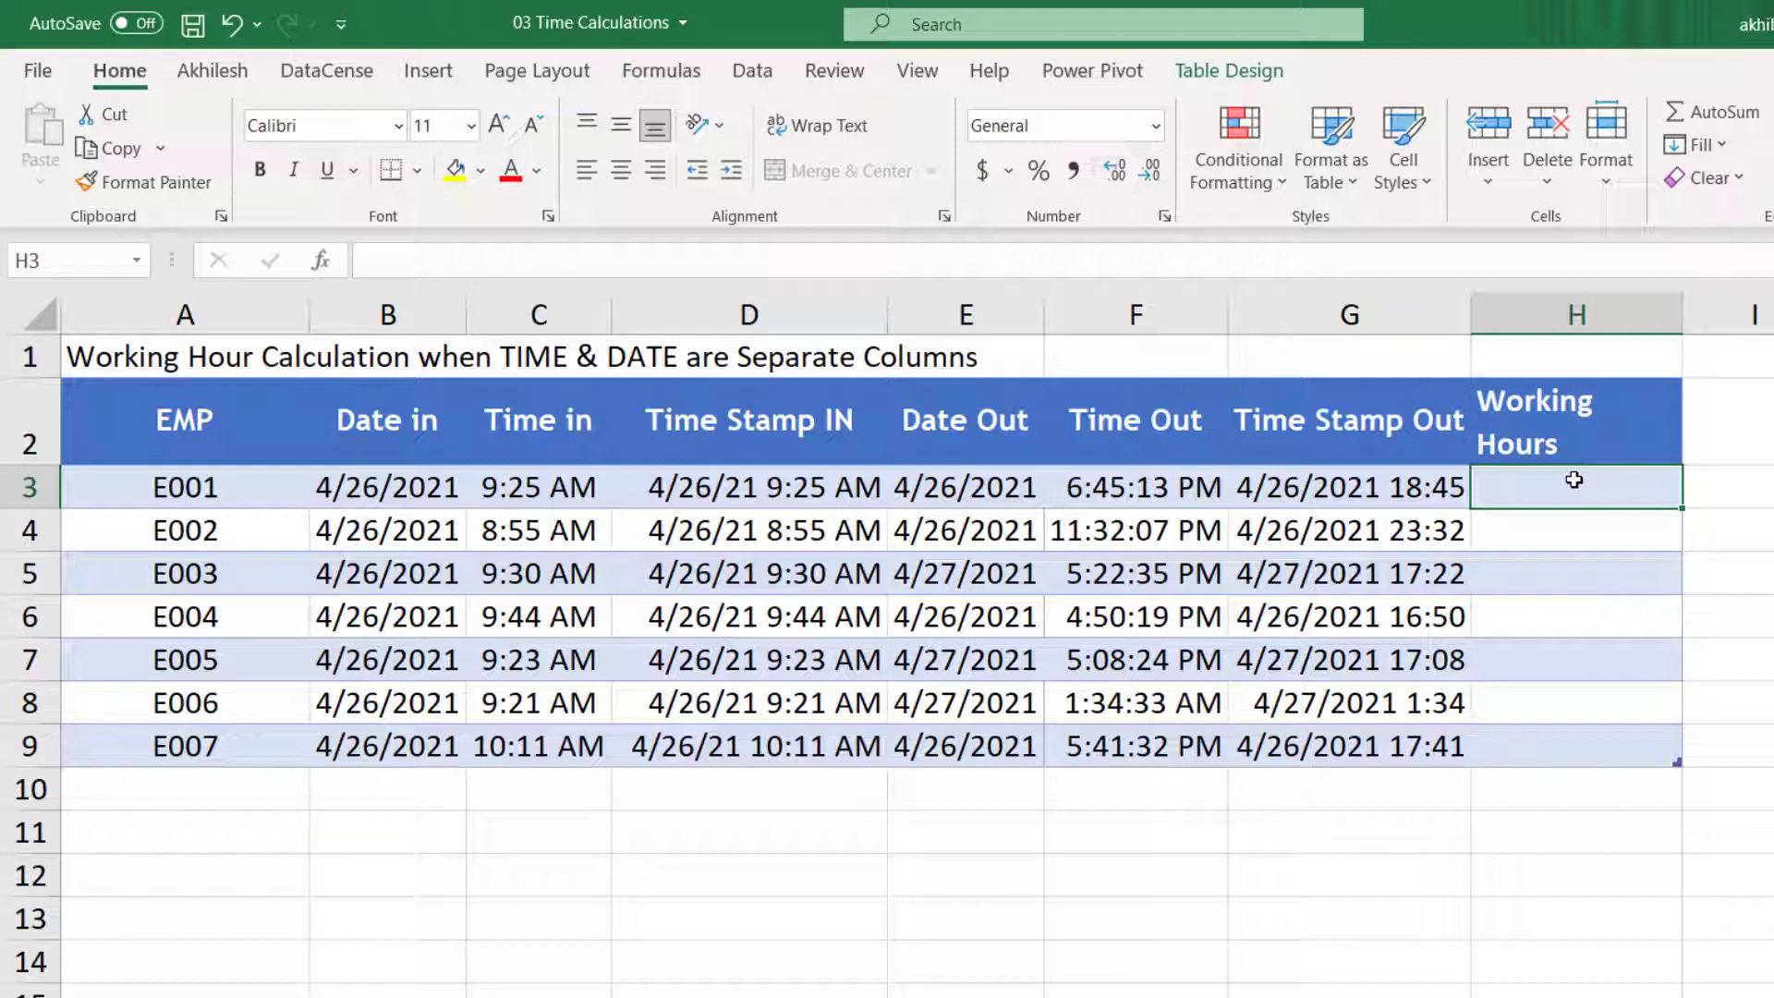
pyautogui.write('=')
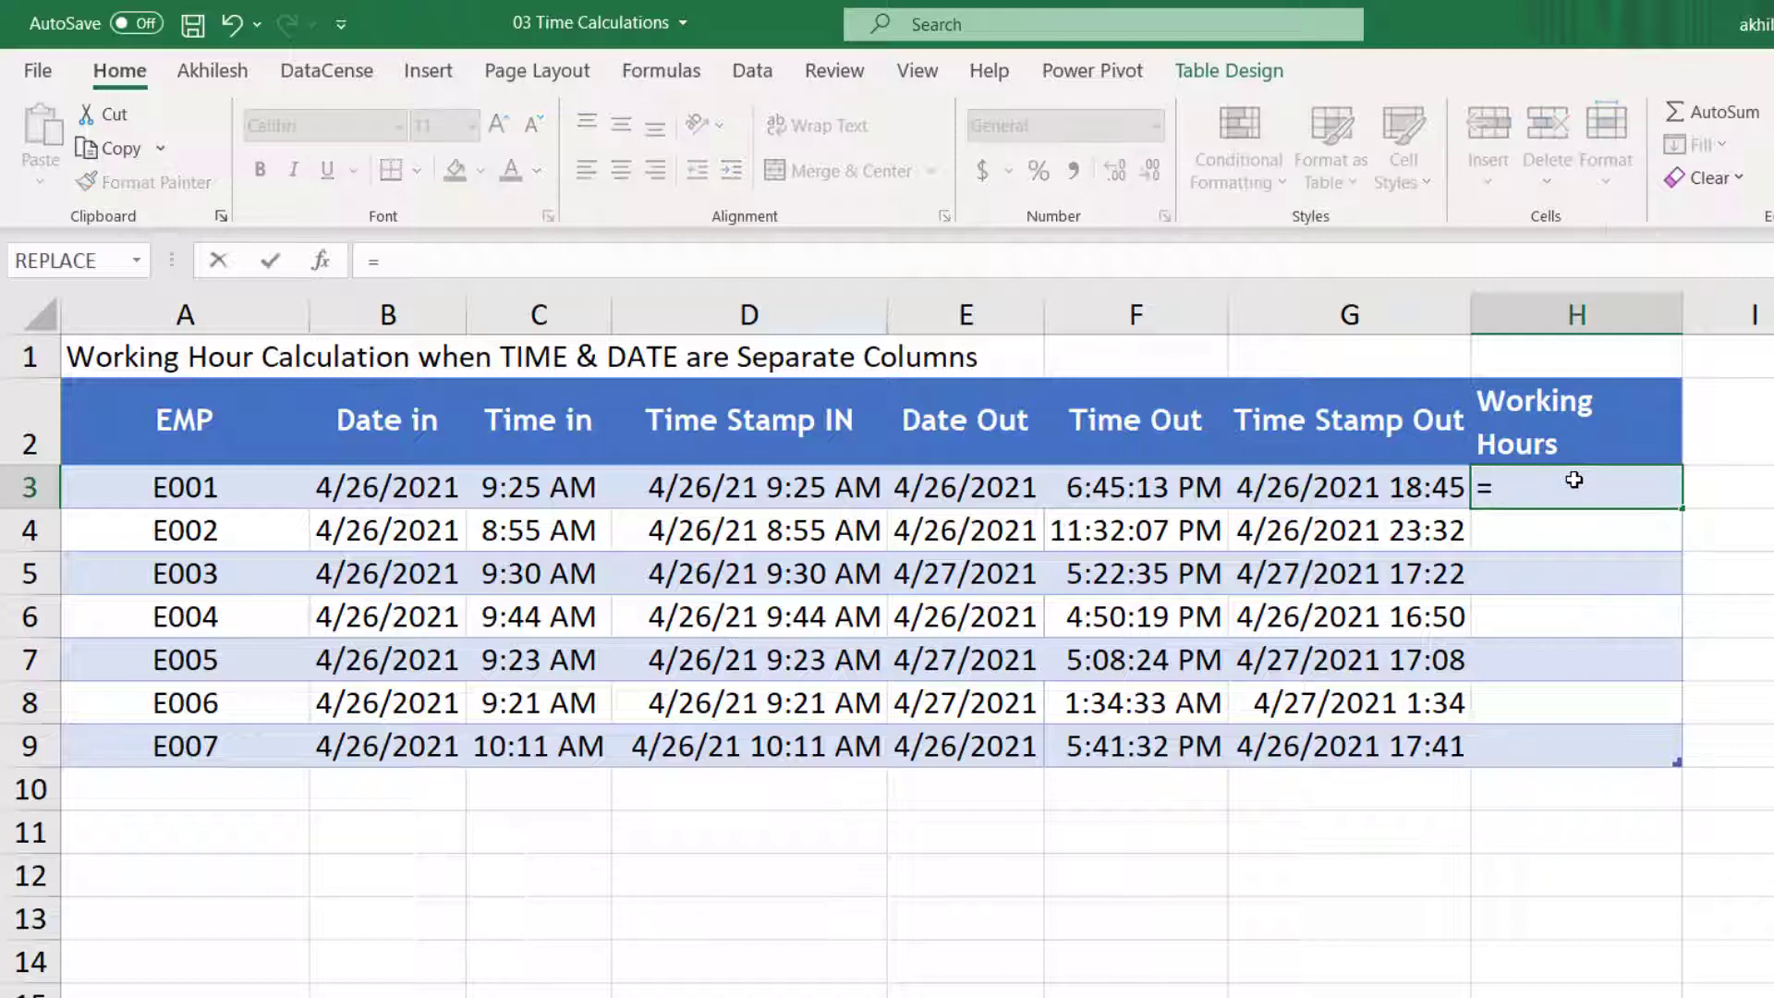
pyautogui.click(1313, 488)
pyautogui.write('-')
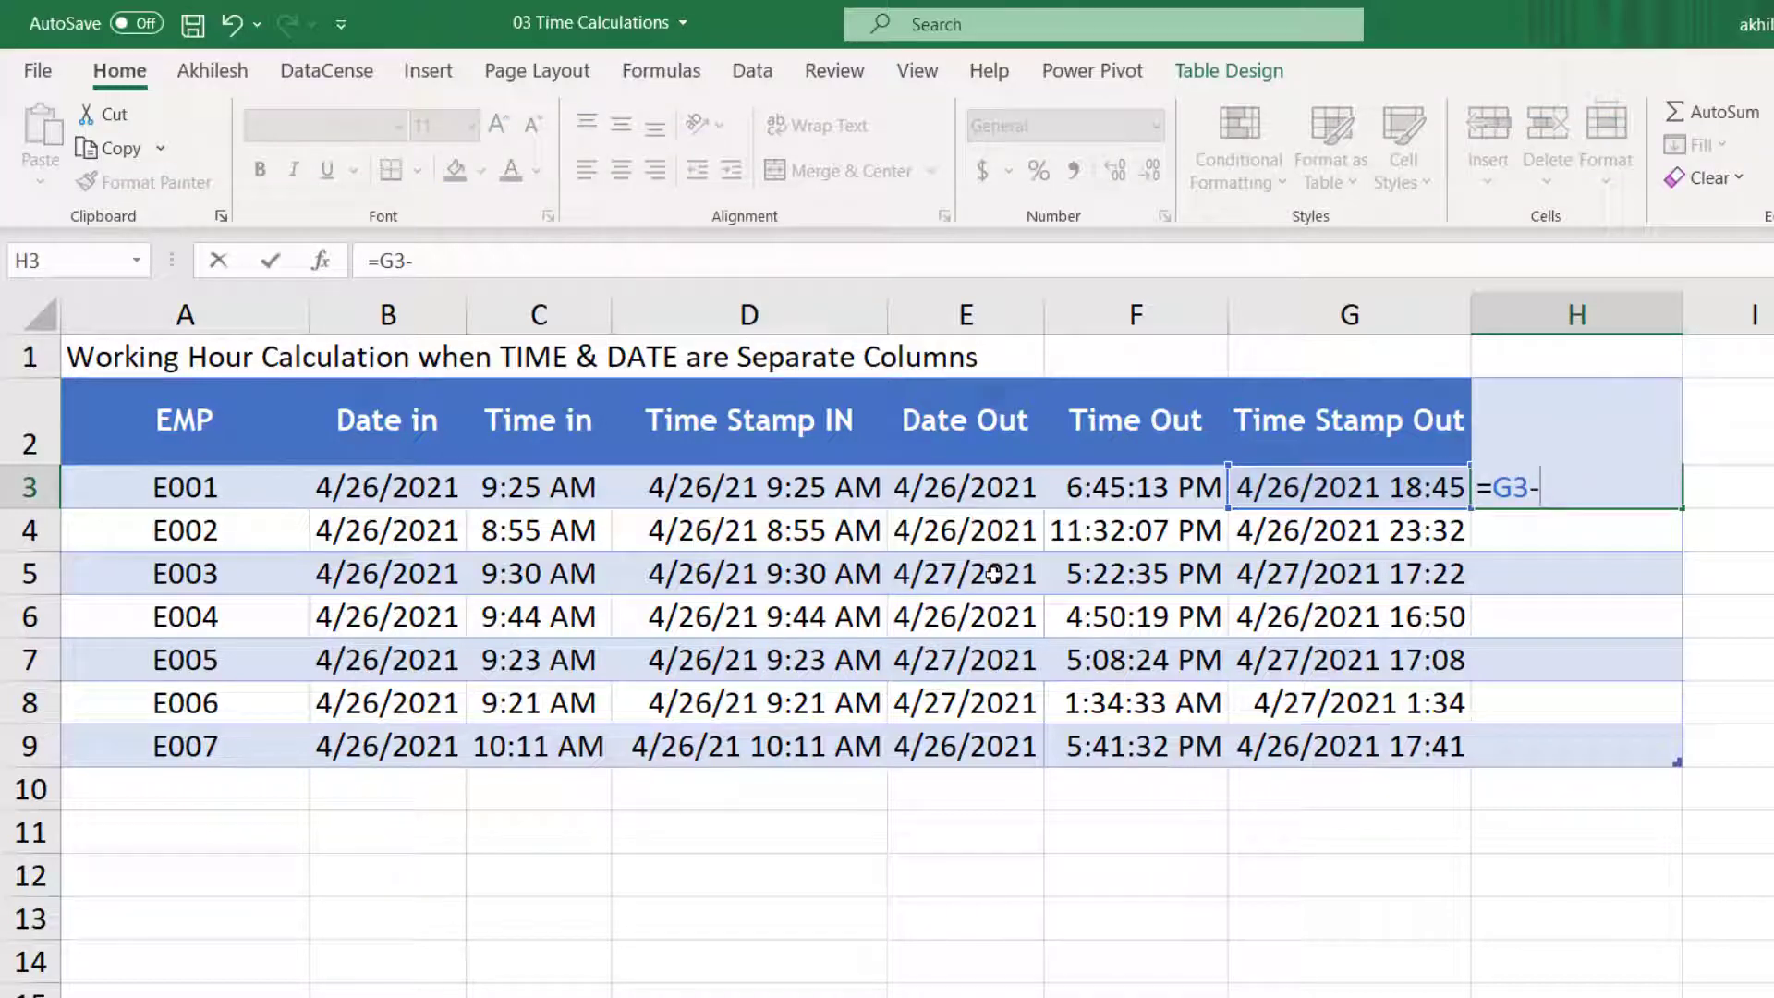
pyautogui.click(737, 488)
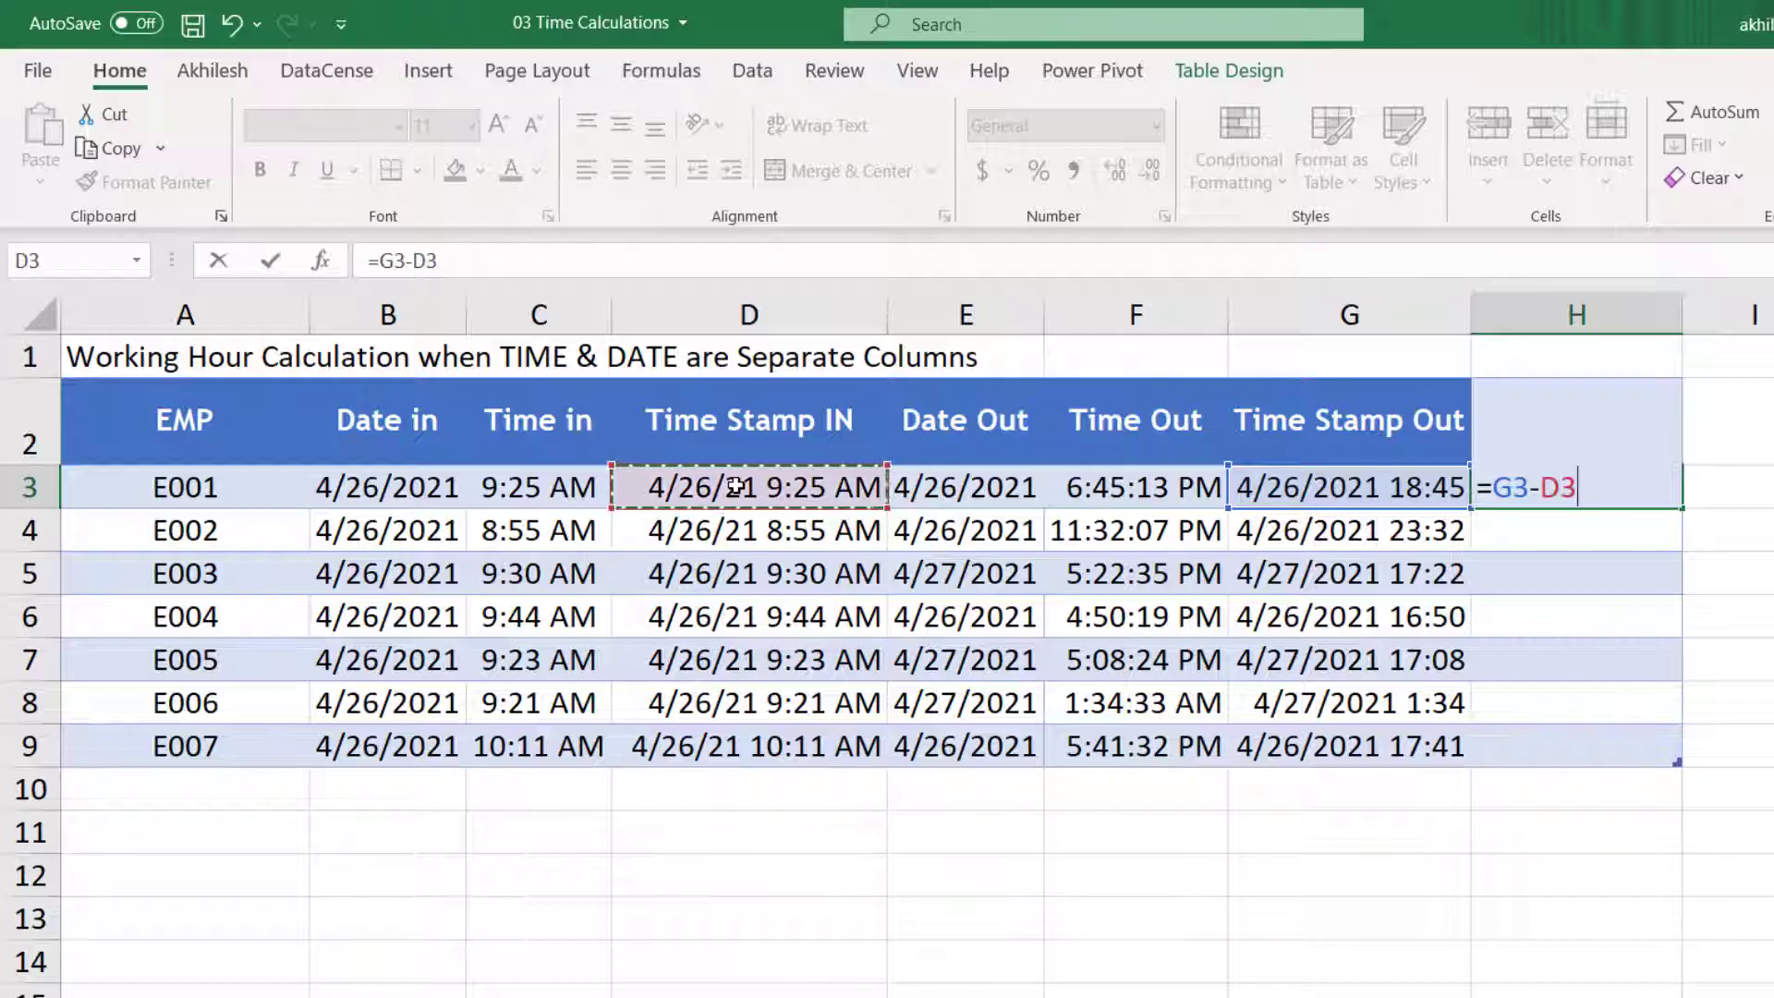
pyautogui.press('Return')
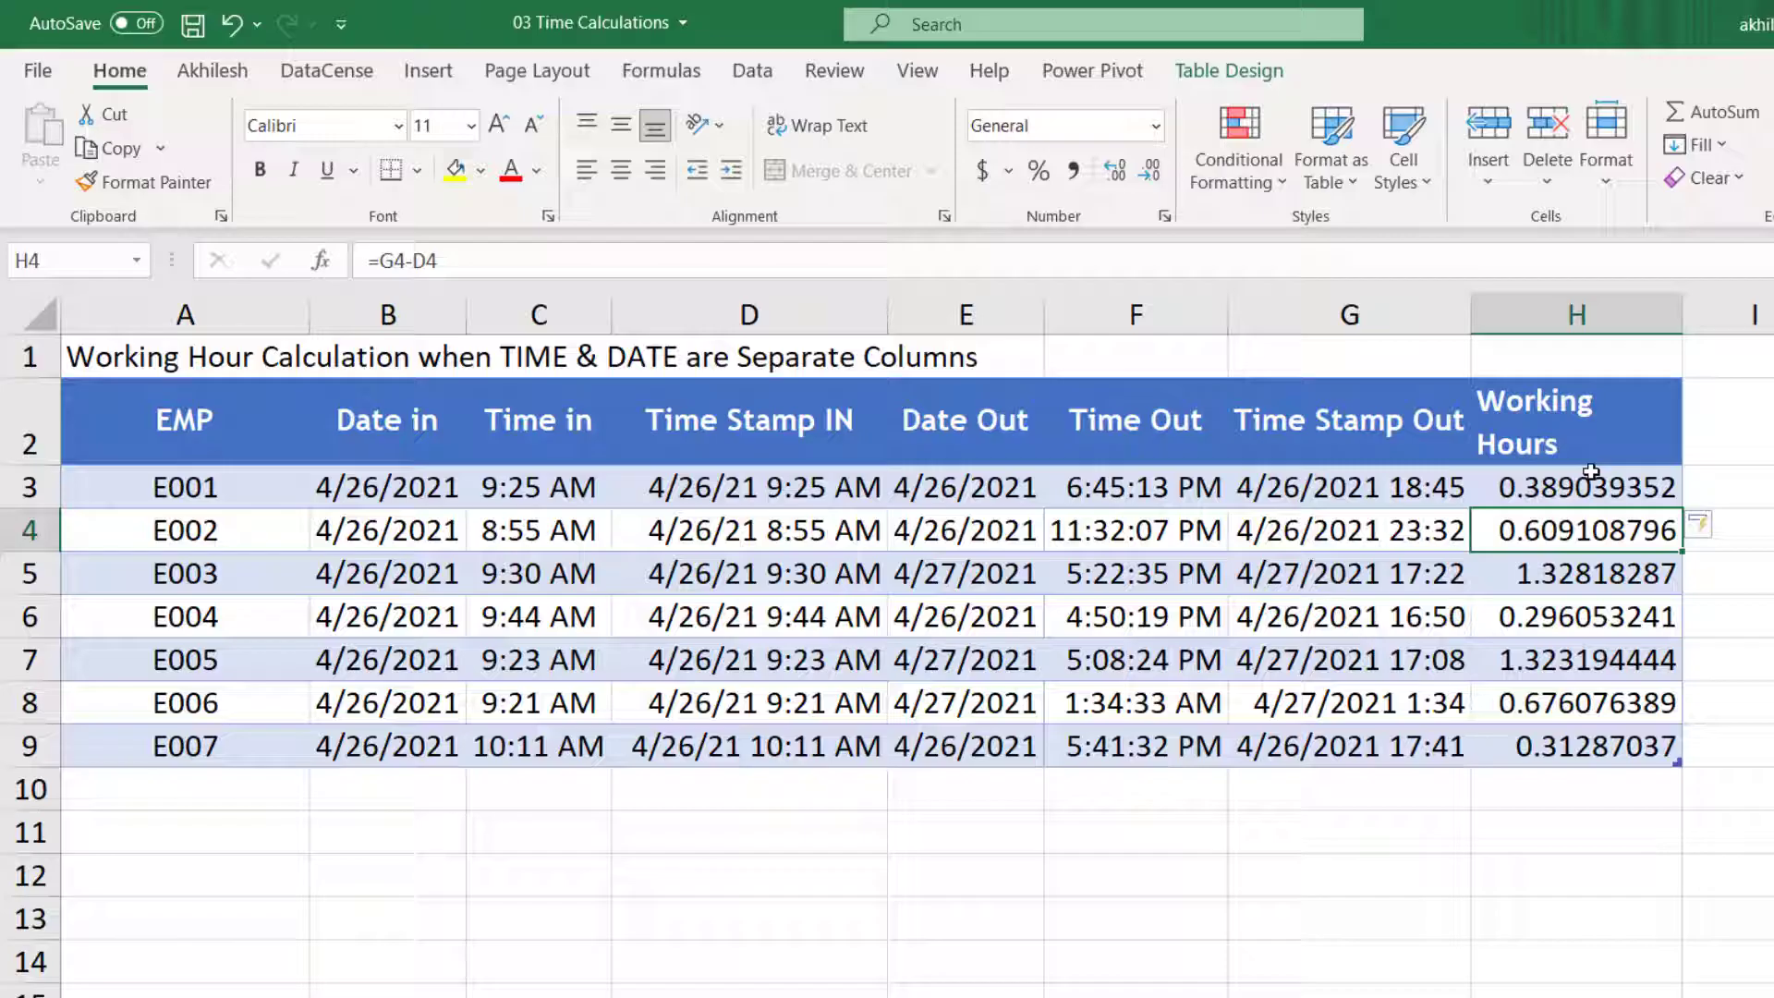
pyautogui.moveTo(1591, 476); pyautogui.dragTo(1584, 745)
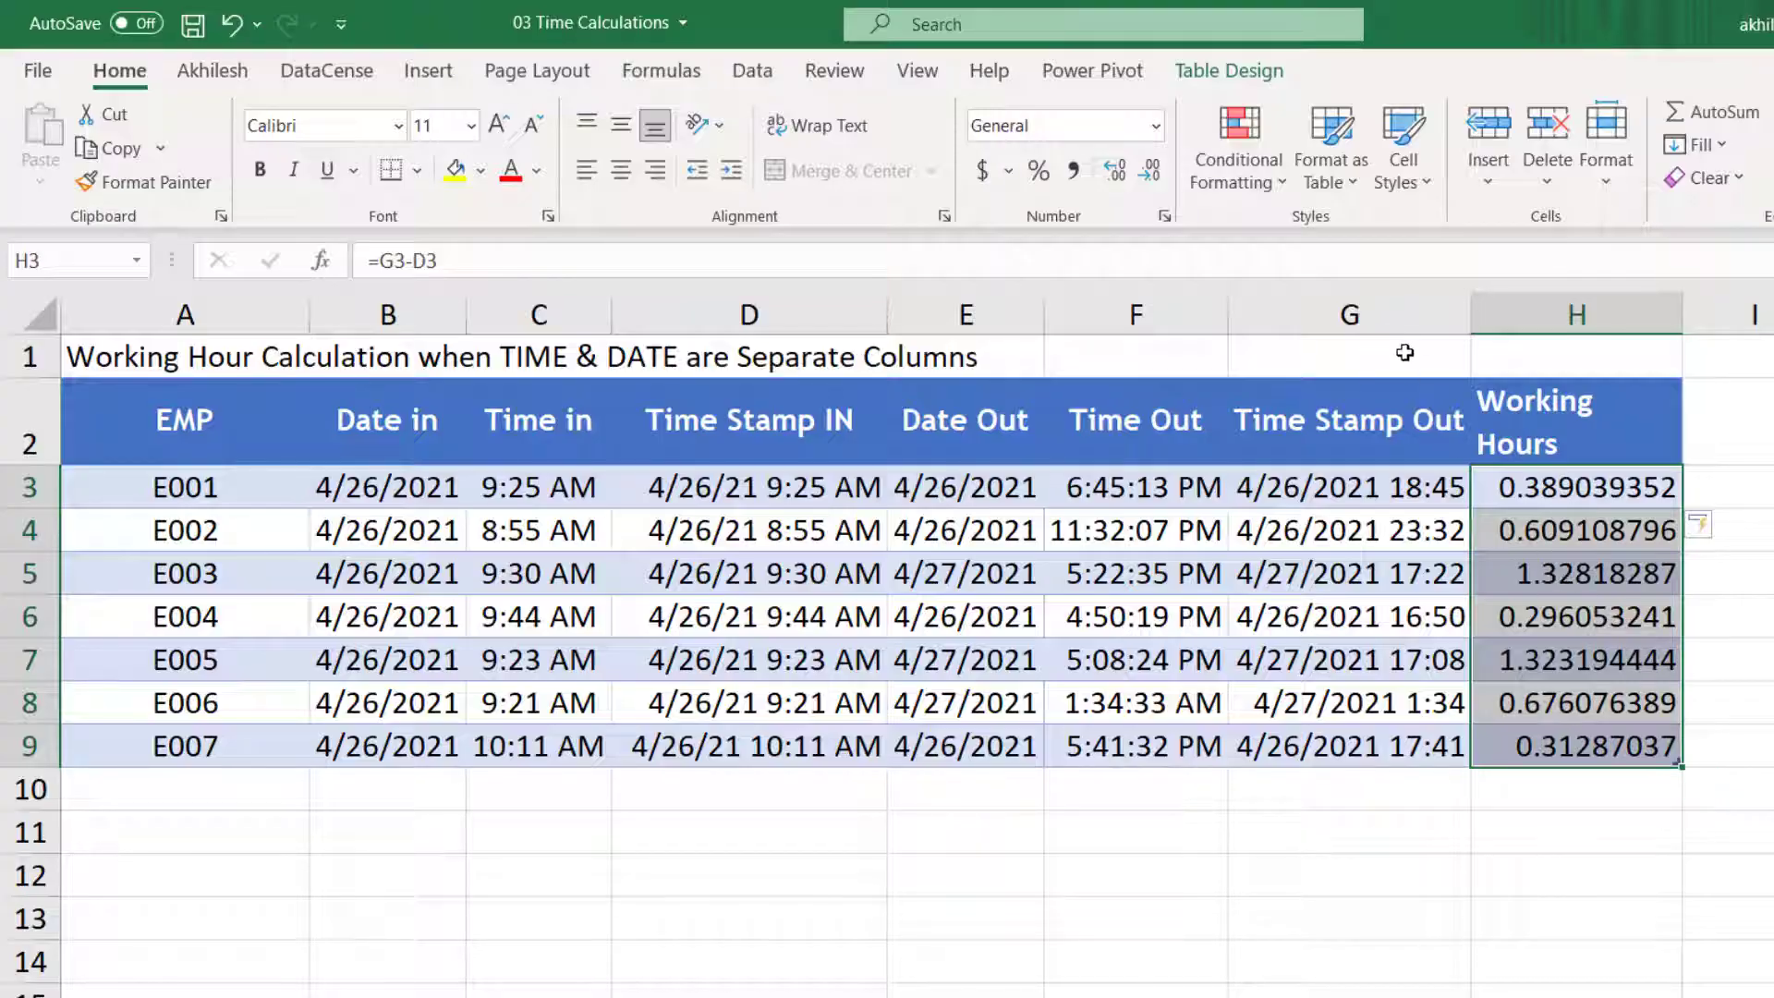
# Format Working Hours H3:H9 as [h]:mm, showing 9:20, 14:37, 31:52
pyautogui.hotkey('ctrl', '1')
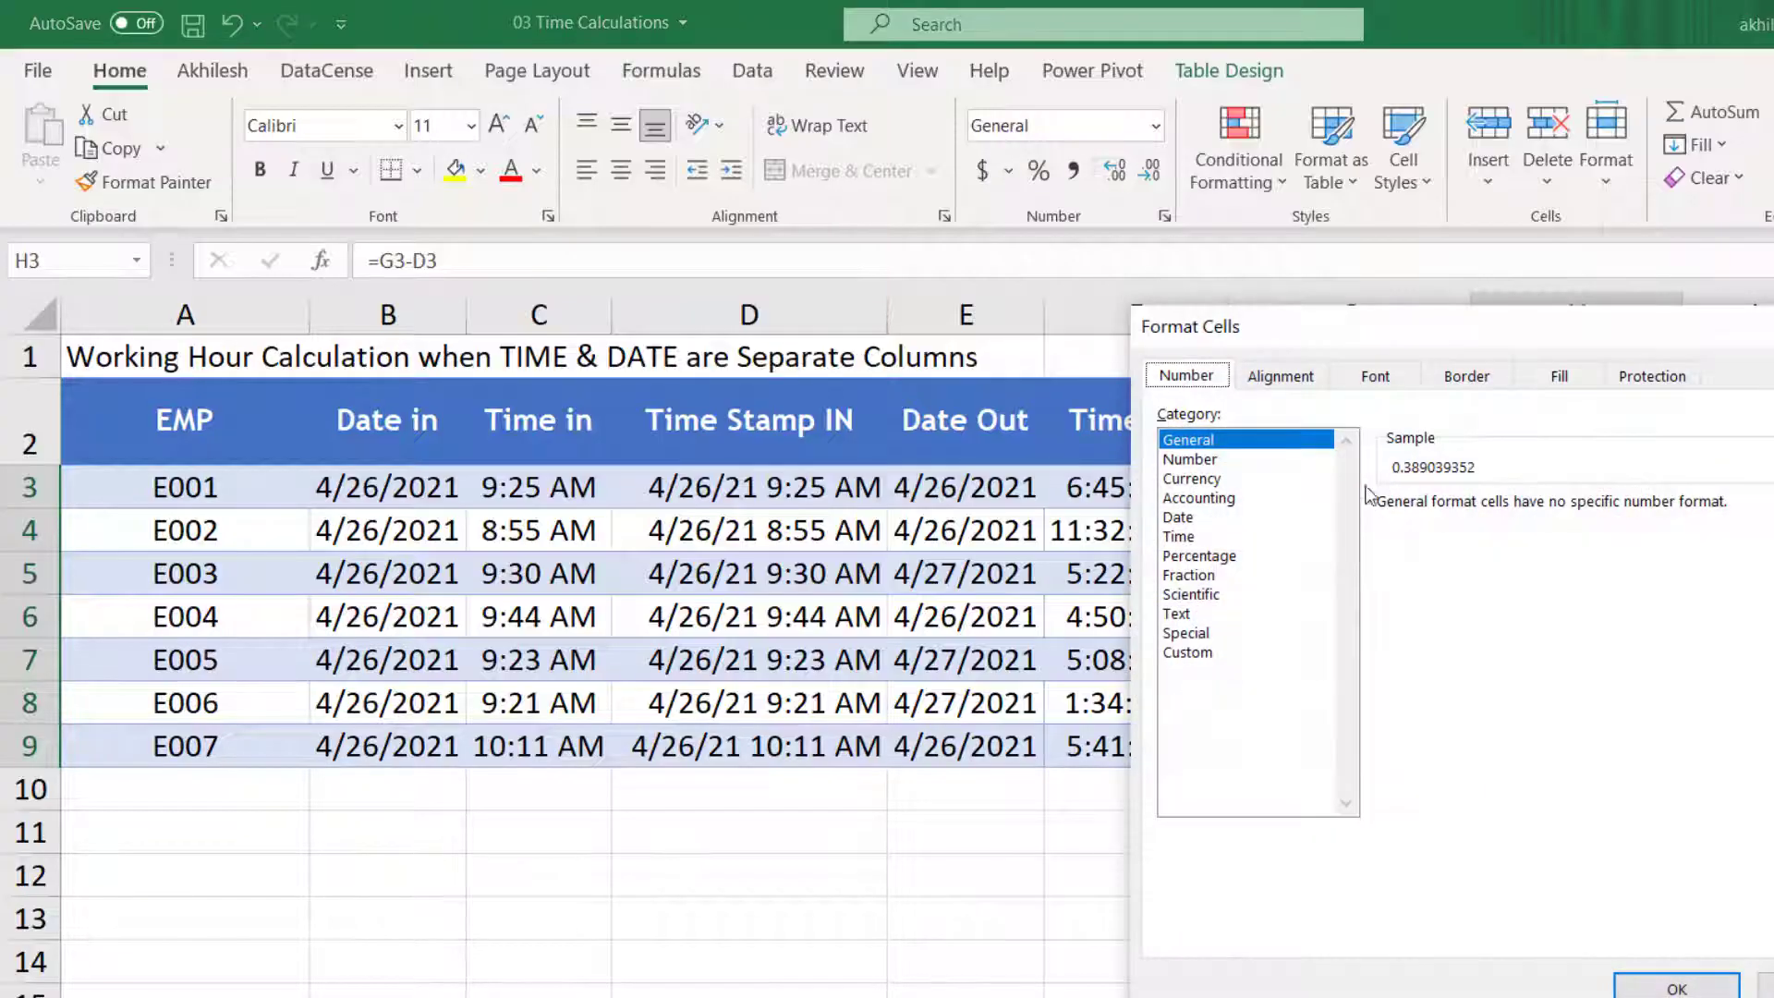
pyautogui.click(1205, 653)
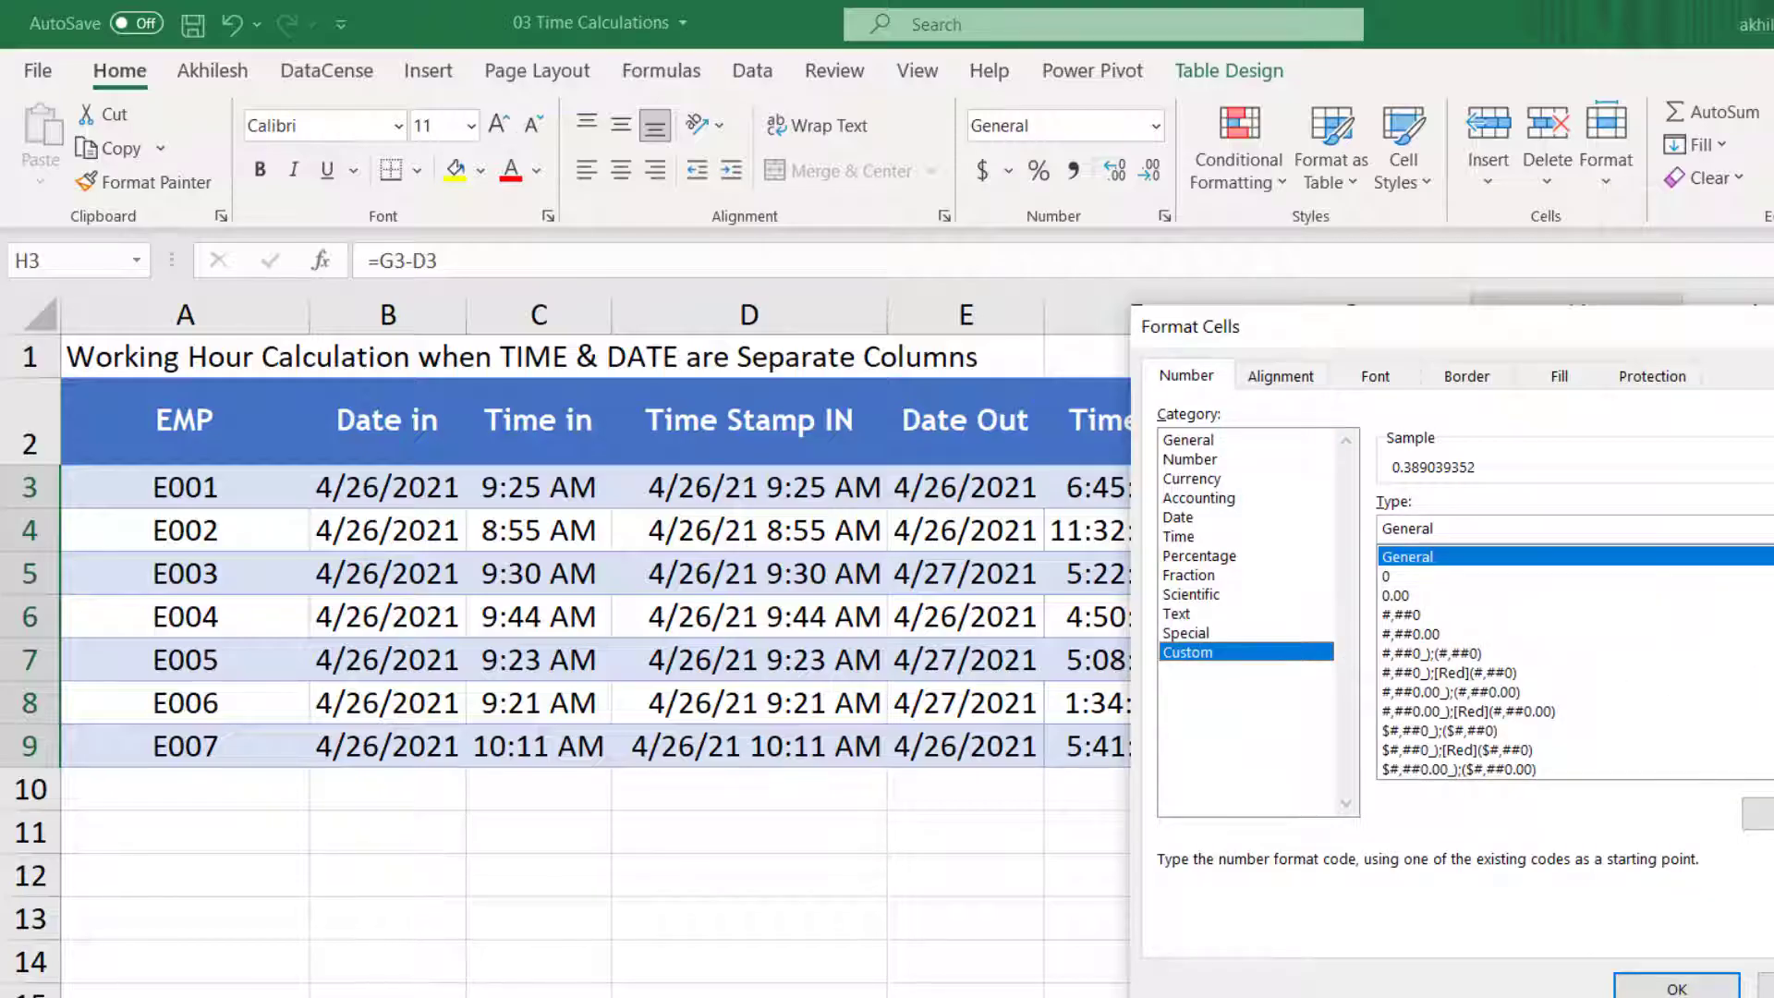
pyautogui.scroll(-10, 1571, 661)
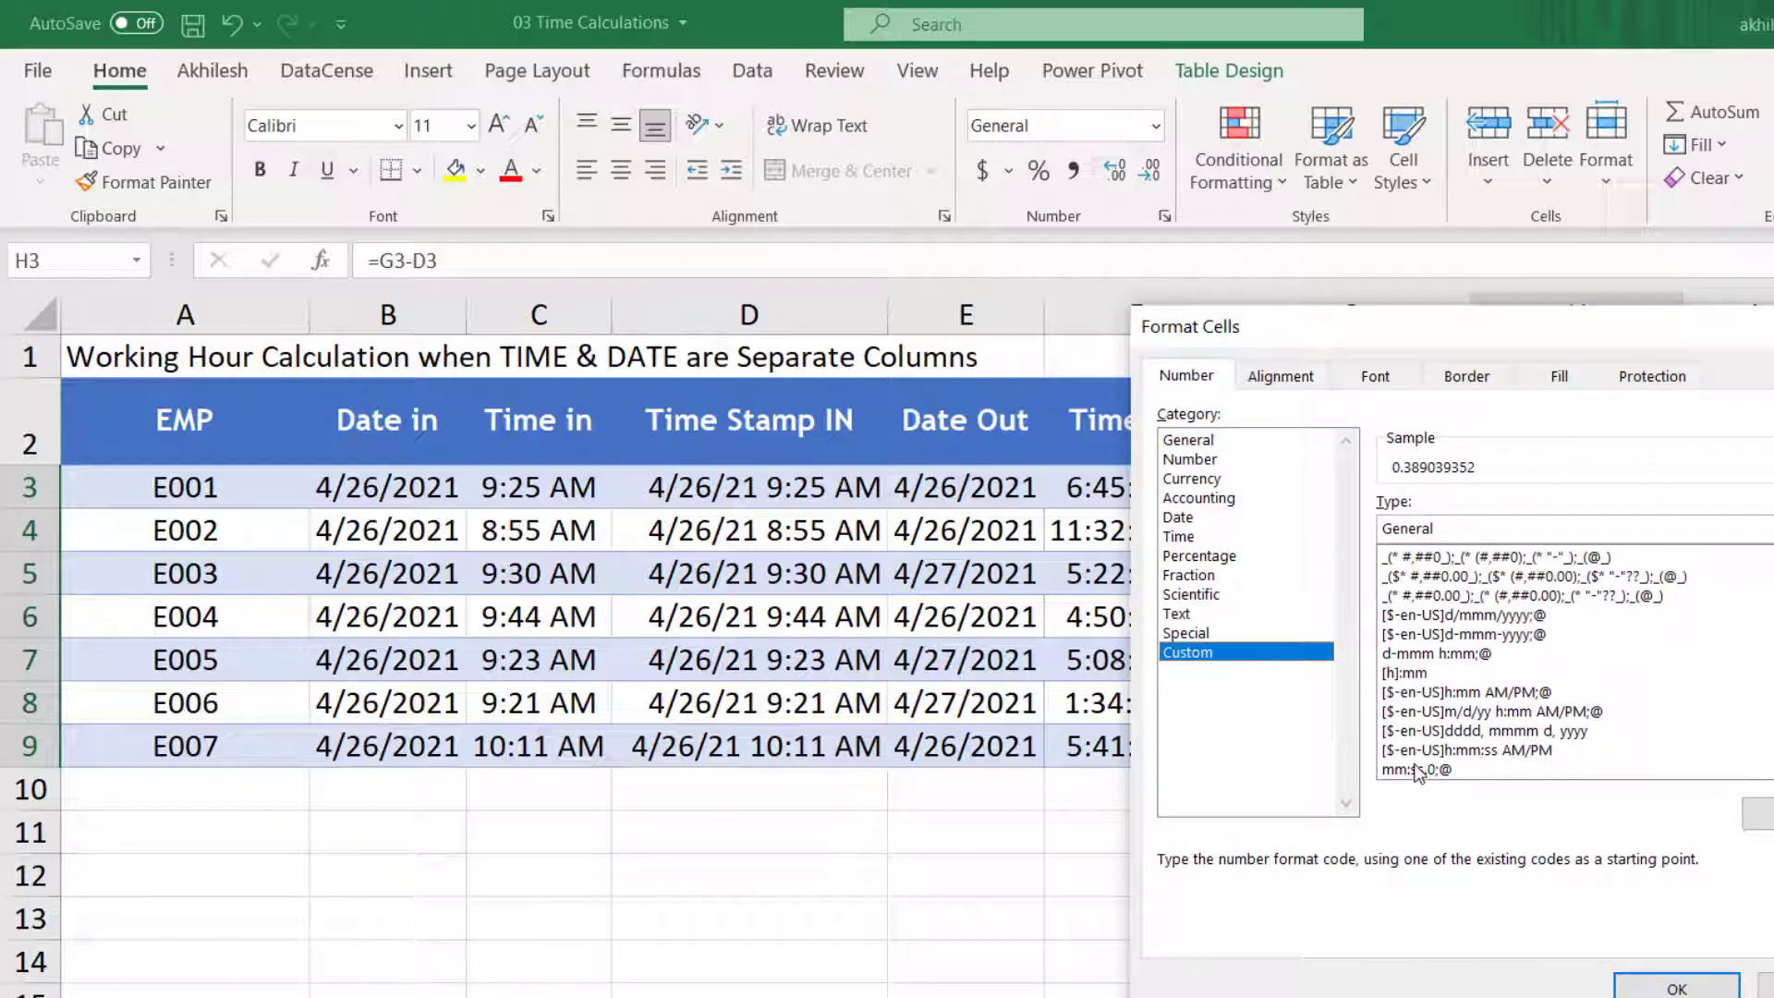
pyautogui.click(1407, 673)
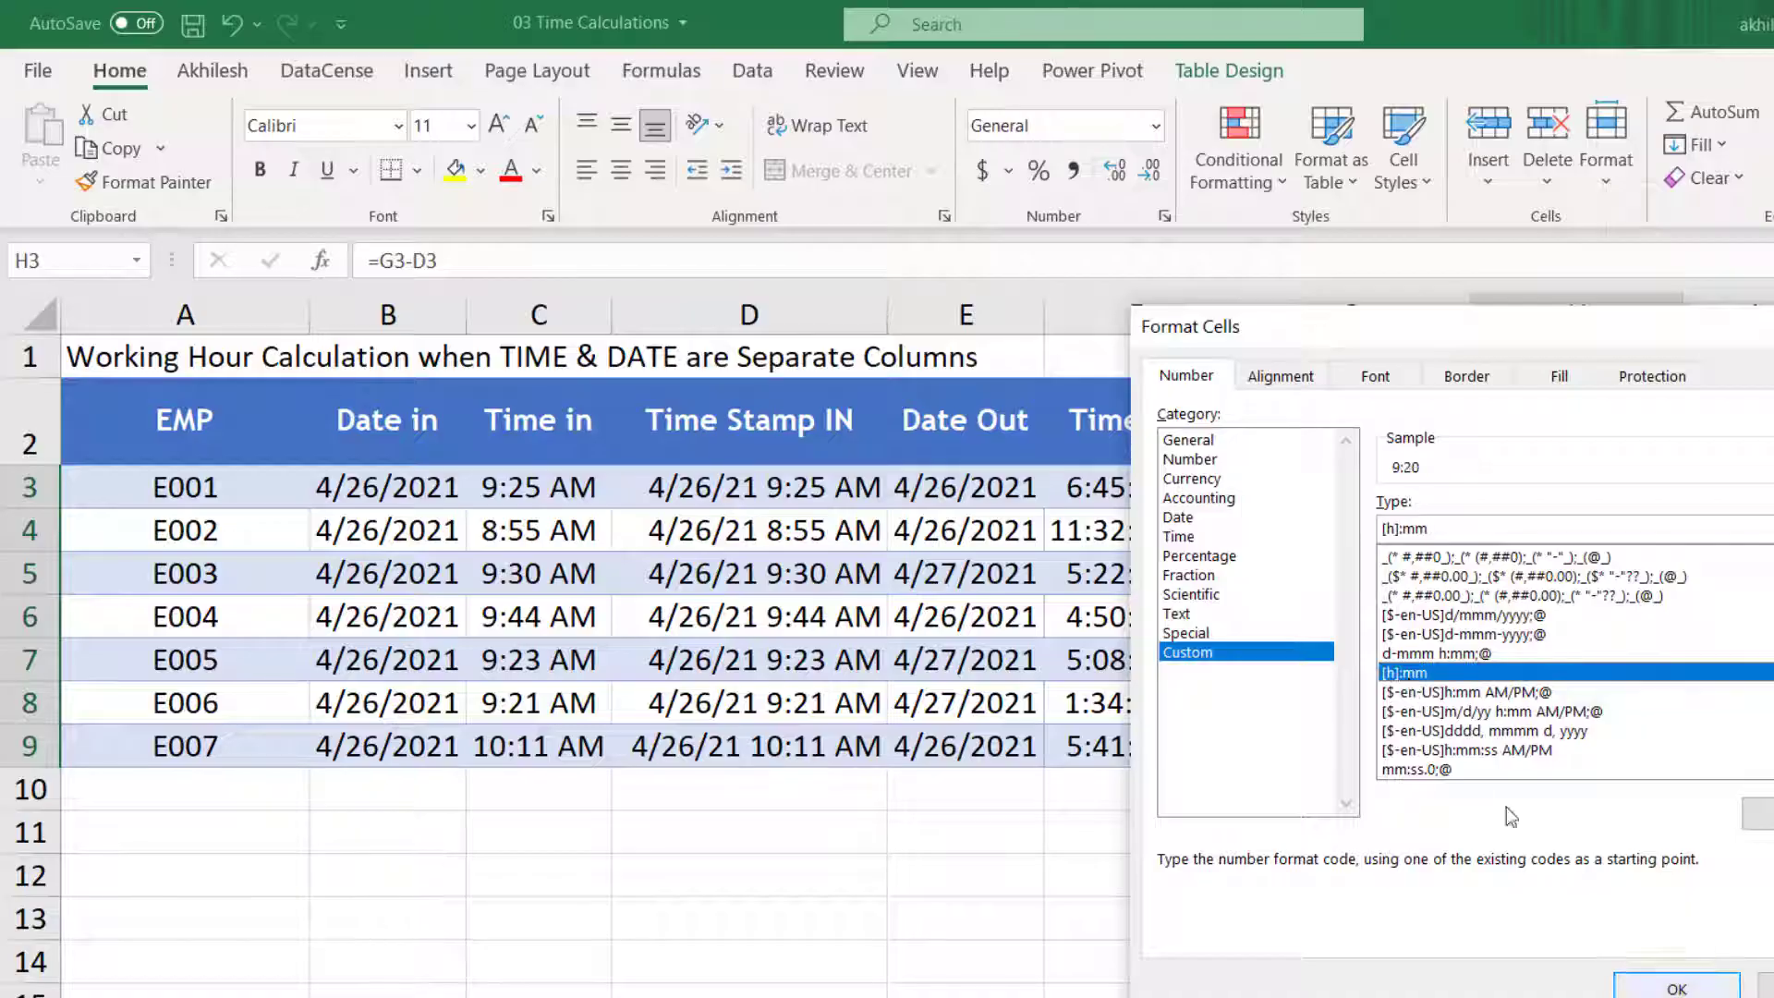
pyautogui.click(1638, 988)
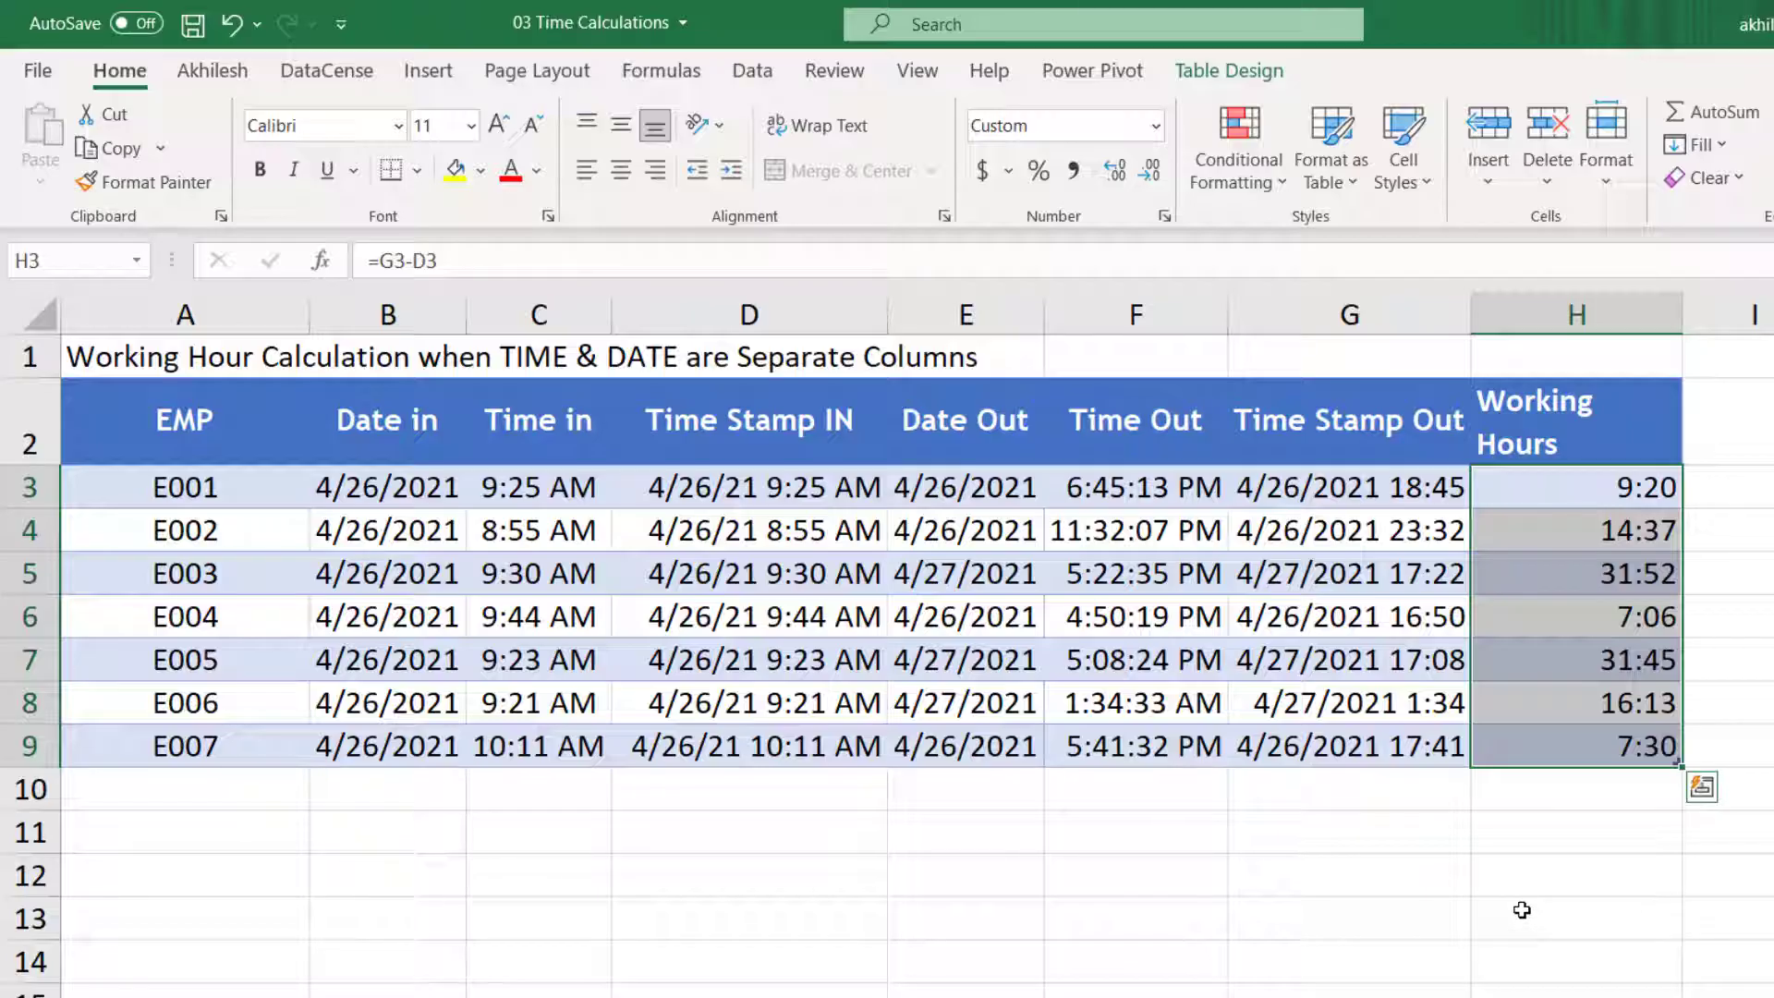
# Clear the Time Stamp IN and Time Stamp Out columns (D and G)
pyautogui.click(1349, 314)
pyautogui.keyDown('ctrl'); pyautogui.click(747, 314); pyautogui.keyUp('ctrl')
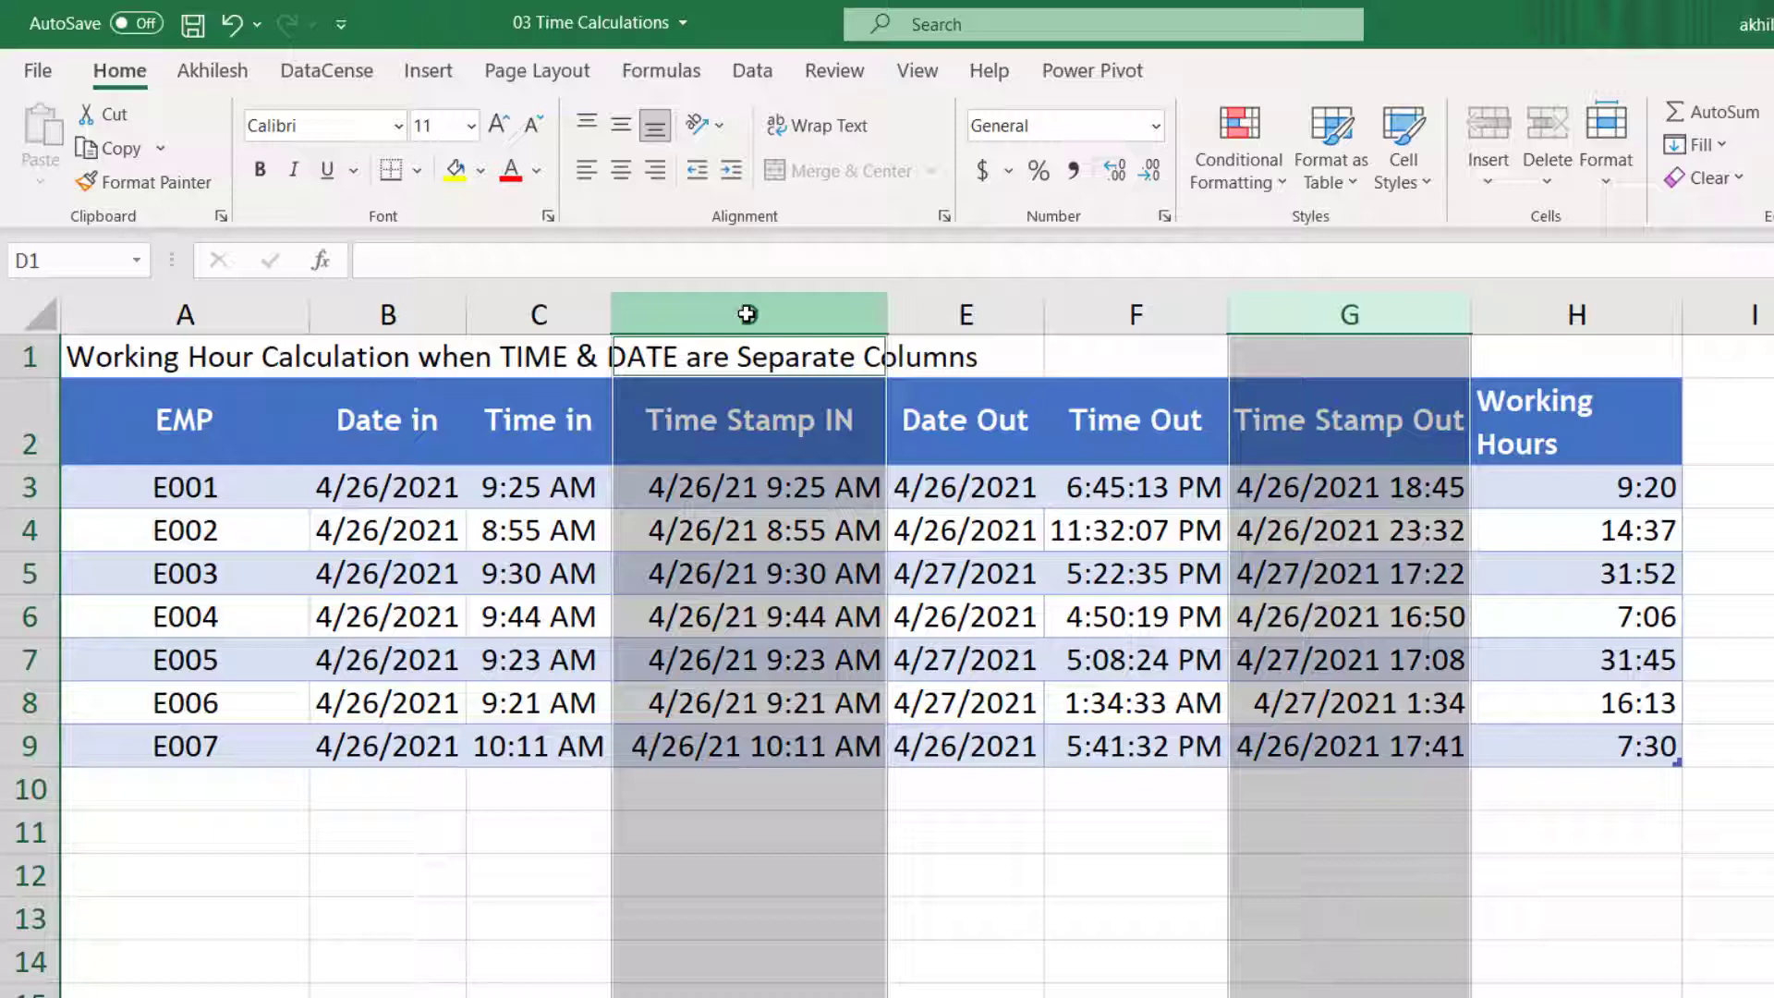
pyautogui.press('Delete')
# Rewrite Working Hours in H3 as =E3+F3-B3-C3, keeping results 9:20, 14:37, etc
pyautogui.click(1594, 480)
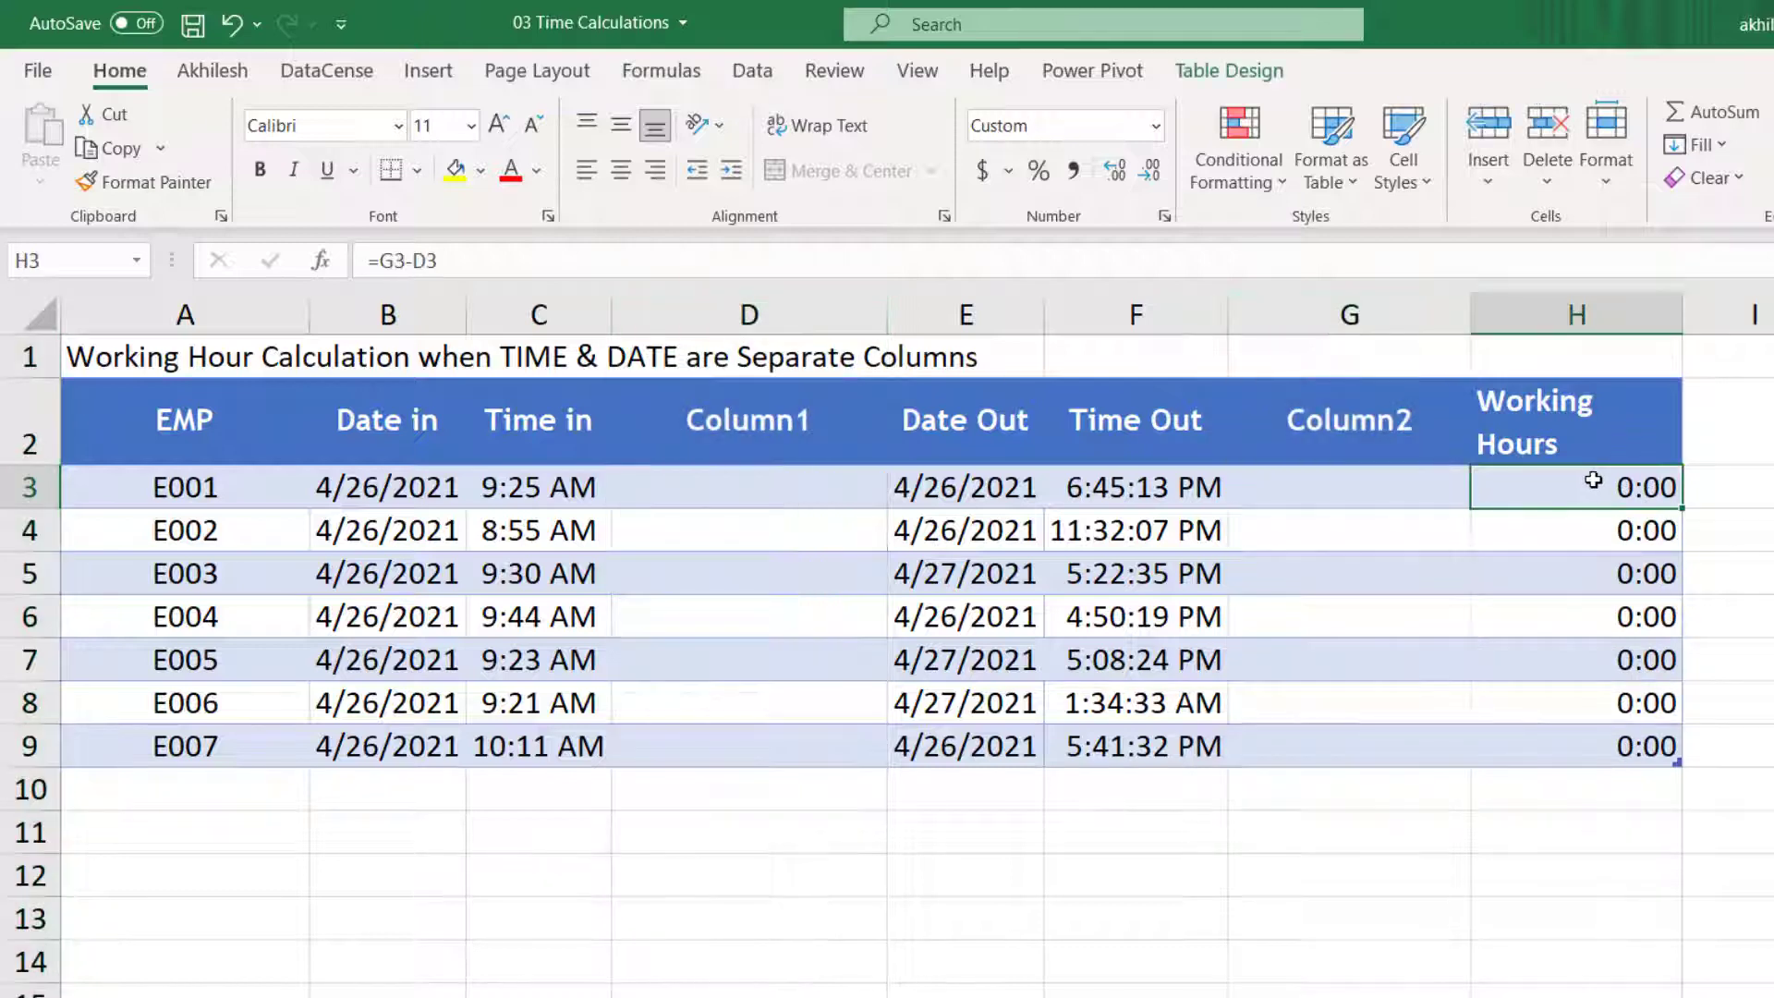
pyautogui.write('=')
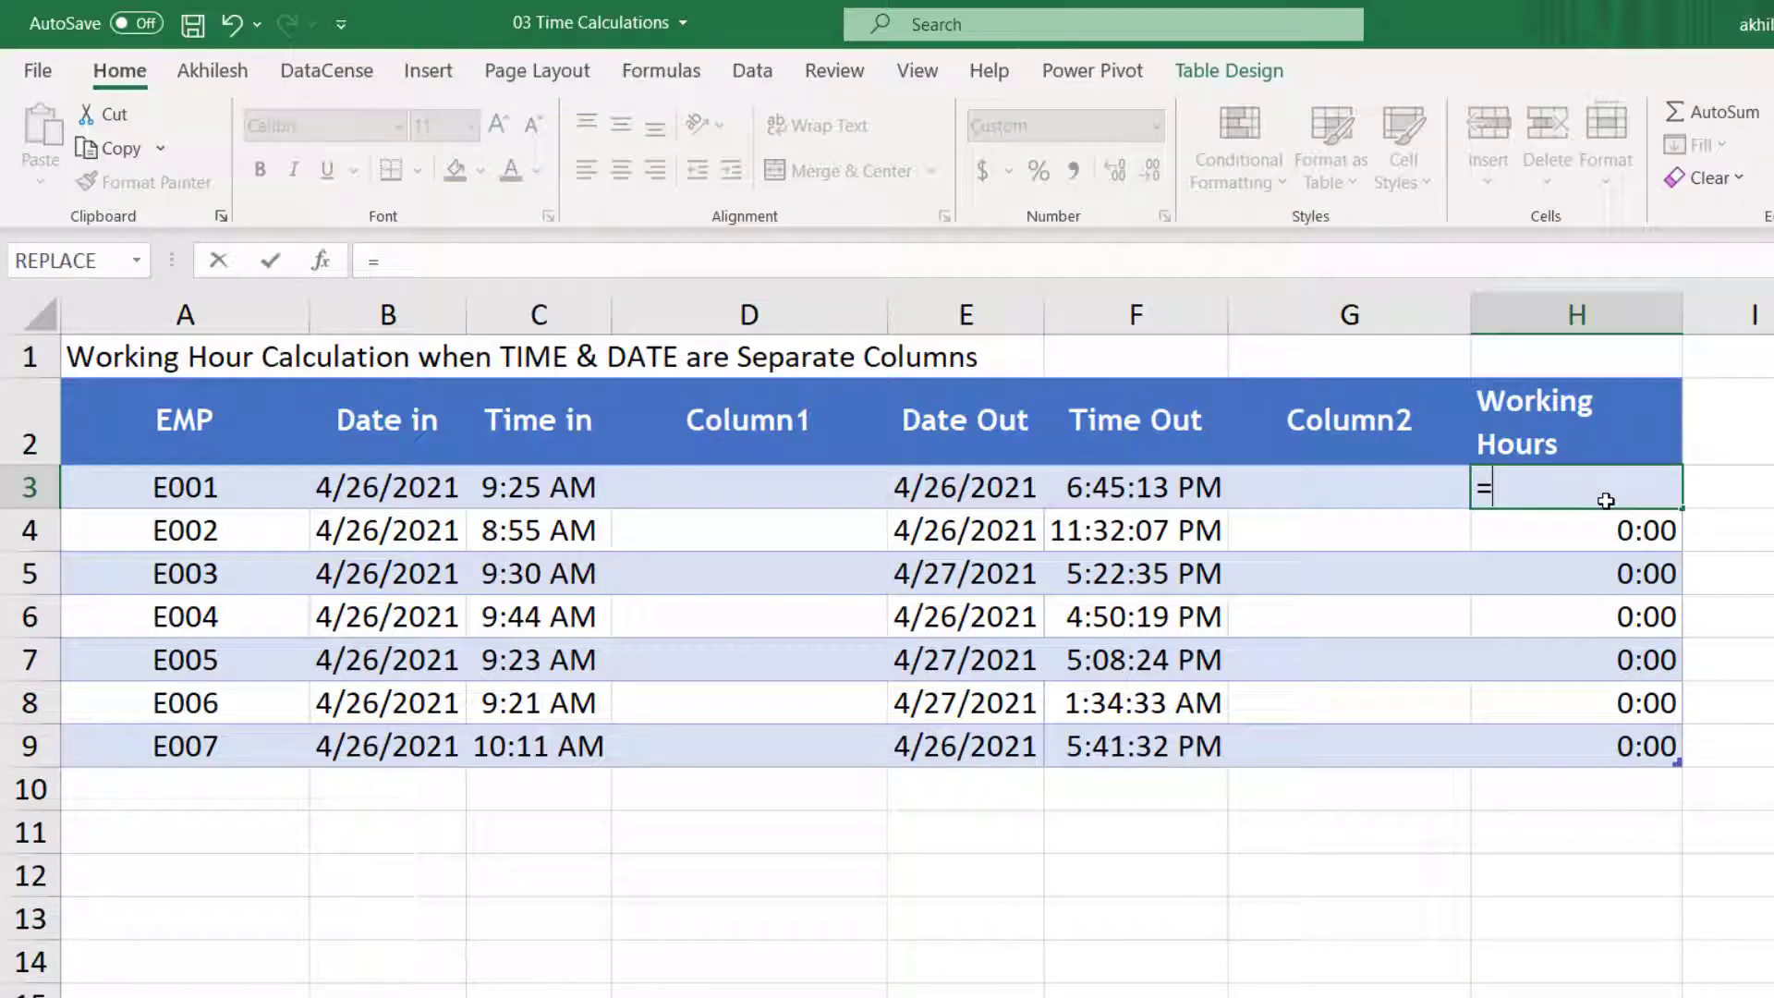
pyautogui.click(1007, 489)
pyautogui.write('+')
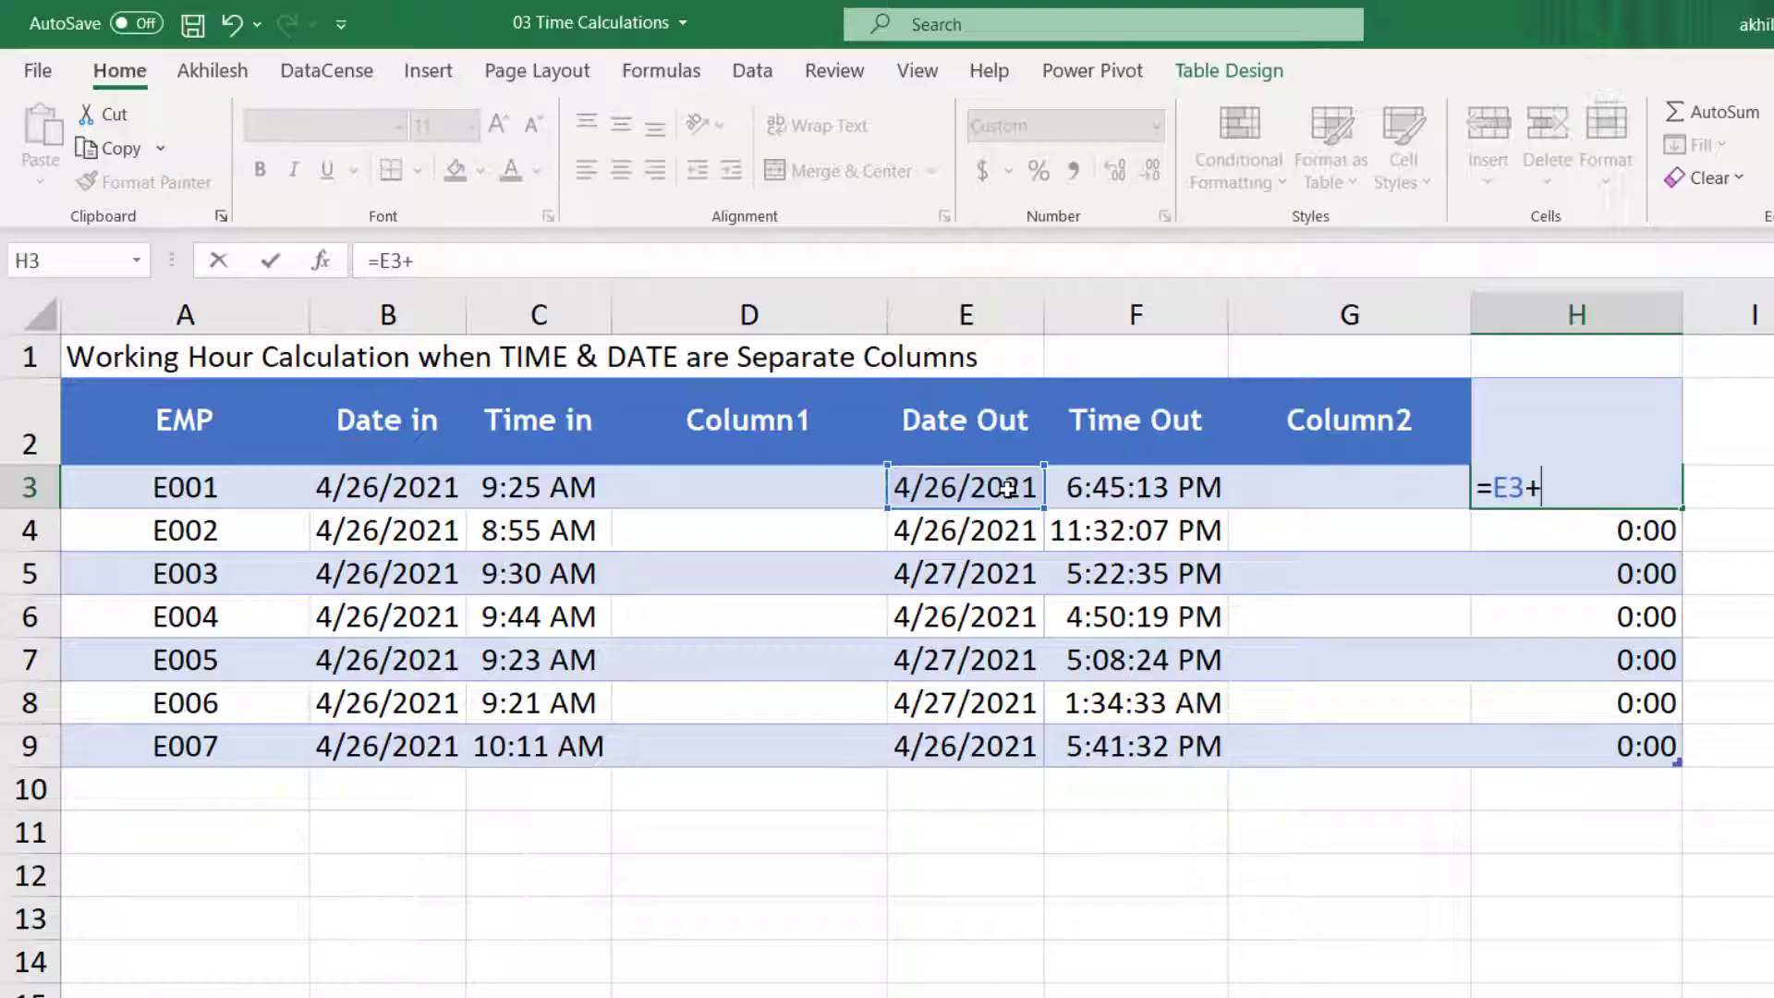
pyautogui.click(1119, 486)
pyautogui.write('-')
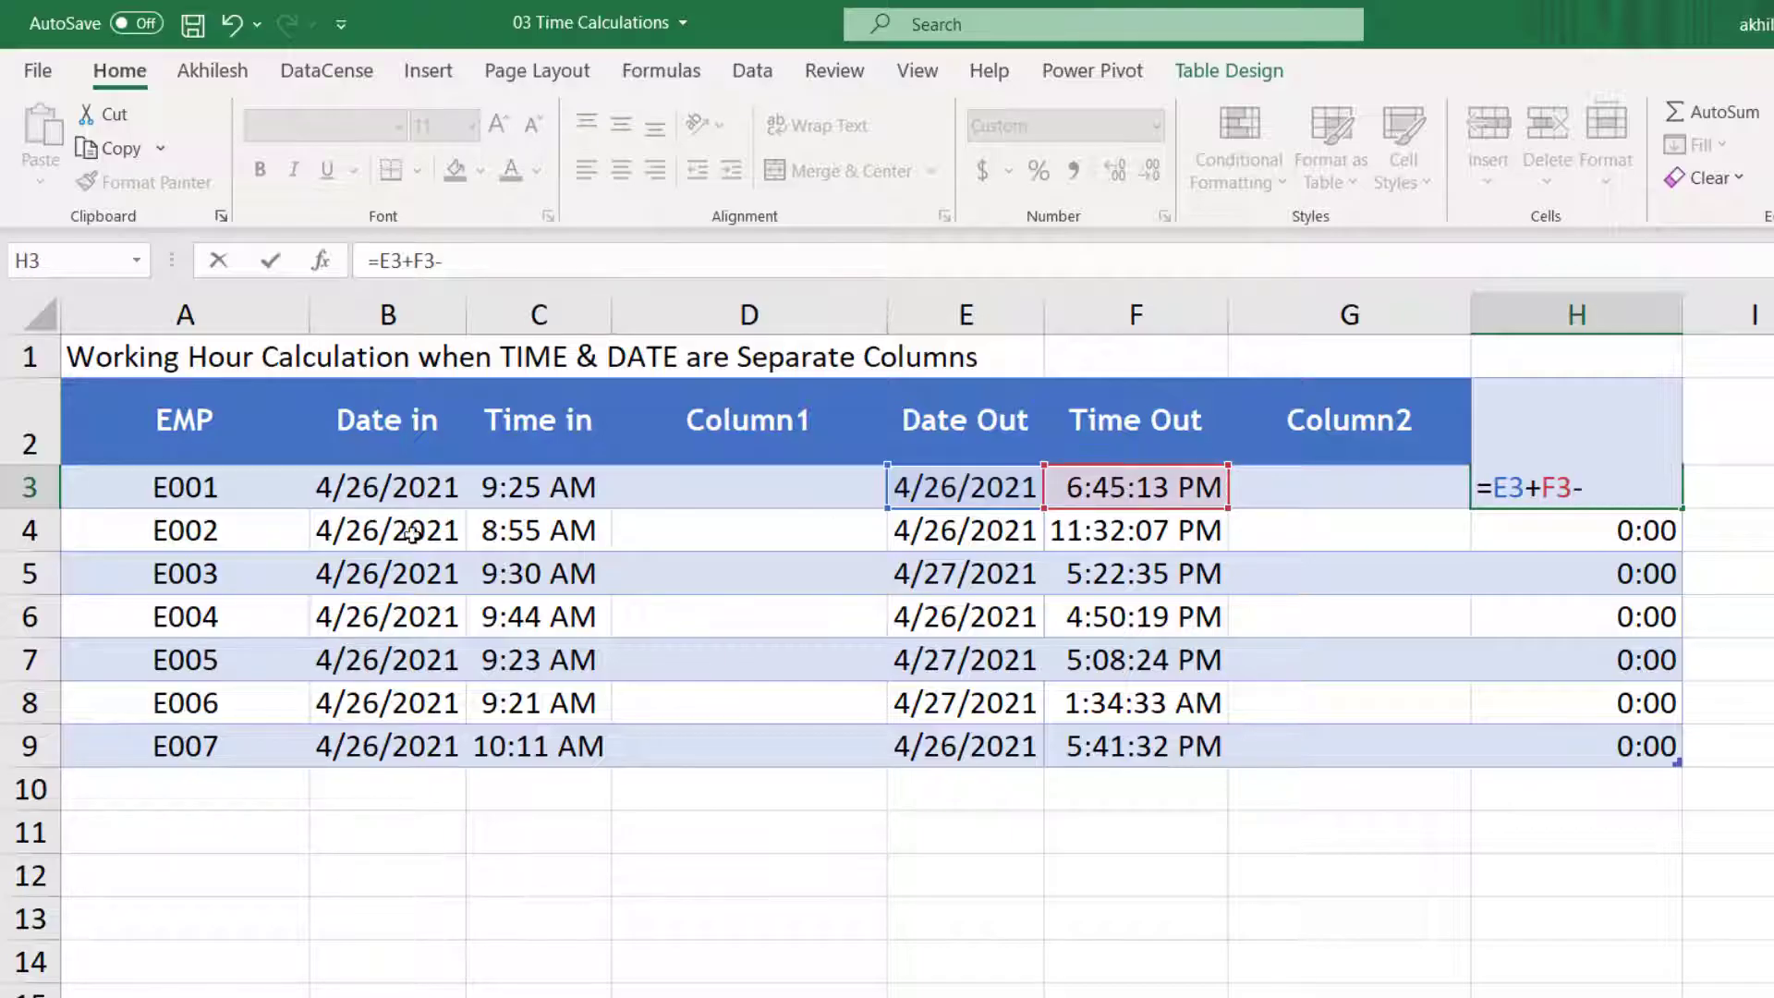
pyautogui.click(394, 482)
pyautogui.write('-')
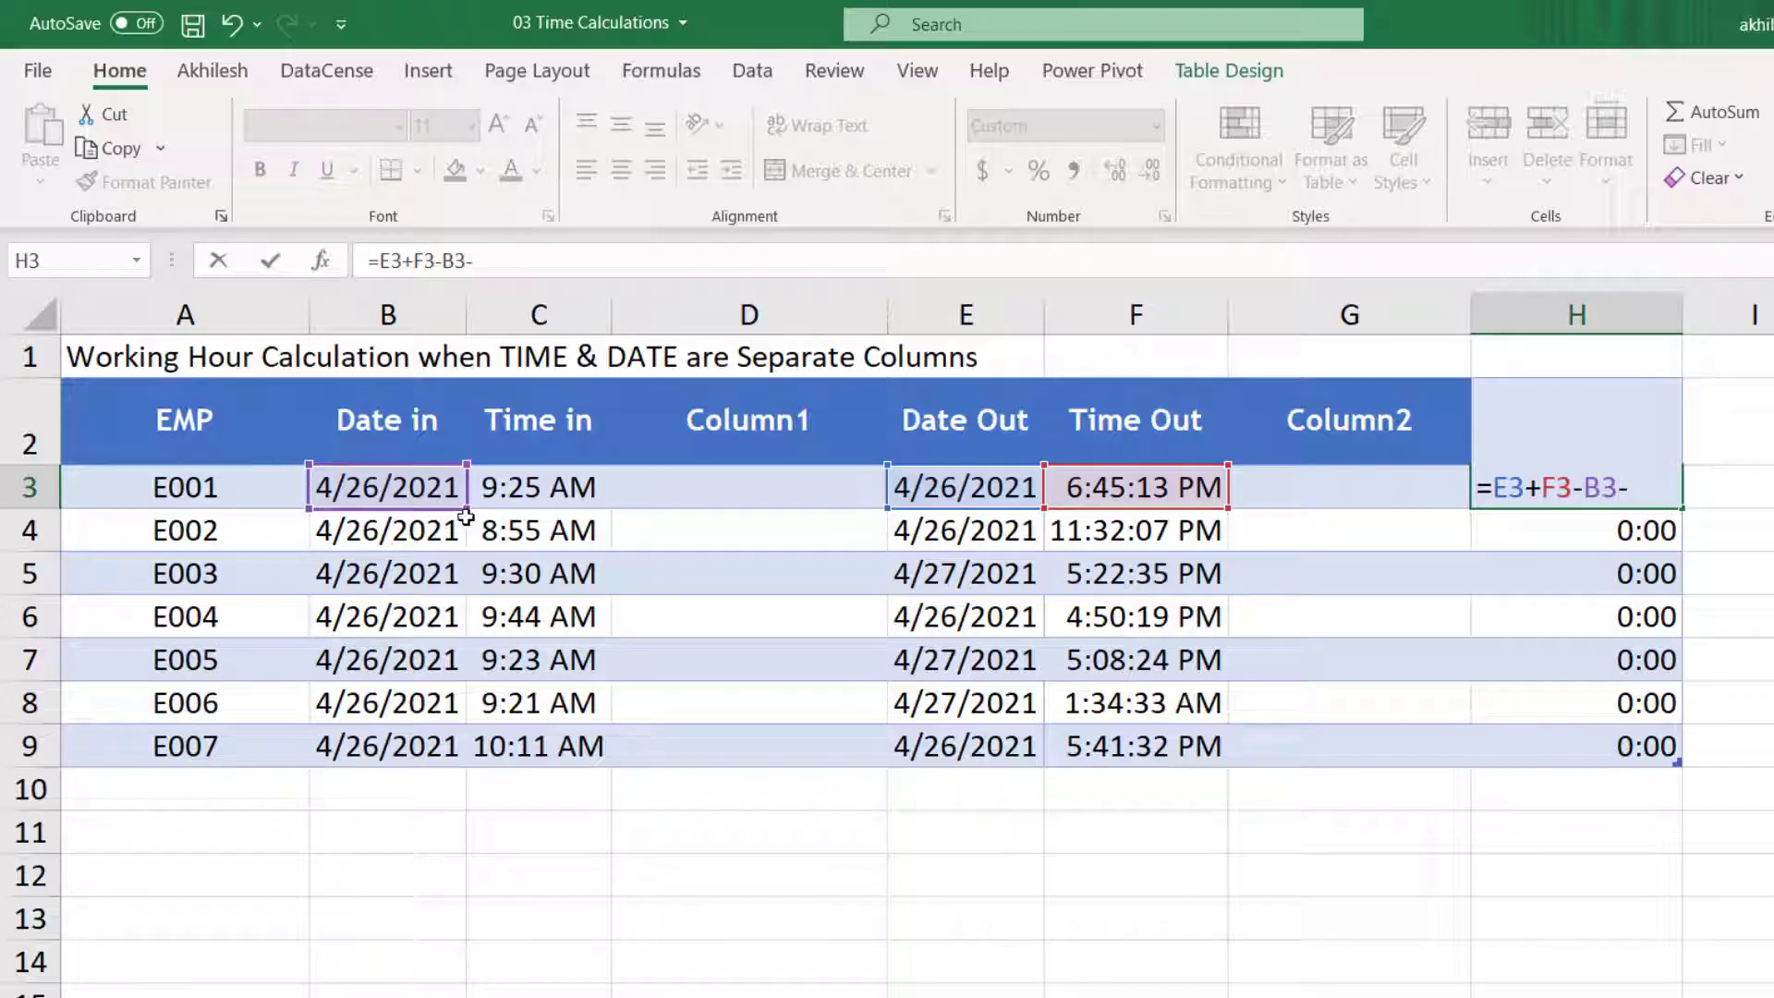
pyautogui.click(511, 492)
pyautogui.press('Return')
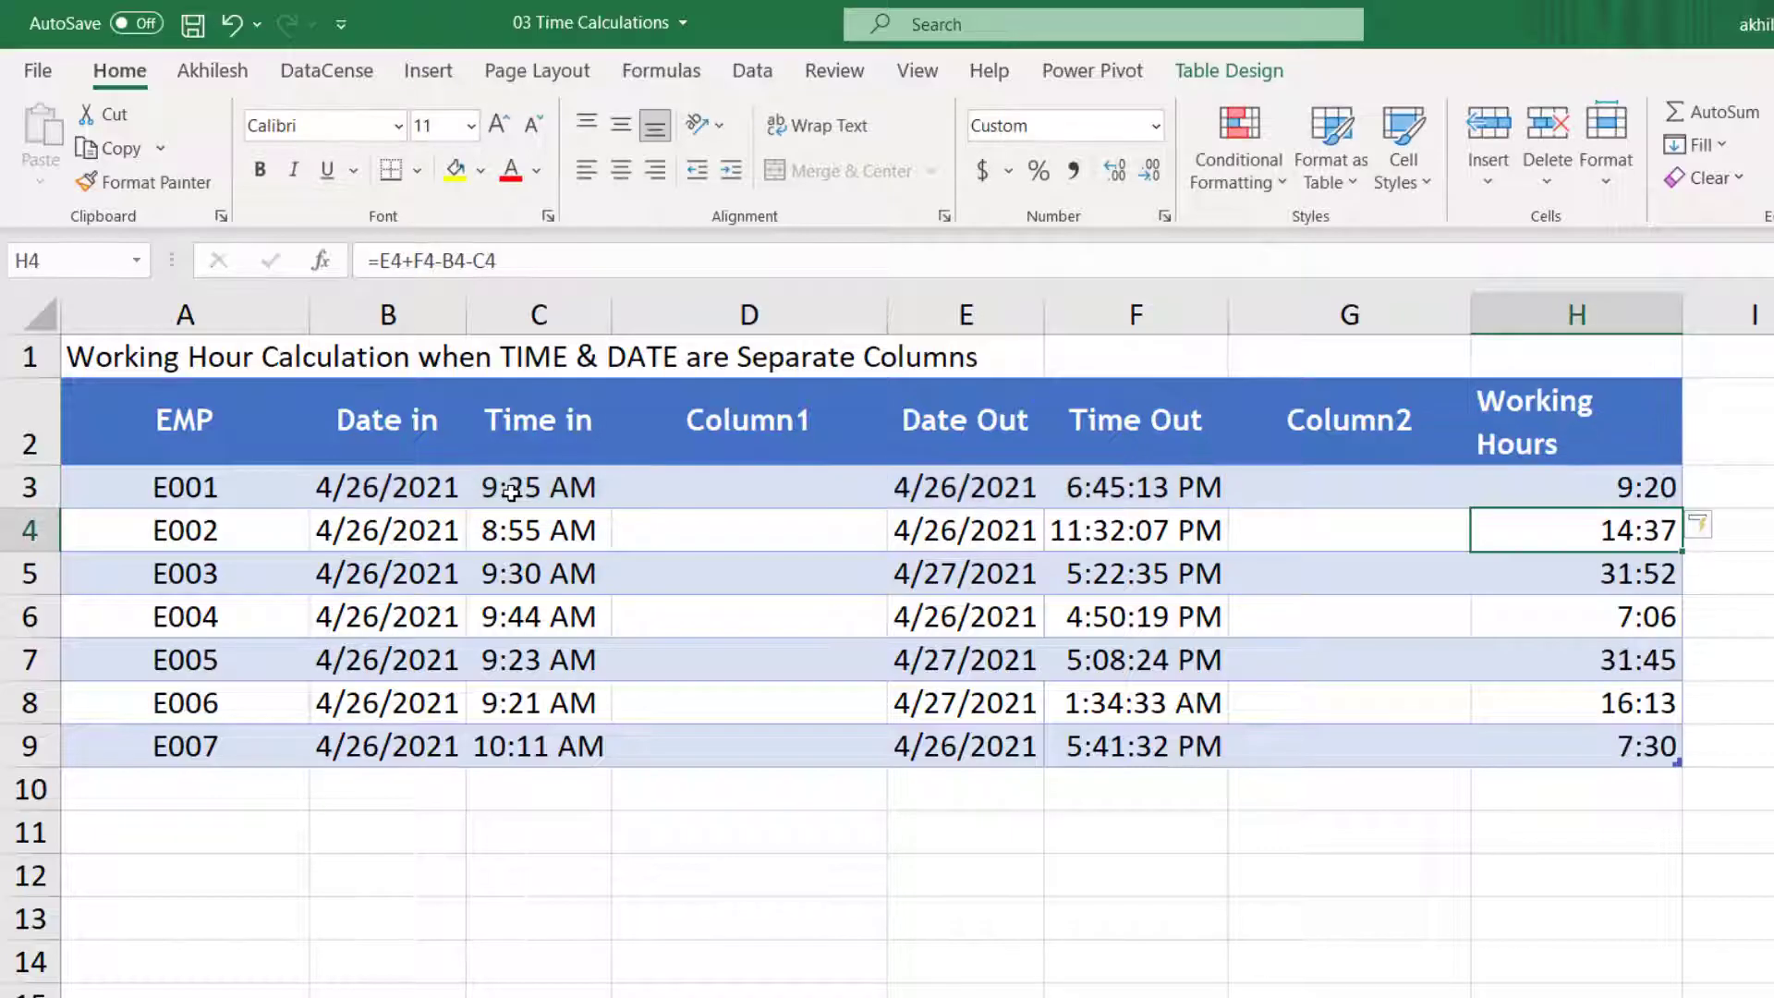
pyautogui.moveTo(1573, 488); pyautogui.dragTo(1586, 751)
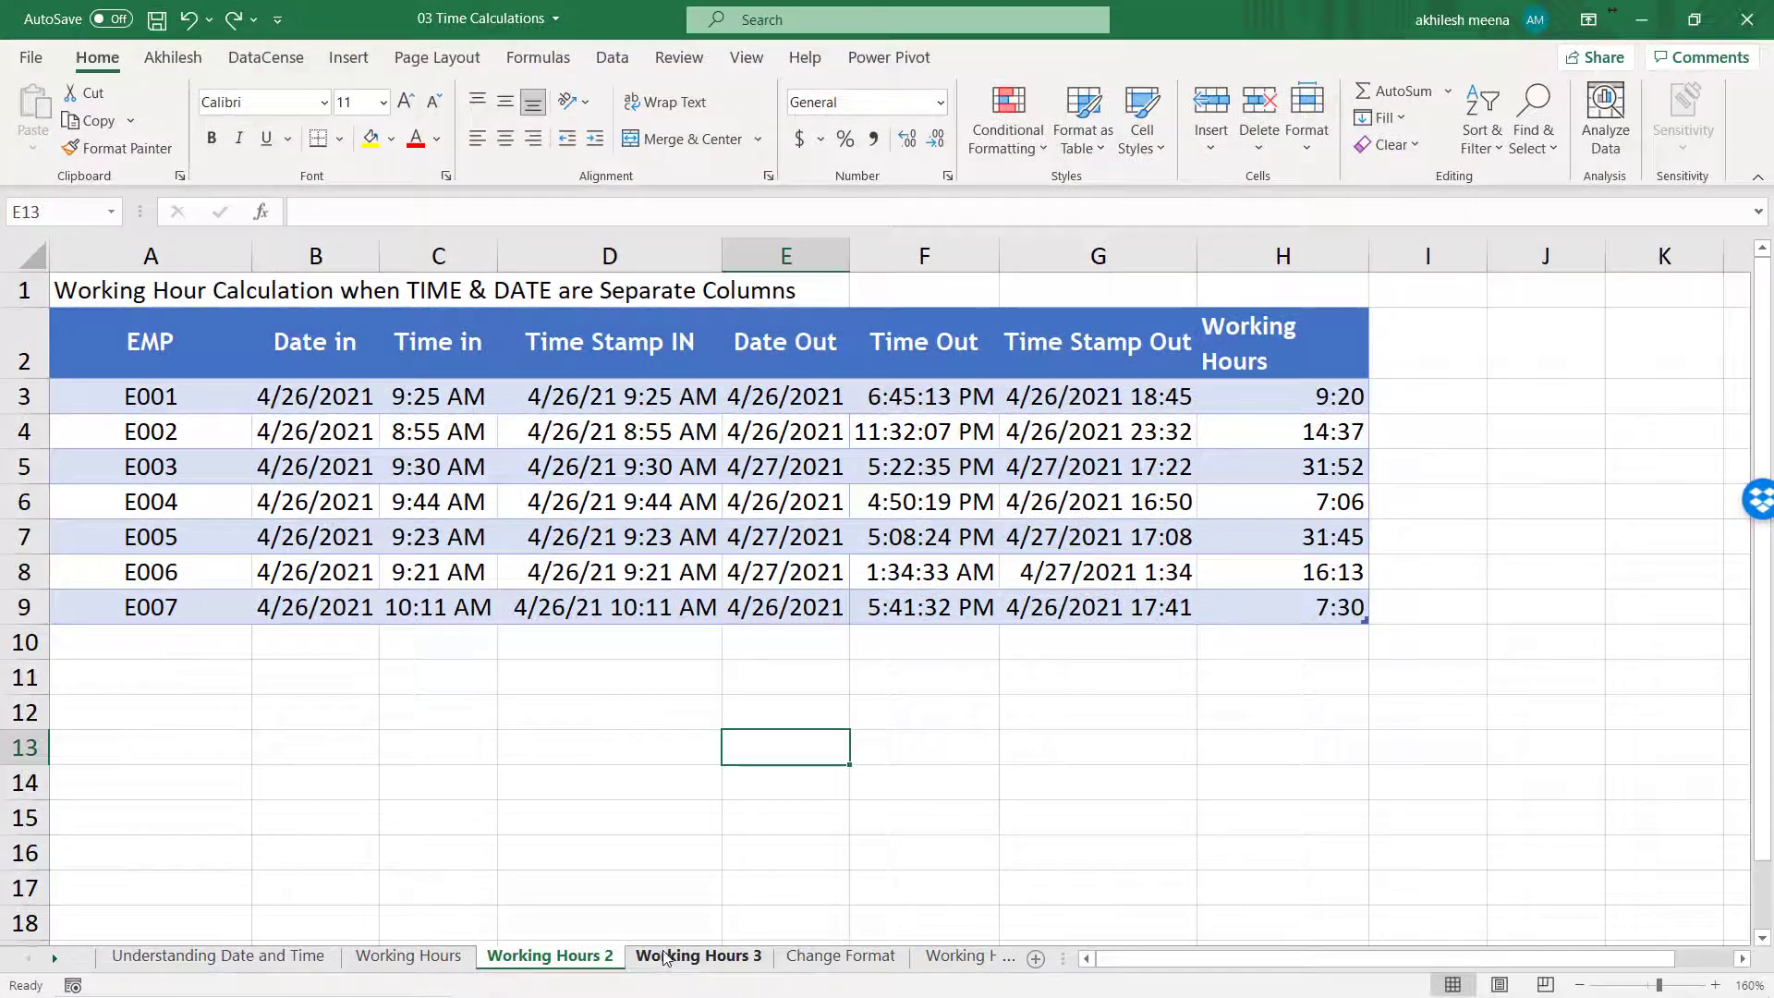
# On the Working Hours 3 sheet, enter =C3-B3+E3-D3 in G3 for break-excluded hours (8:25, 13:58, 30:44)
pyautogui.click(664, 956)
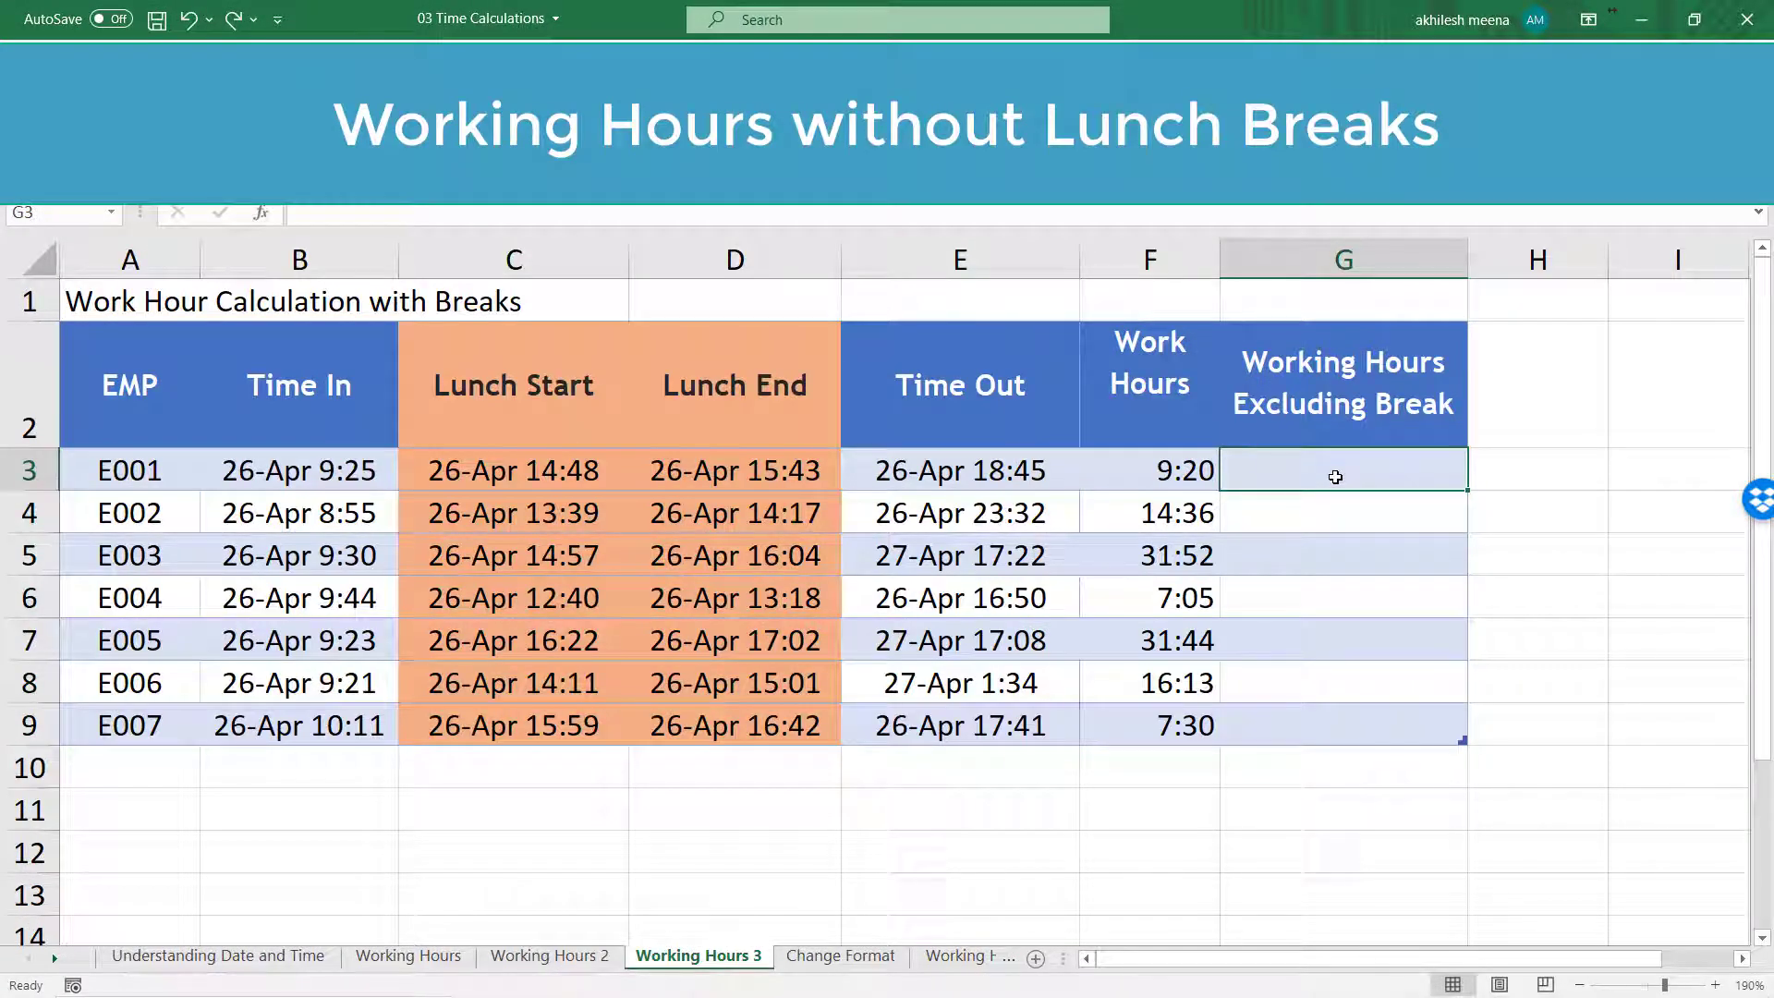
pyautogui.write('=')
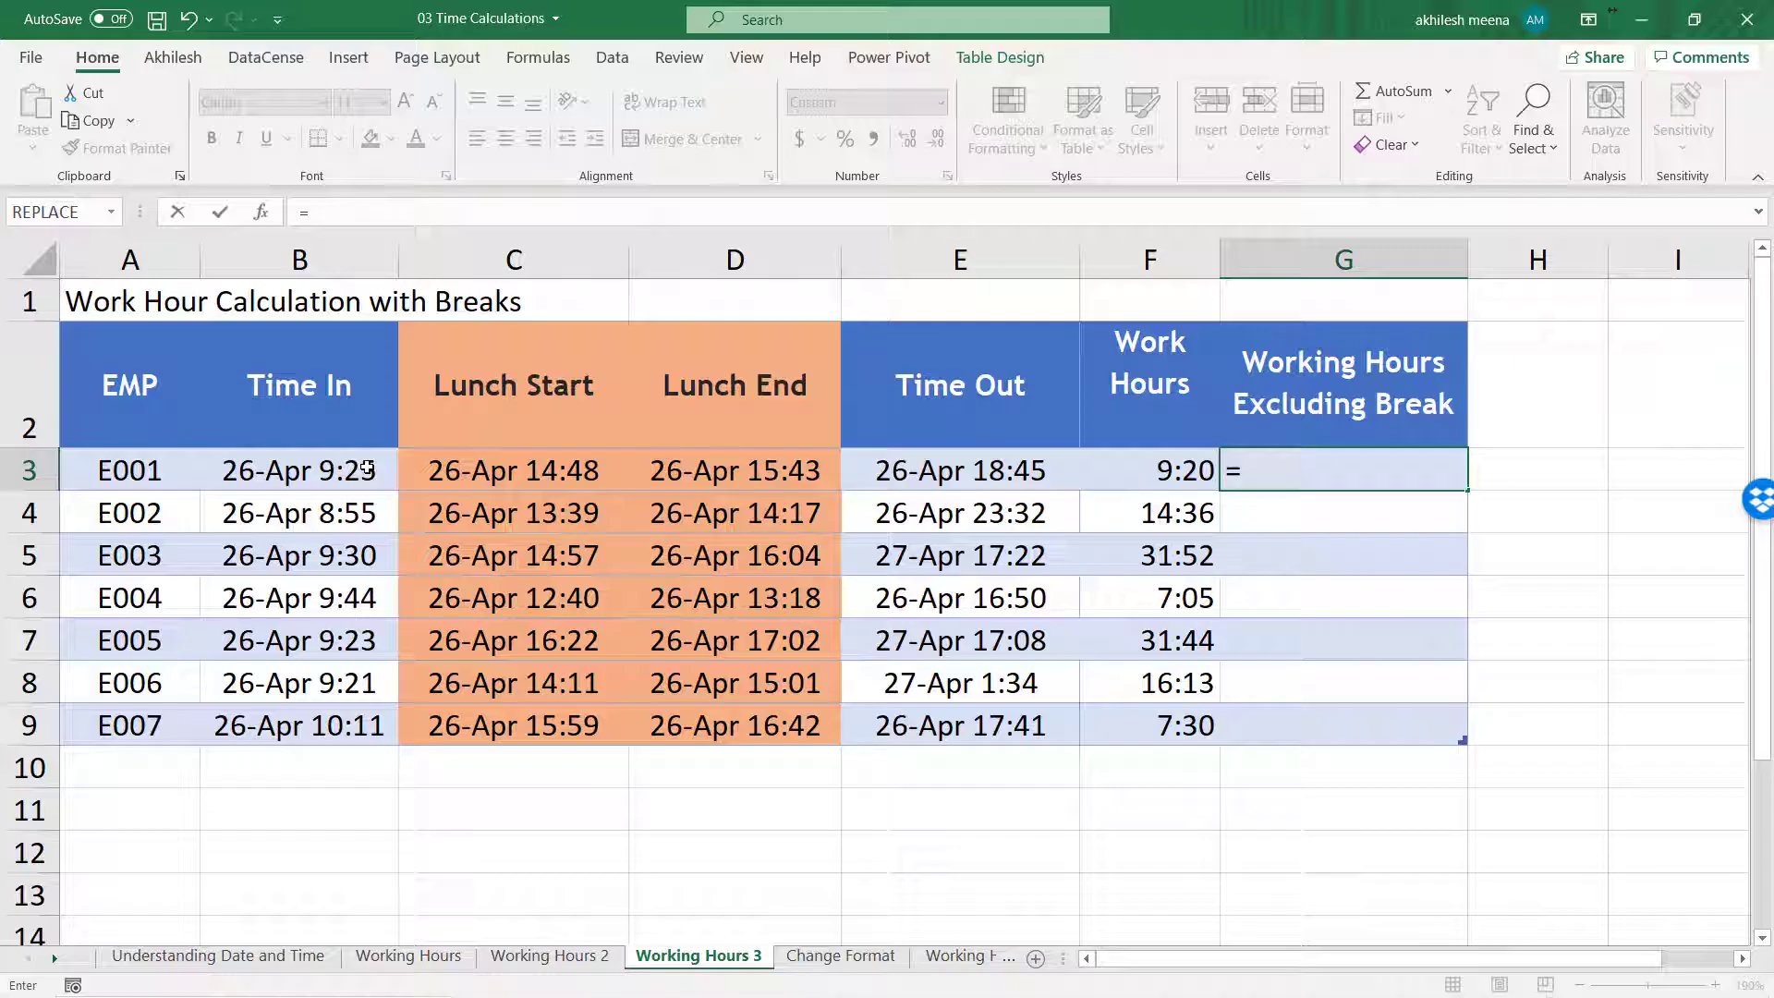
pyautogui.click(514, 472)
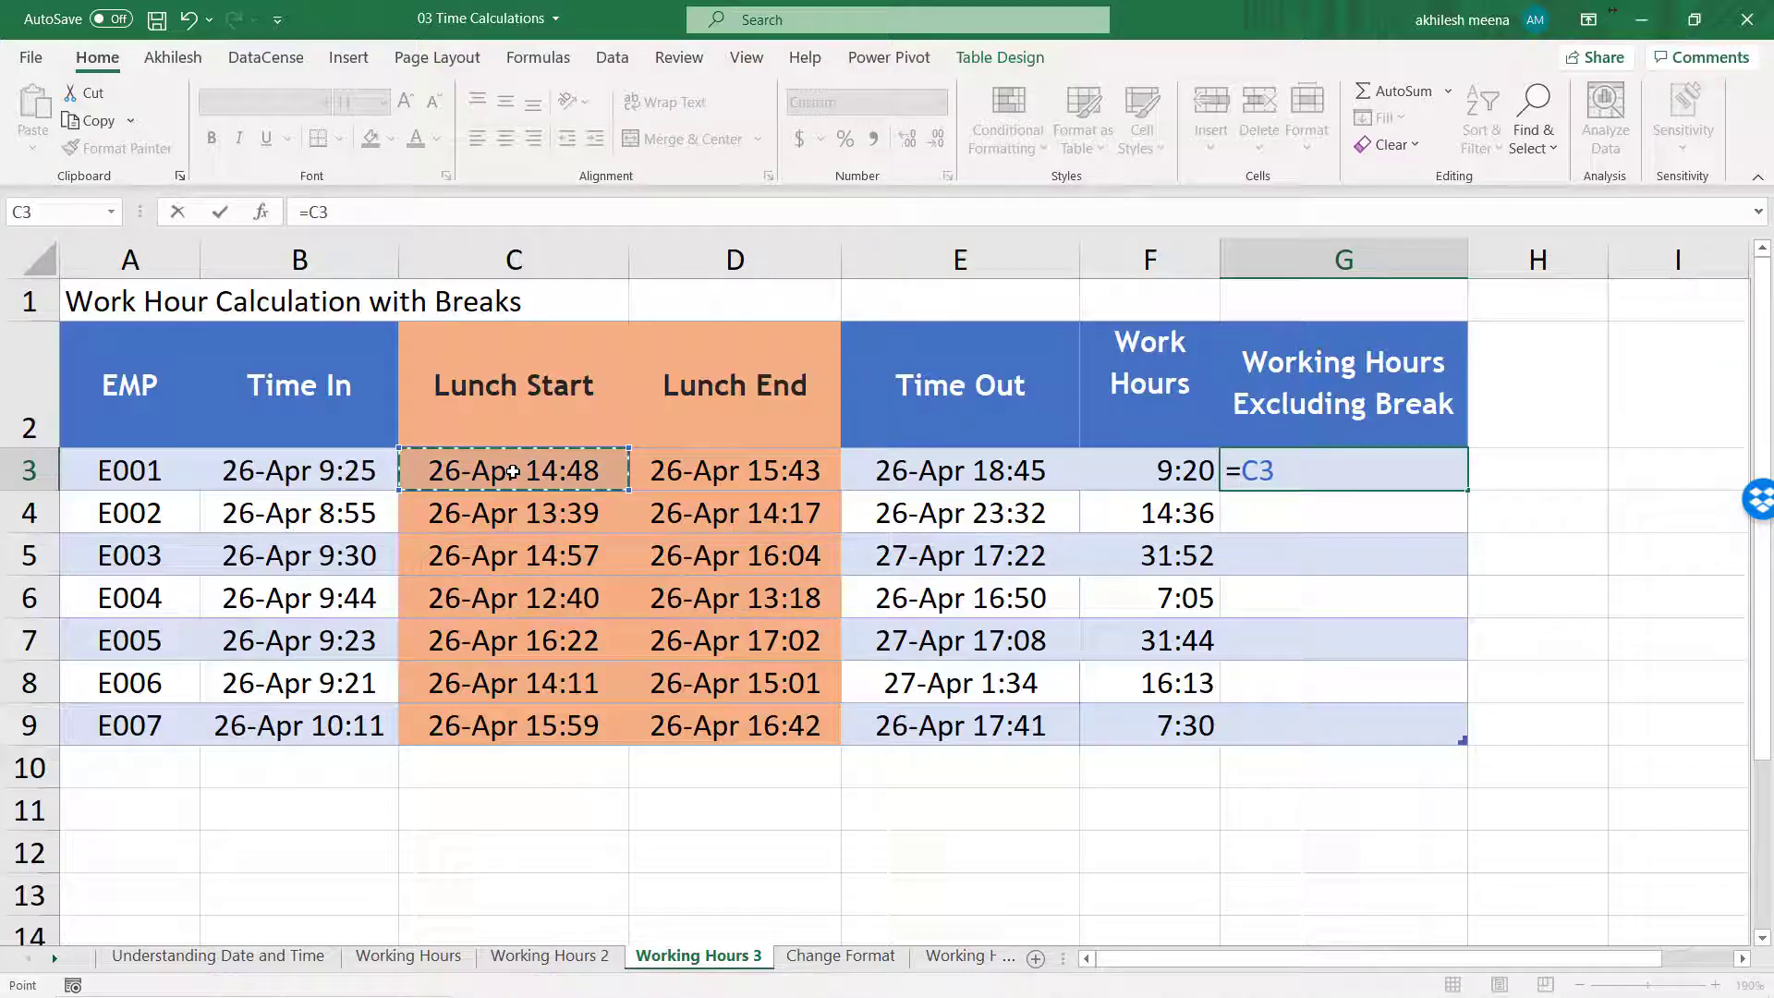
pyautogui.write('-')
pyautogui.click(351, 481)
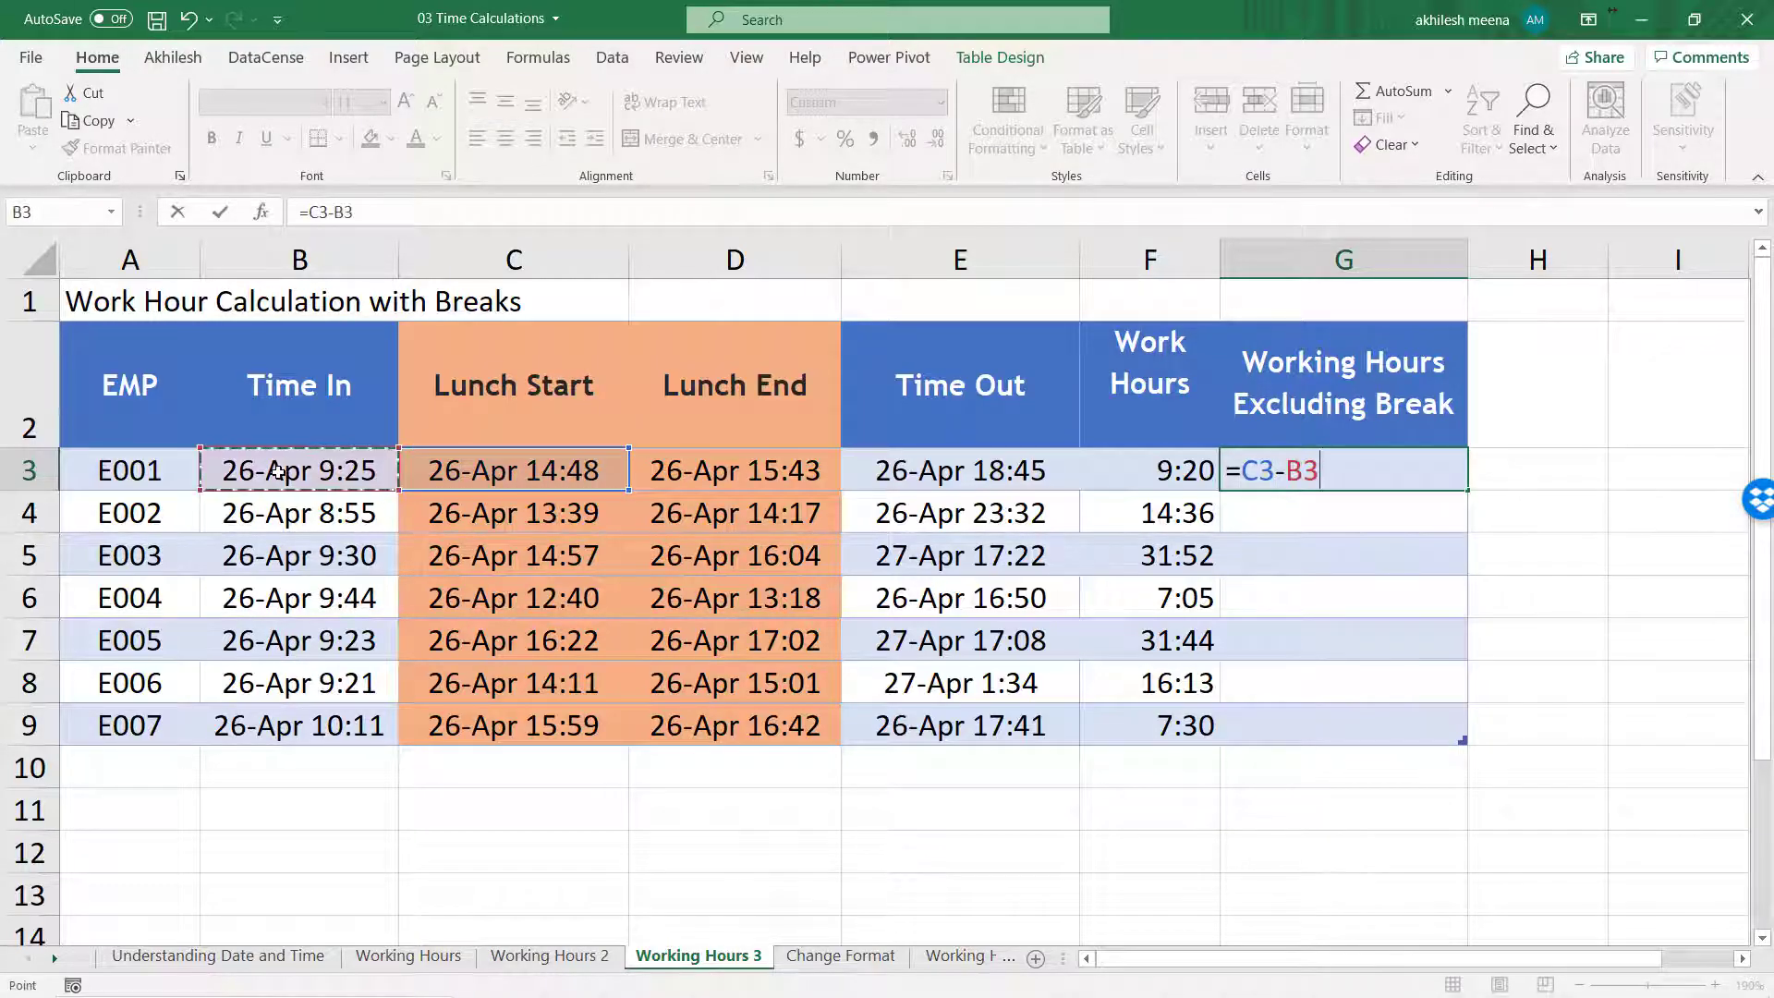
pyautogui.write('+')
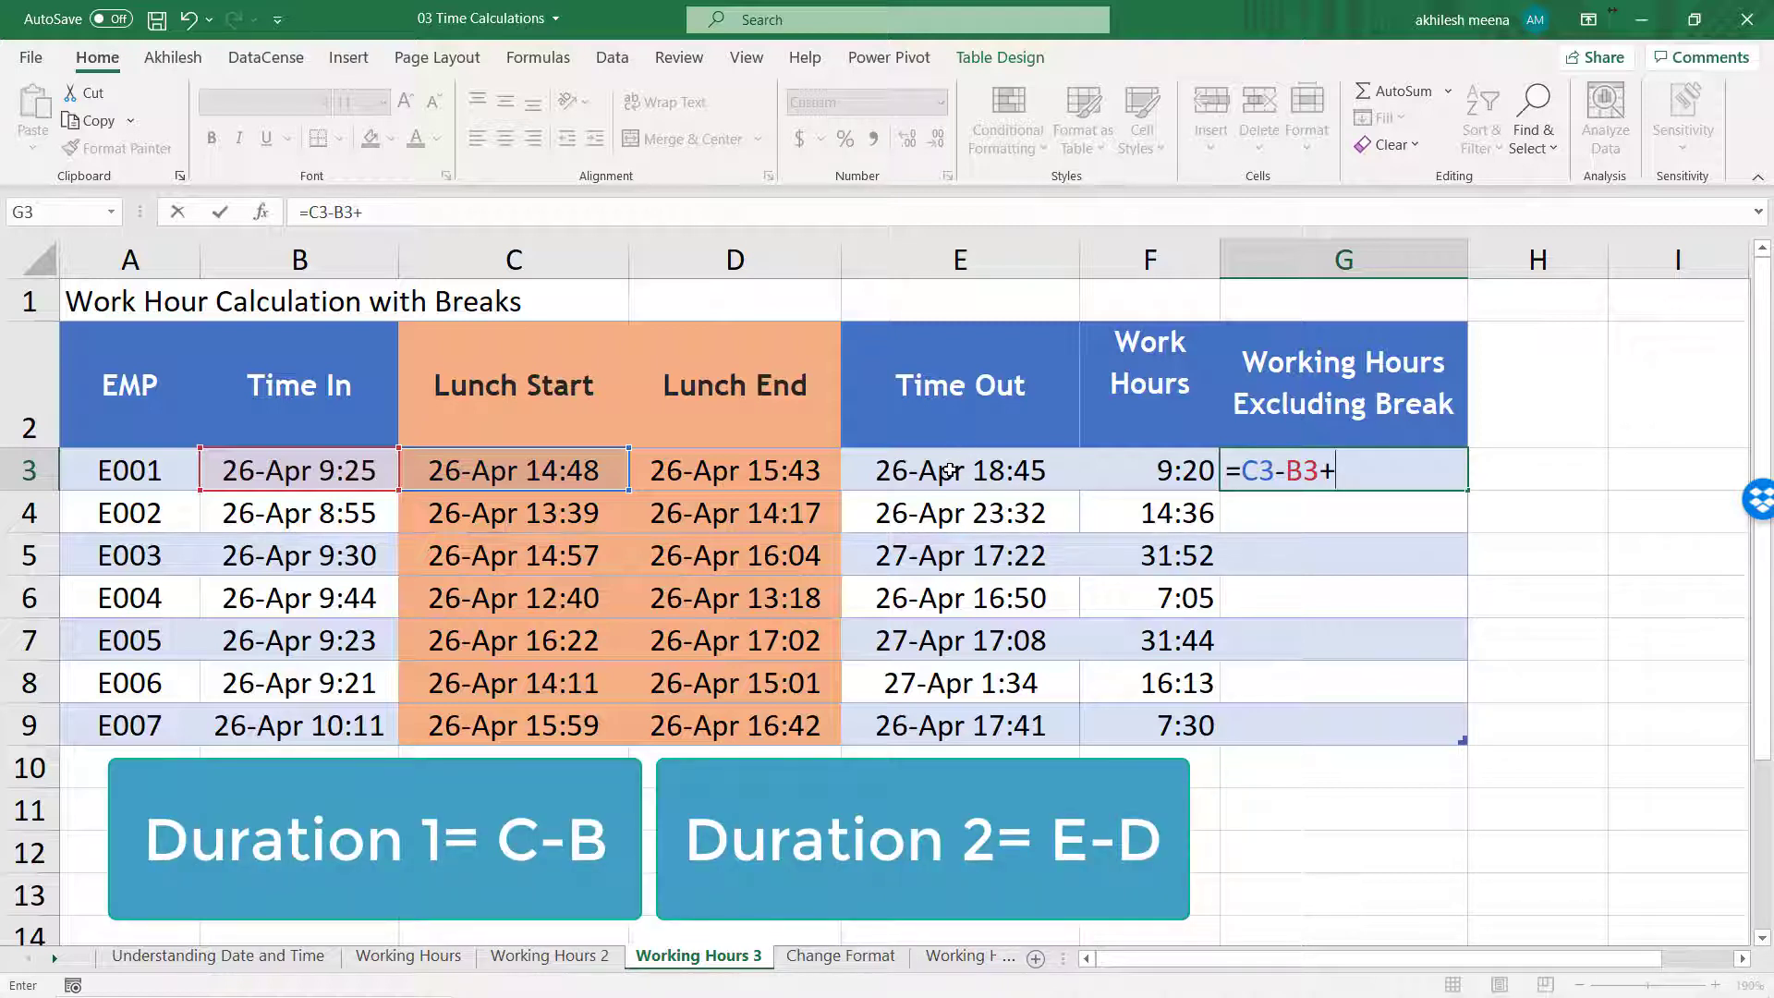
pyautogui.click(949, 473)
pyautogui.write('-')
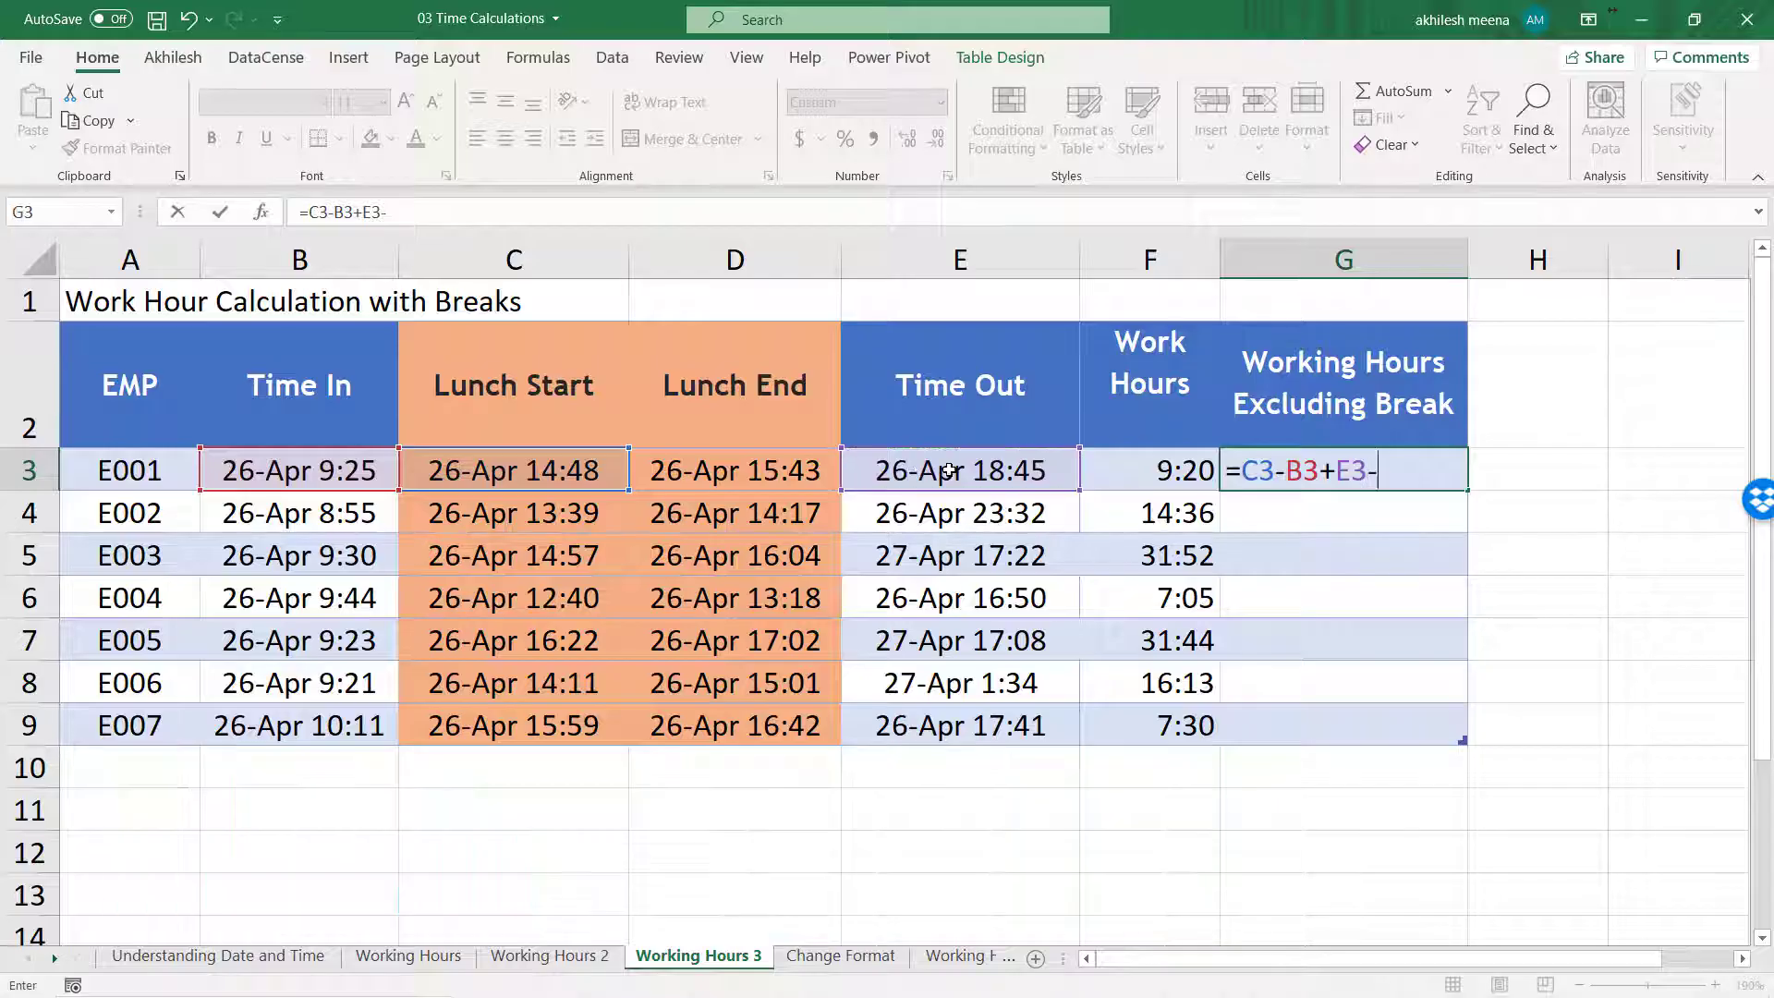
pyautogui.click(759, 472)
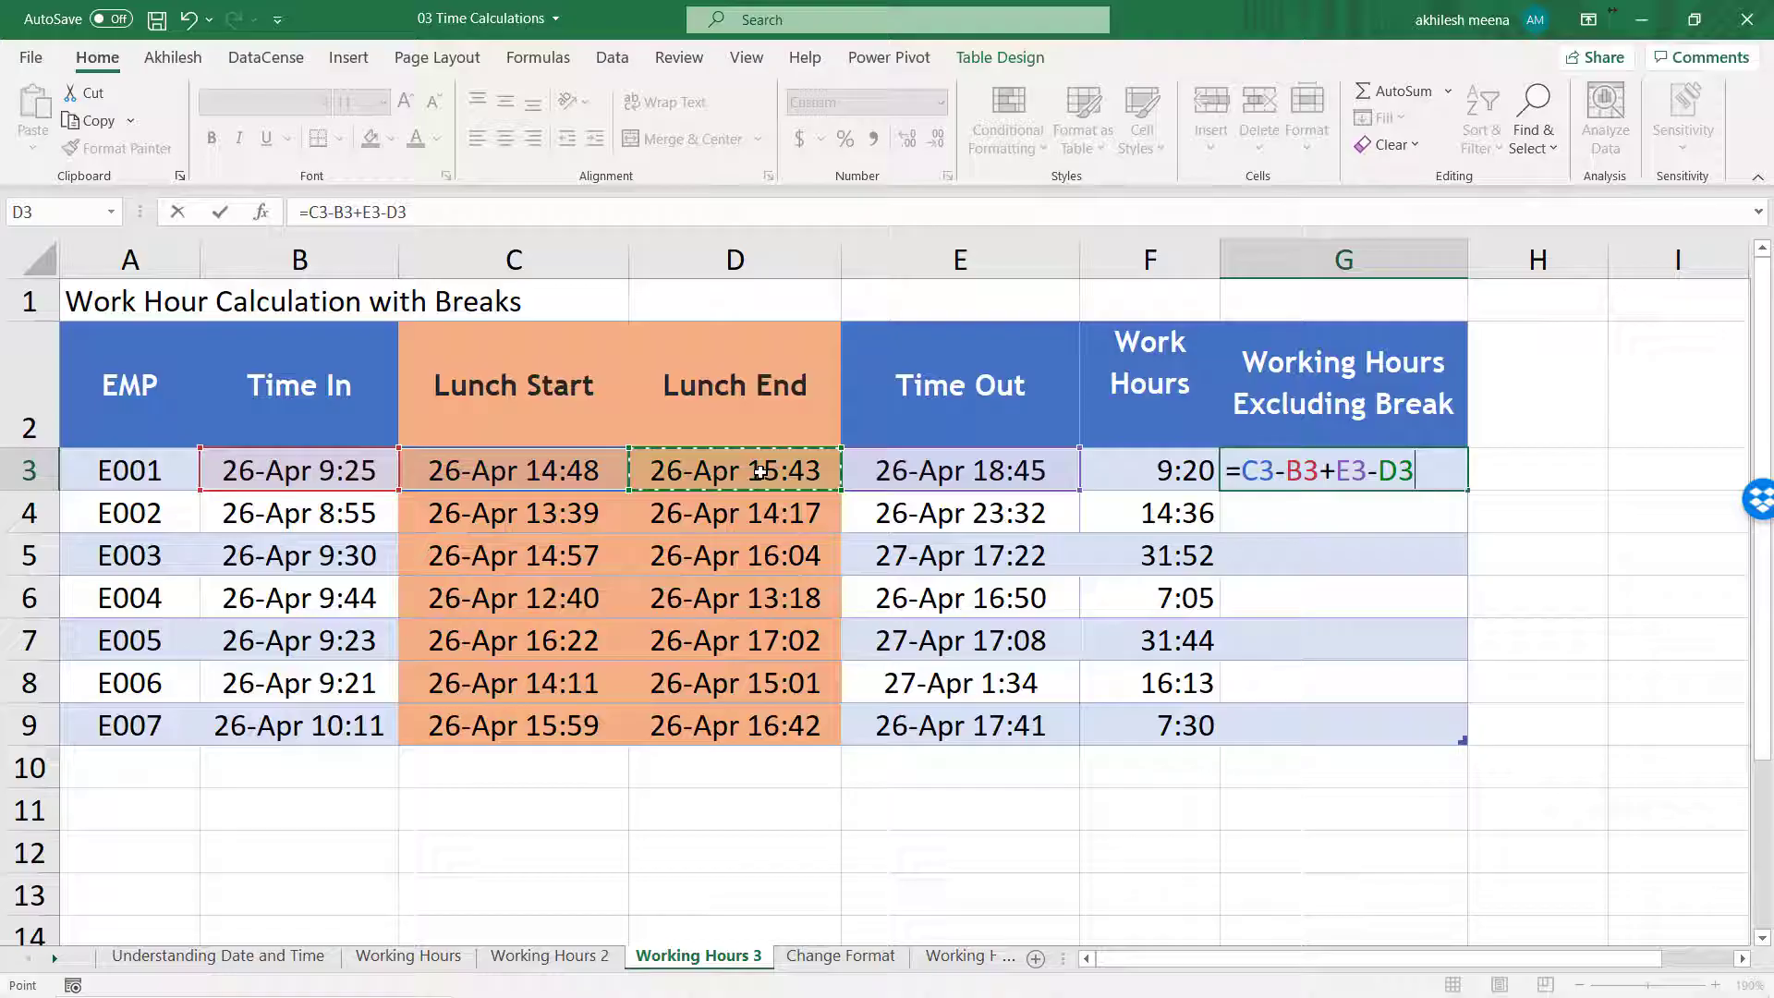
pyautogui.press('Return')
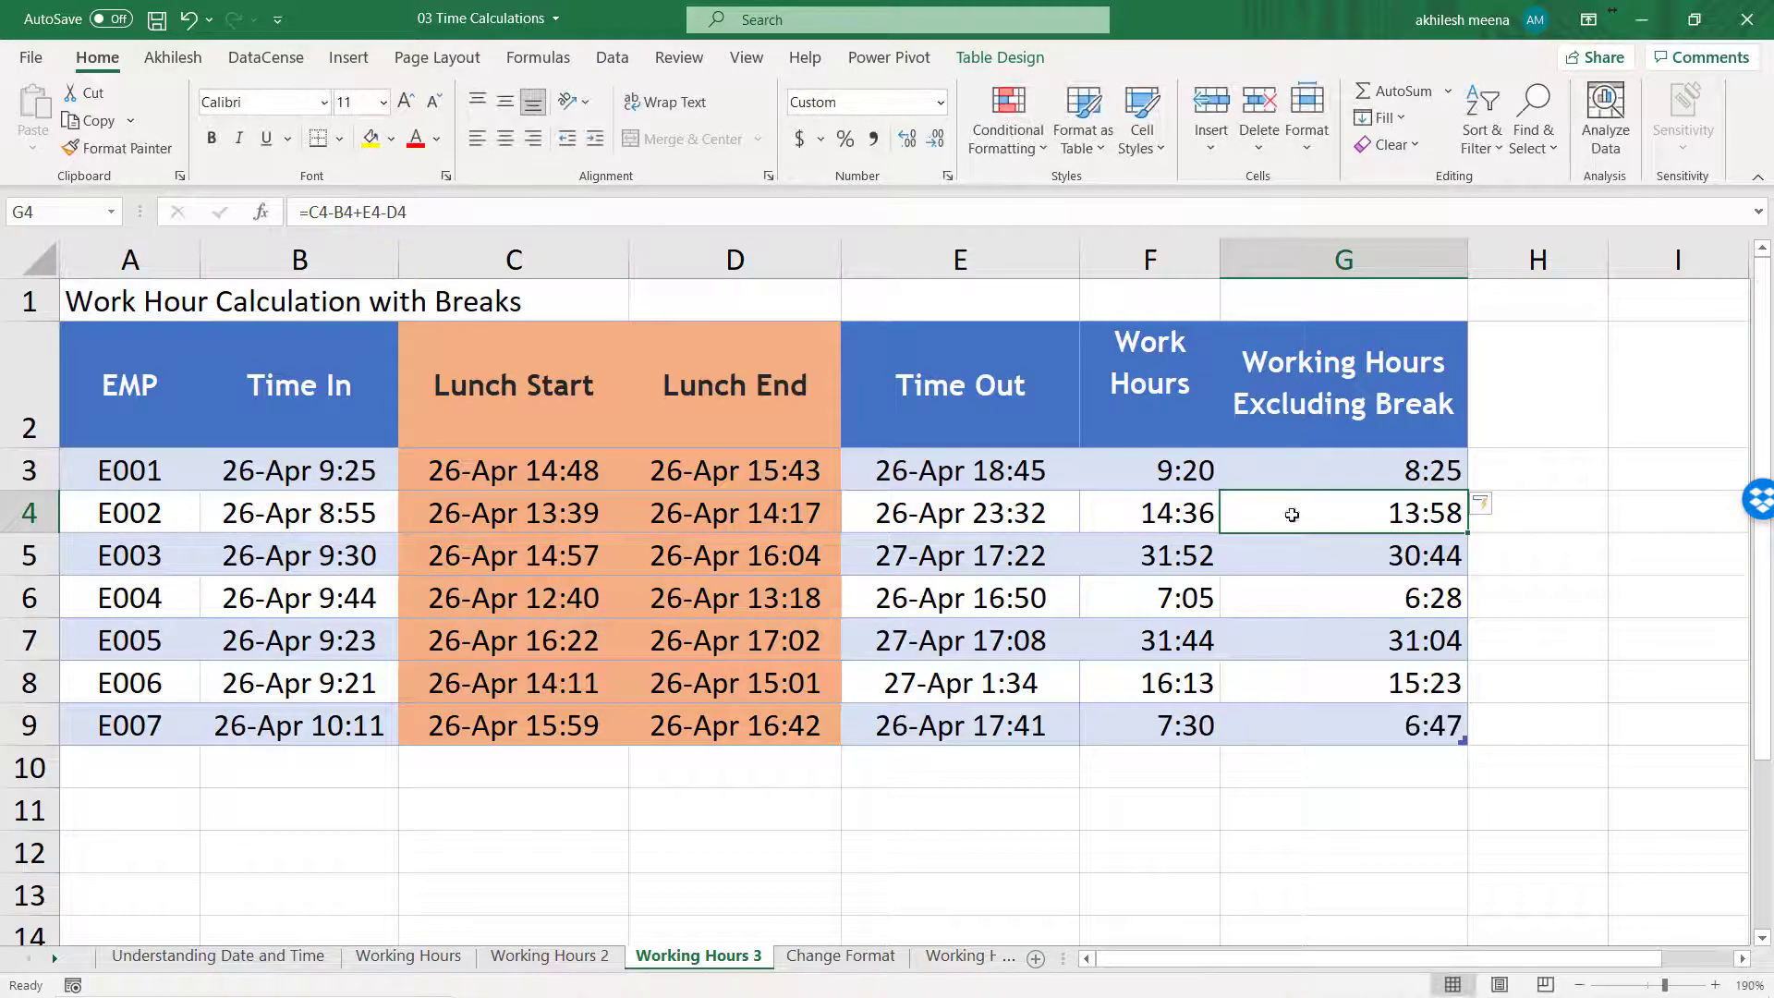
pyautogui.moveTo(1394, 465); pyautogui.dragTo(1373, 708)
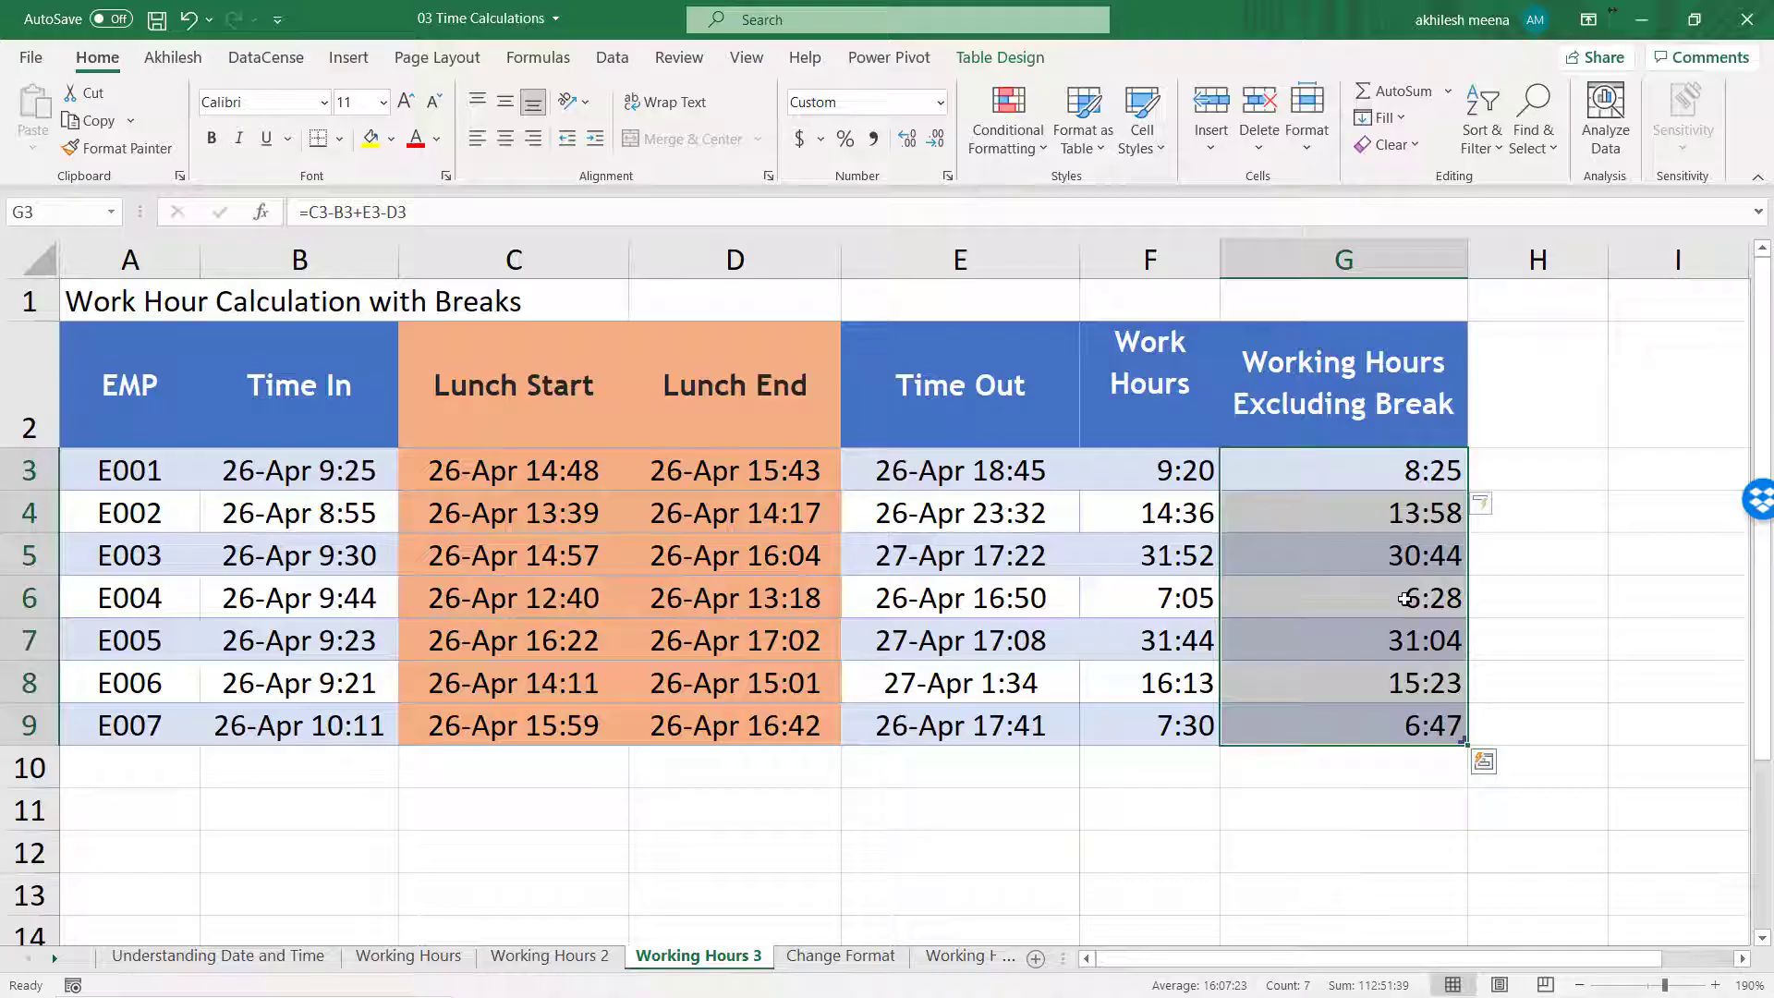
pyautogui.press('Left')
pyautogui.press('Left')
pyautogui.press('Left')
pyautogui.press('Left')
pyautogui.press('Left')
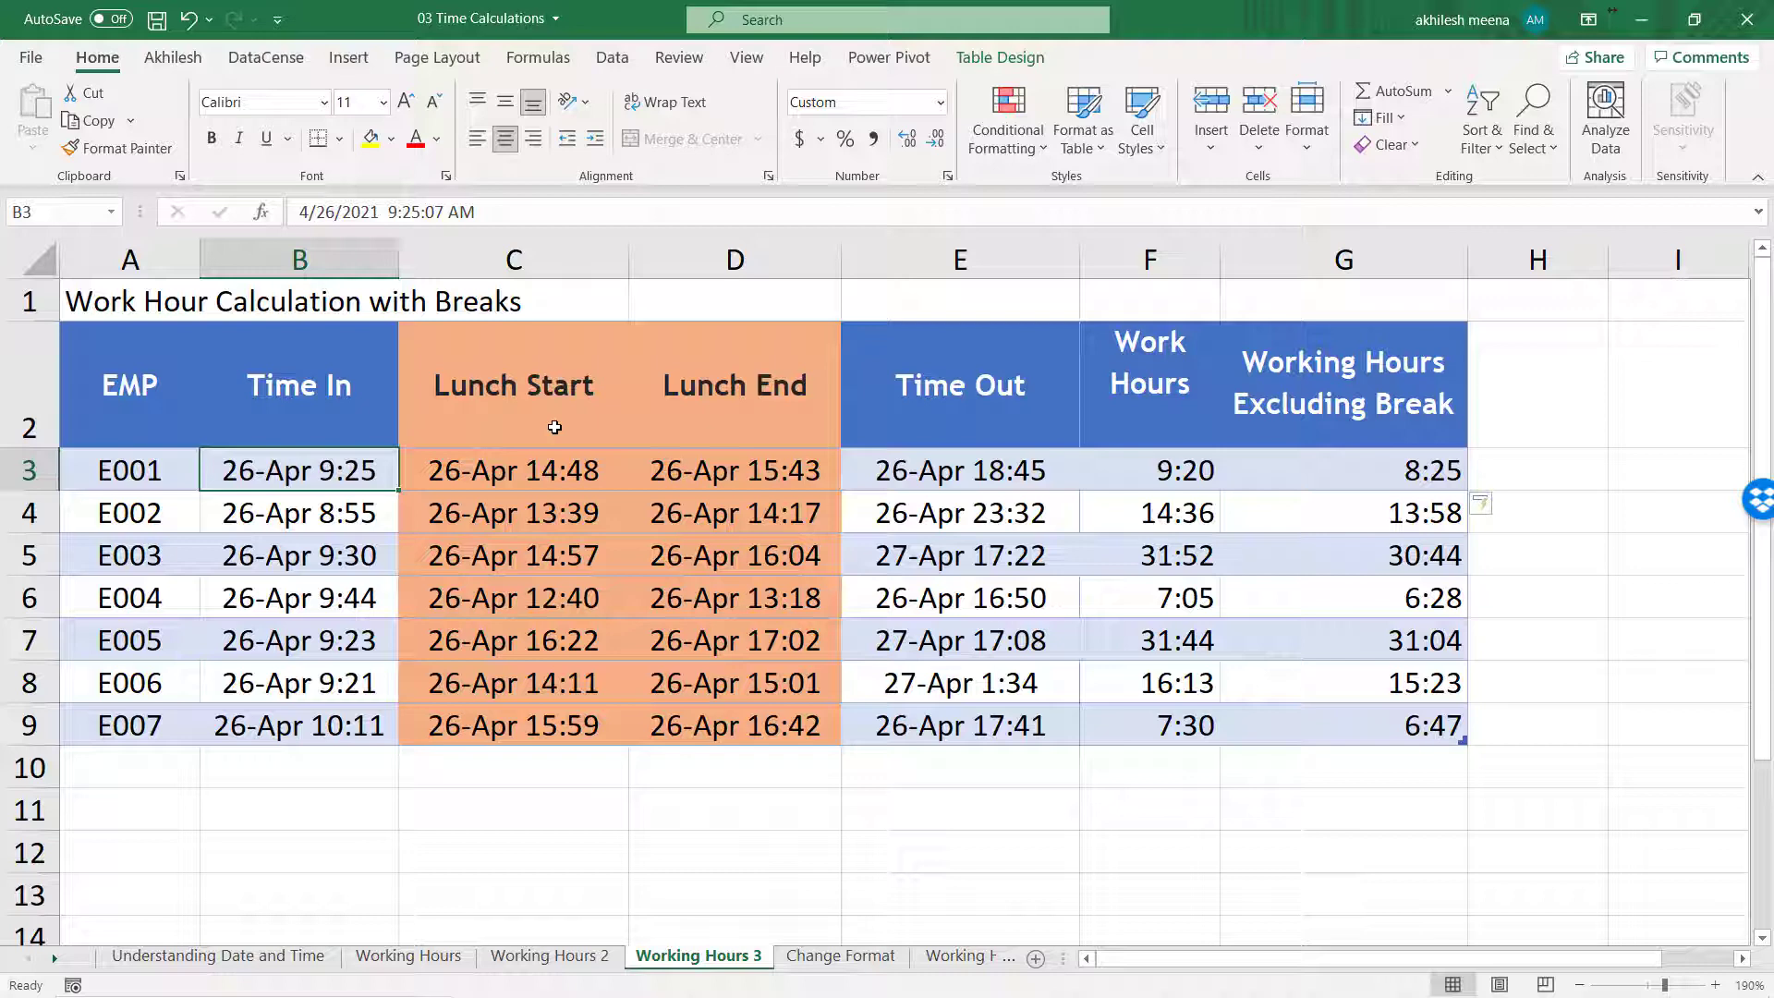
pyautogui.click(872, 138)
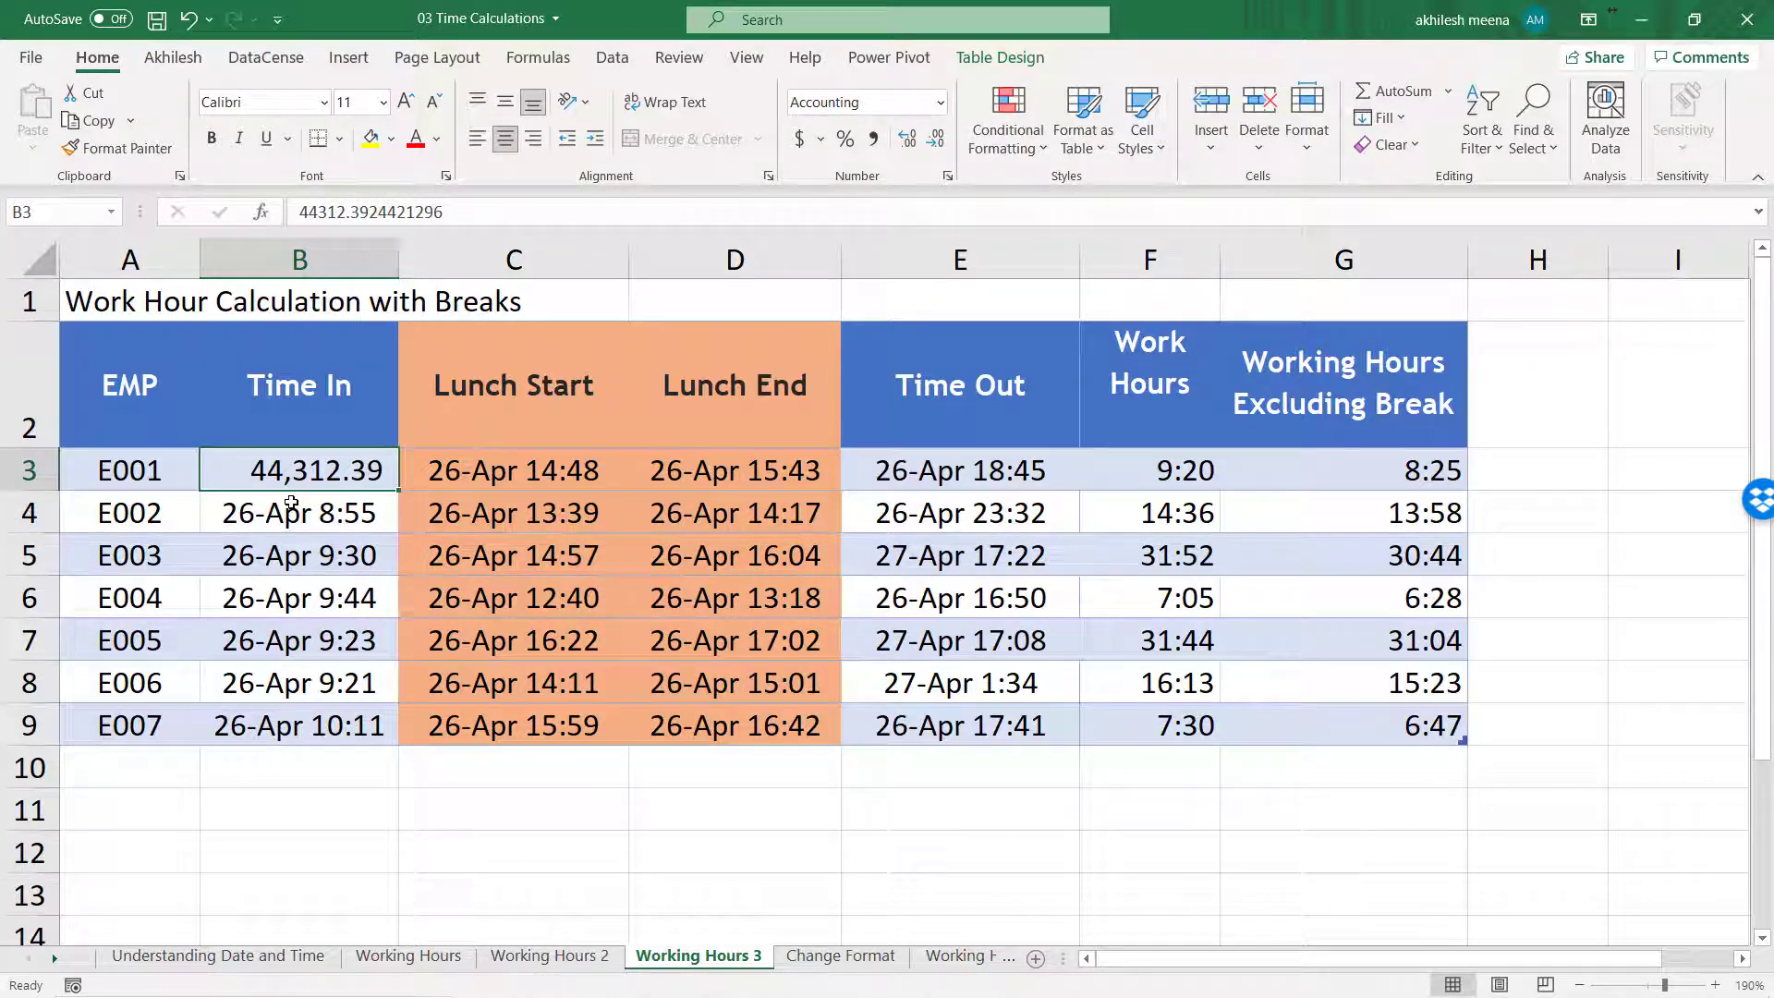
pyautogui.hotkey('ctrl', 'z')
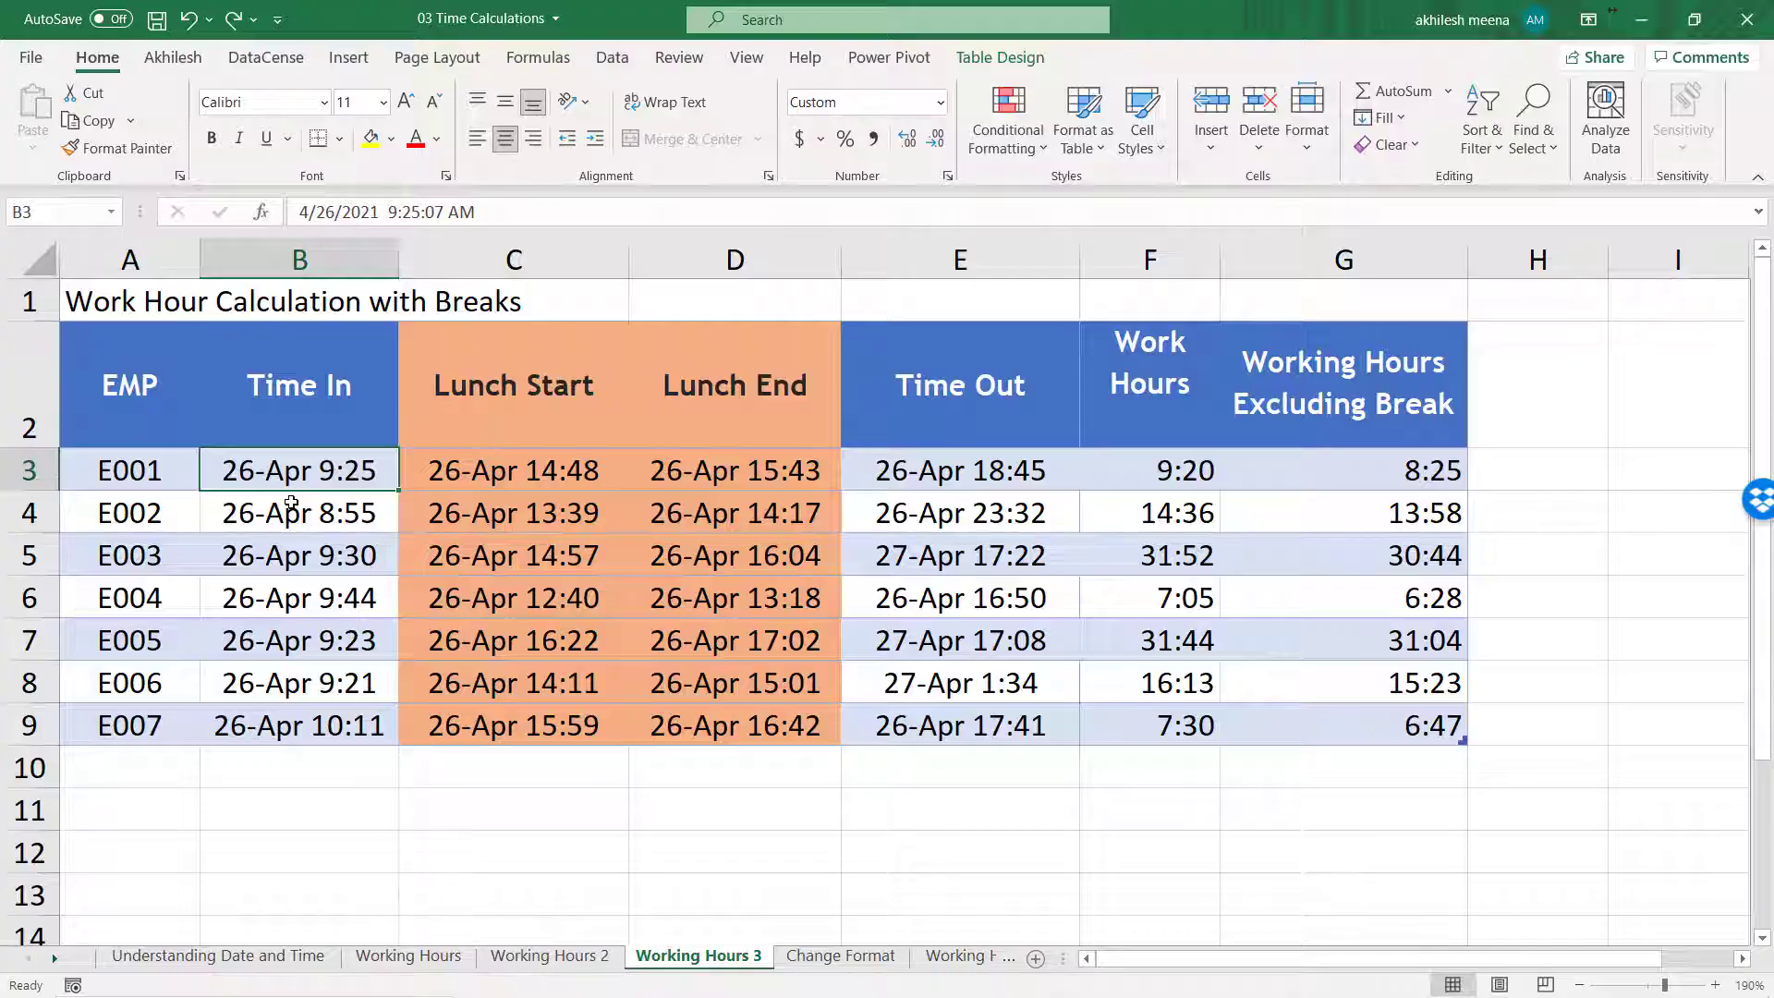